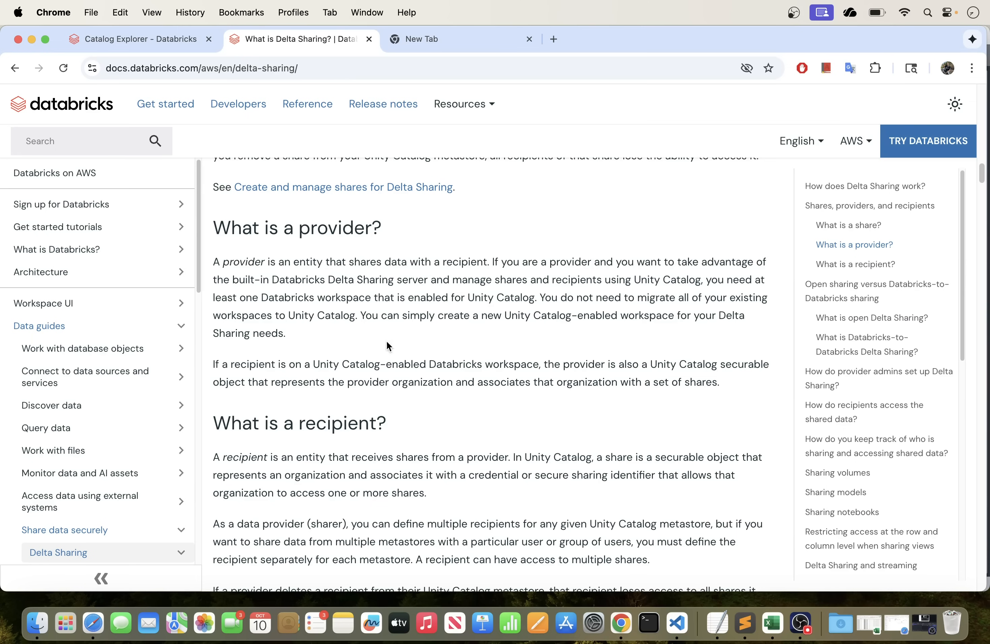
Read the definition of a recipient in the Delta Sharing documentation, highlighting its key phrases
scroll(324, 376, down, 5)
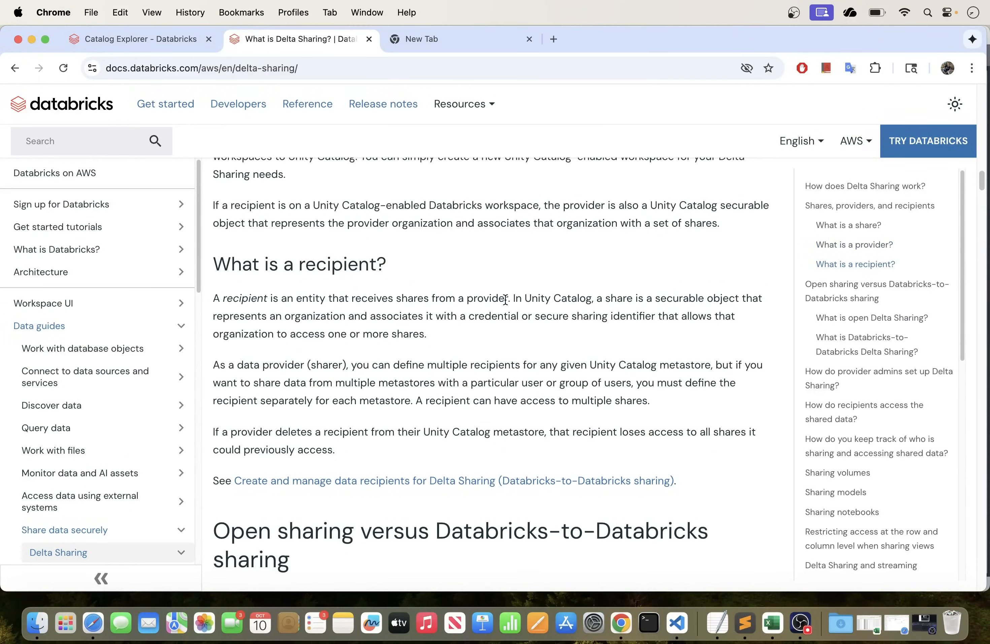
drag(508, 298, 327, 292)
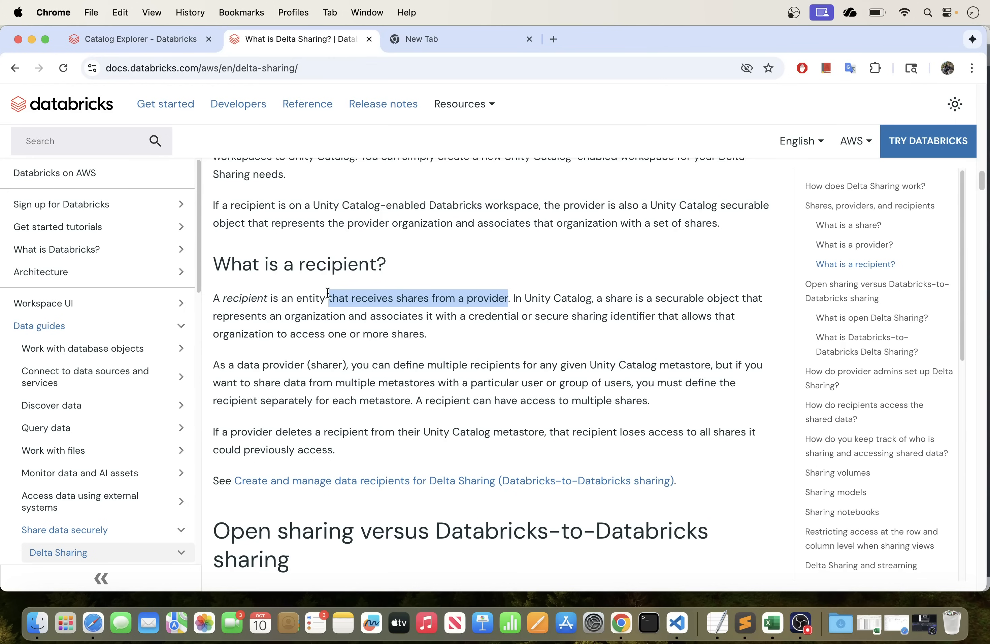
drag(268, 297, 237, 300)
scroll(398, 378, down, 5)
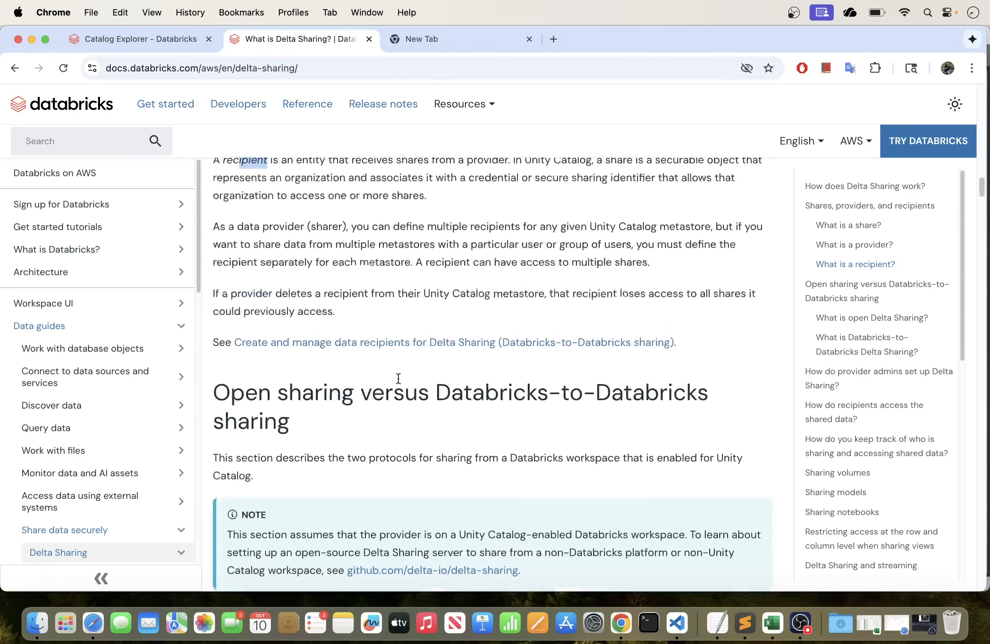
scroll(370, 420, down, 1)
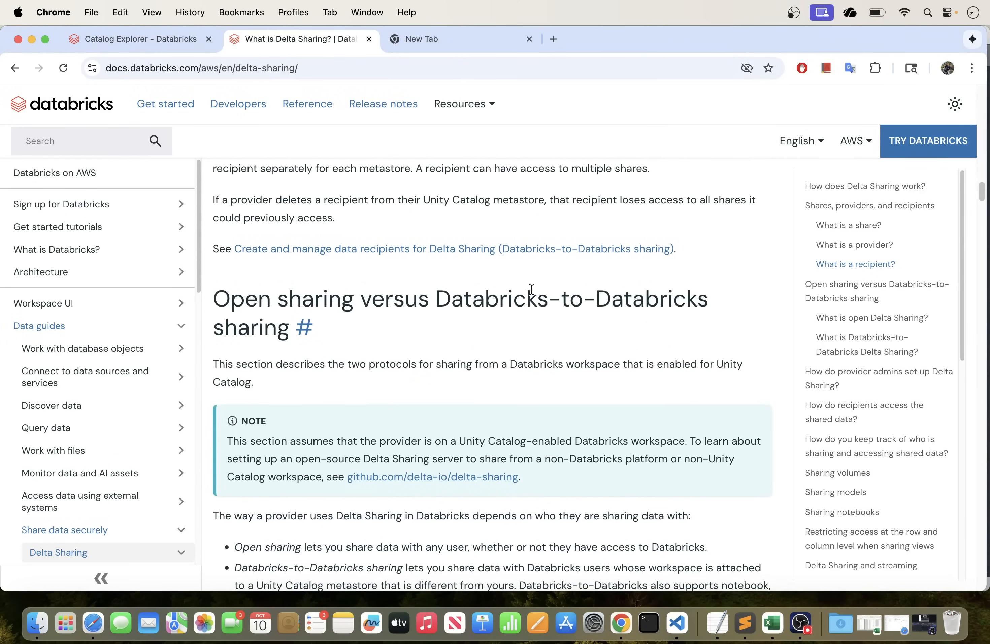
Skim the documentation on open versus Databricks-to-Databricks sharing, provider setup, recipient access, shareable assets and the Delta Lake feature support matrix
scroll(422, 431, down, 10)
scroll(423, 435, down, 7)
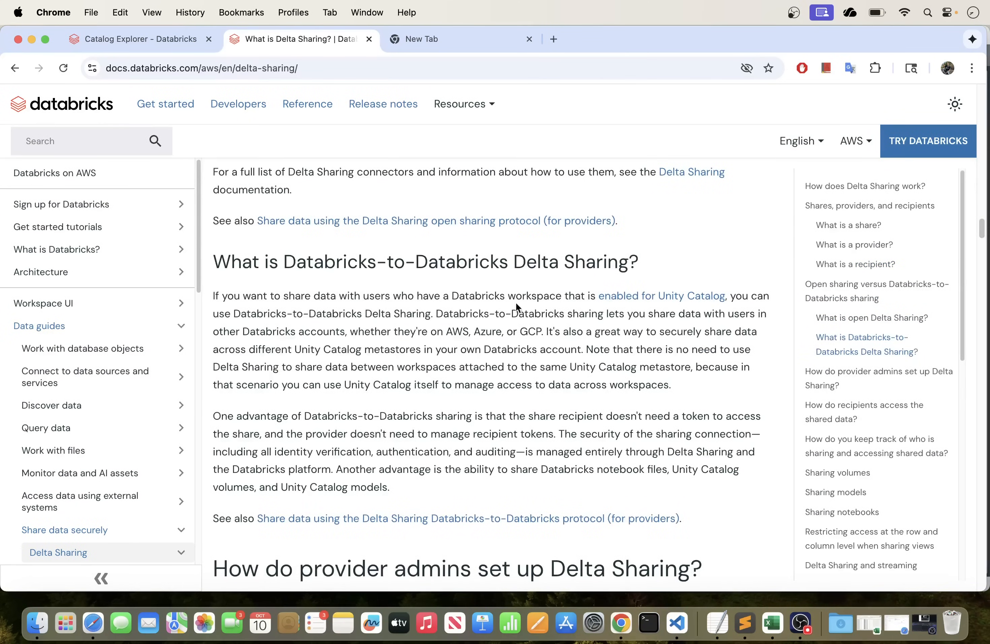
scroll(474, 395, down, 16)
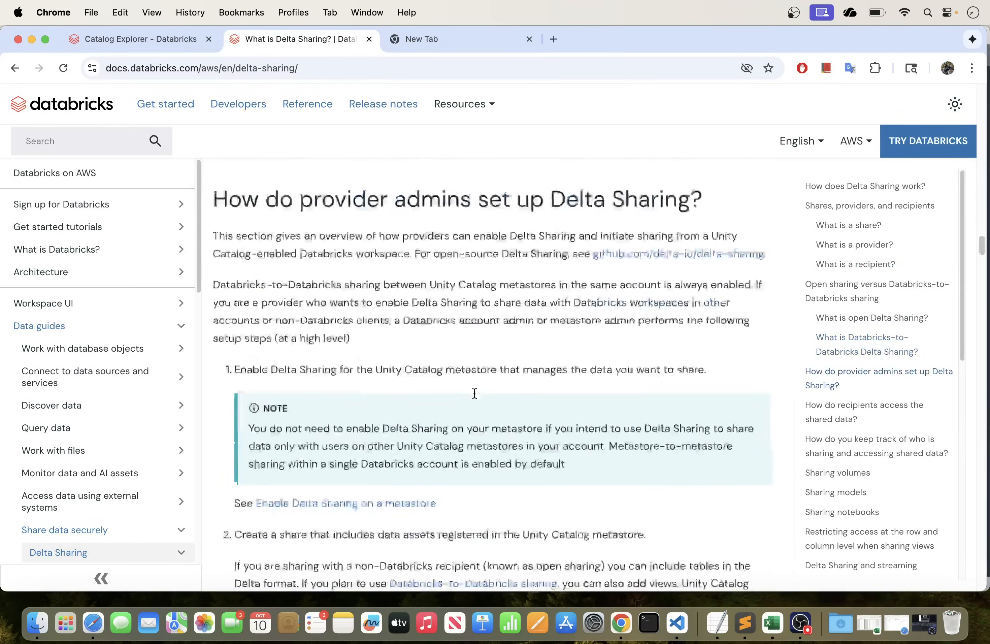
scroll(473, 395, down, 20)
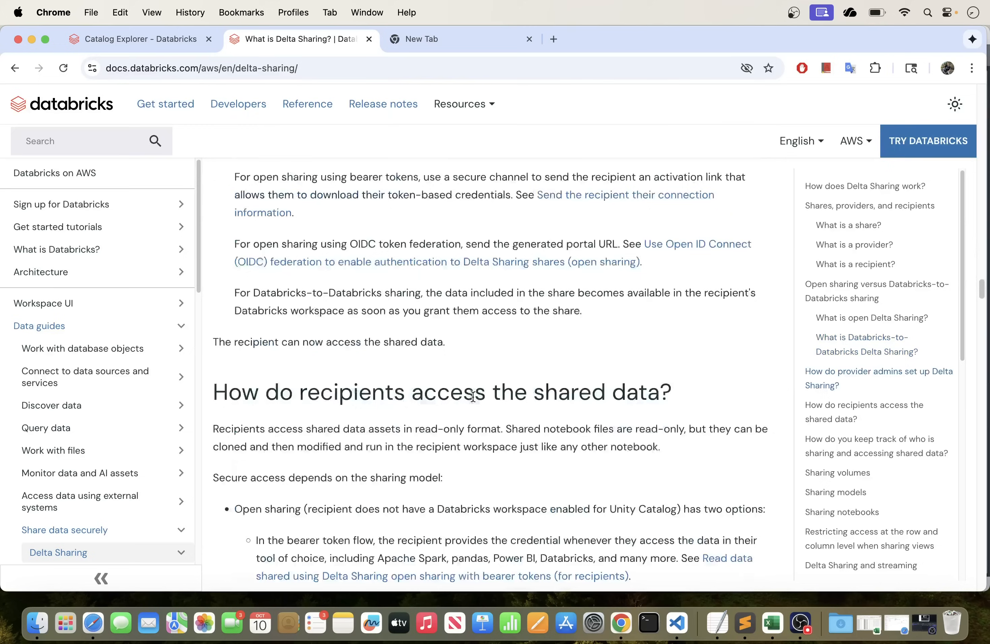
scroll(474, 397, down, 7)
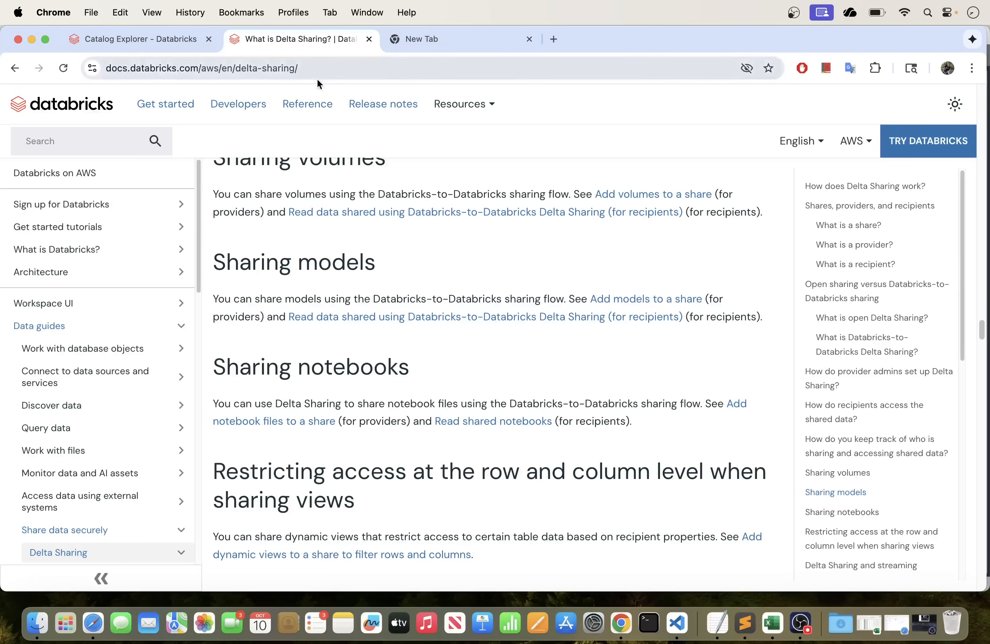
scroll(530, 384, down, 5)
scroll(530, 384, down, 5)
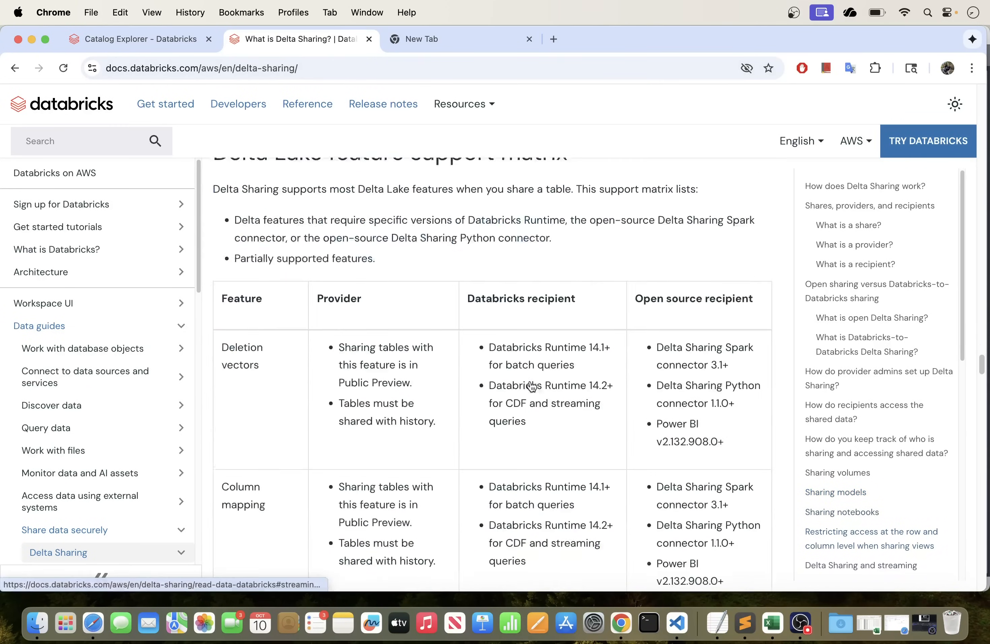
scroll(531, 382, up, 10)
scroll(530, 383, up, 12)
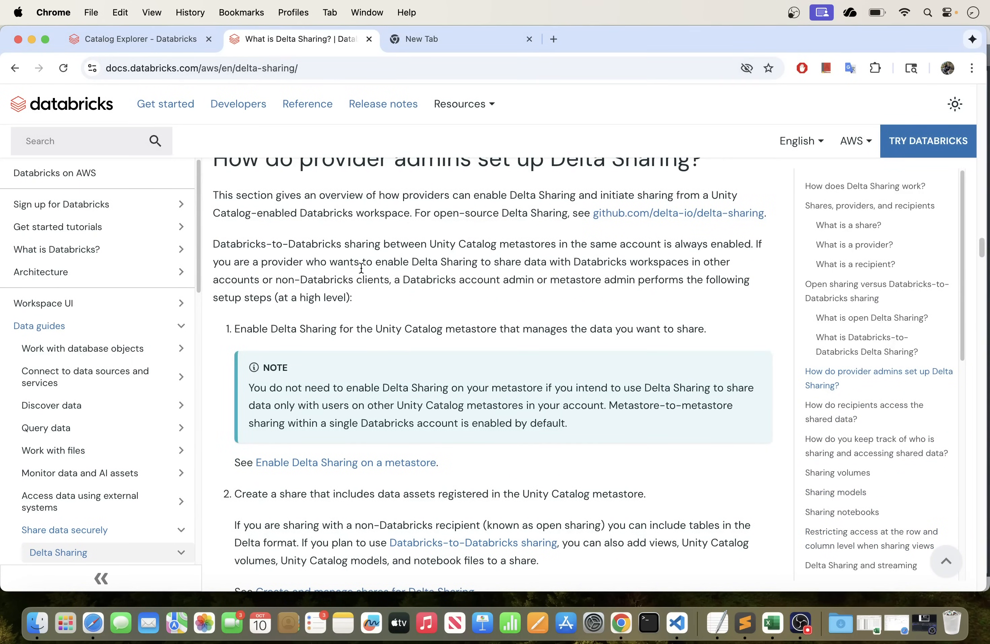
View Catalog Explorer in both Databricks workspaces, switching from Chrome to Safari for the second one and minimizing Safari when finished
click(149, 43)
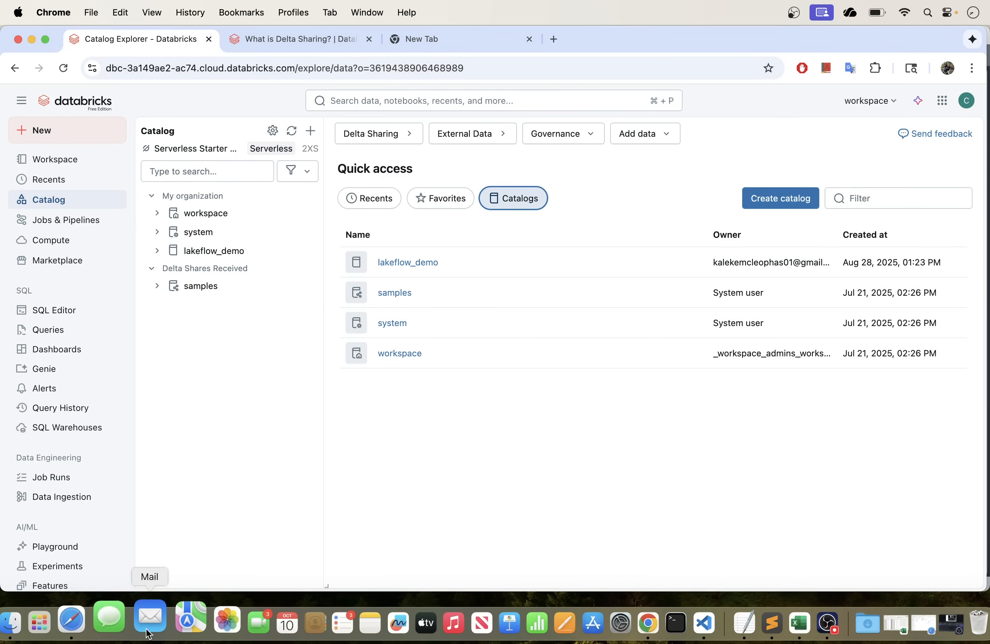
click(95, 622)
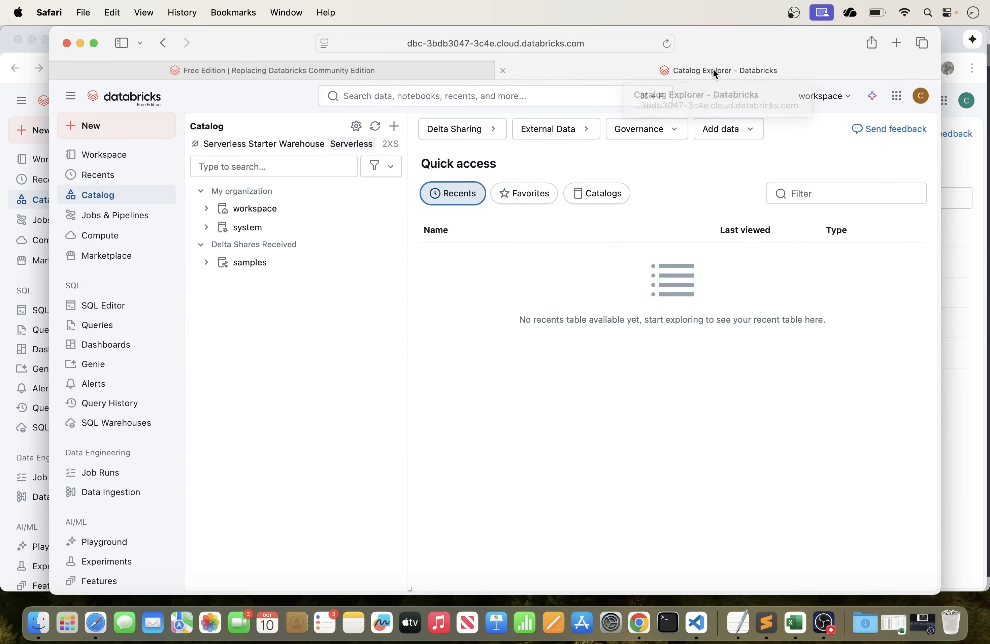
click(95, 44)
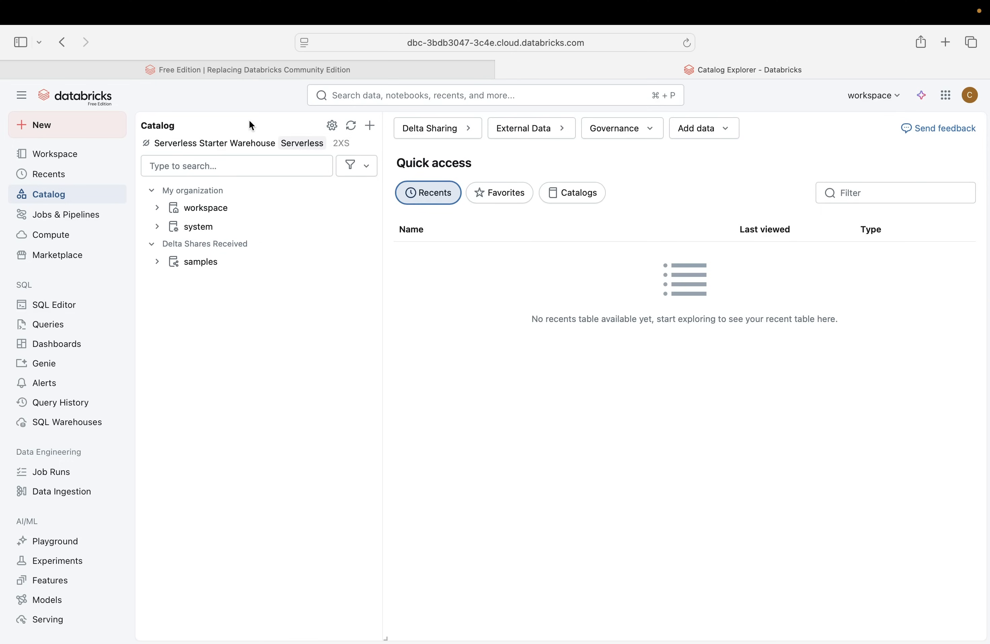
mouse_move(40, 5)
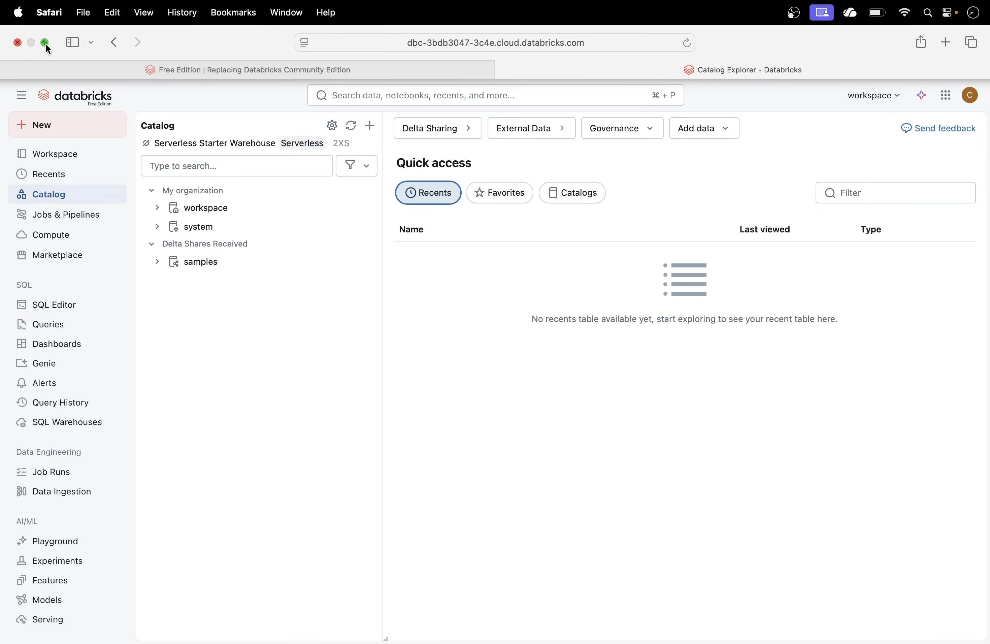
click(44, 43)
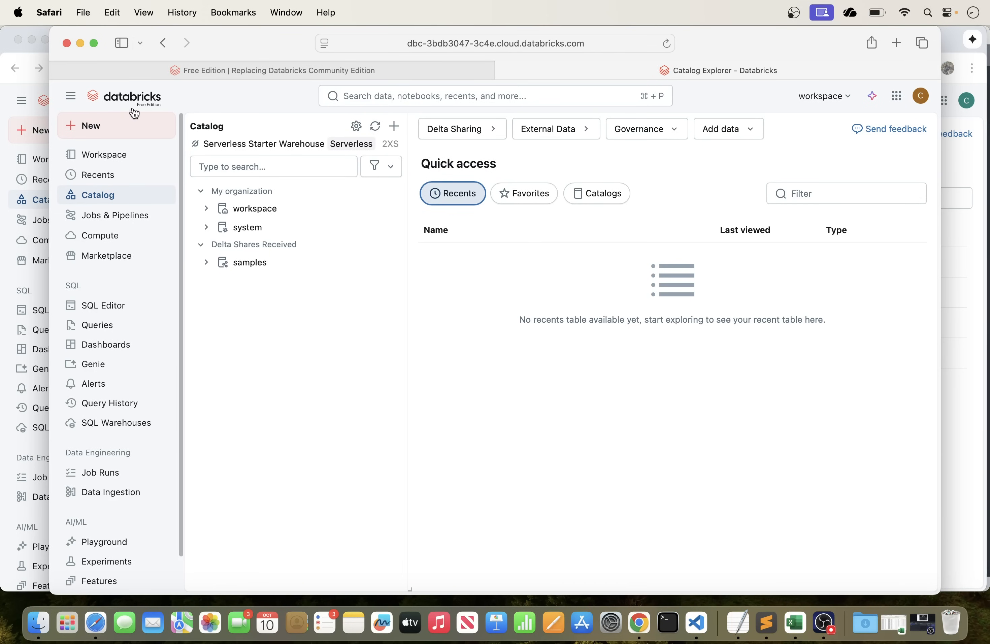
click(80, 43)
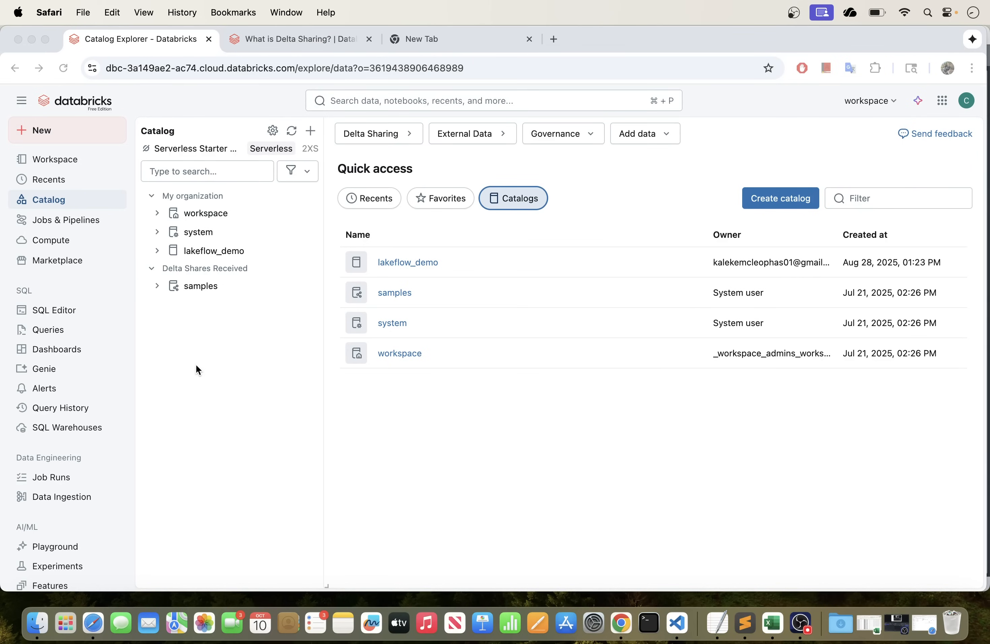
Examine the schemas in the workspace catalog and the catalogs grouped under My organization in the Chrome workspace
click(61, 199)
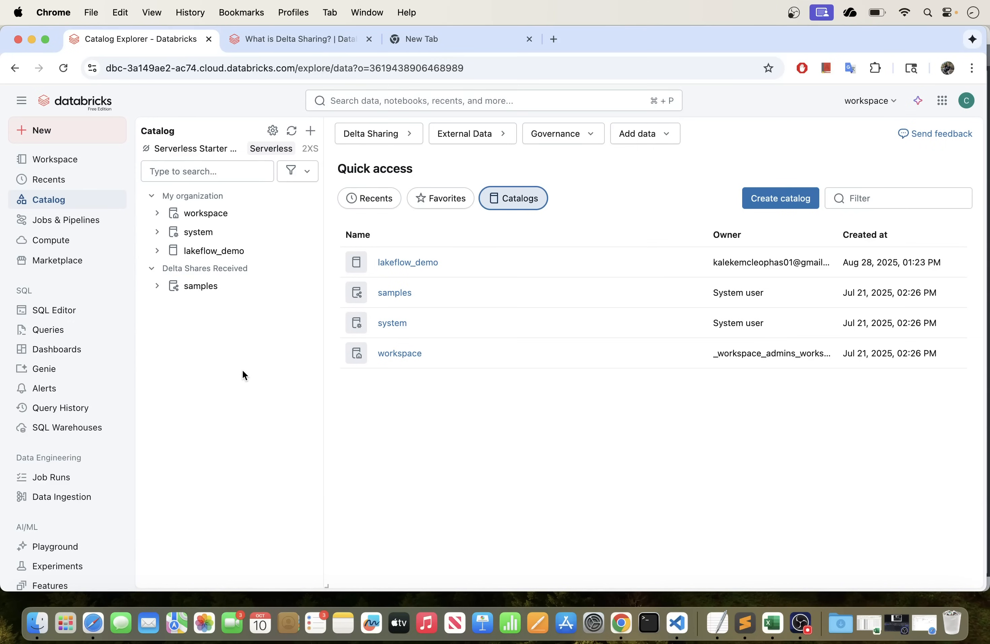
click(156, 215)
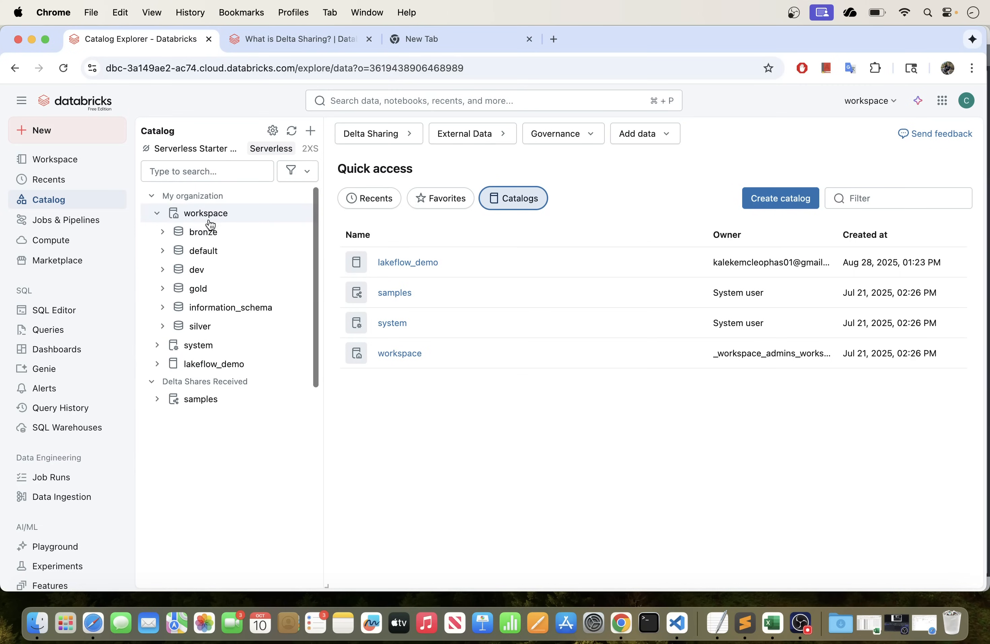
click(157, 213)
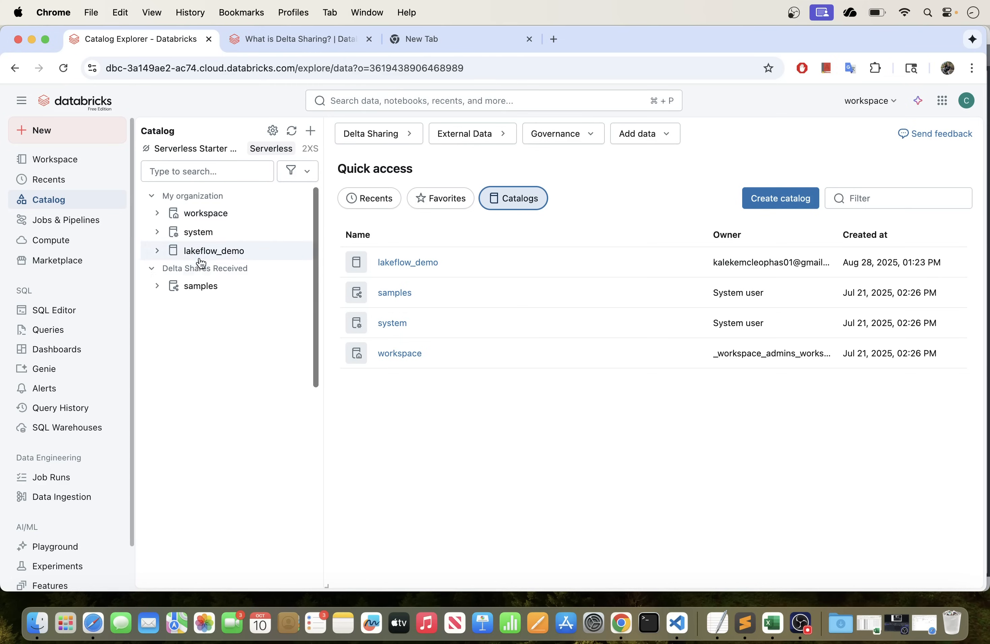
click(204, 197)
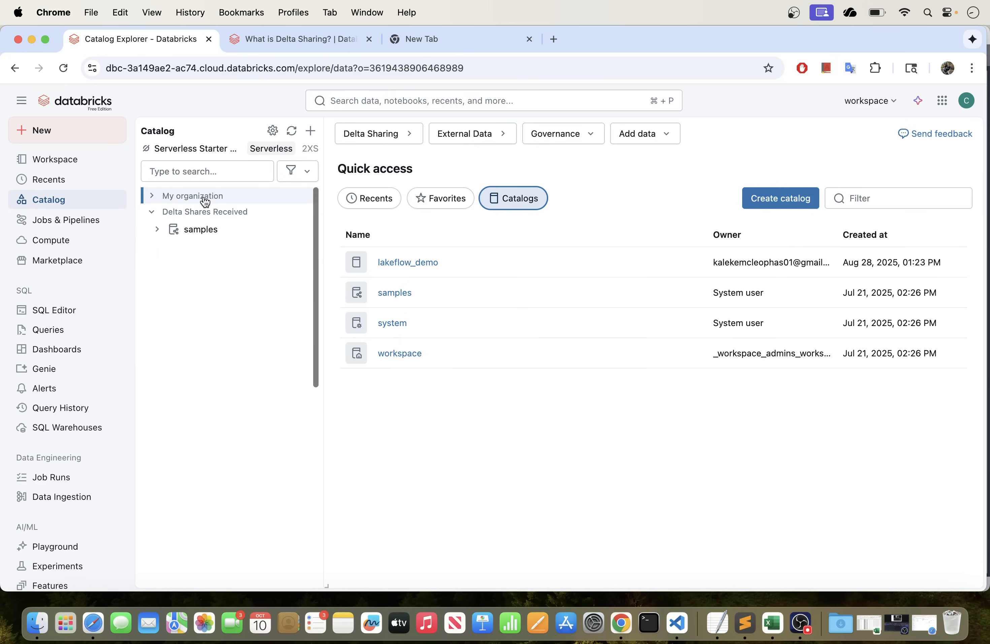
click(204, 197)
Create a Standard catalog named delta_sharing_catalog that uses default storage
click(781, 198)
click(417, 272)
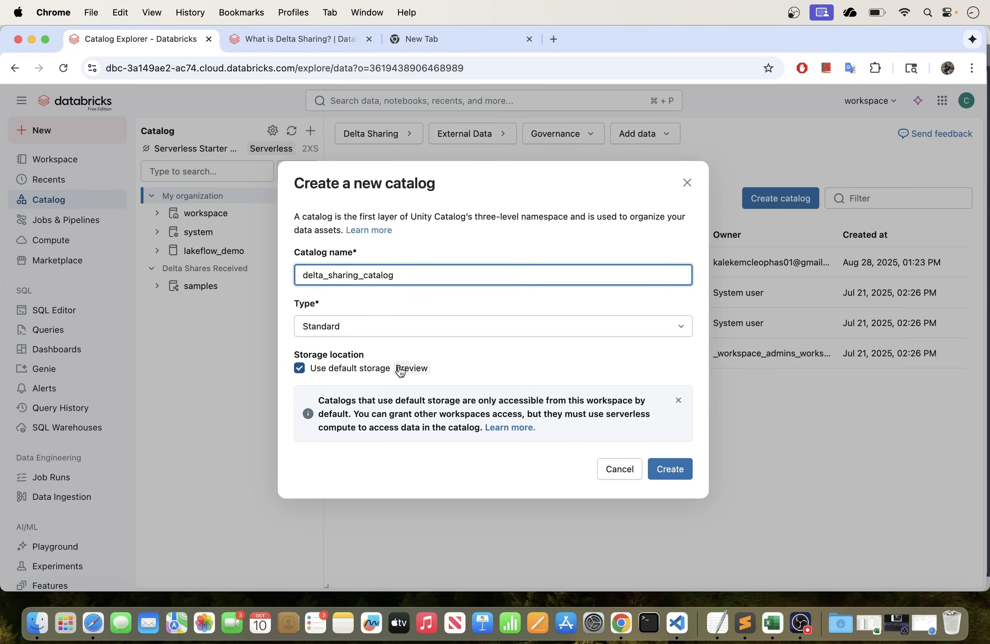
click(668, 467)
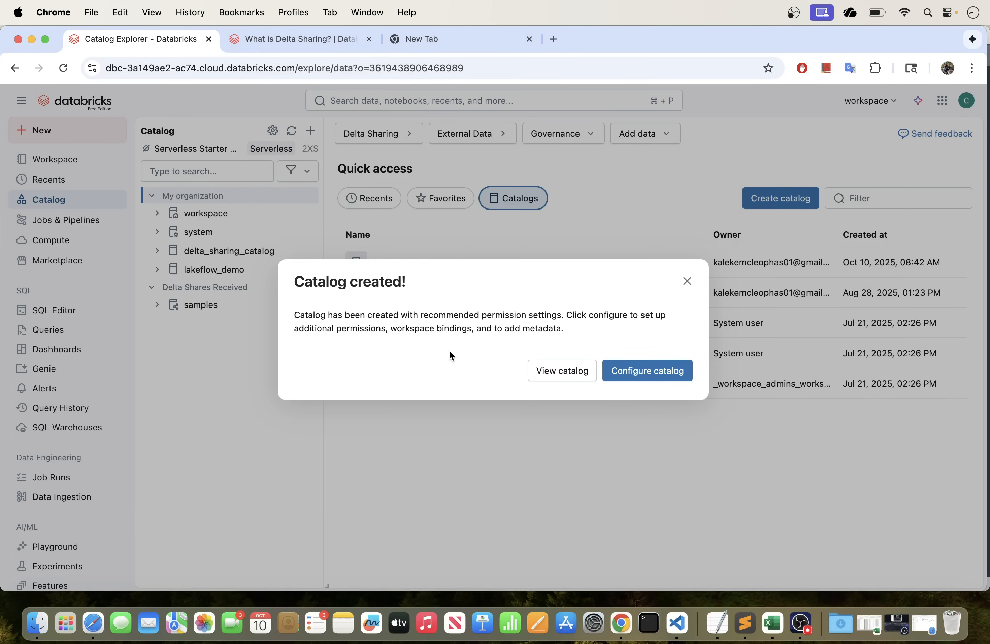
Configure the new catalog, keeping the default access settings and leaving the metadata empty, and save it
click(644, 378)
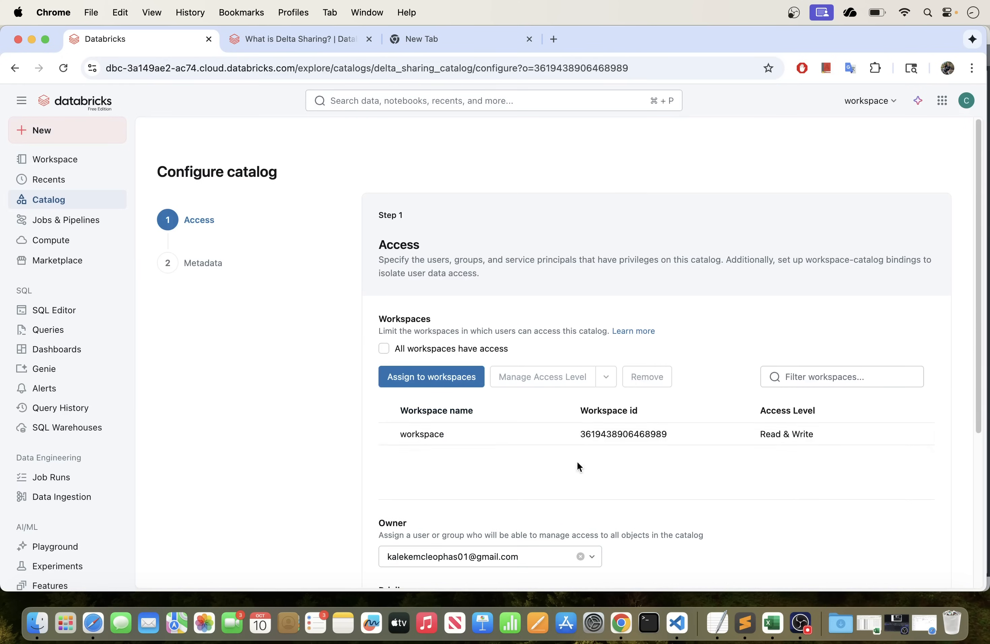
scroll(604, 461, down, 5)
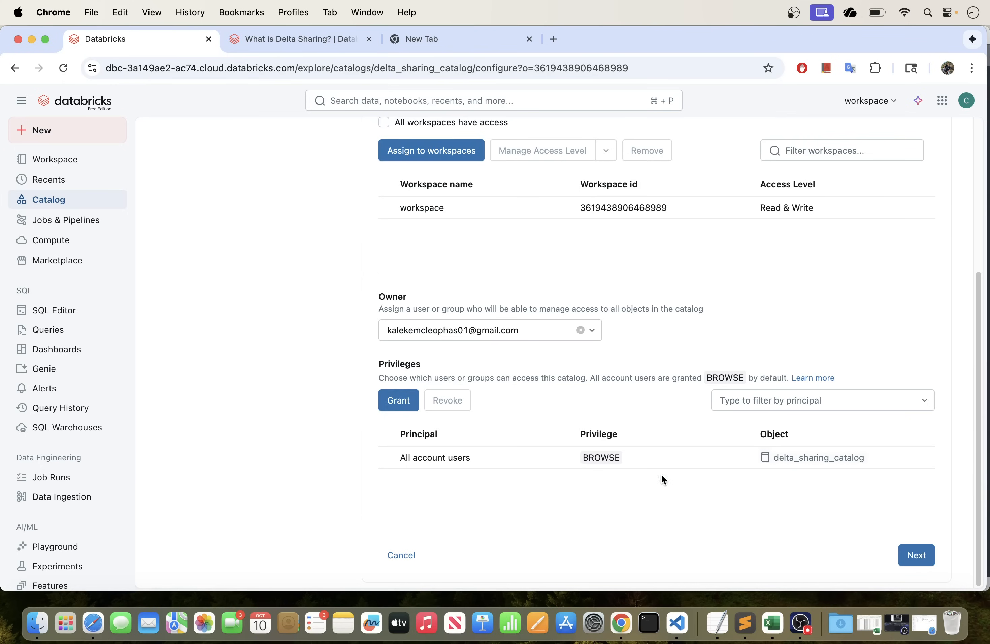
click(917, 556)
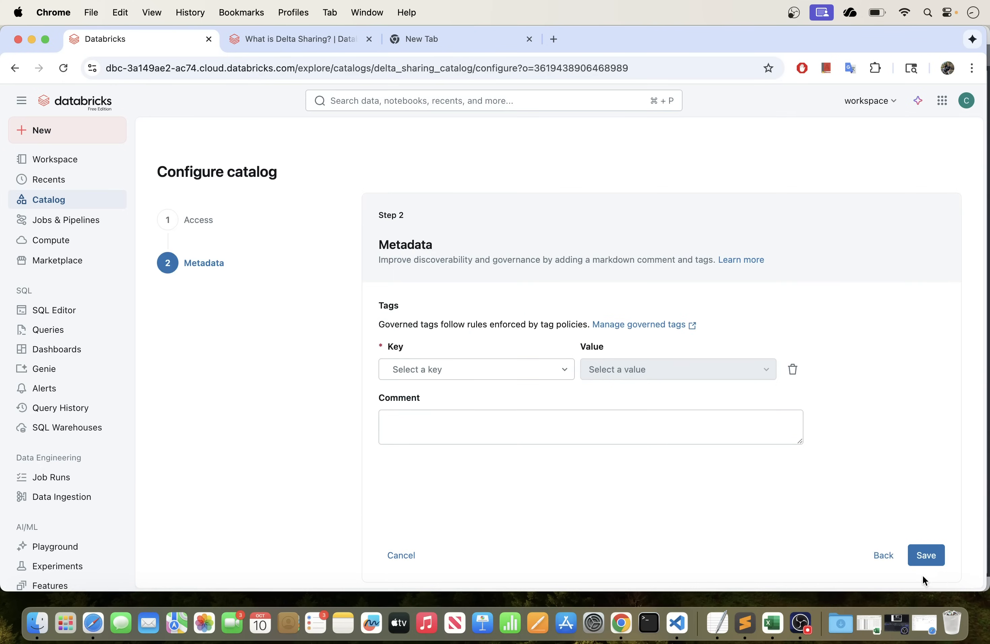
click(927, 563)
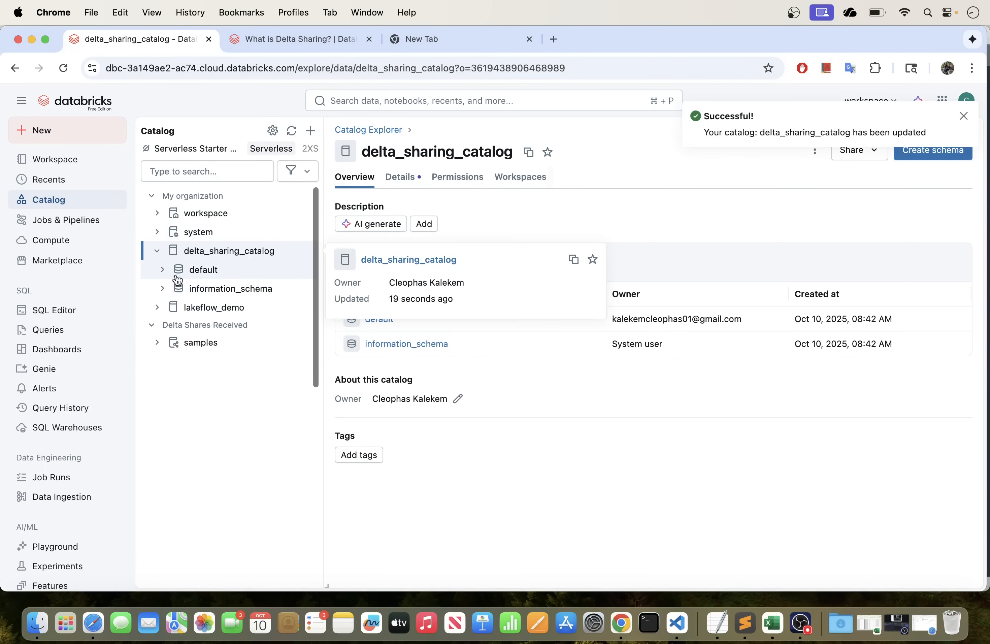
Create a schema named delta_sharing_schema in delta_sharing_catalog without an external storage location
click(239, 257)
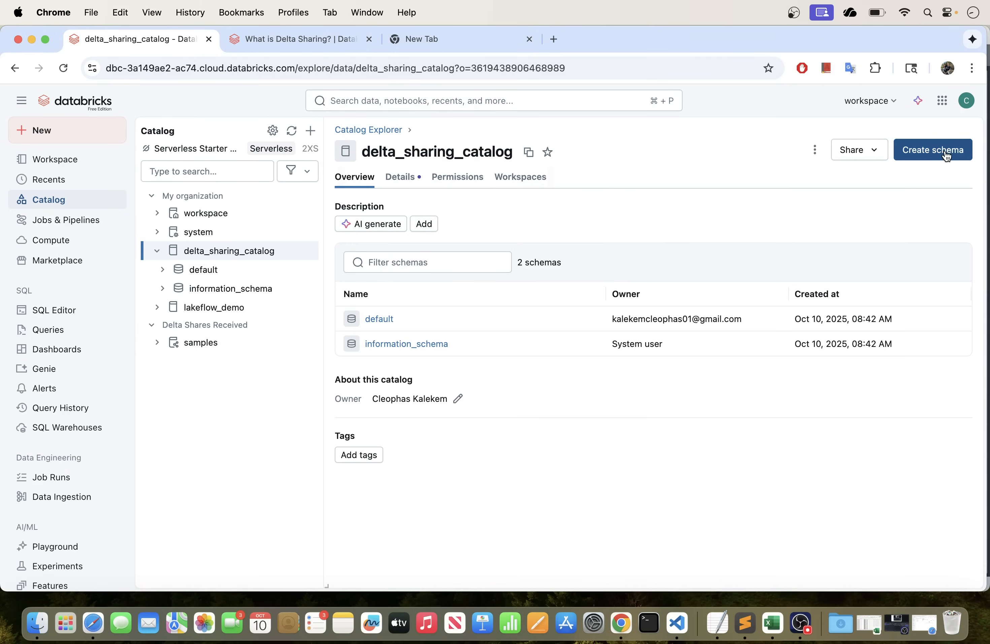
click(948, 156)
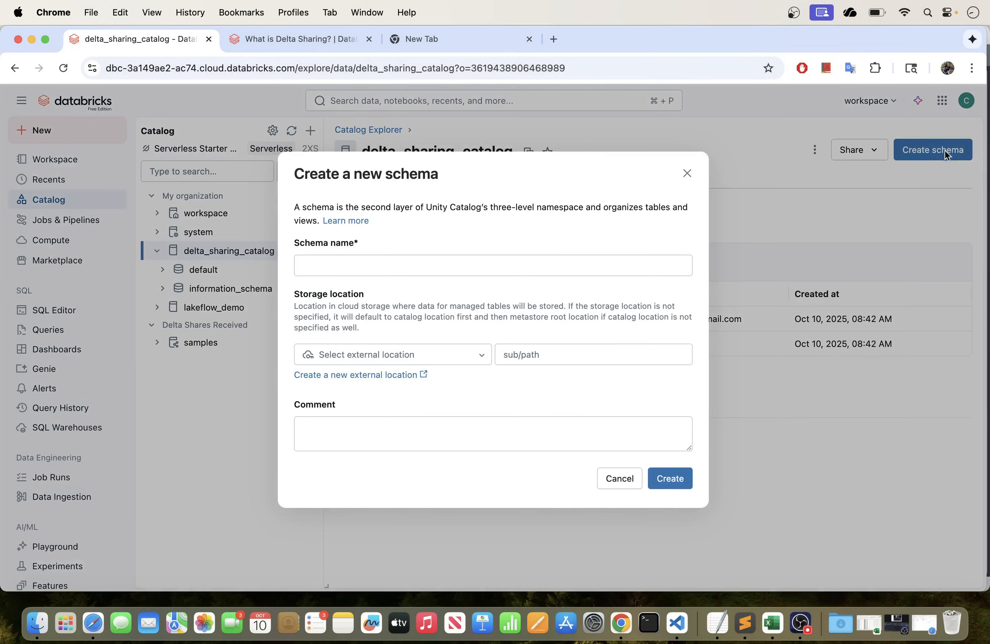
click(444, 263)
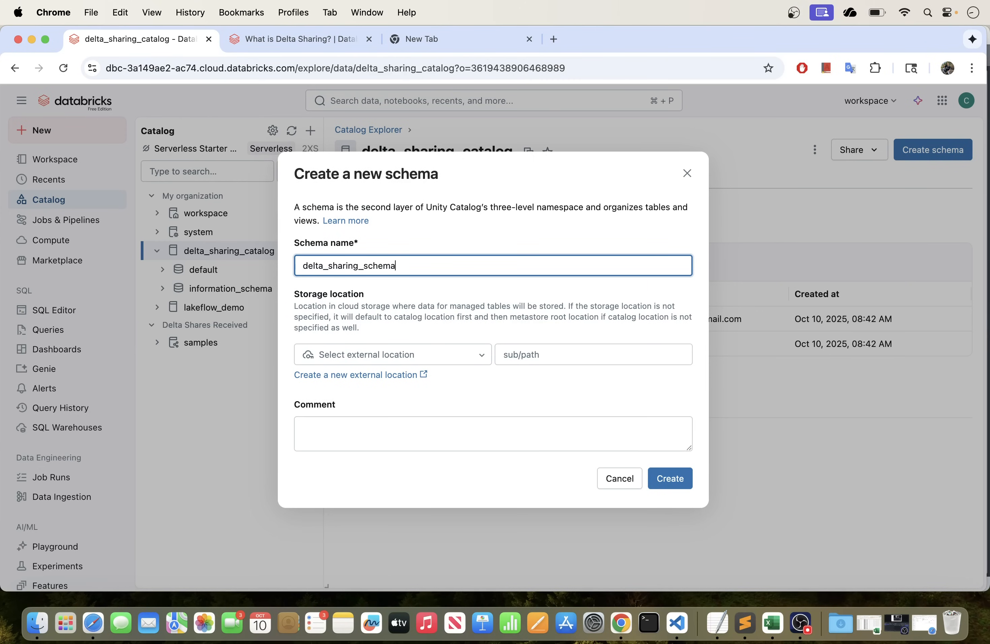
click(670, 479)
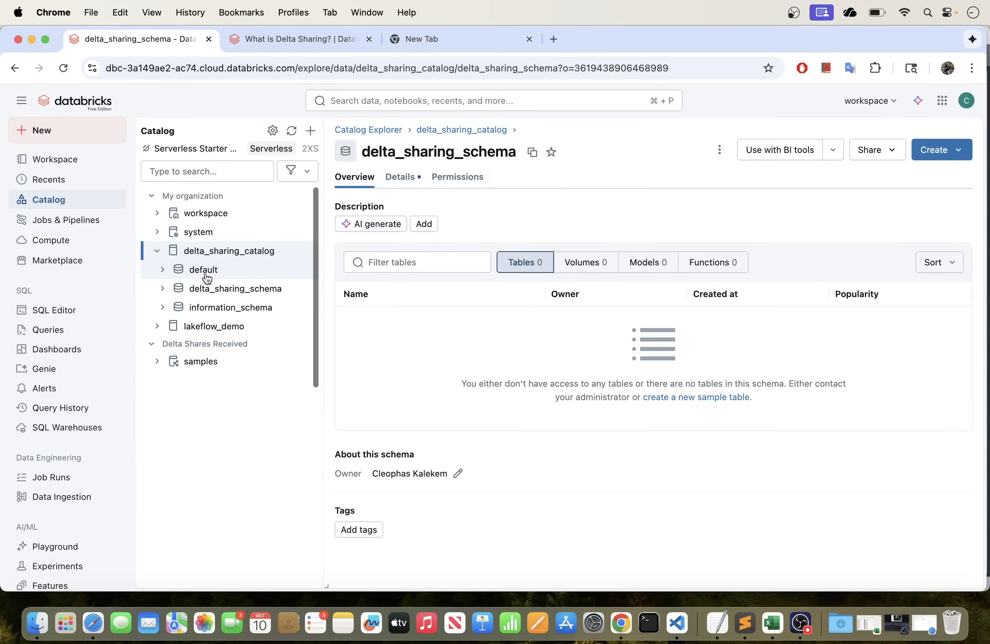
Check the contents of the default schema and delta_sharing_schema in the catalog tree
click(163, 270)
click(163, 270)
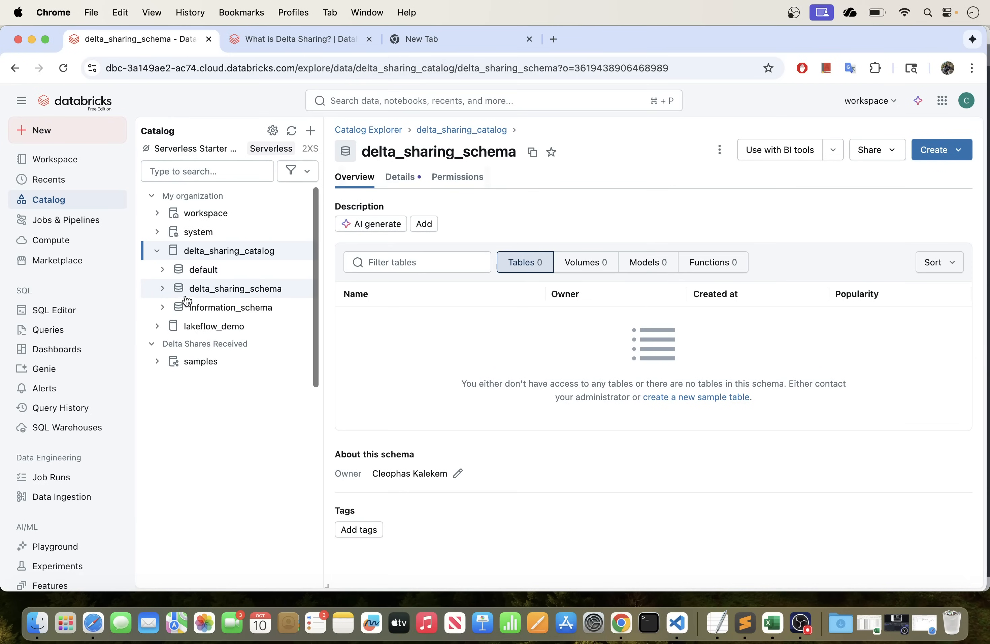
click(163, 289)
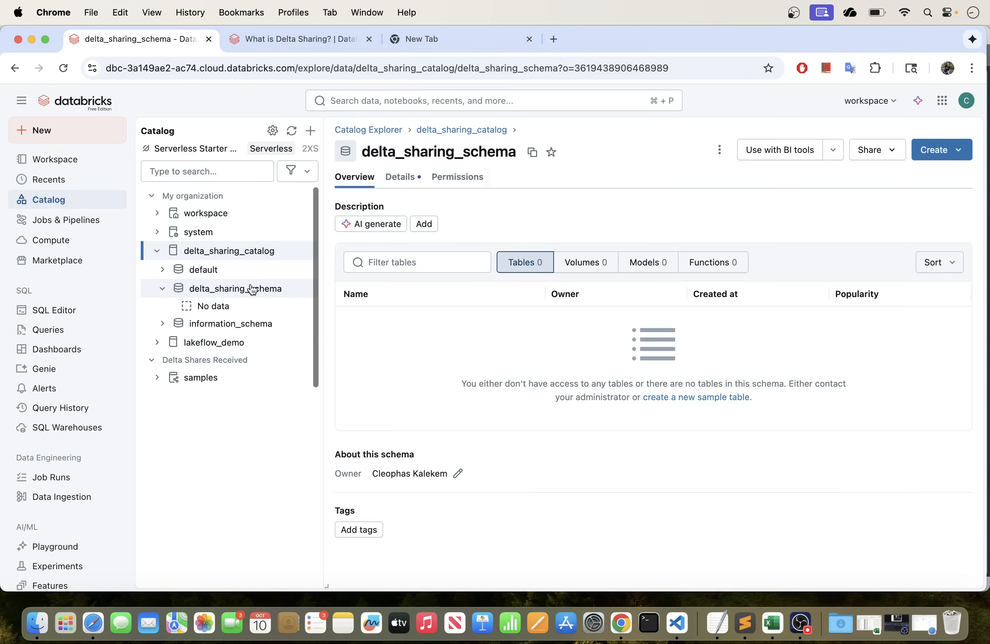
Open the Kaggle datasets page with the search "cus" in the empty browser tab
mouse_move(221, 295)
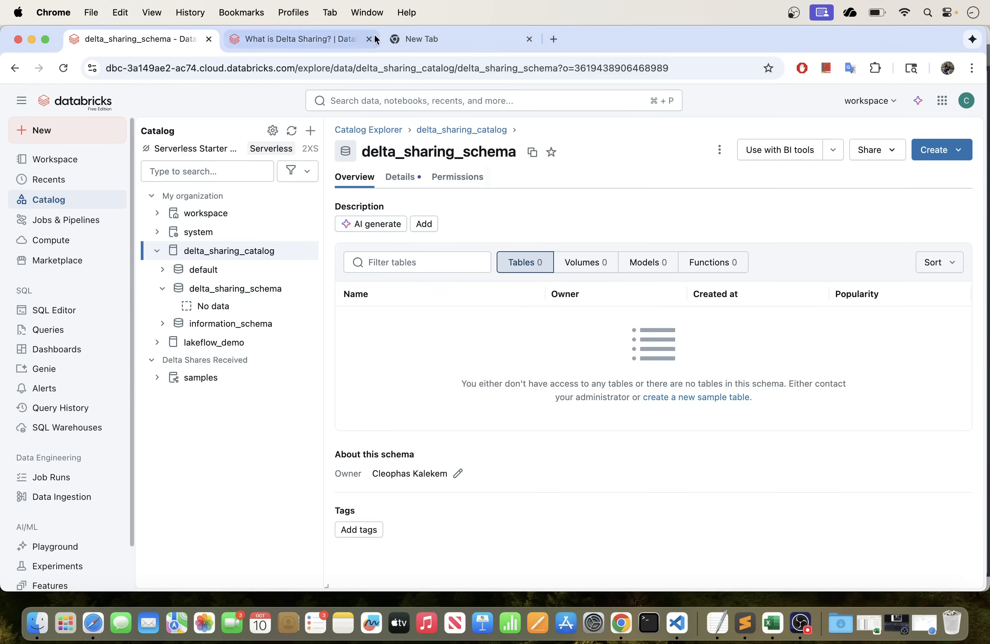
click(435, 47)
text(ka)
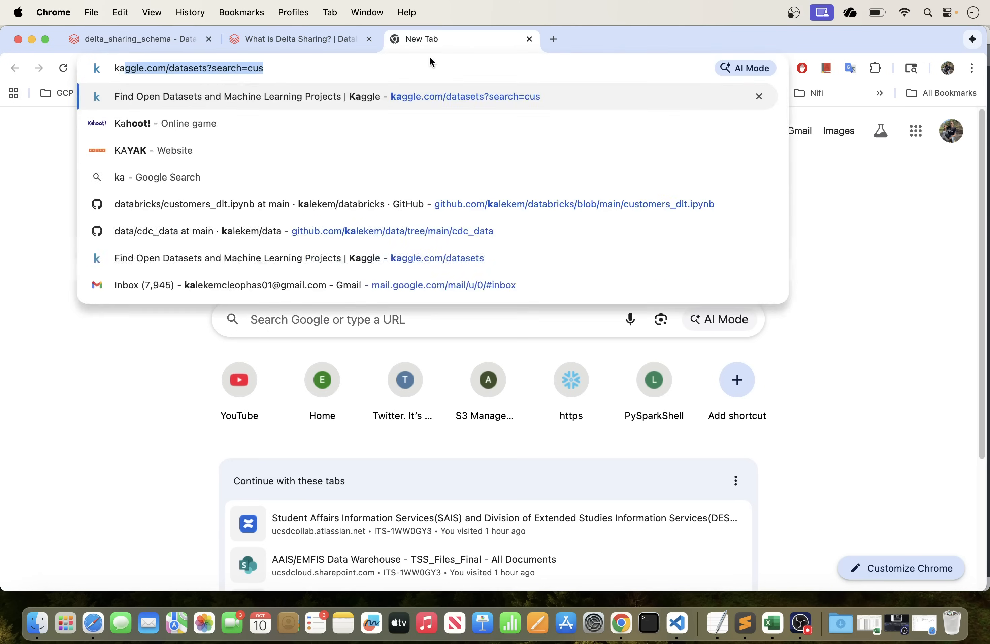
key(Return)
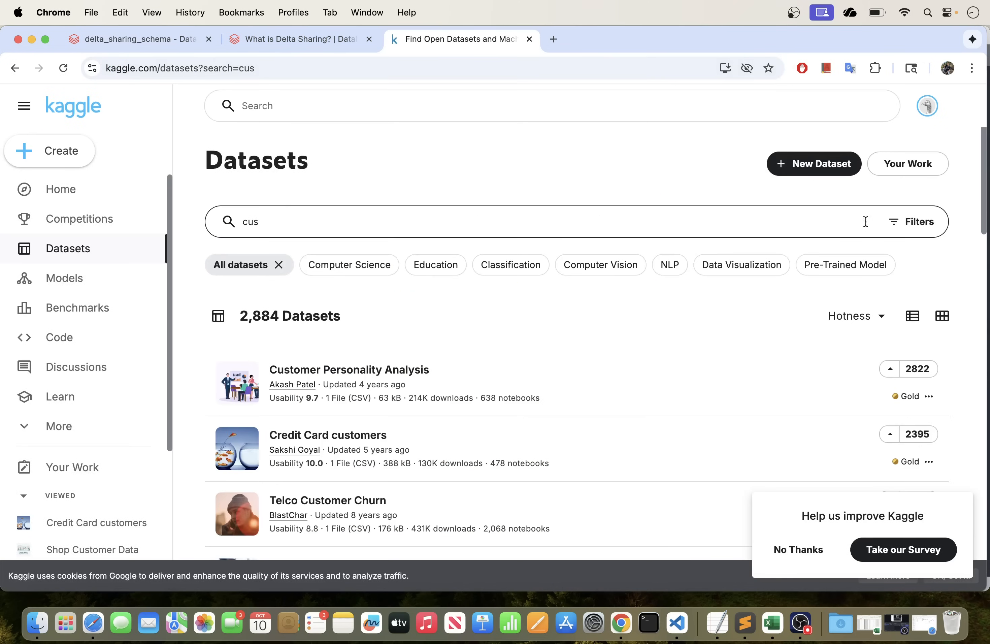
Return to the unfiltered Kaggle datasets page and browse its trending, benchmark and recently viewed datasets for a suitable one
click(99, 250)
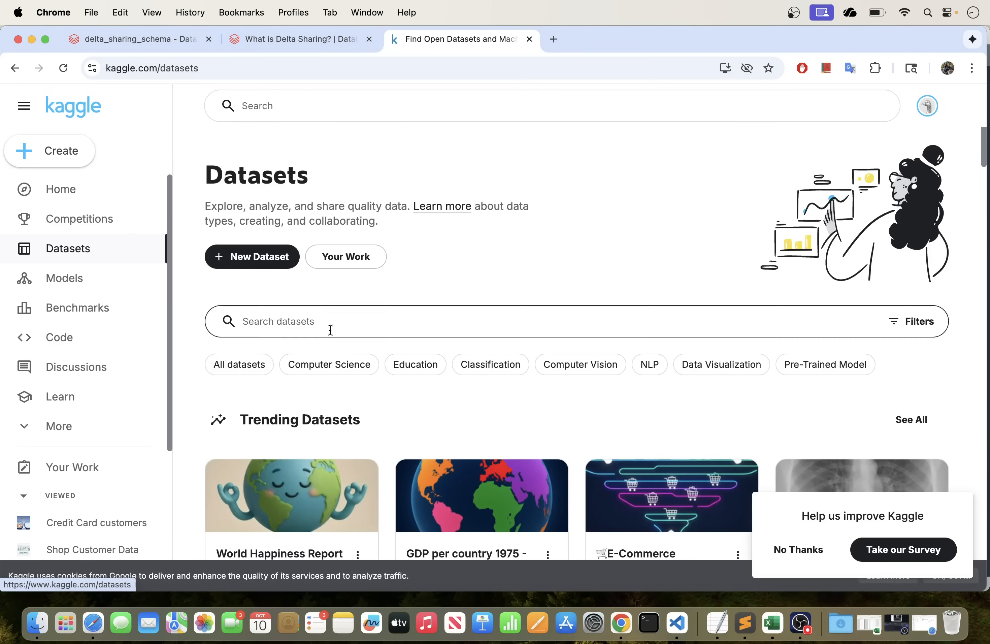
scroll(403, 394, down, 2)
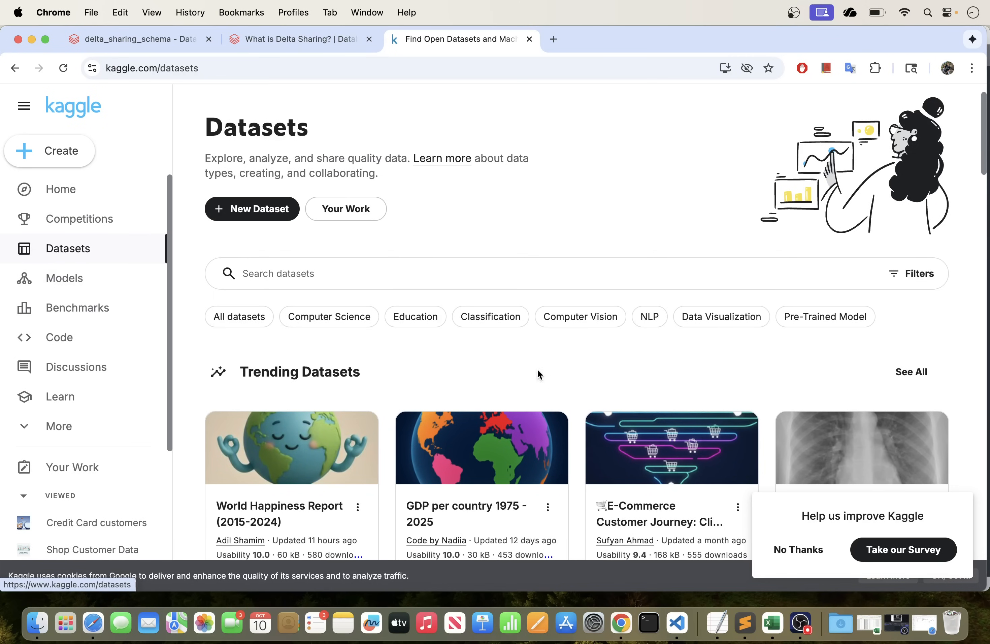
scroll(455, 324, down, 10)
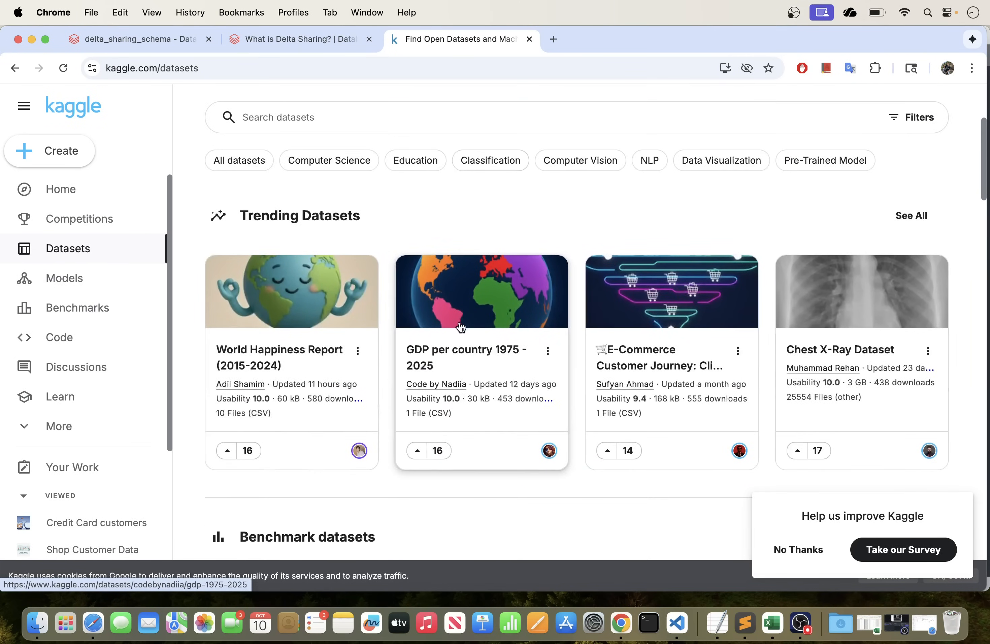
scroll(459, 326, down, 10)
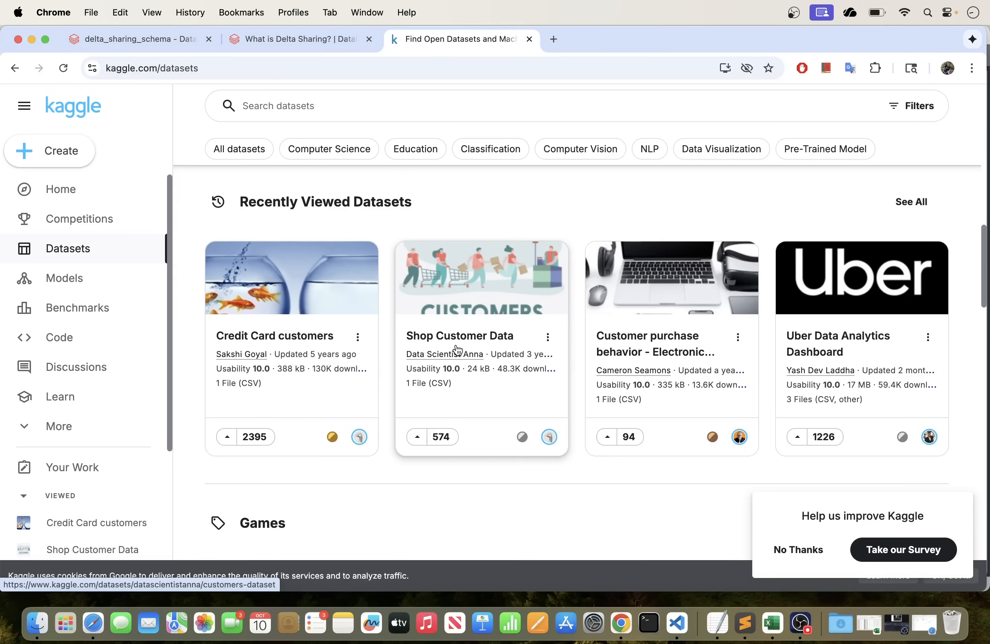
scroll(456, 360, up, 5)
scroll(506, 372, up, 10)
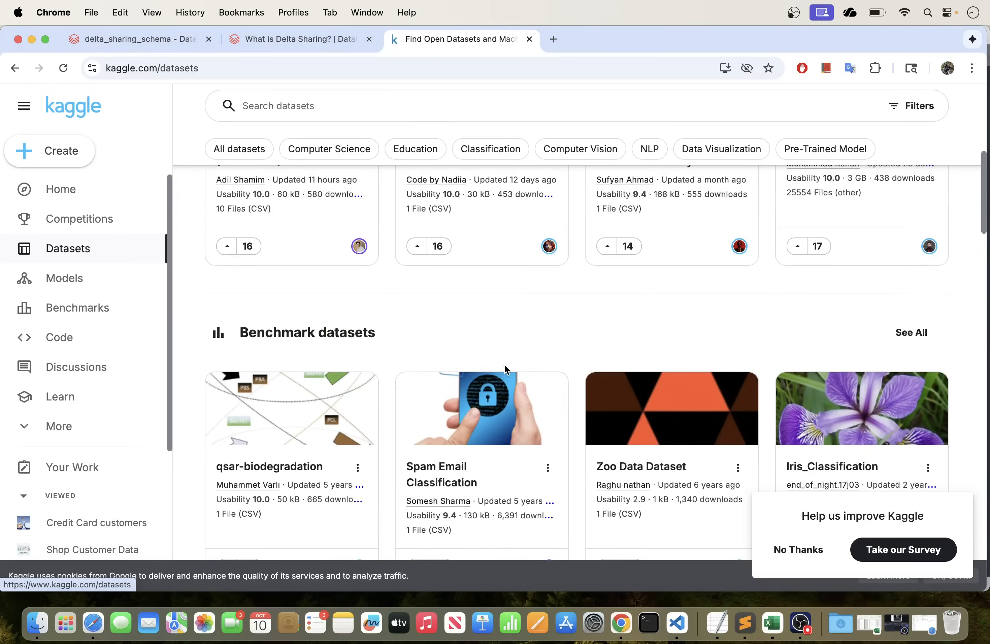
scroll(432, 343, down, 2)
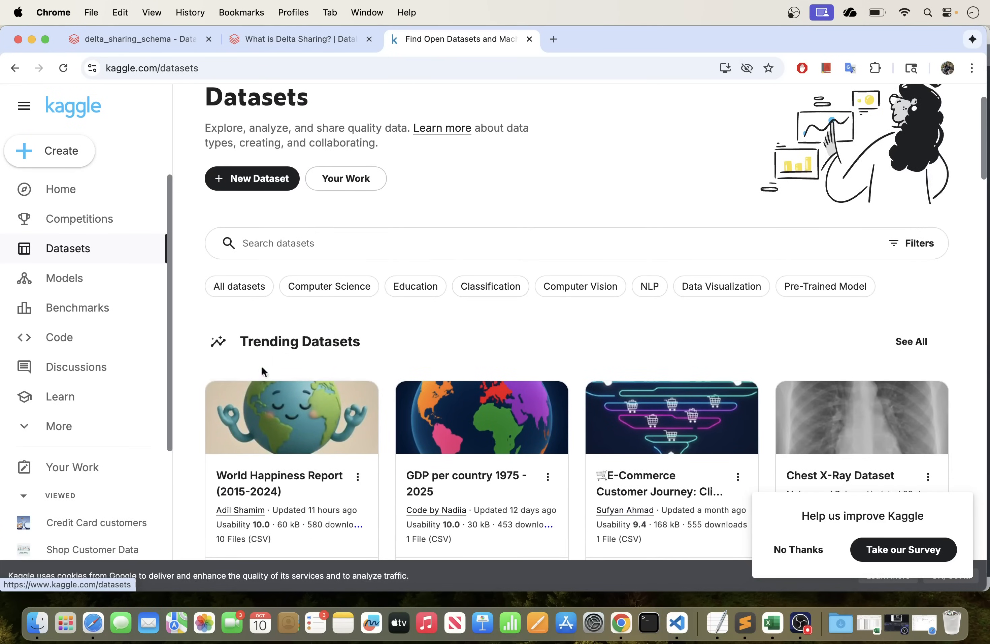
scroll(340, 374, down, 2)
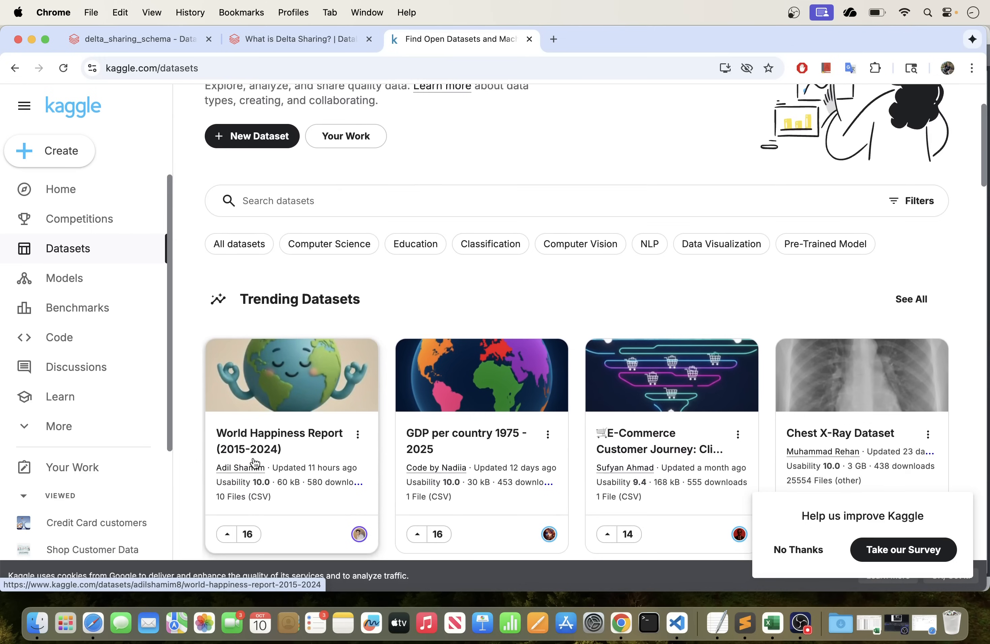
scroll(627, 435, down, 8)
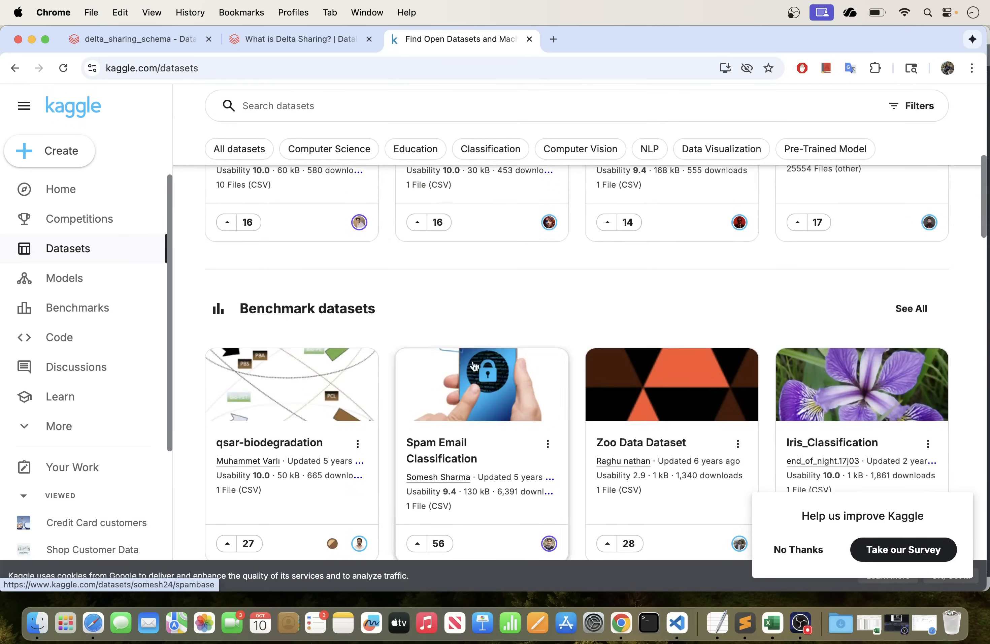
scroll(647, 298, down, 1)
List all benchmark datasets, open the Automobile Database dataset from the list, and decline the Kaggle survey
click(932, 292)
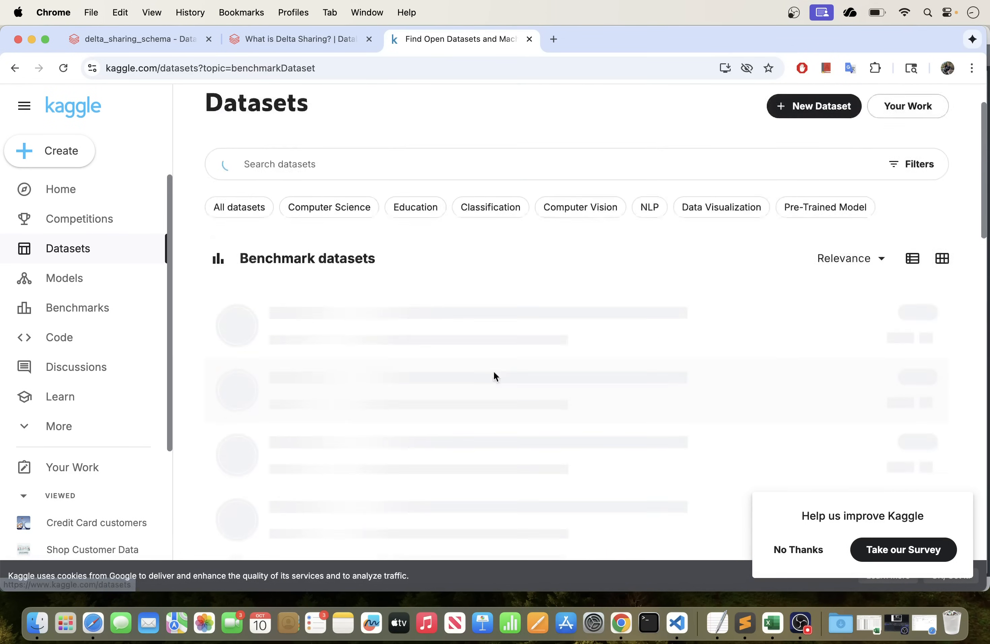
scroll(439, 357, down, 5)
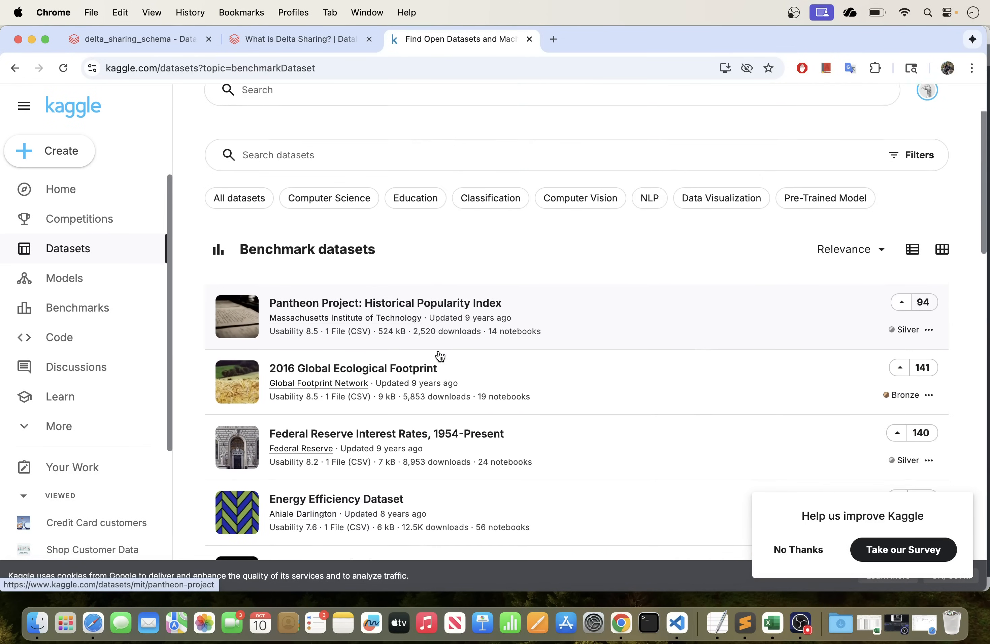
scroll(440, 357, down, 3)
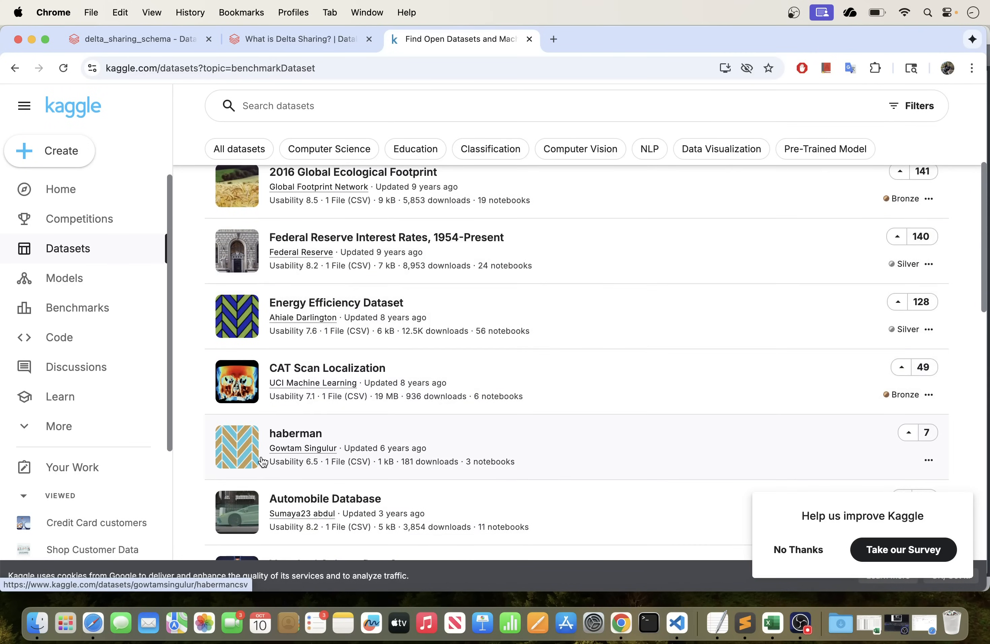
scroll(328, 493, down, 4)
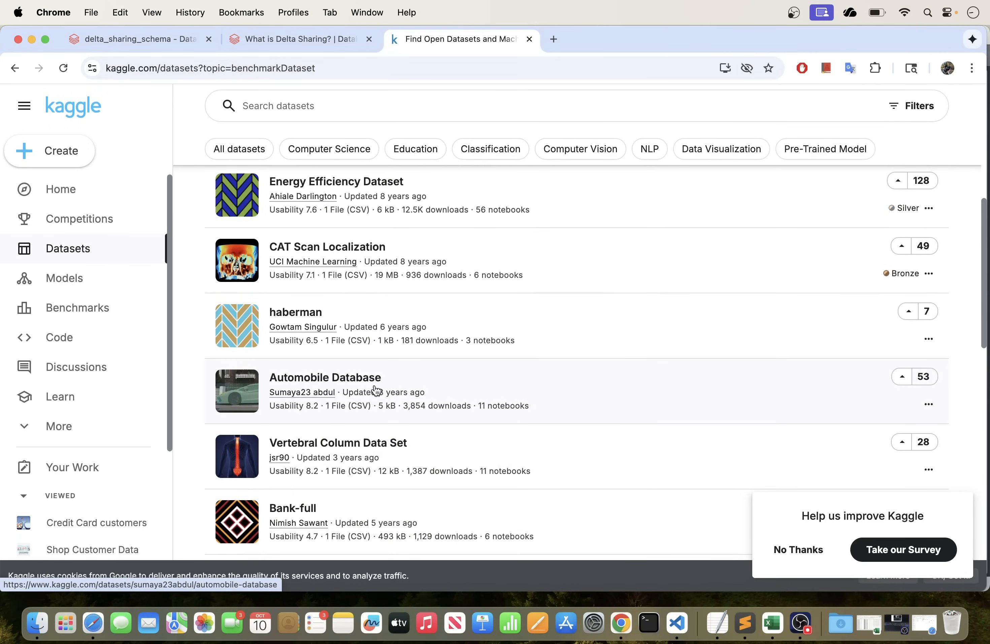
click(315, 383)
click(784, 550)
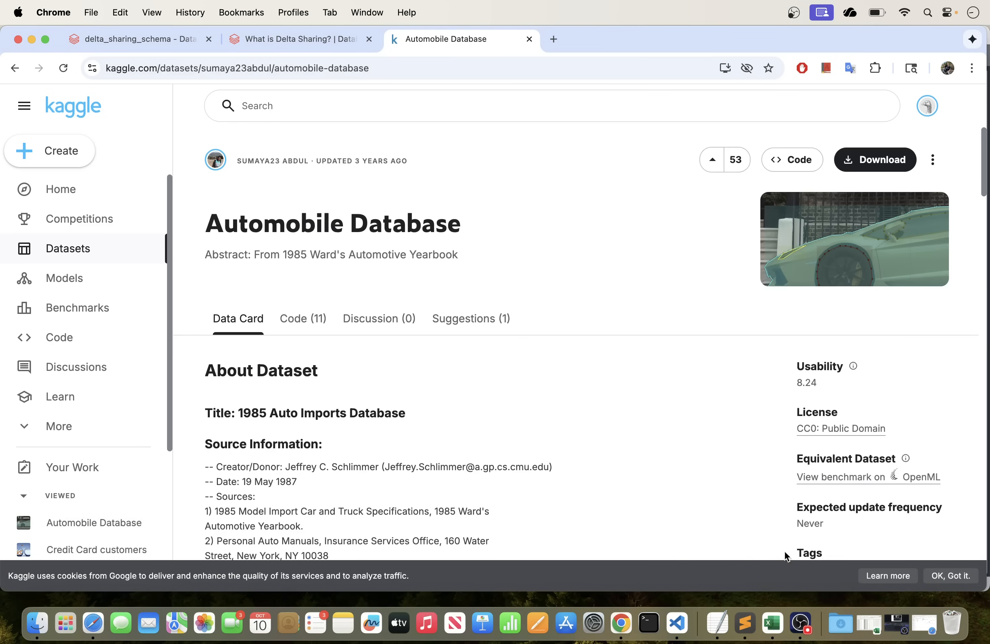
Examine the Automobile Database description, the per-column statistics of Automobile_data.csv, and the expanded summary of its column types
scroll(518, 384, down, 2)
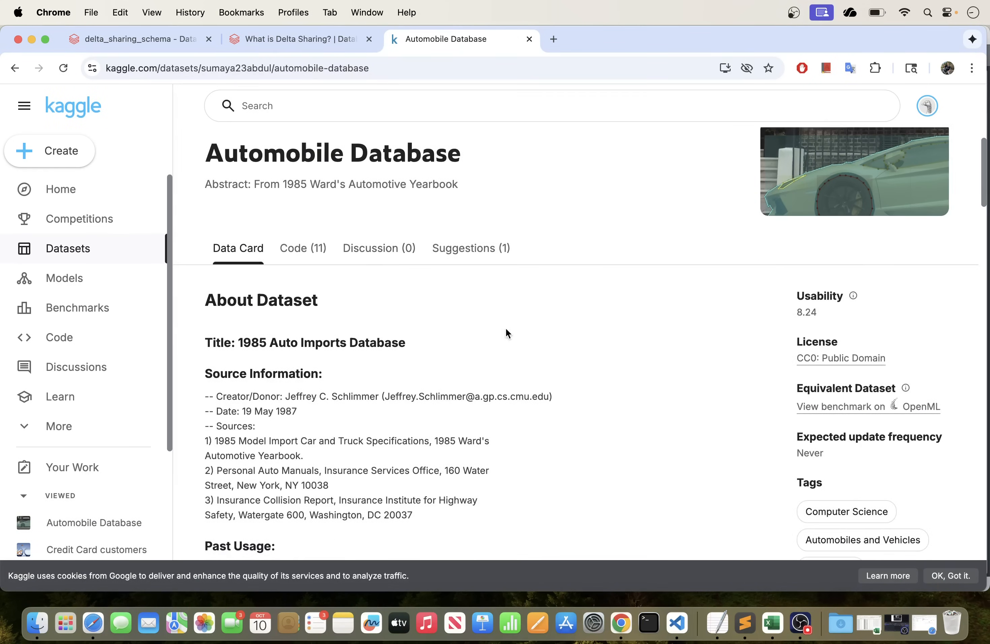
scroll(529, 331, down, 5)
scroll(529, 331, down, 5)
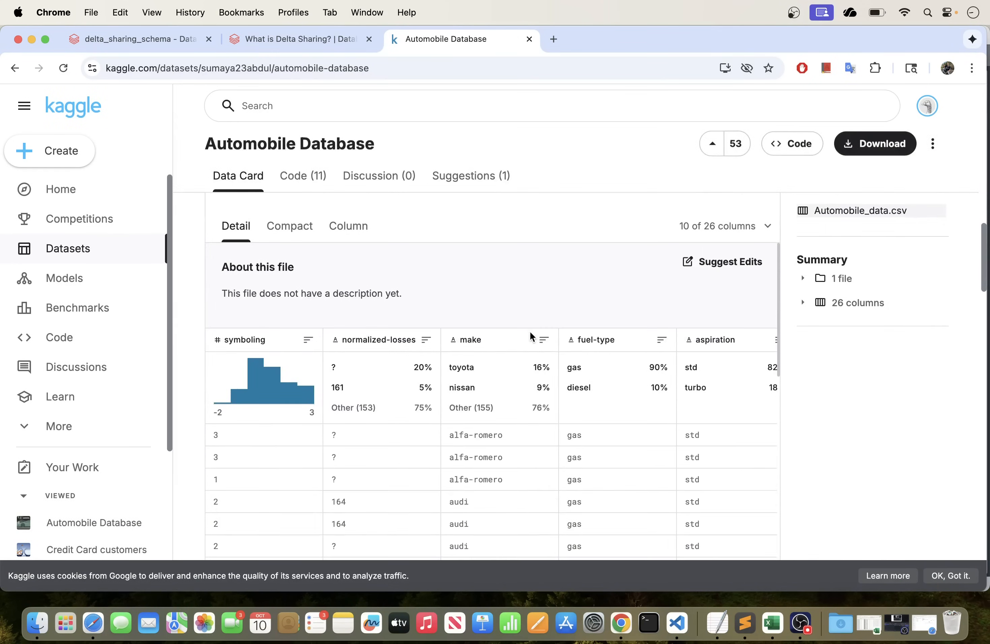
scroll(363, 398, down, 1)
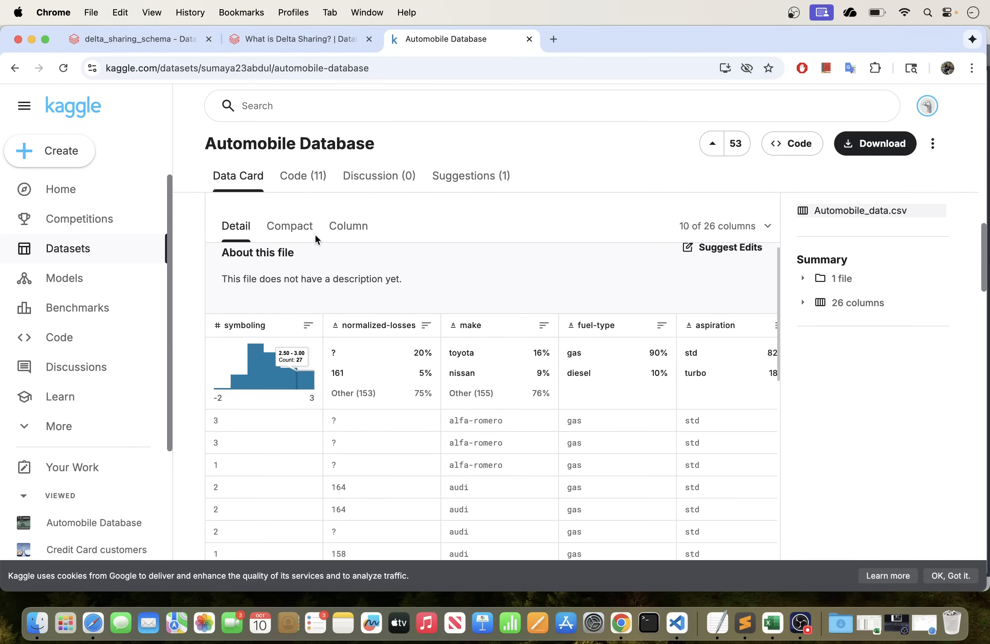
click(368, 231)
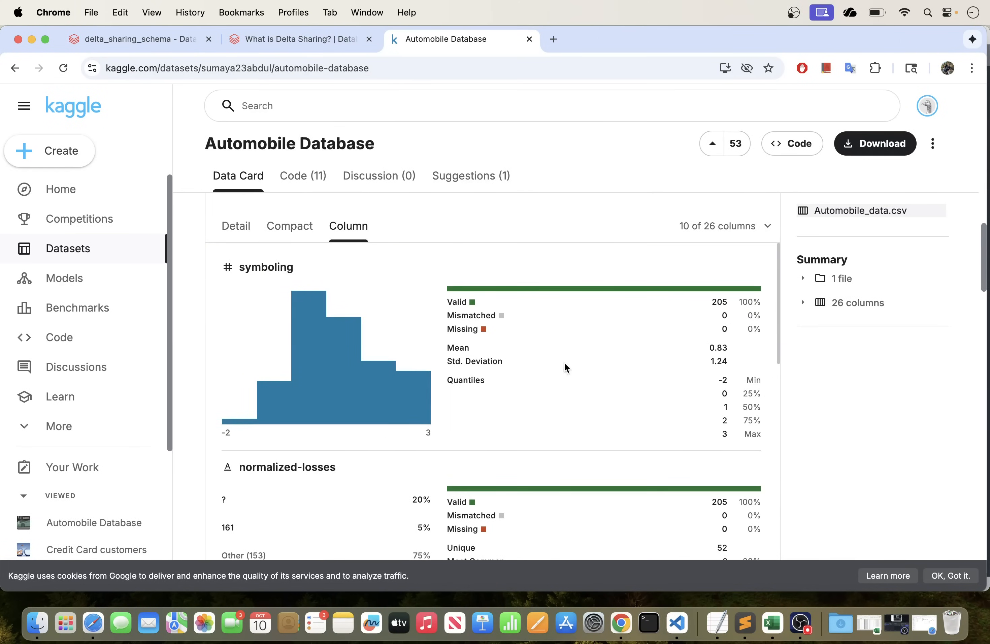
scroll(583, 364, down, 15)
click(810, 309)
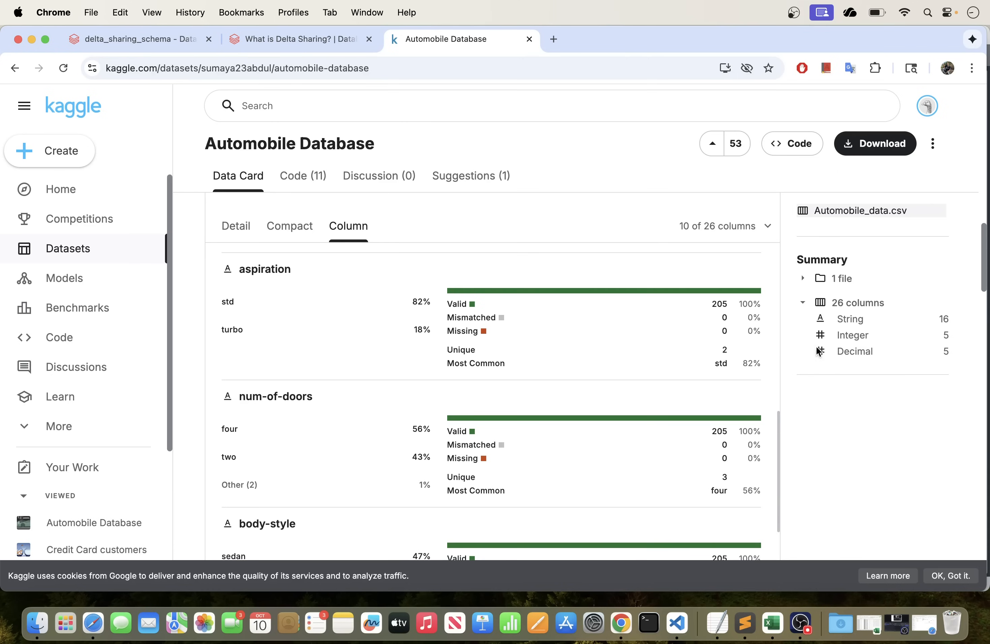
scroll(490, 376, up, 15)
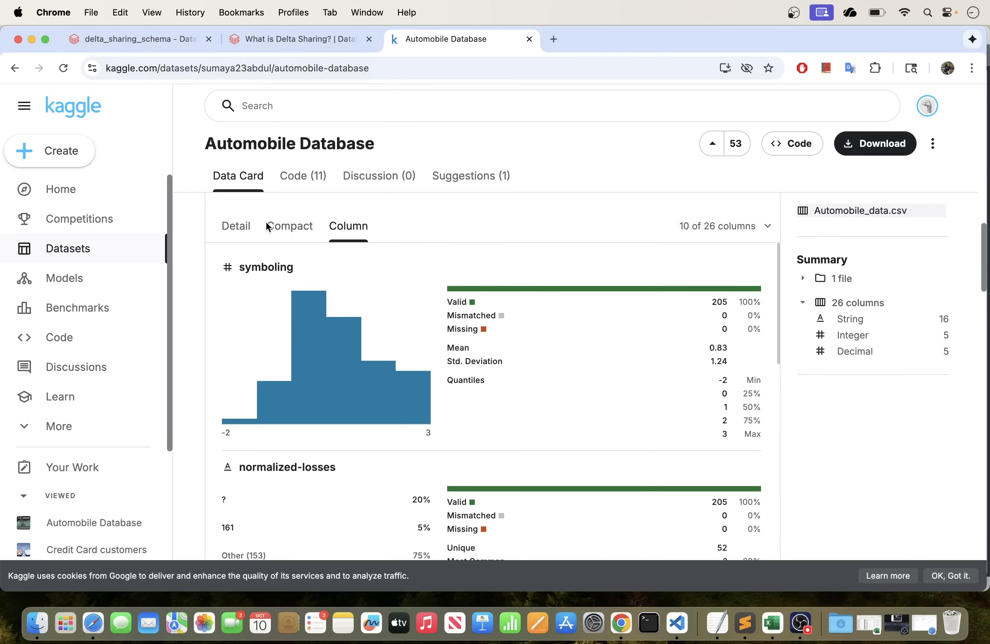
scroll(432, 308, up, 5)
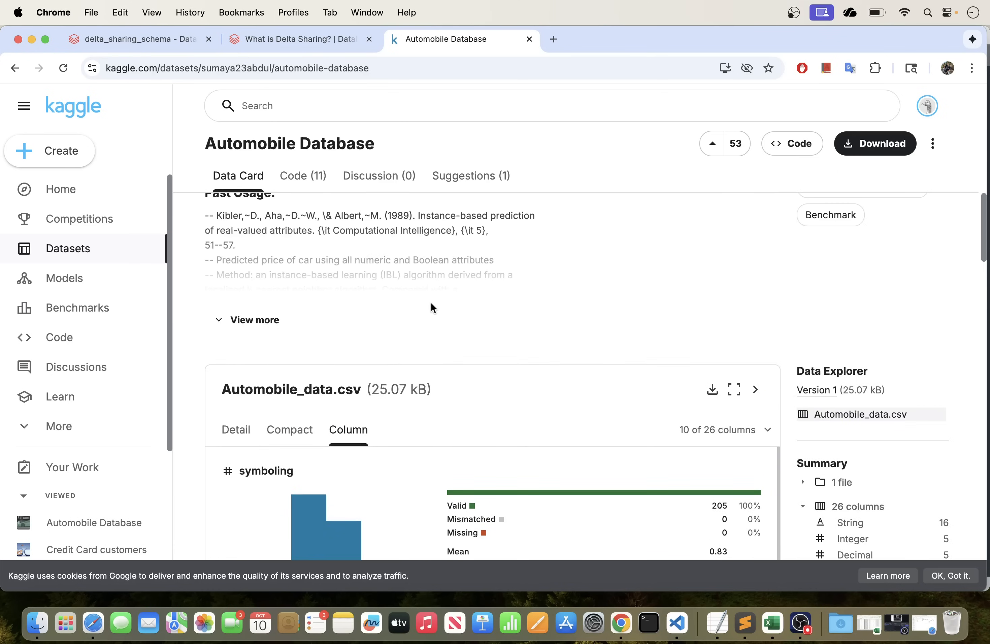
scroll(396, 362, down, 15)
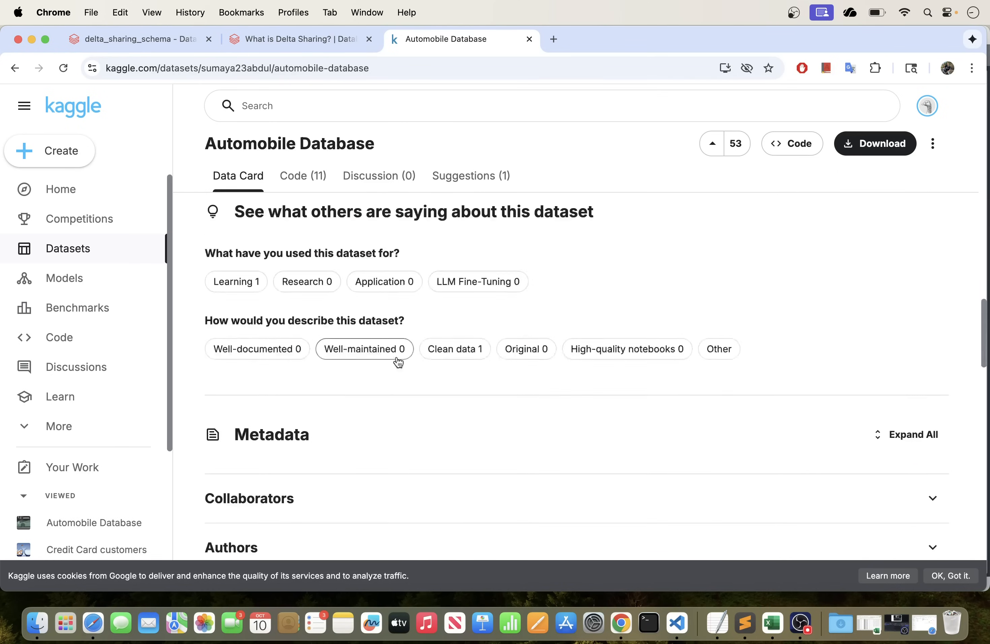
scroll(397, 366, up, 20)
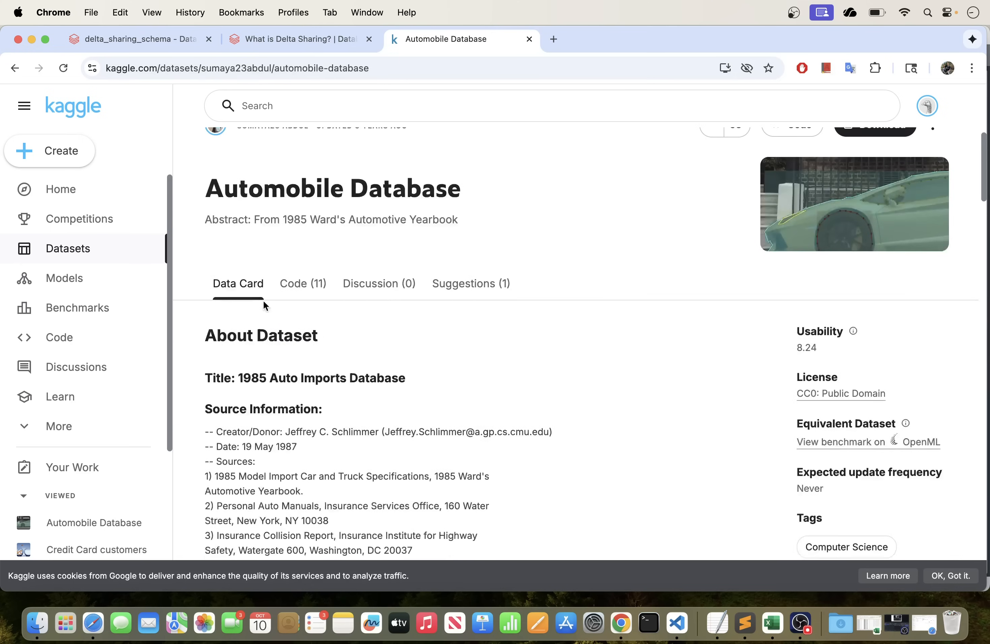
scroll(316, 328, down, 8)
scroll(310, 376, down, 1)
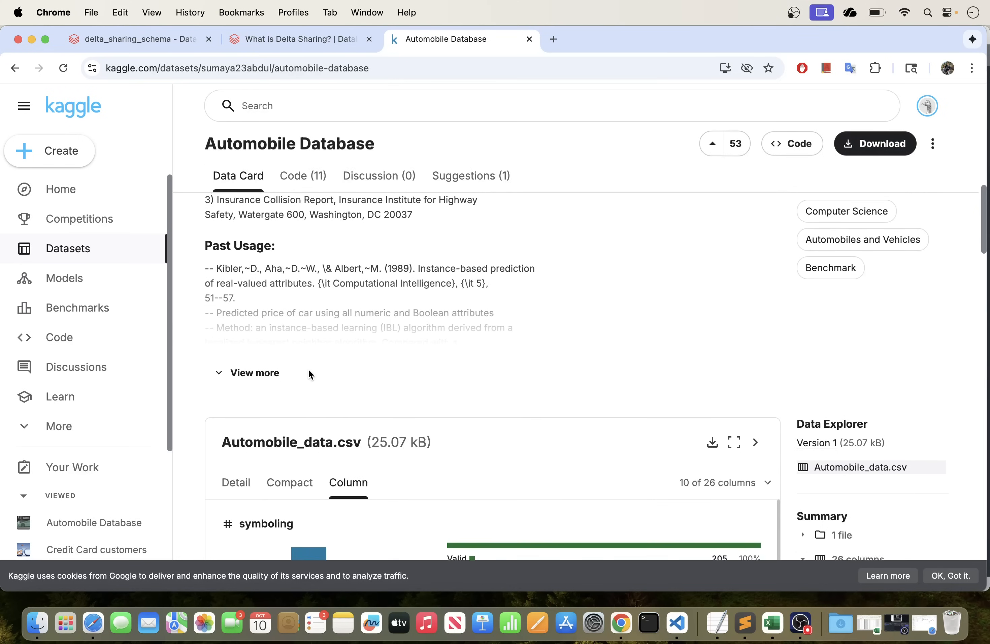
Show the Automobile_data.csv preview in the compact view and look through its rows and columns
click(291, 481)
scroll(371, 369, down, 10)
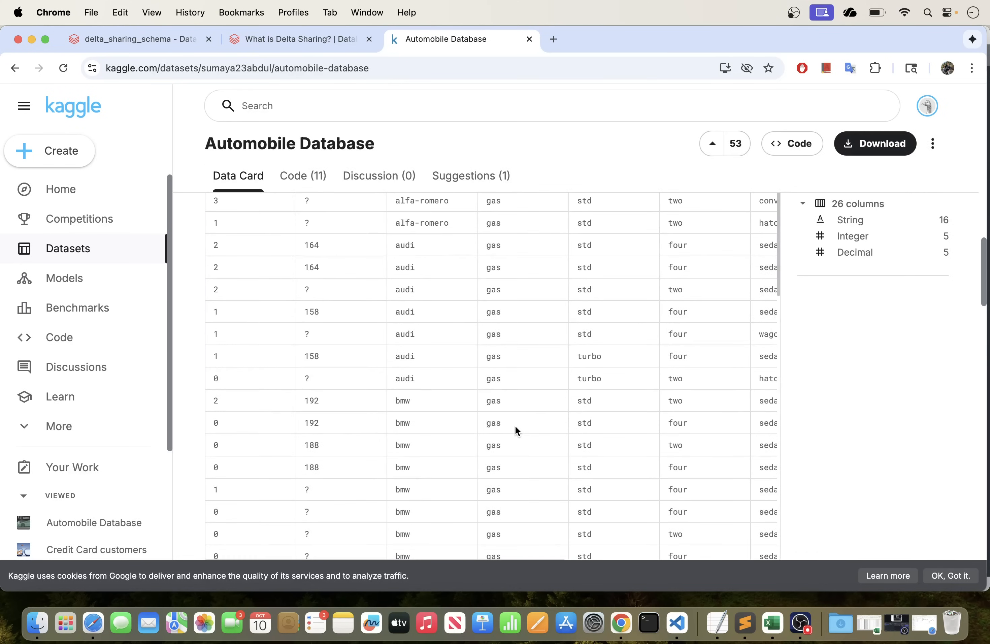
scroll(515, 424, right, 8)
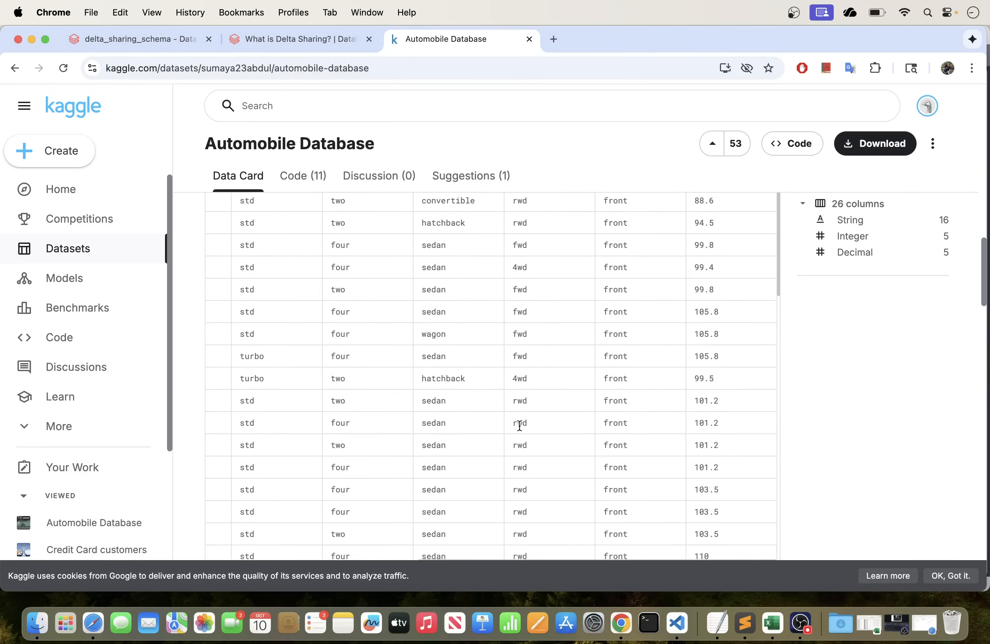
scroll(520, 425, down, 8)
scroll(519, 425, up, 12)
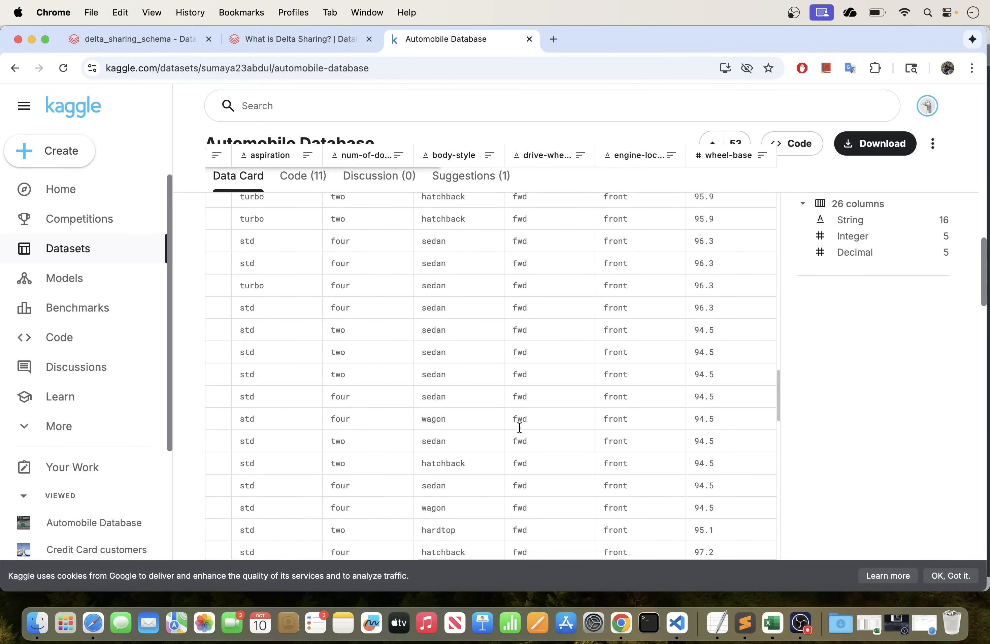
scroll(519, 426, up, 4)
scroll(518, 426, left, 10)
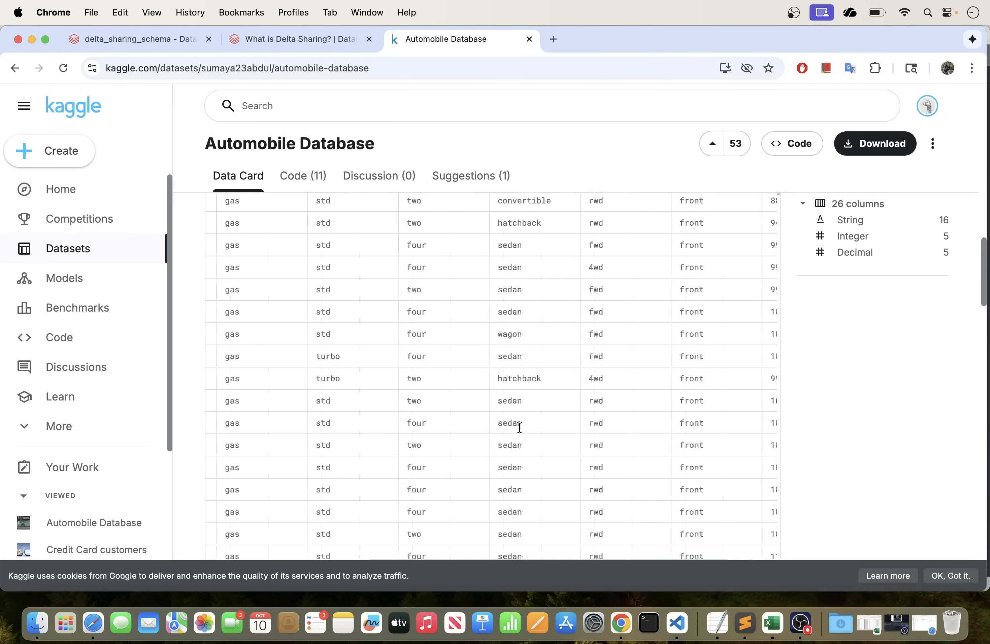
scroll(519, 427, left, 3)
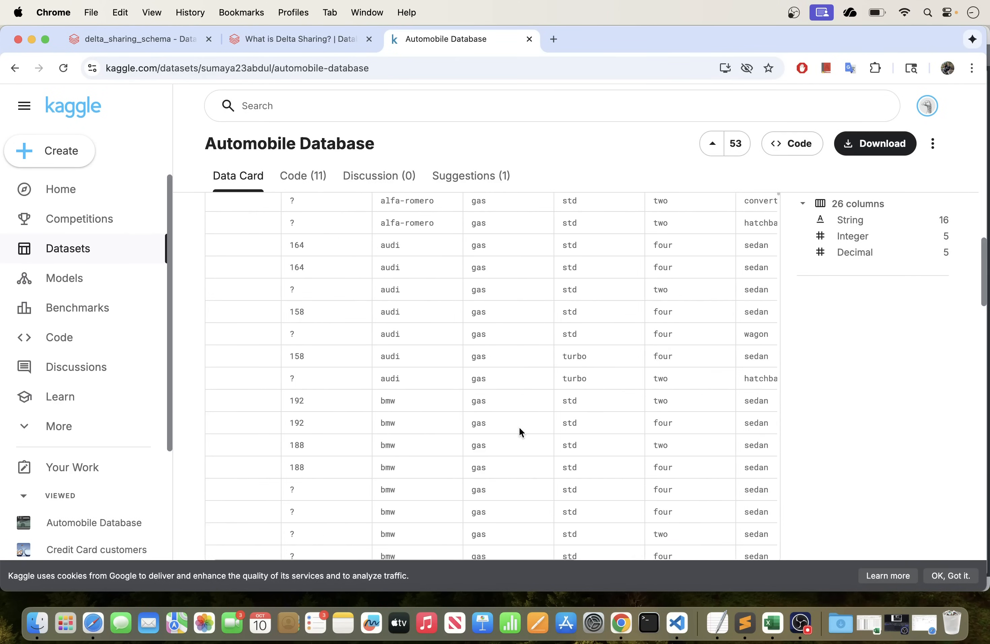
scroll(517, 426, up, 7)
scroll(512, 420, down, 3)
scroll(509, 421, down, 3)
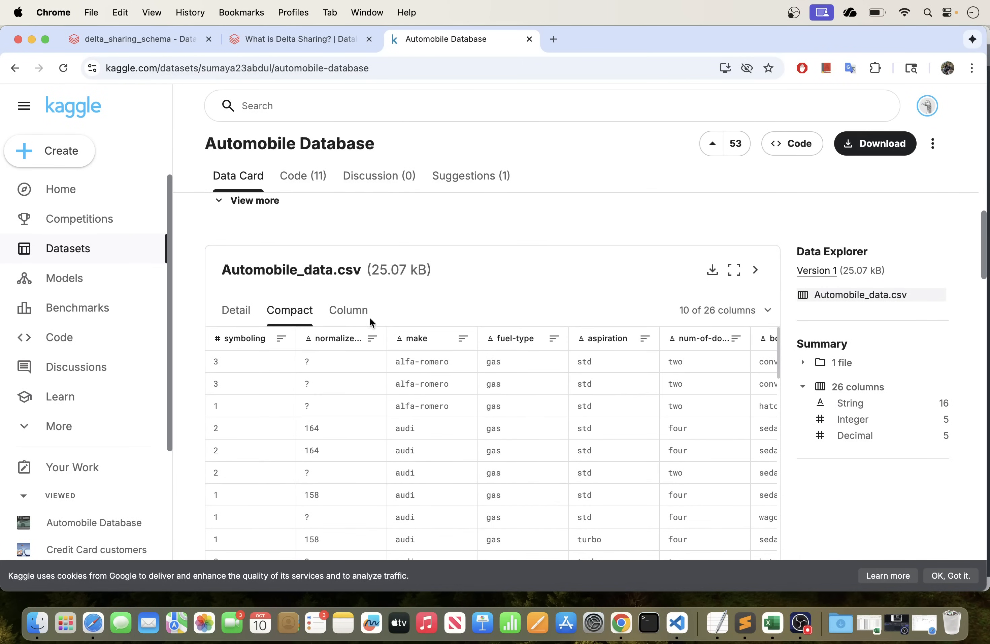
Download Automobile_data.csv from the dataset page and show the downloaded file in its folder
scroll(293, 251, up, 10)
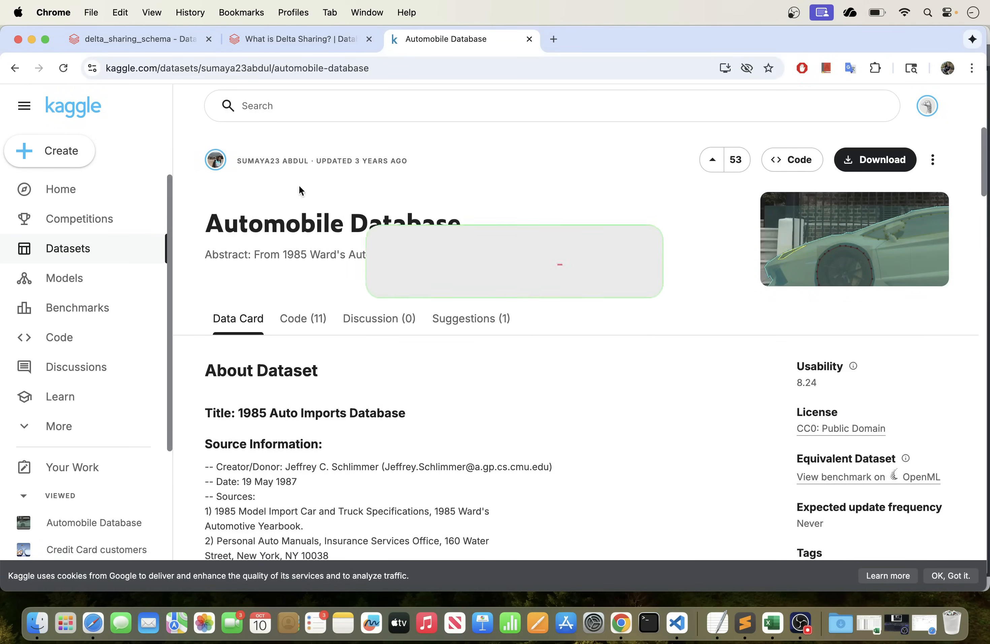
scroll(414, 370, down, 10)
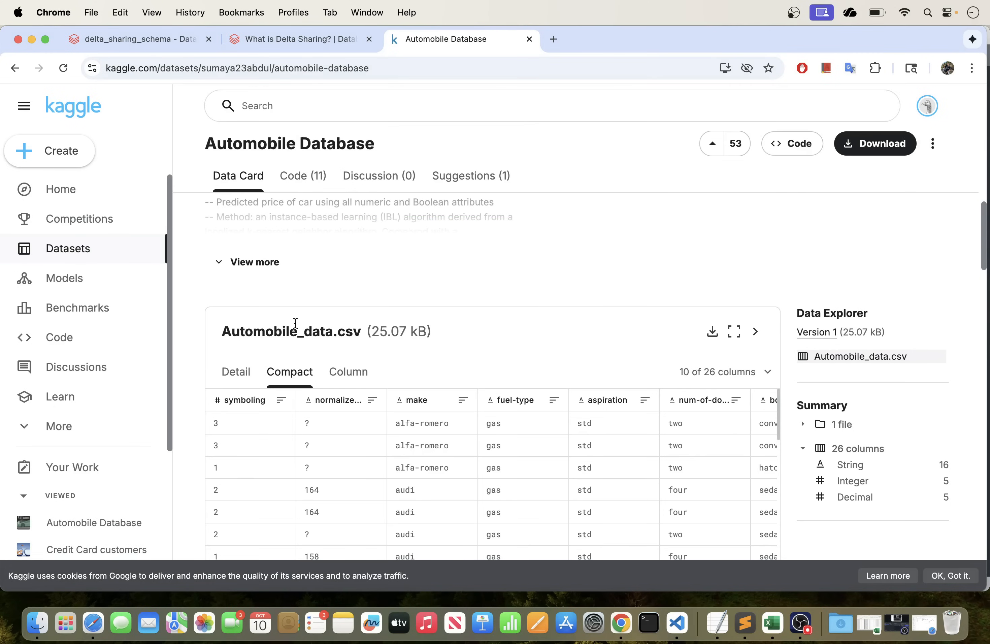
click(712, 332)
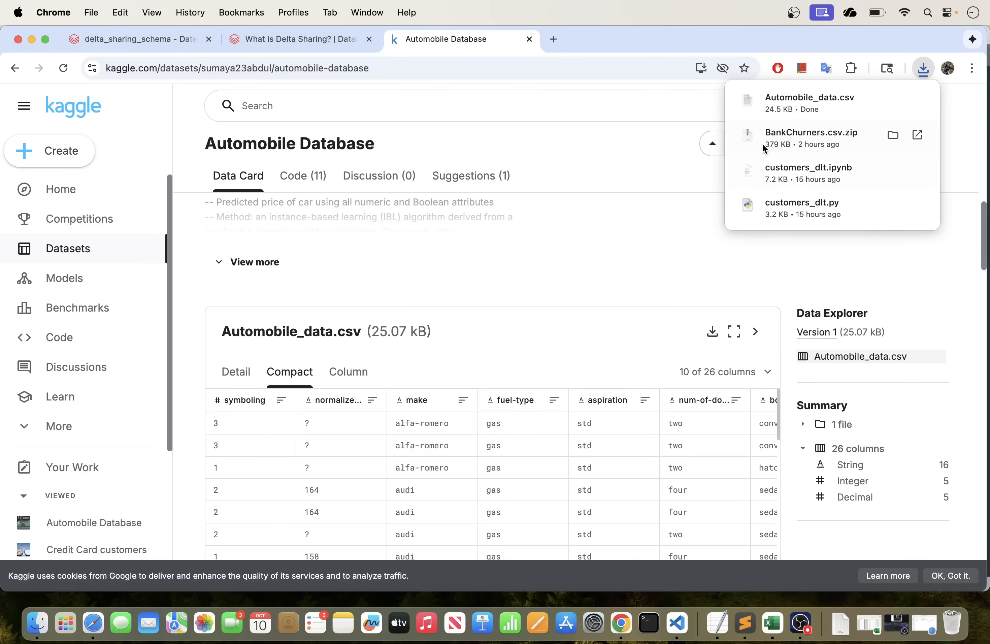
click(893, 102)
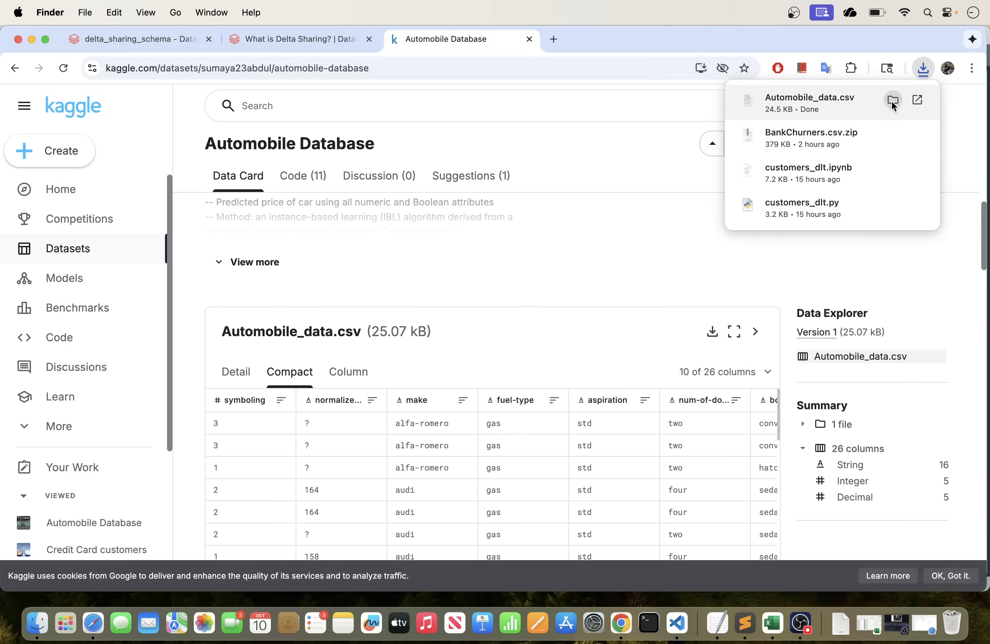
Open the downloaded Automobile_data.csv in Microsoft Excel and show the workbook full screen
right_click(274, 110)
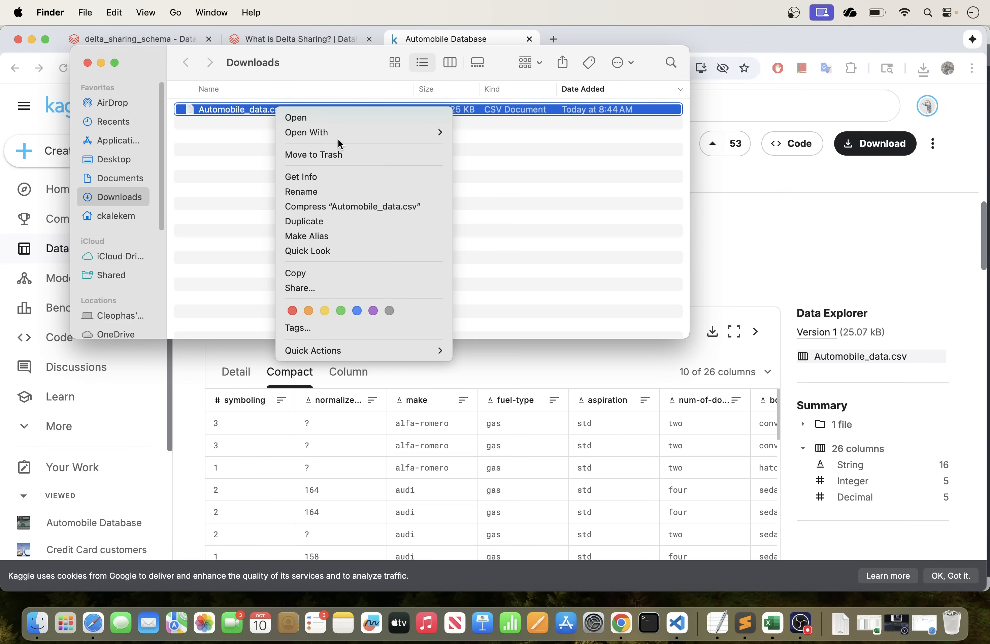
mouse_move(397, 135)
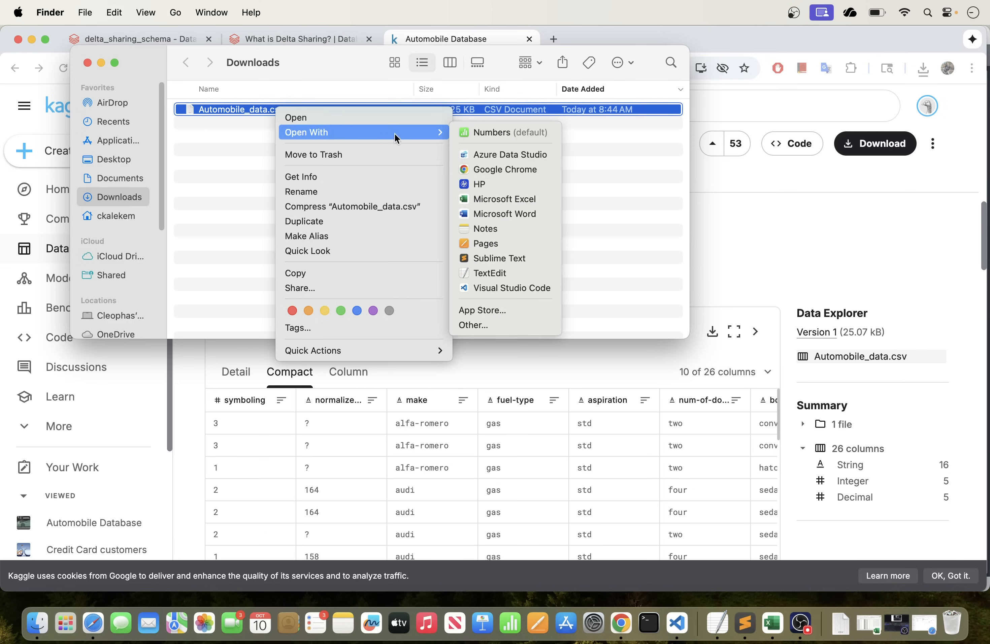
click(505, 199)
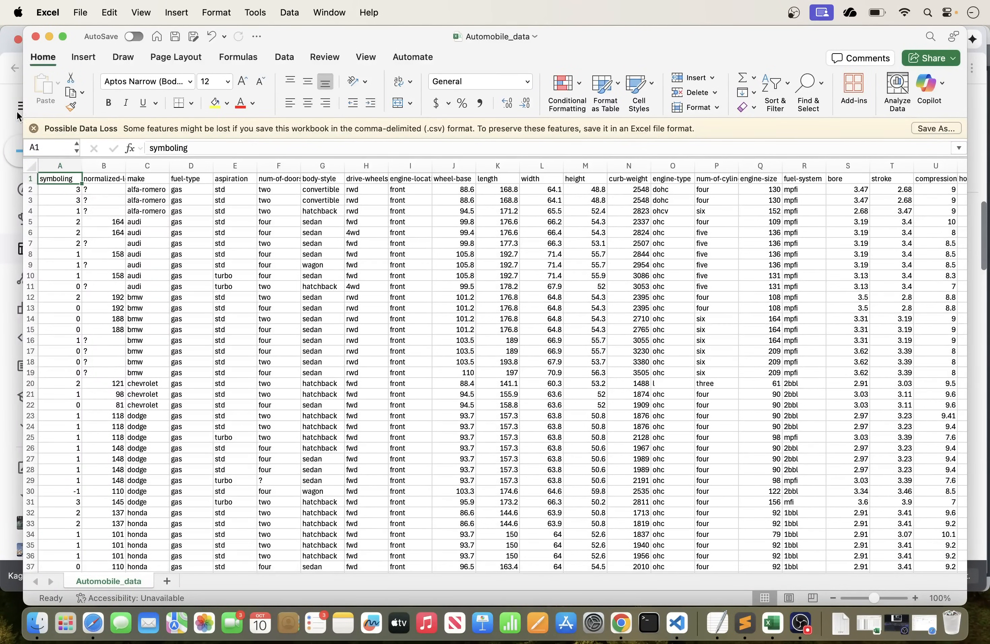
click(64, 37)
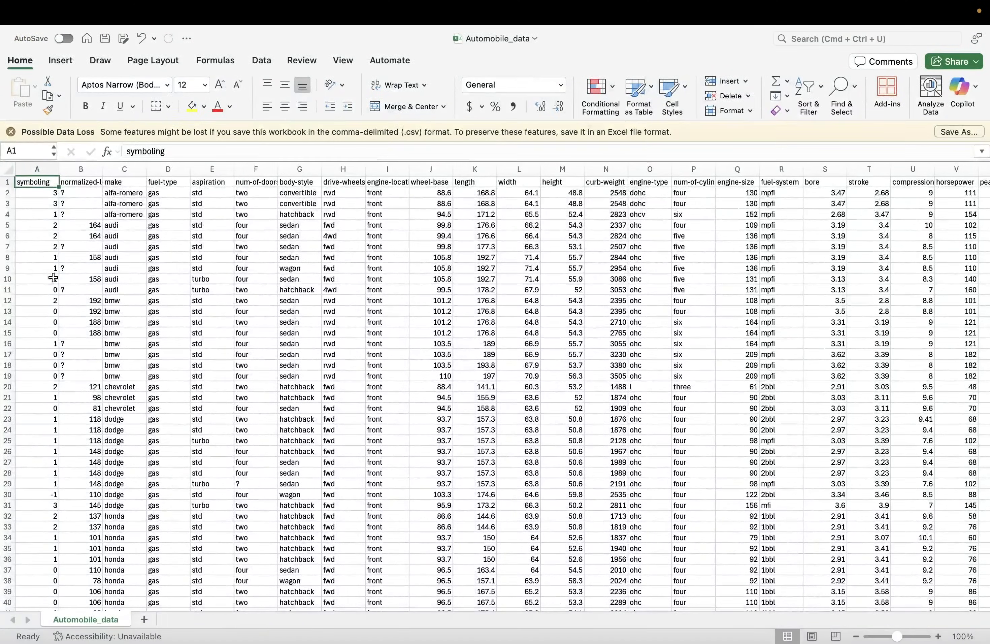
Look through the columns and rows of the Automobile_data workbook, and close it along with the Downloads folder window
scroll(419, 256, right, 10)
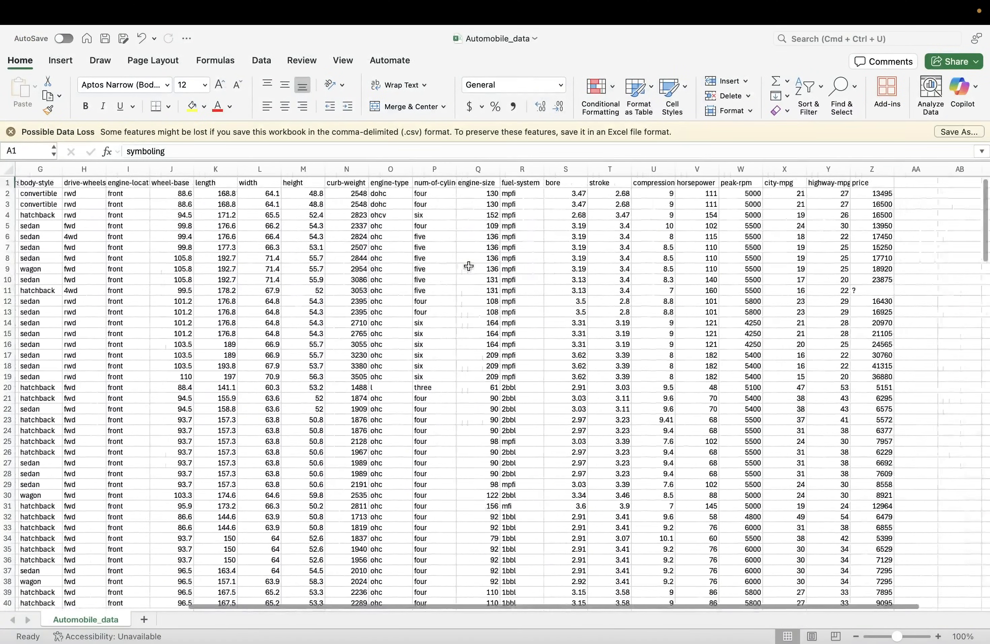
scroll(595, 326, down, 20)
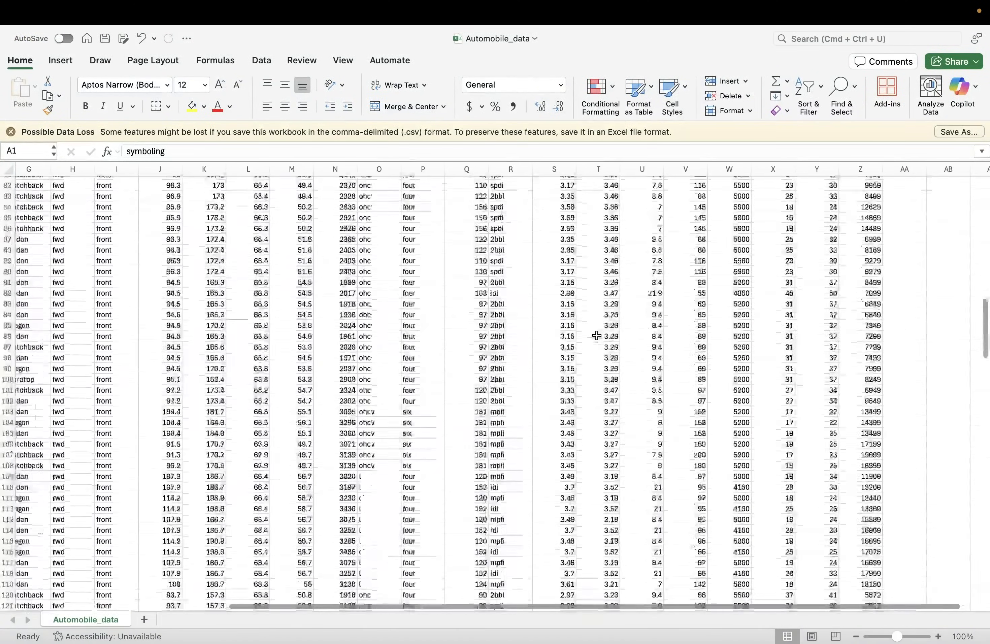
scroll(595, 334, down, 2)
scroll(589, 340, up, 20)
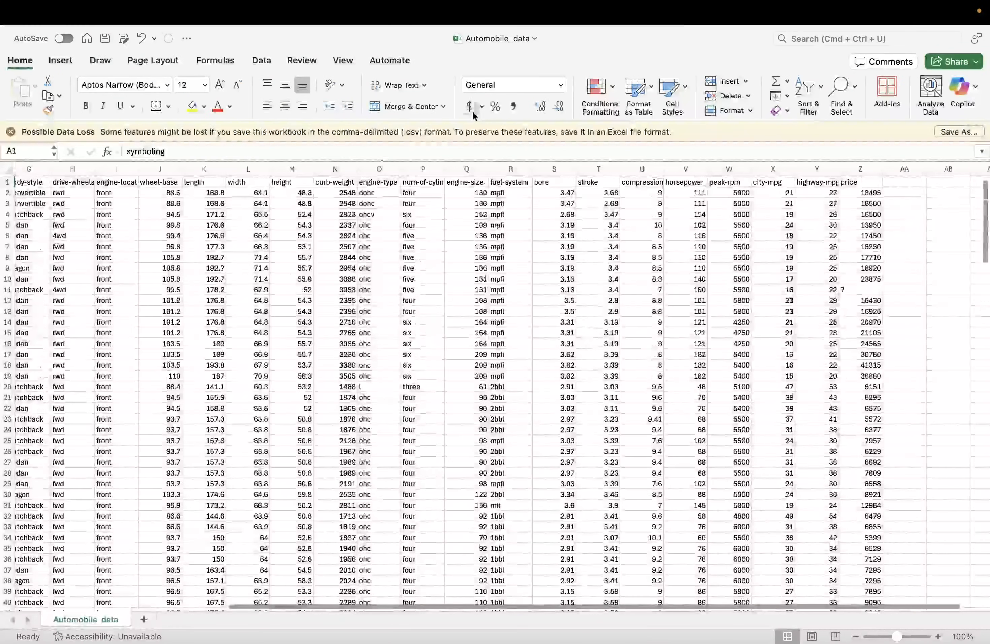
mouse_move(2, 17)
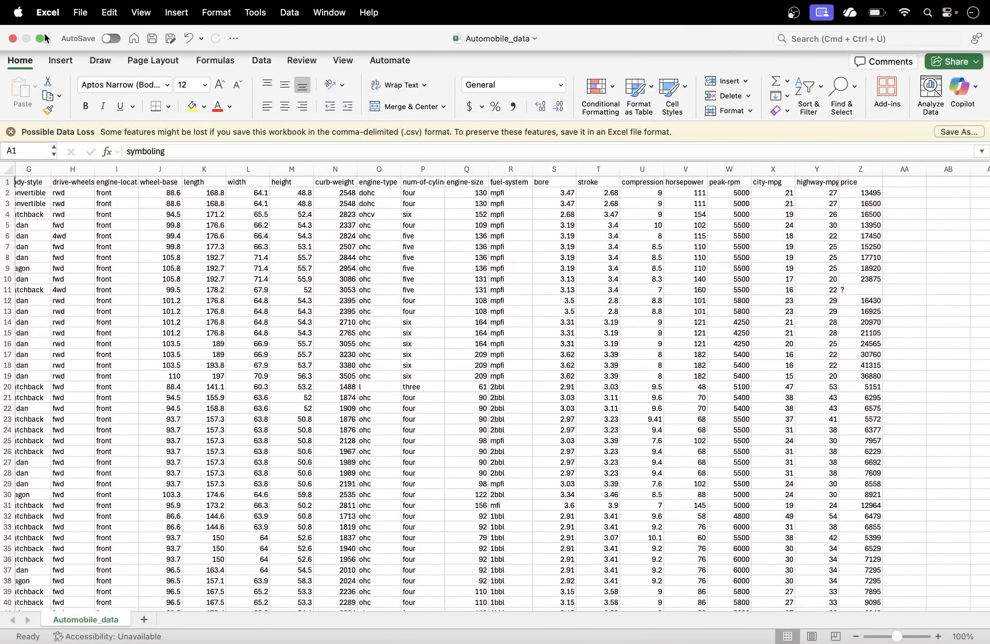
click(13, 40)
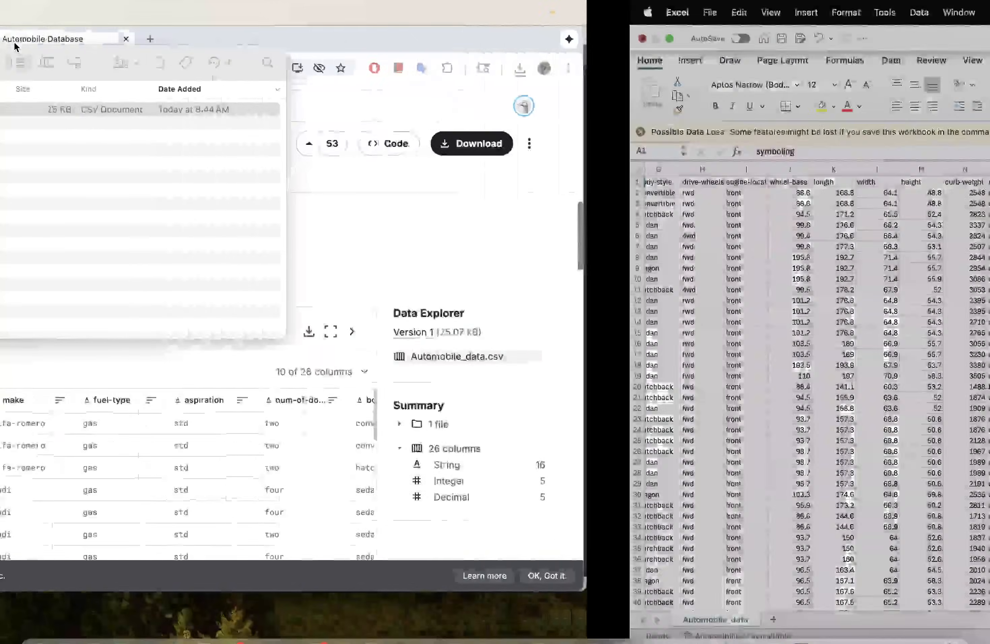
click(87, 63)
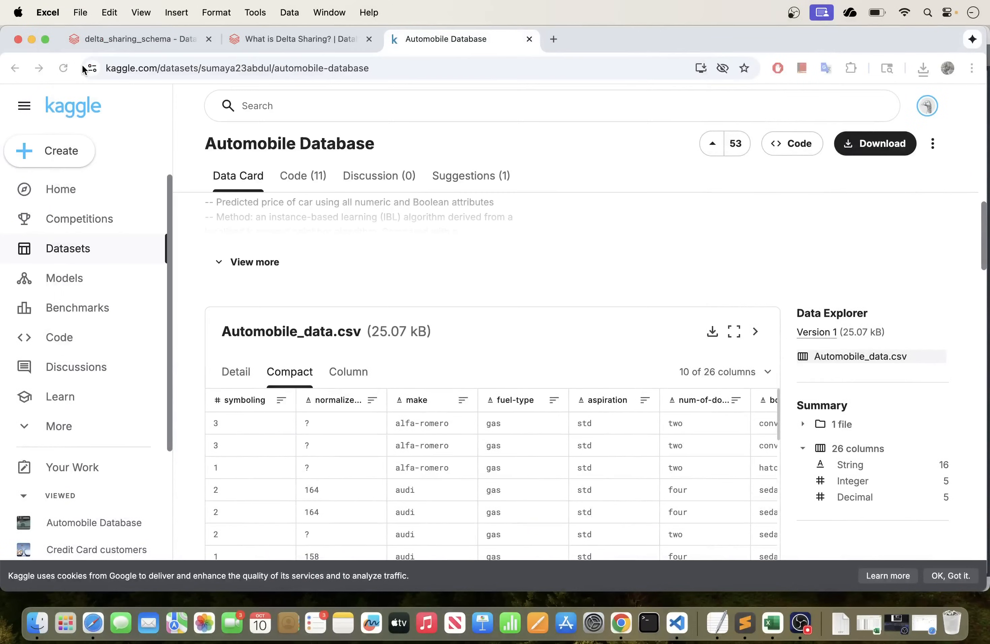
In Databricks, start creating a table in delta_sharing_schema by uploading the Automobile_data.csv file
click(128, 40)
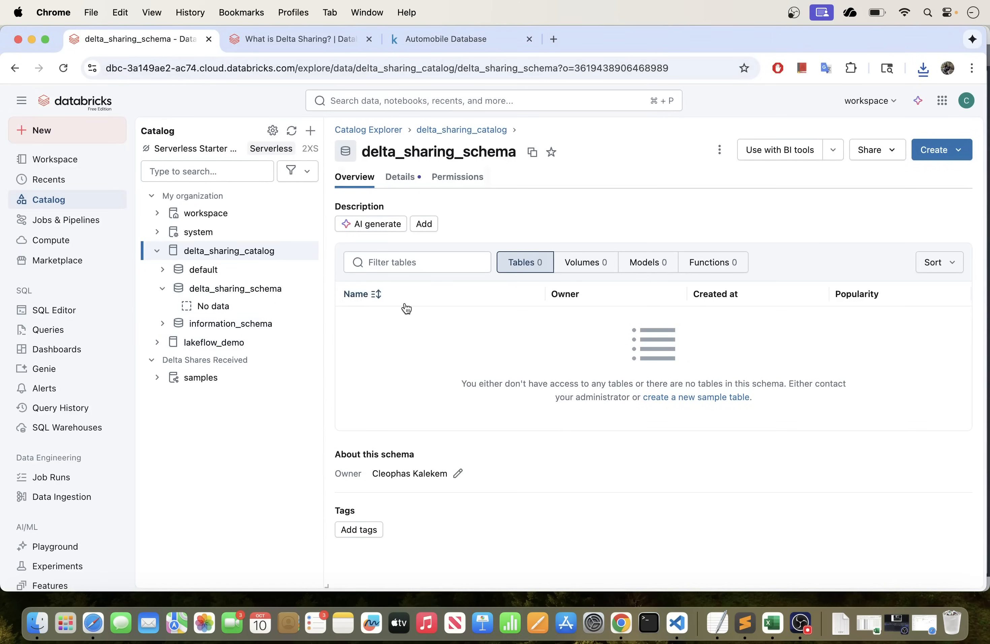
click(239, 290)
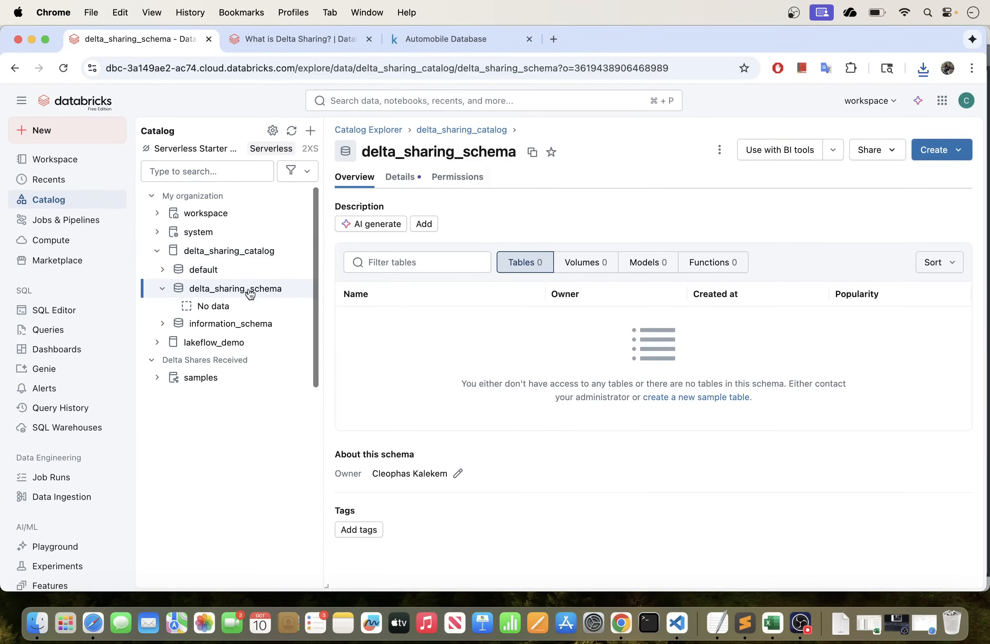
click(949, 152)
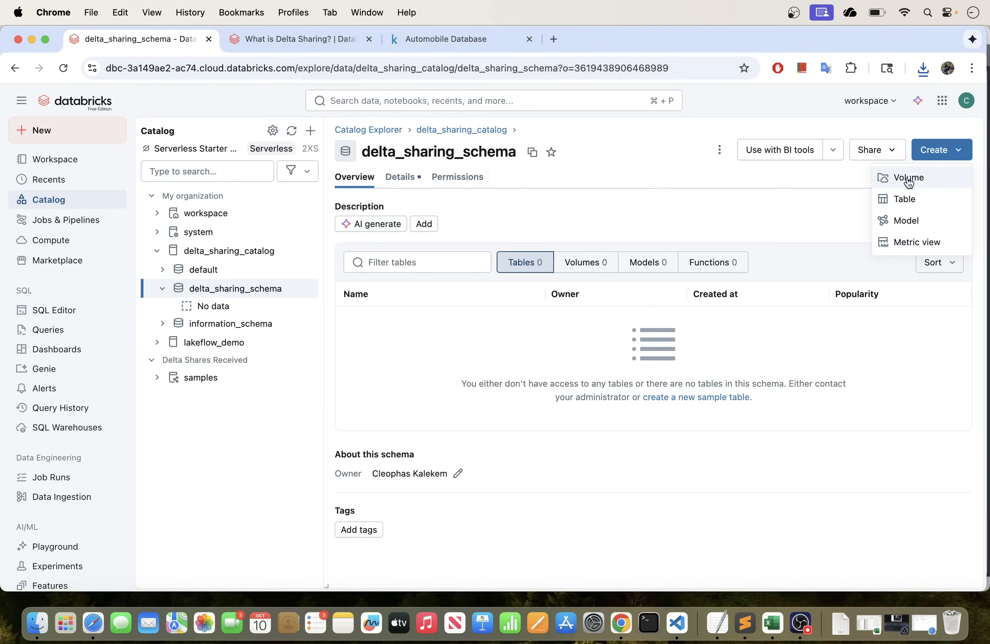
click(905, 200)
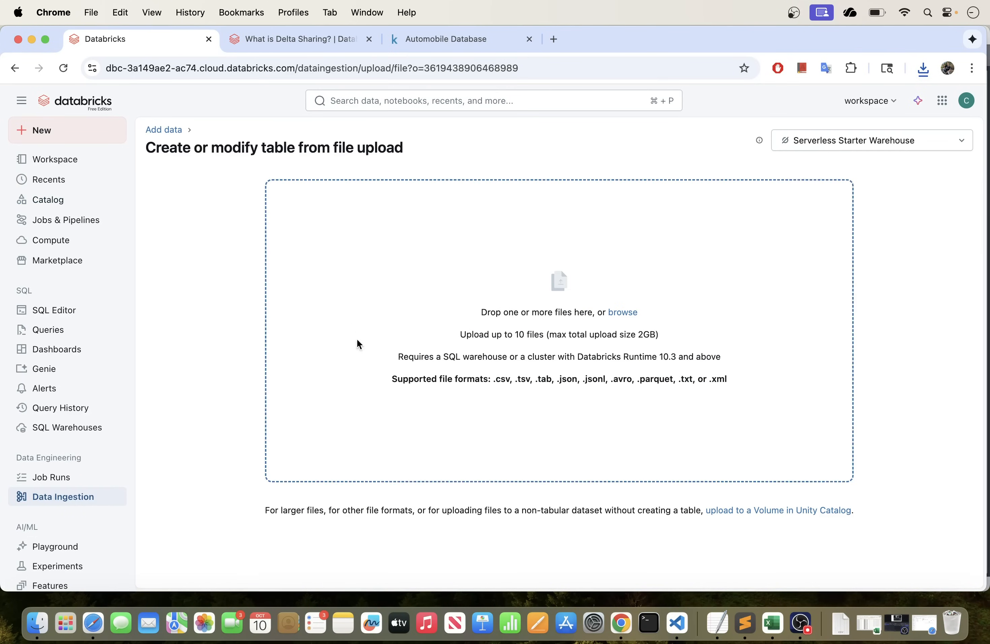
click(619, 315)
double_click(188, 154)
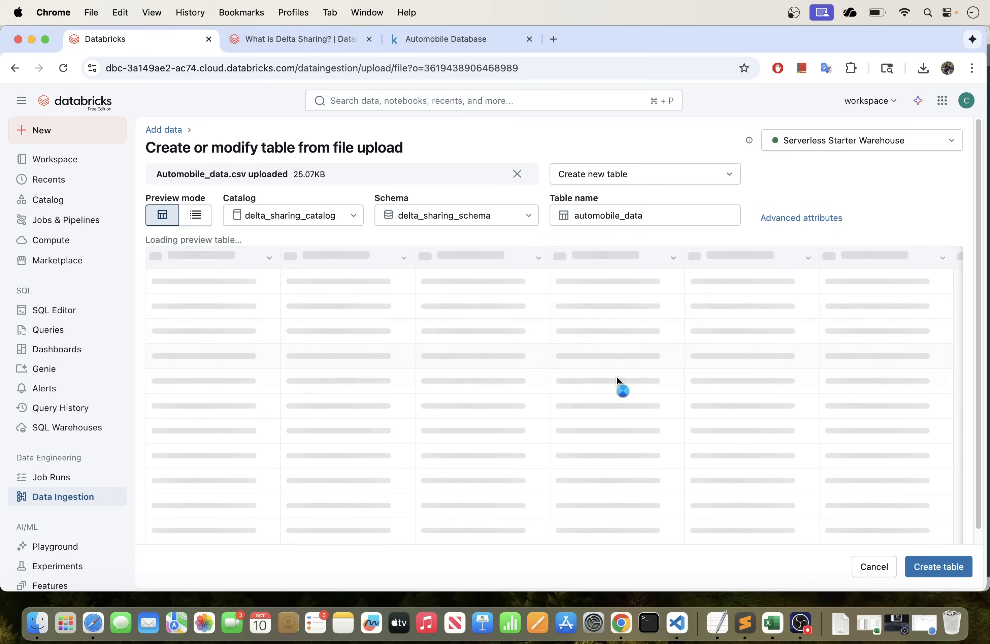
Review the uploaded data's preview and create the table as automobile_data in delta_sharing_catalog's delta_sharing_schema
click(648, 215)
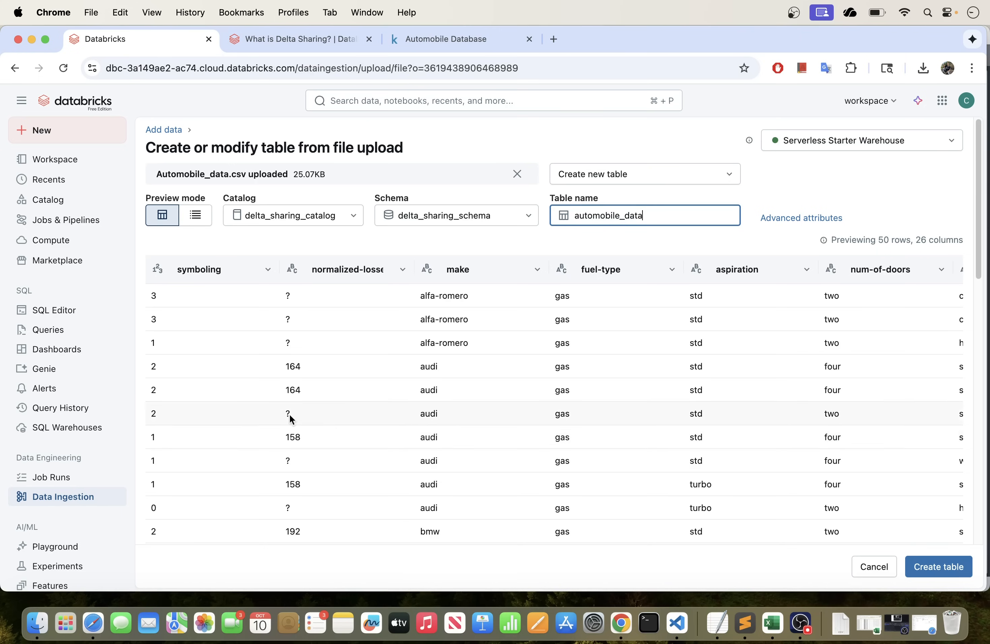
scroll(328, 456, down, 20)
scroll(329, 455, up, 20)
scroll(562, 457, right, 20)
scroll(561, 456, right, 20)
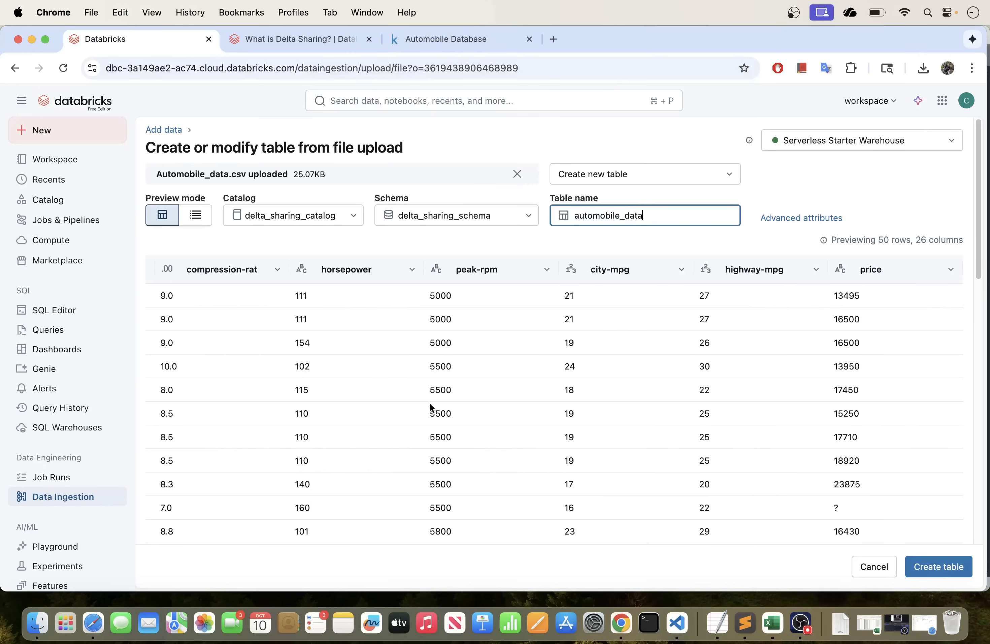
click(937, 569)
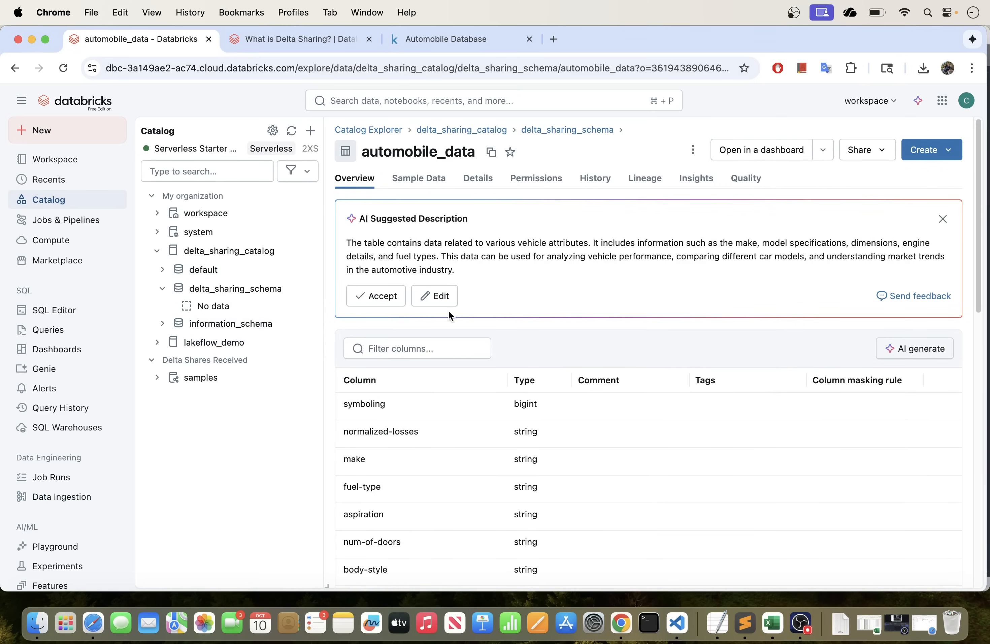
Look through the sample data of the automobile_data table and refresh the page to update the catalog tree
click(417, 186)
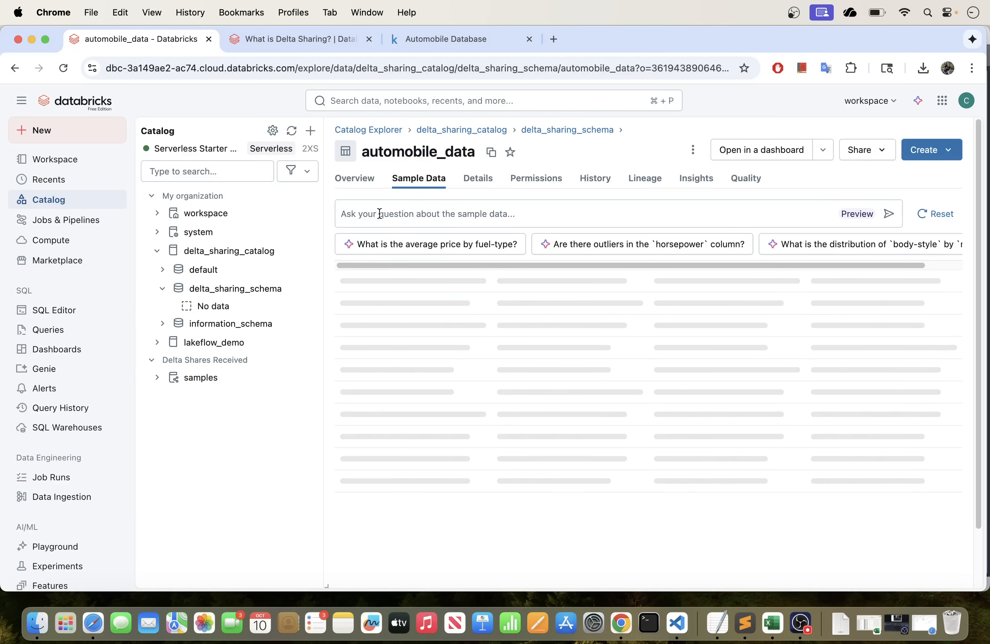
scroll(638, 452, right, 10)
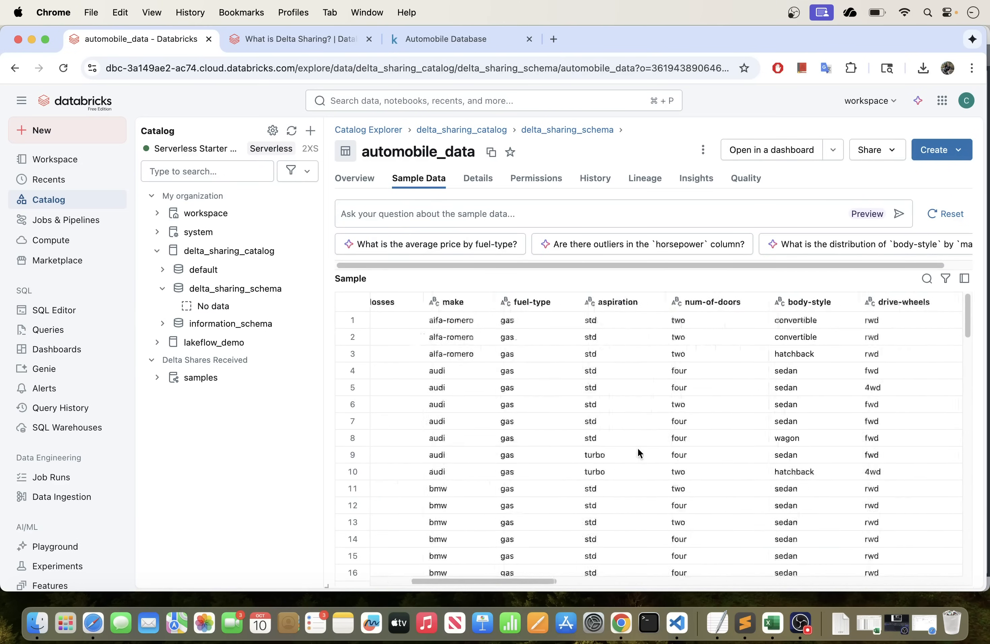
scroll(638, 452, left, 8)
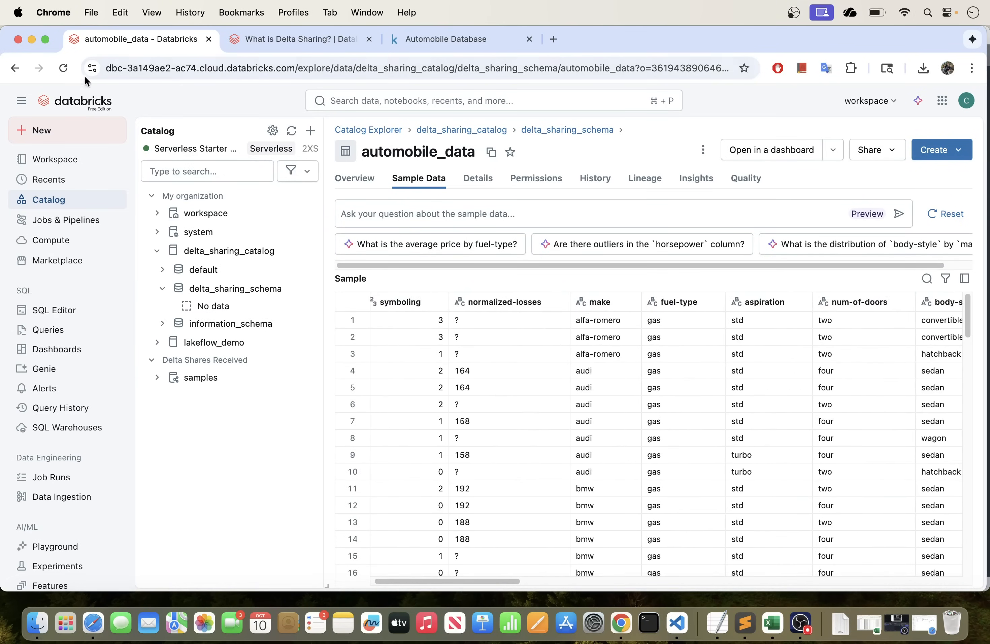
click(63, 68)
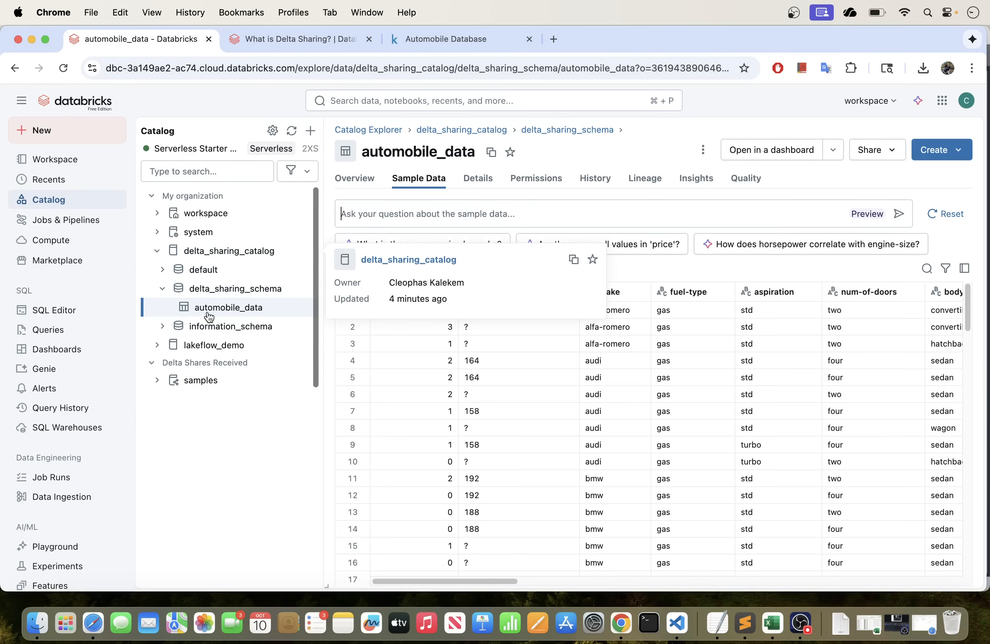
mouse_move(274, 295)
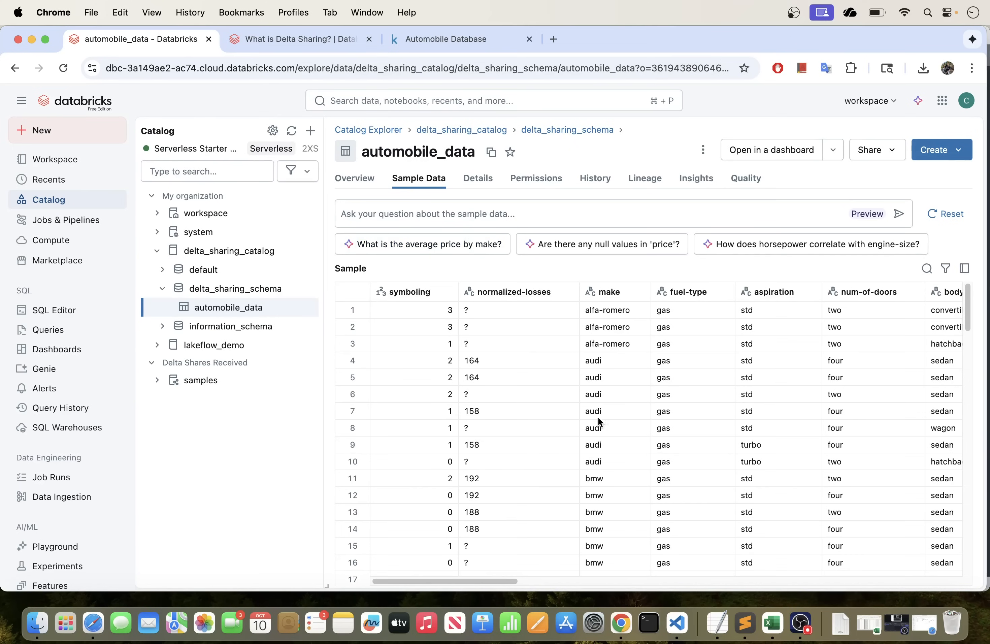
scroll(885, 438, right, 15)
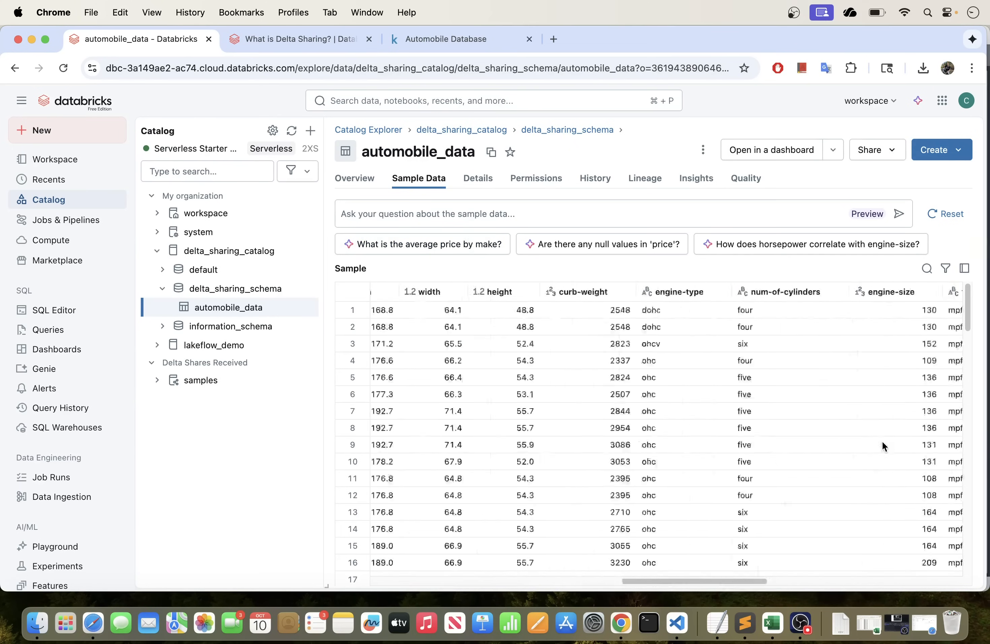
Examine the details of the automobile_data table, including the numRows statistic in its properties
click(476, 190)
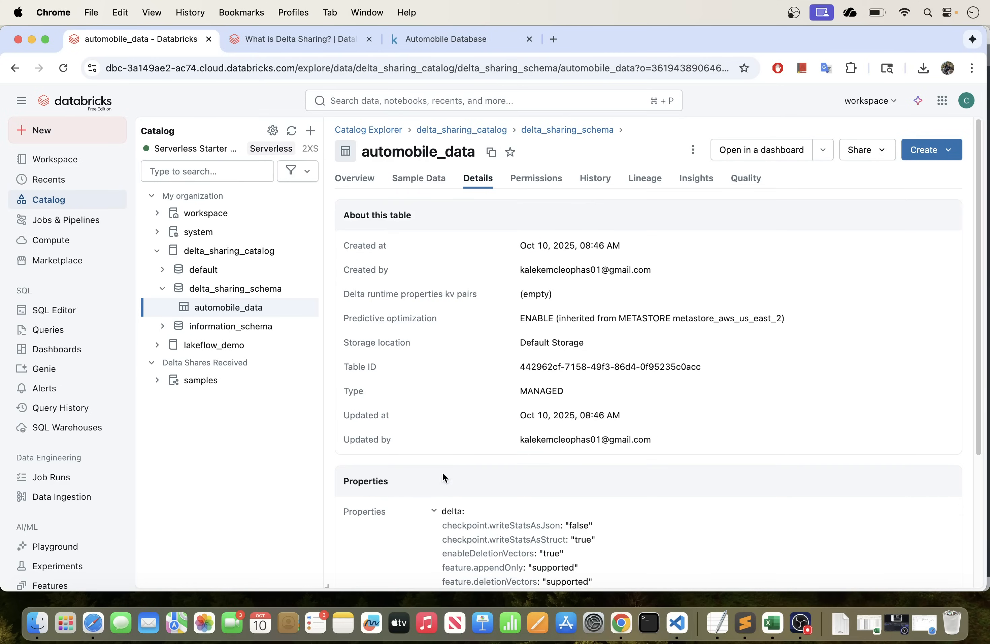
scroll(489, 392, down, 5)
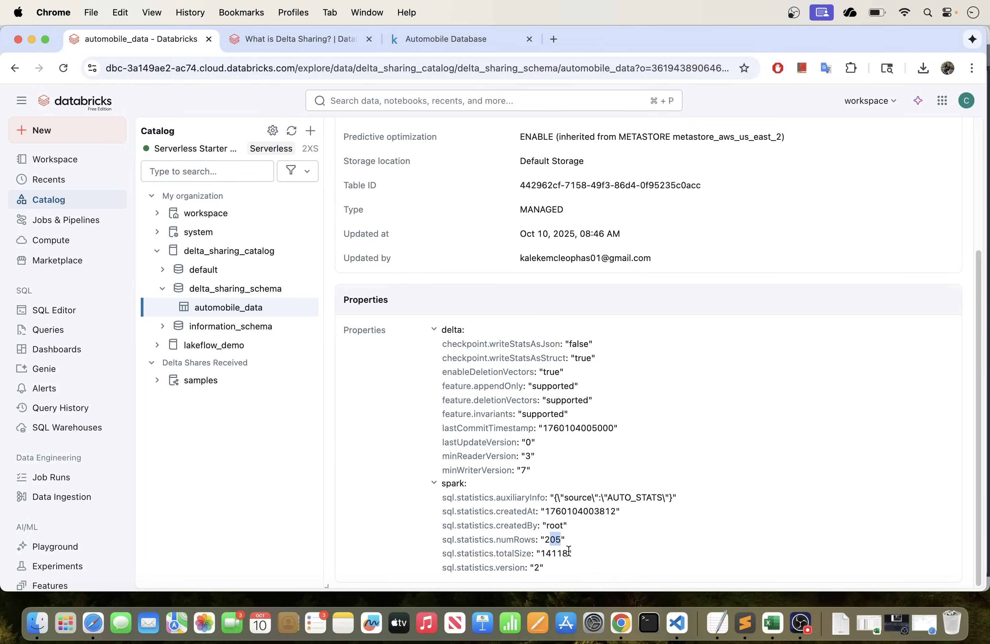
Look through the rows of the BankChurners workbook in Excel, and return to the table's numRows statistic in Databricks
click(807, 621)
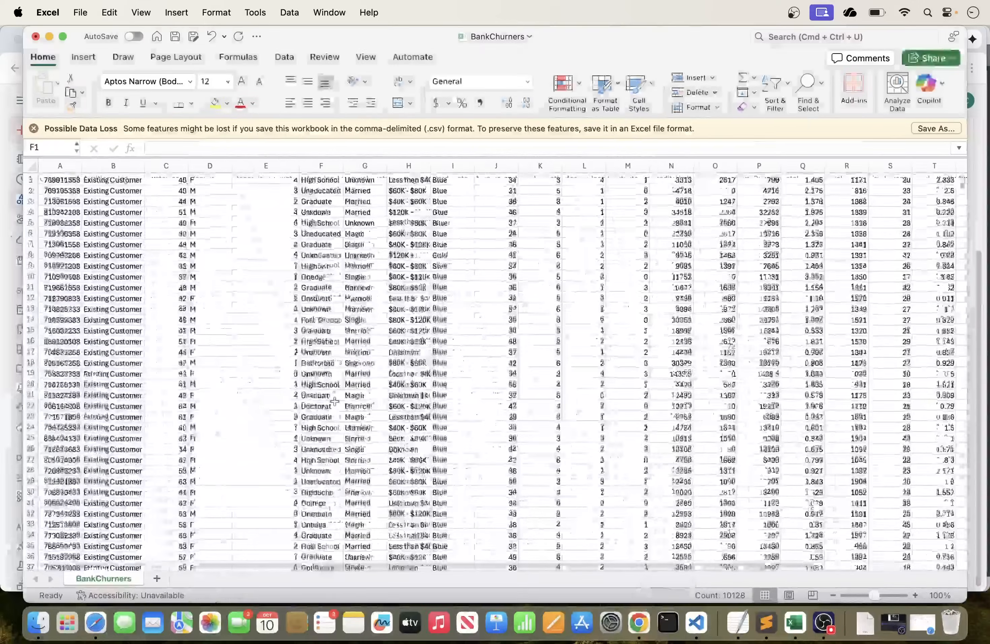
scroll(334, 403, down, 20)
scroll(289, 289, down, 20)
scroll(290, 289, down, 20)
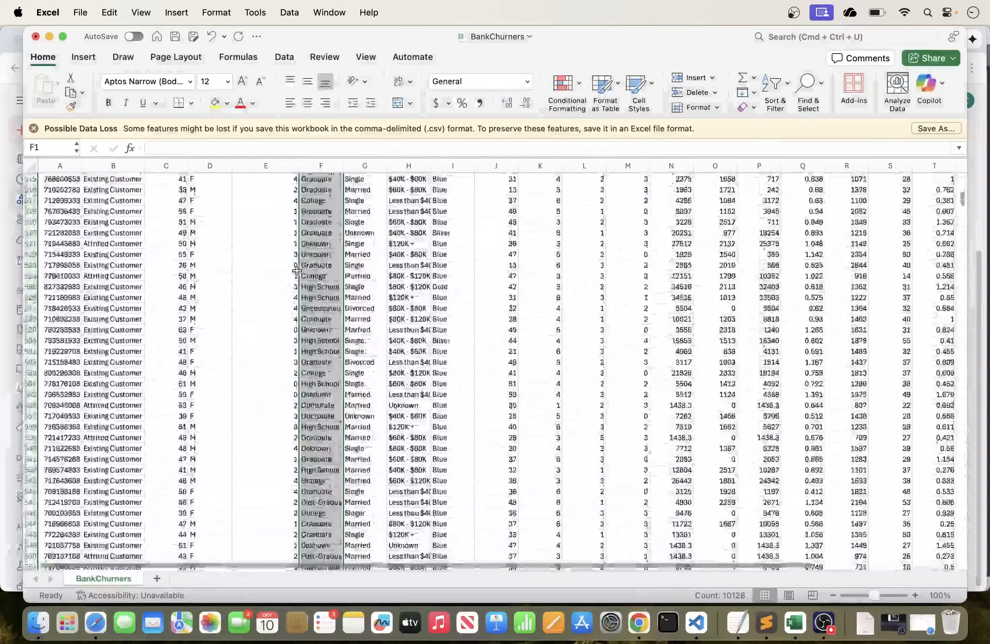
key(super+Tab)
click(520, 526)
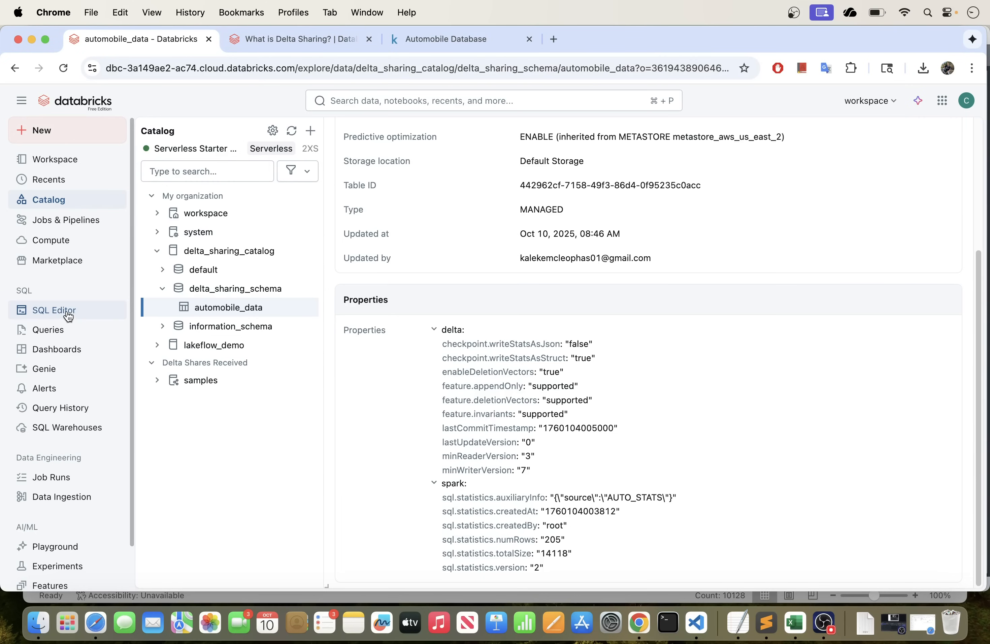
drag(574, 542, 507, 540)
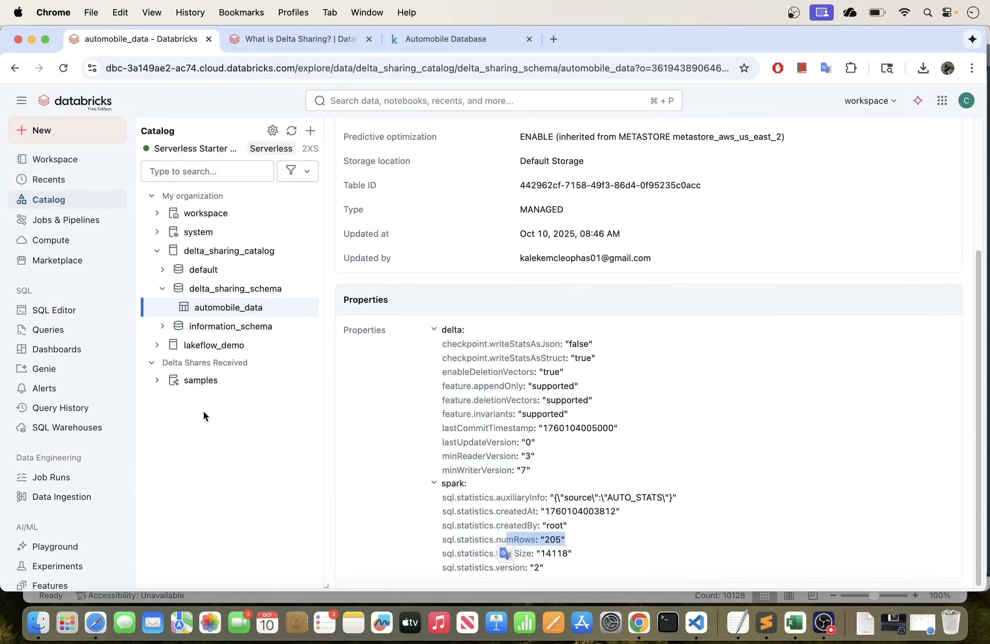
Open the SQL Editor, close the New Query 2025-08-06 2:45pm query, and dismiss the new-editor notifications
click(77, 309)
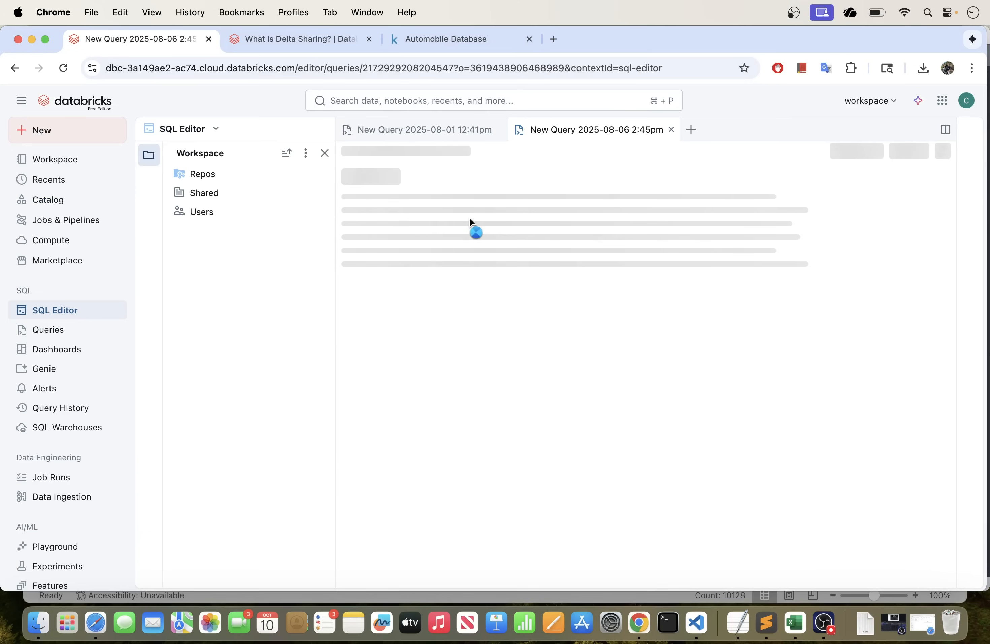
click(670, 129)
click(319, 130)
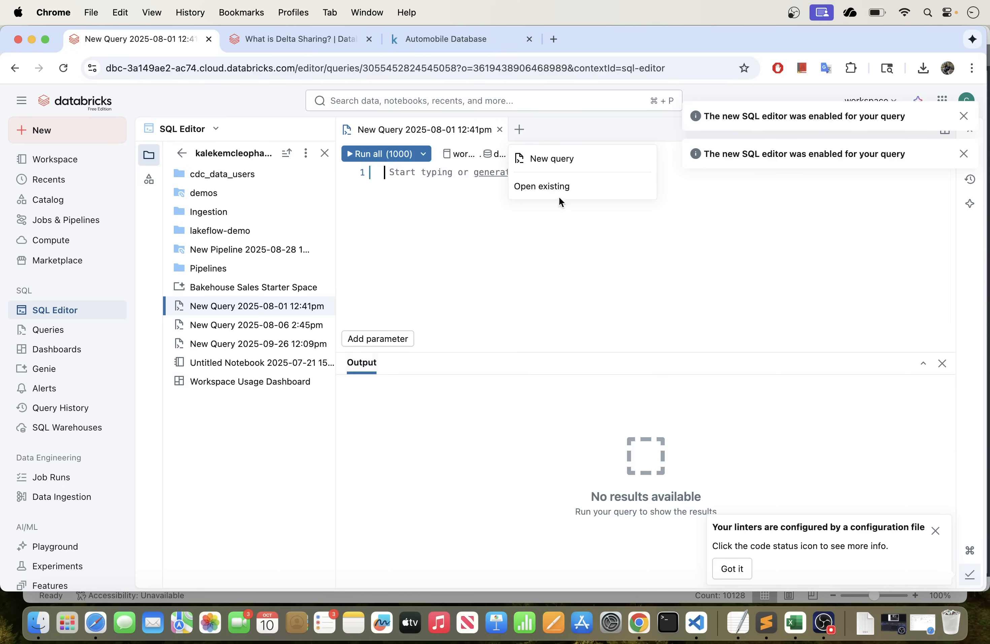
click(964, 116)
click(963, 116)
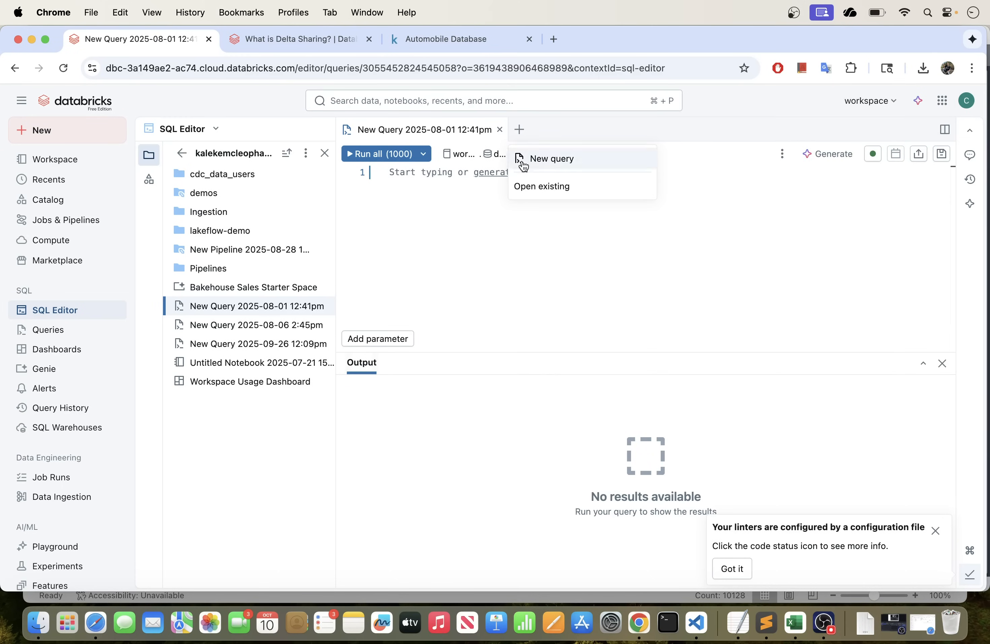
click(417, 191)
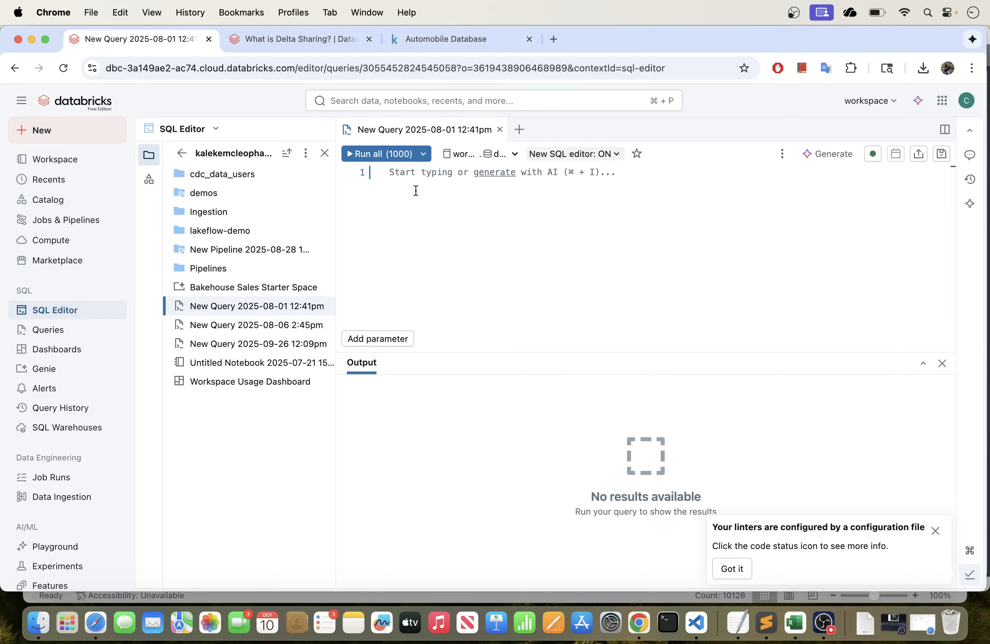
text(select)
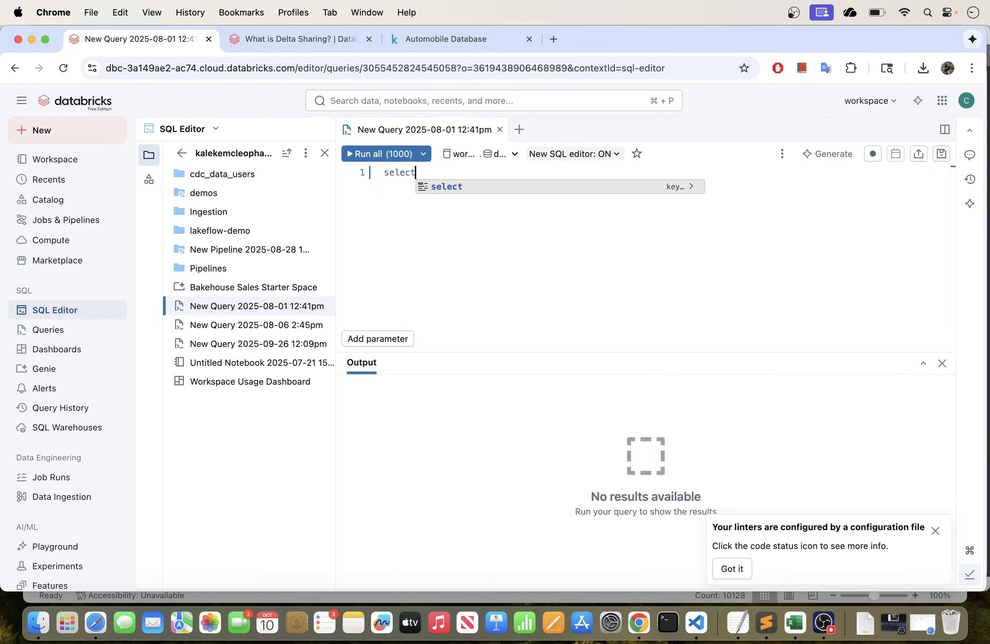
text( count)
key(Return)
text(*) from )
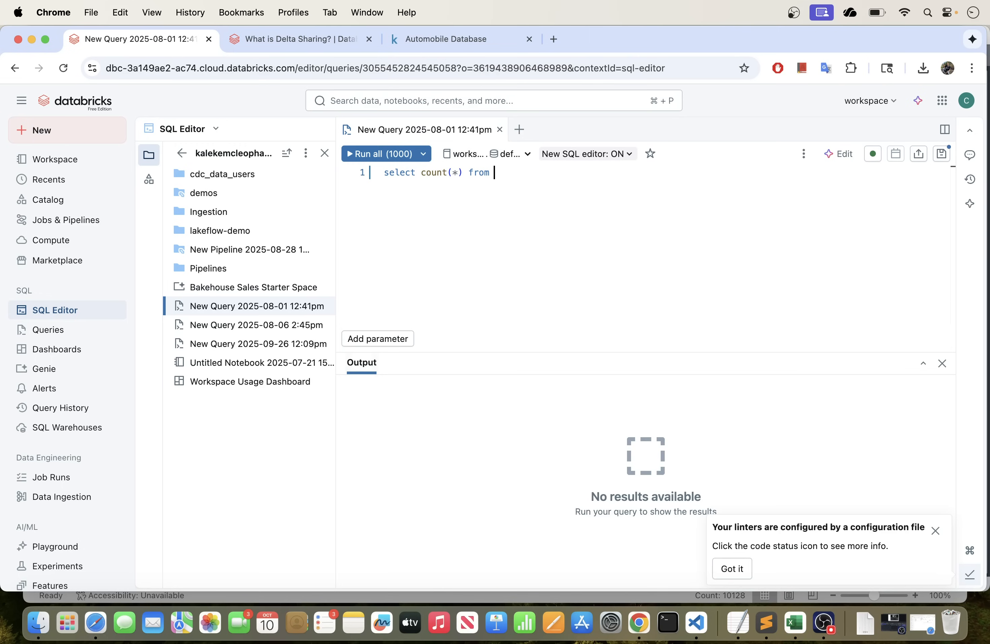
text(delta_sharing_catalog.)
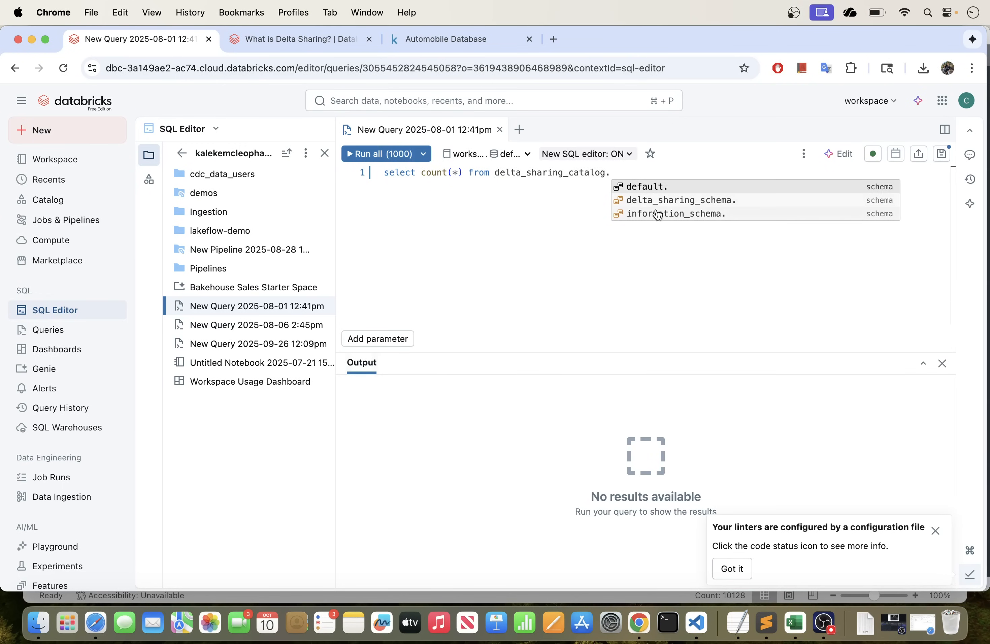
click(658, 201)
click(748, 188)
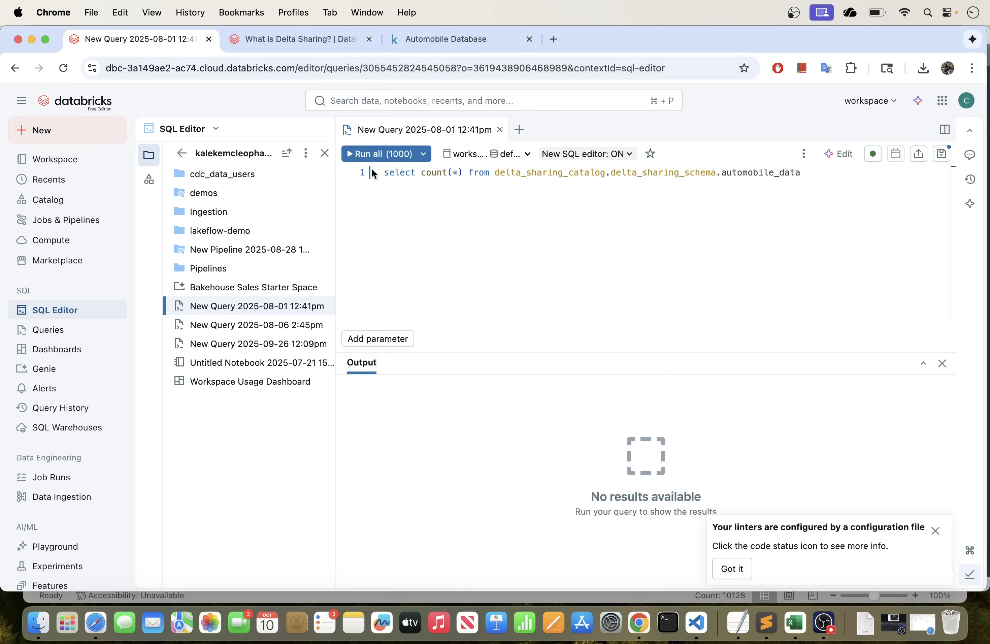
click(378, 154)
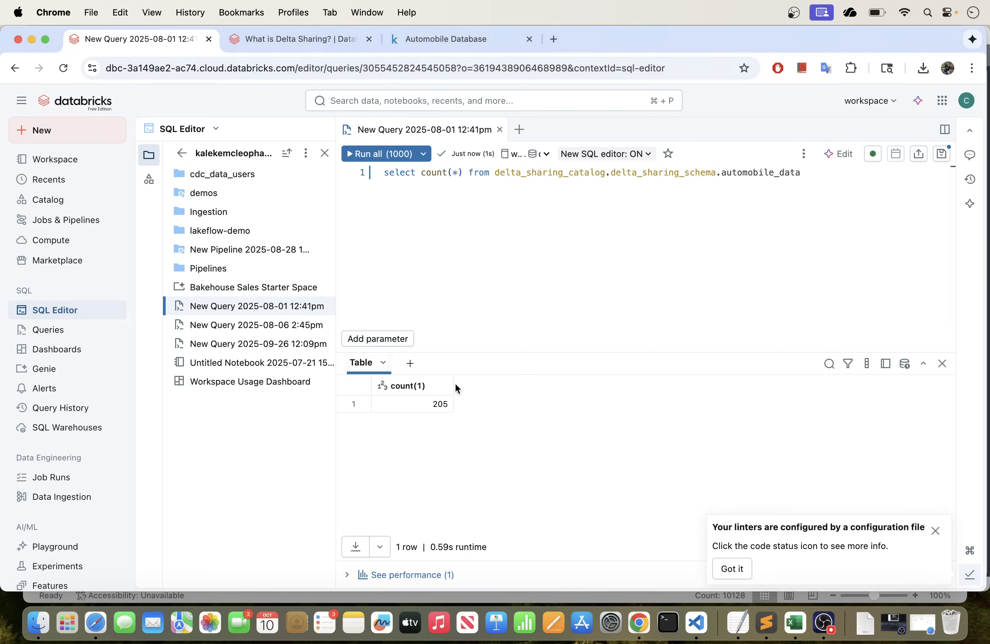
Switch to Excel, close the BankChurners workbook, and open the Automobile_data file
click(790, 616)
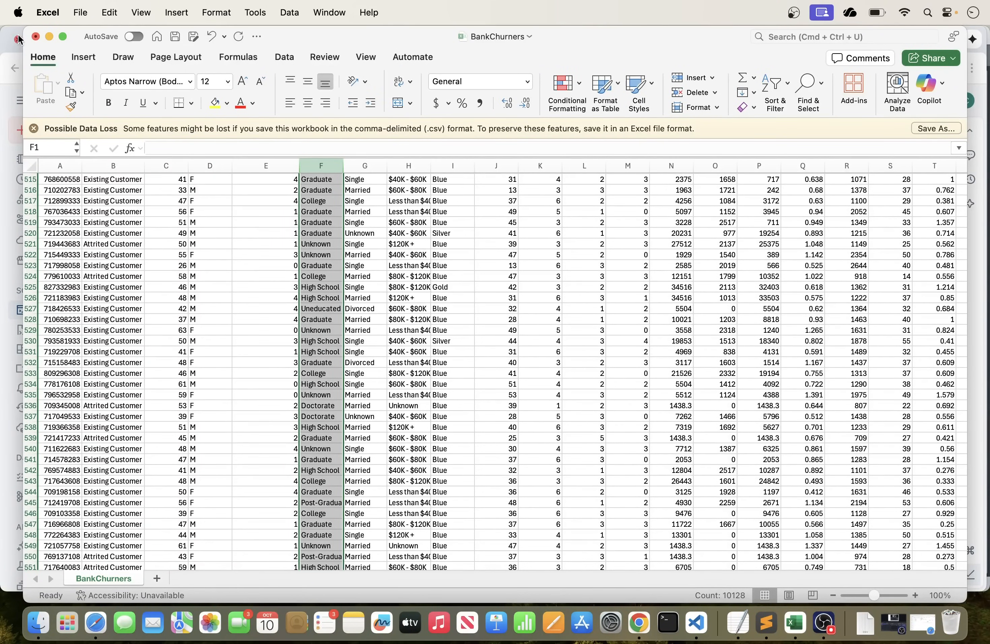
click(34, 37)
click(497, 368)
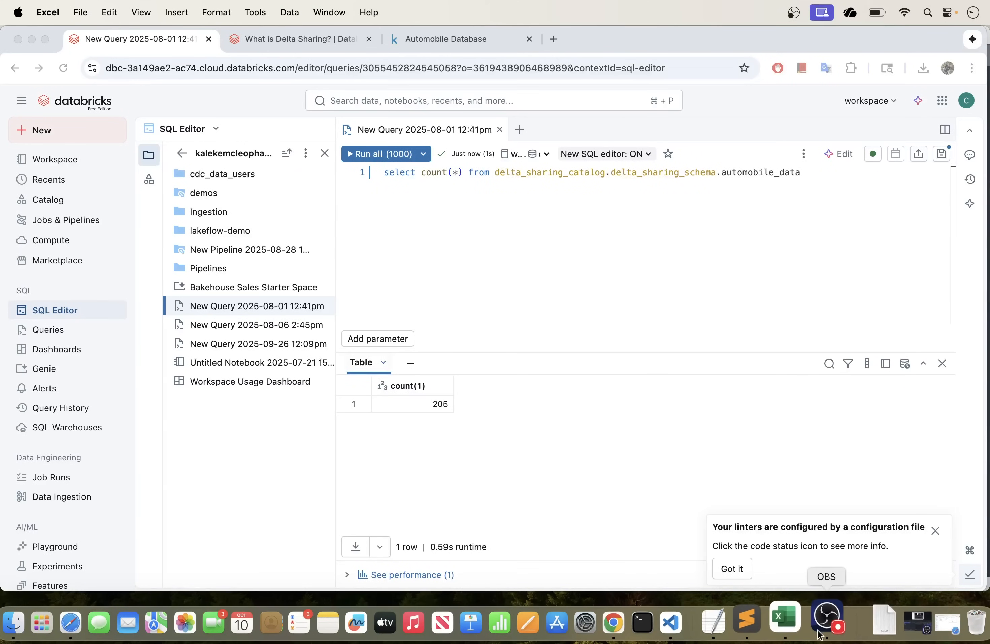
click(785, 618)
double_click(252, 493)
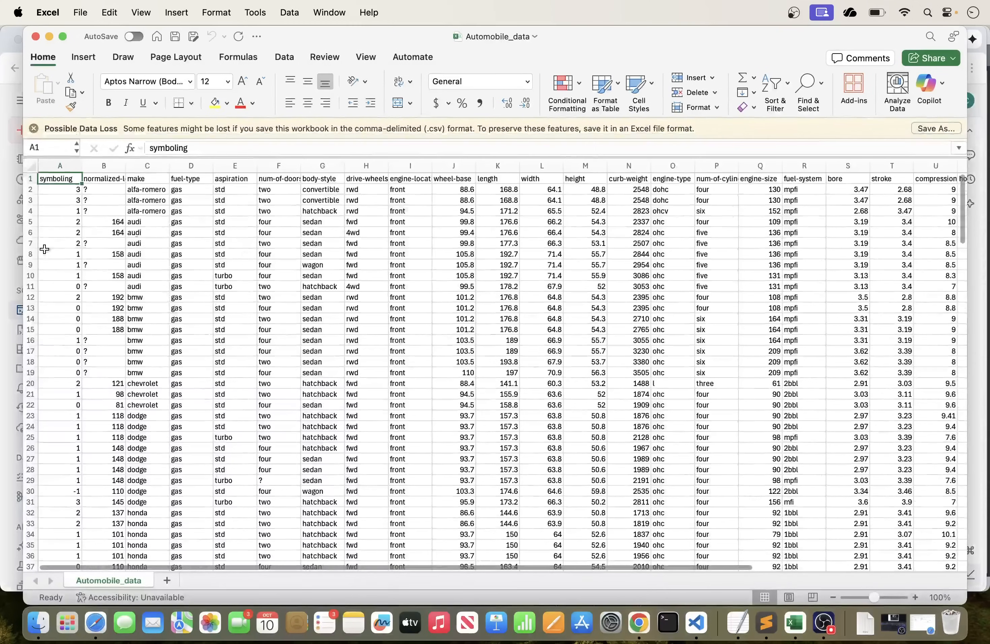
Check the last data row of Automobile_data in Excel, and compare it with the count result of the Databricks query
scroll(266, 296, down, 20)
scroll(267, 295, down, 20)
scroll(266, 296, up, 15)
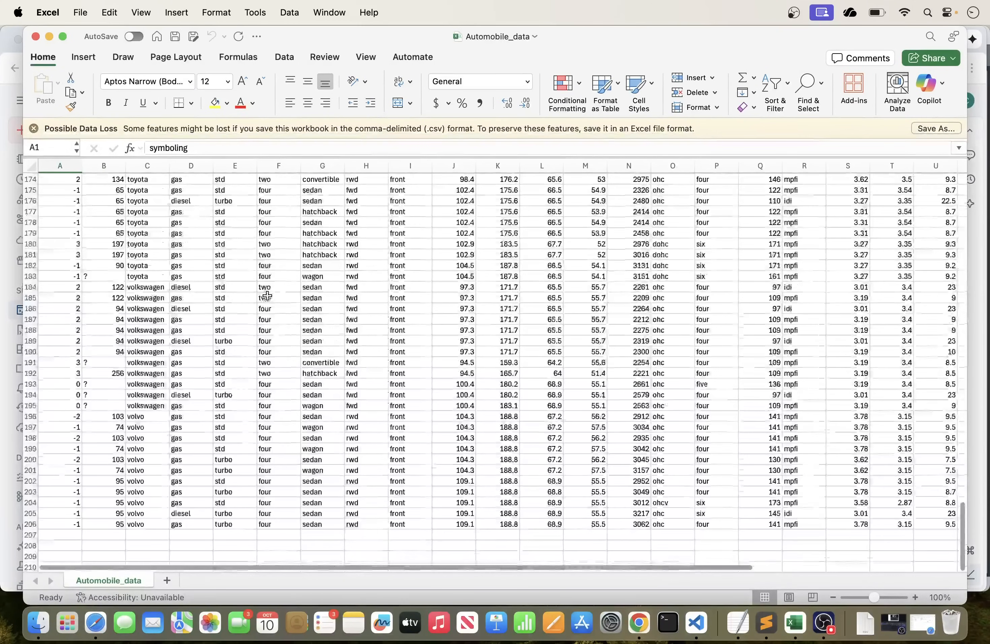
click(30, 524)
scroll(177, 299, up, 20)
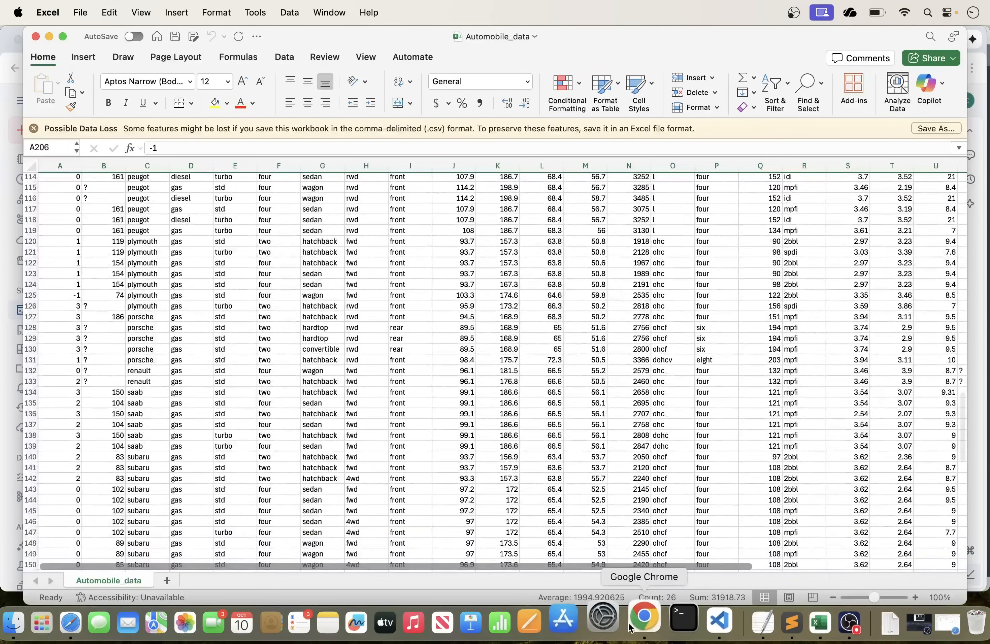
click(647, 625)
click(439, 403)
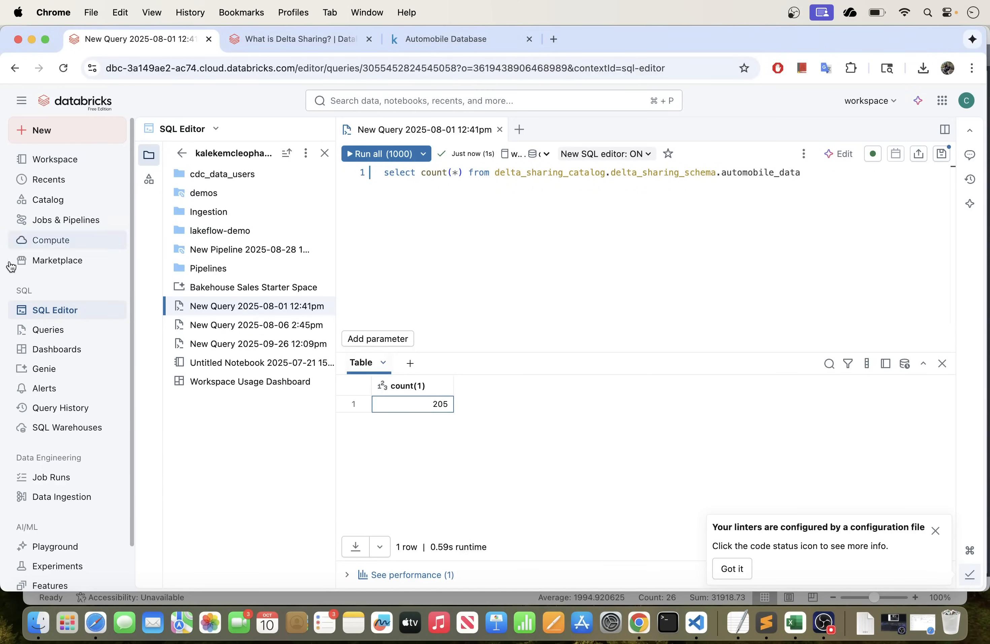
Open the automobile_data table under delta_sharing_schema in the catalog and view its sample data and details
click(58, 203)
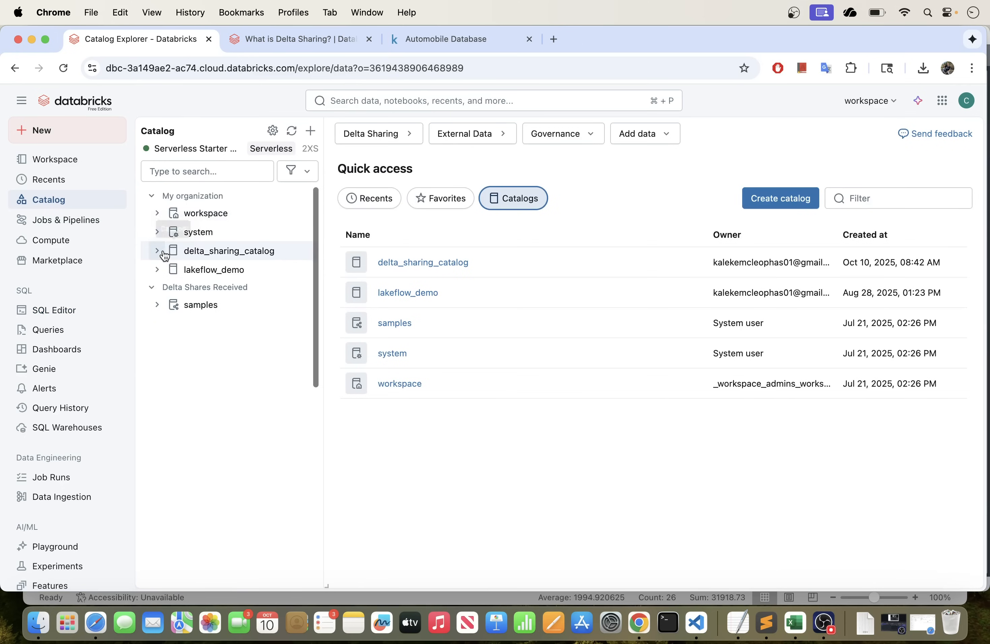
click(158, 251)
click(165, 288)
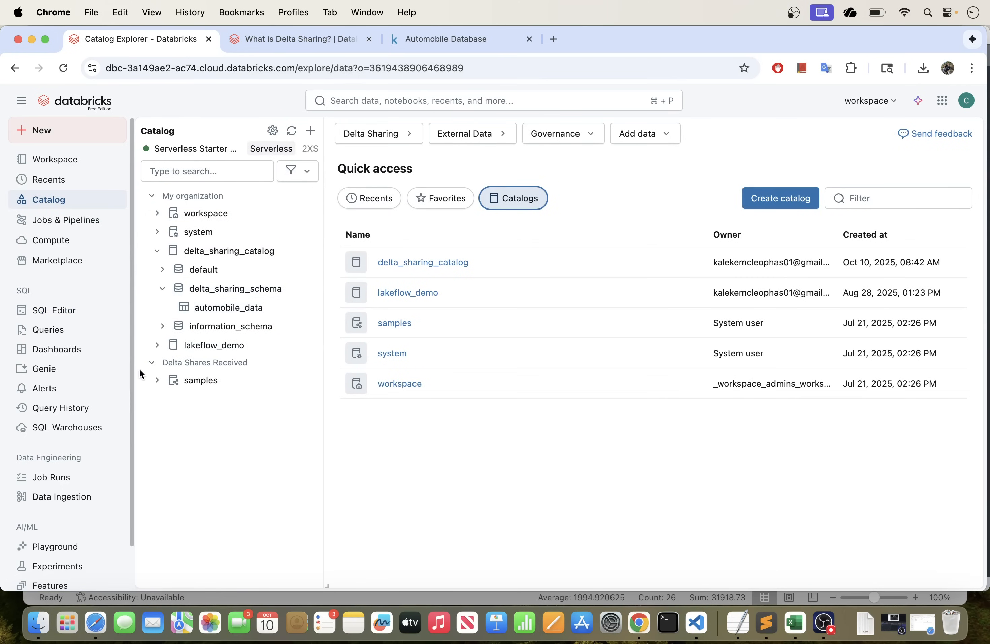
click(229, 307)
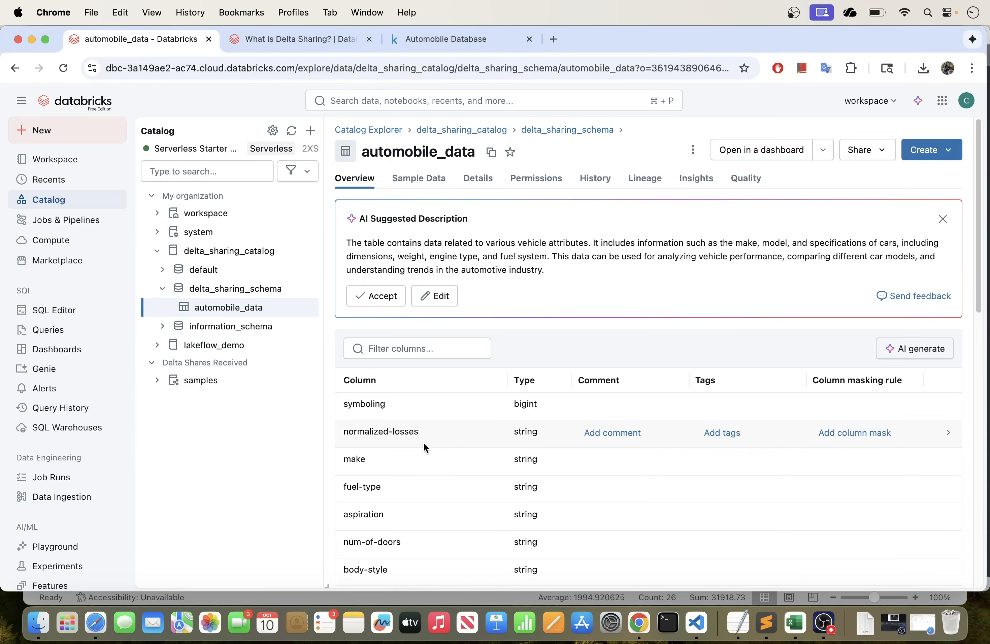
click(420, 183)
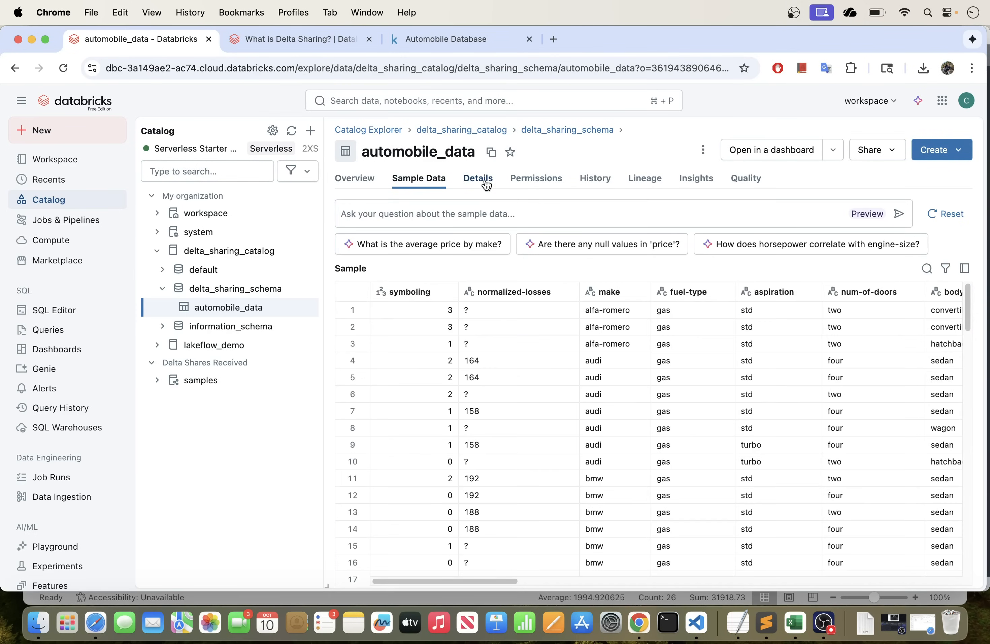
click(486, 182)
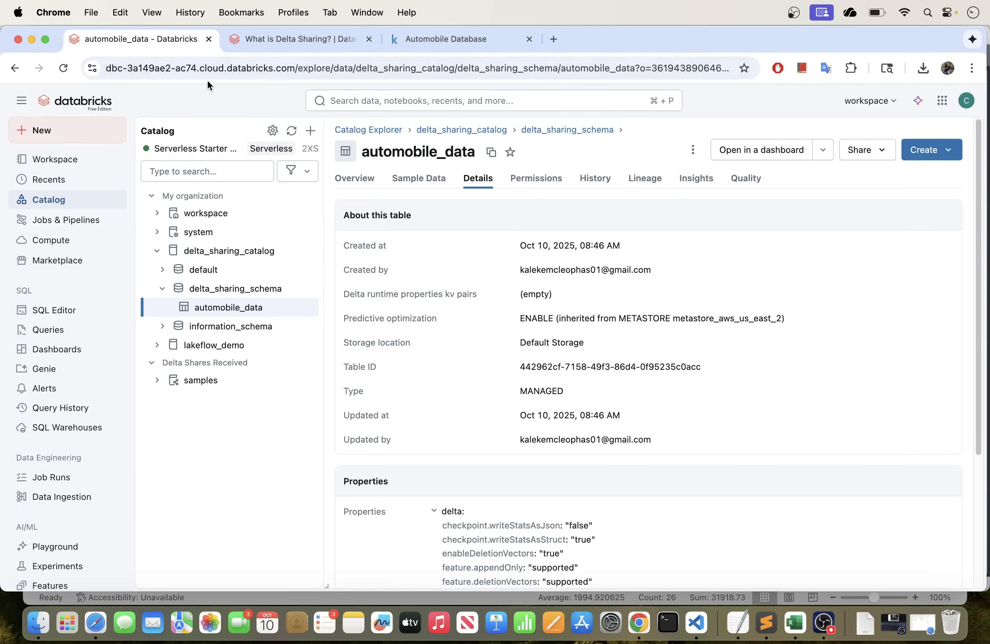
Review the section on how Delta Sharing works in the Databricks documentation, including the Databricks-to-Databricks sharing protocol
click(300, 40)
scroll(416, 347, up, 20)
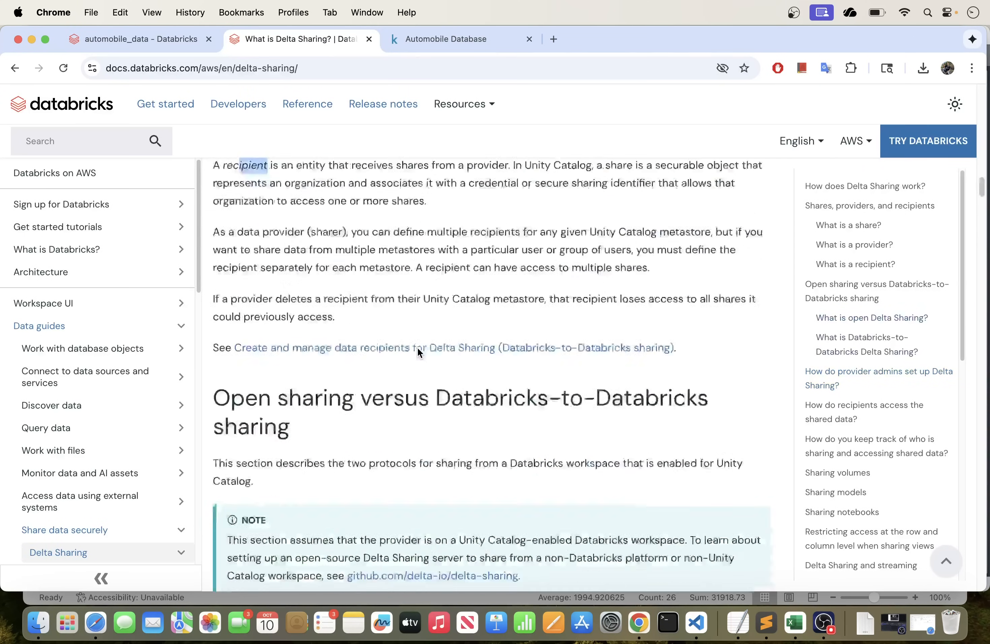
scroll(418, 347, down, 10)
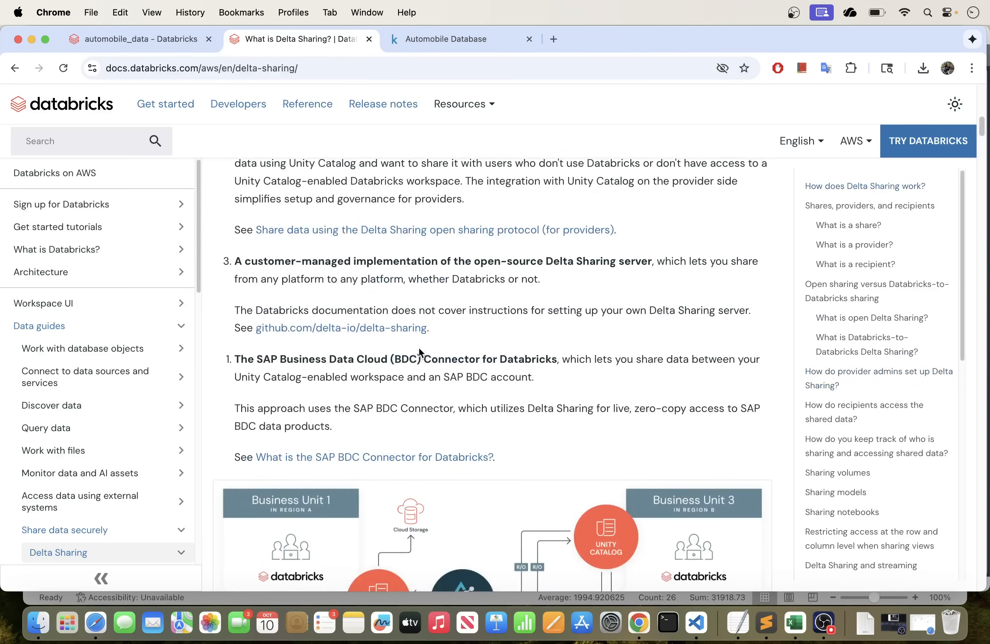
scroll(418, 347, up, 9)
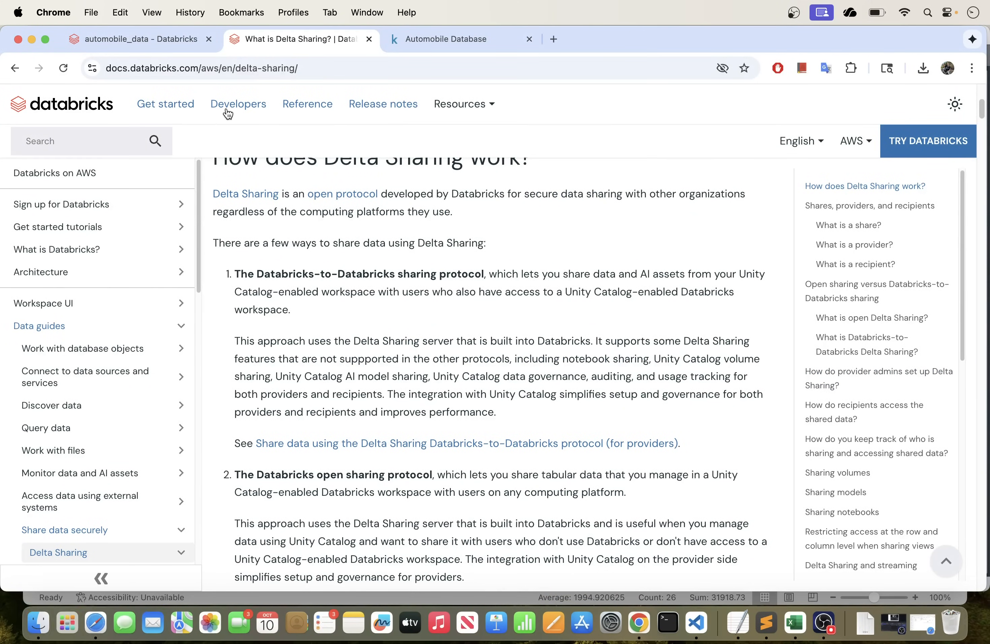
Return to the Databricks workspace and open the Delta Sharing page from the catalog
click(161, 41)
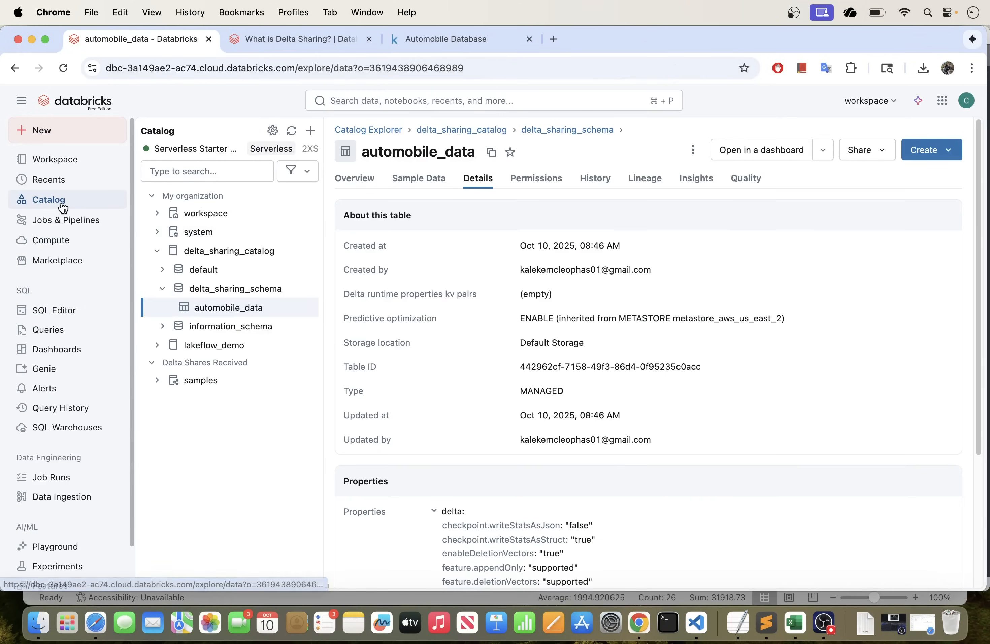
click(32, 205)
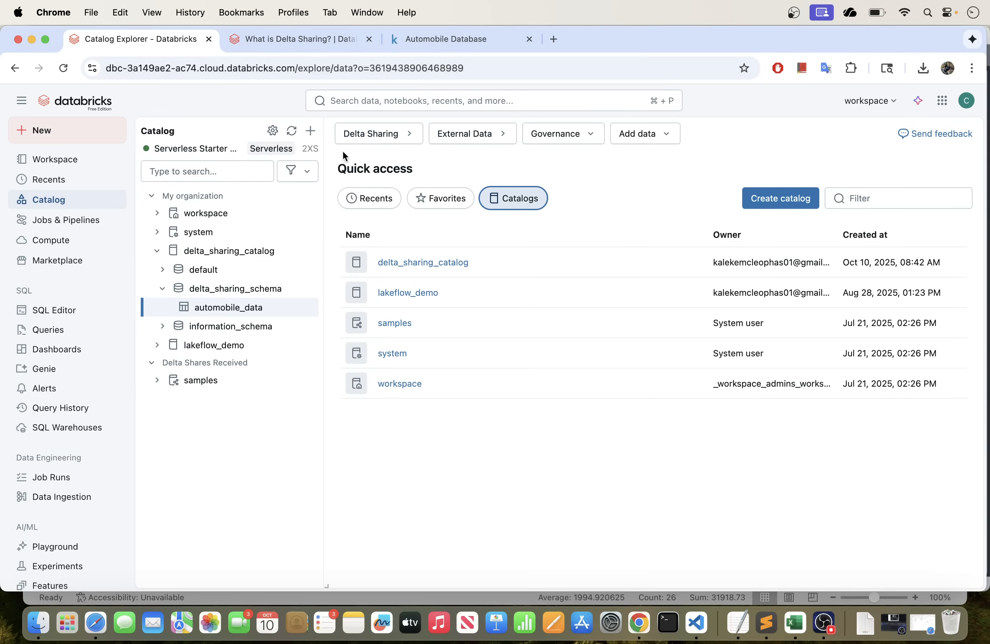
click(379, 140)
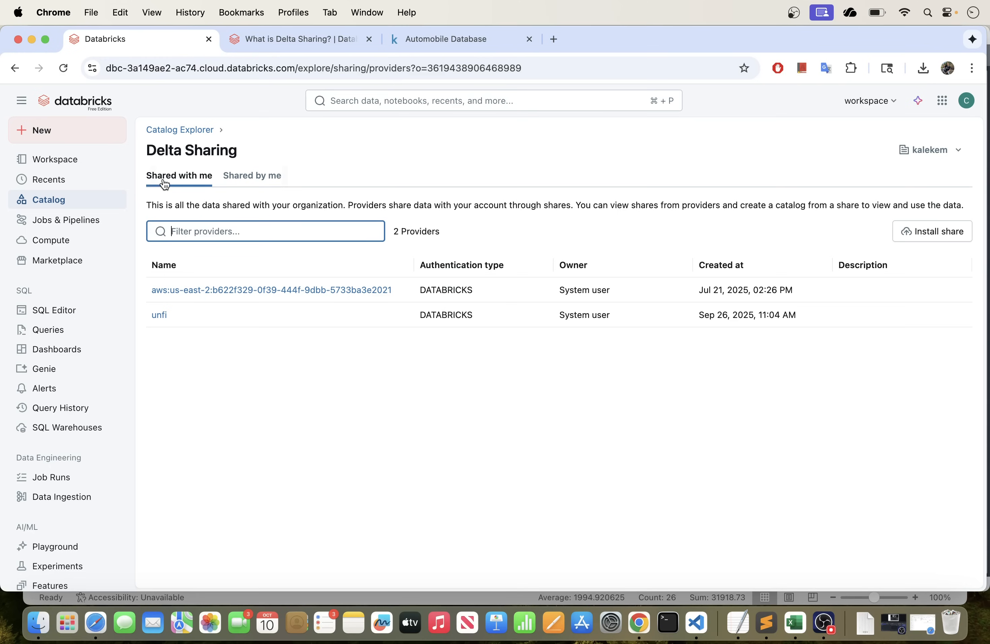
Compare the data shared with the organization and the data it shares with others on the Delta Sharing page
click(262, 184)
click(179, 180)
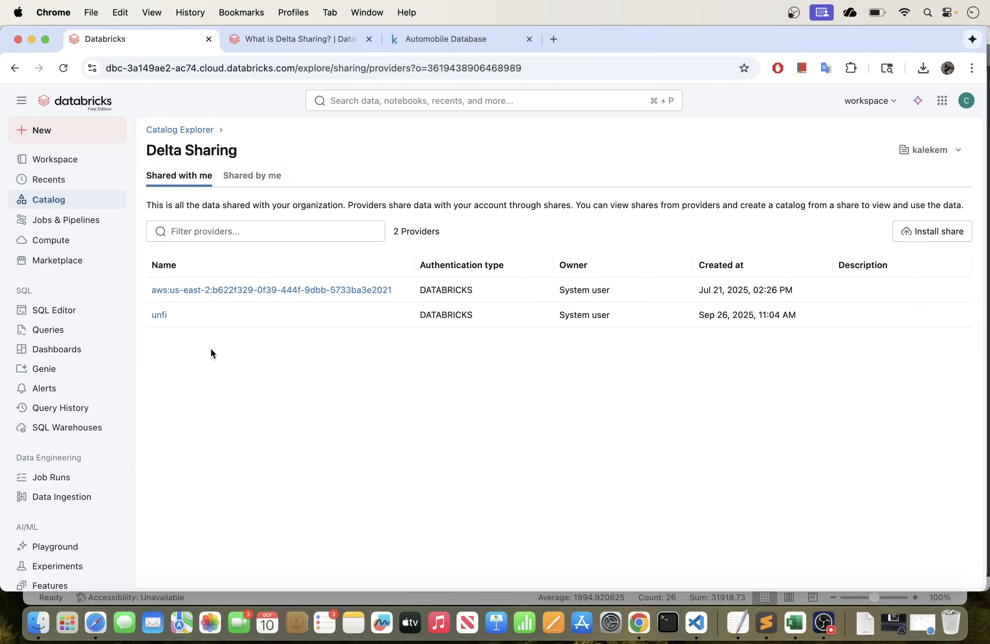
click(248, 174)
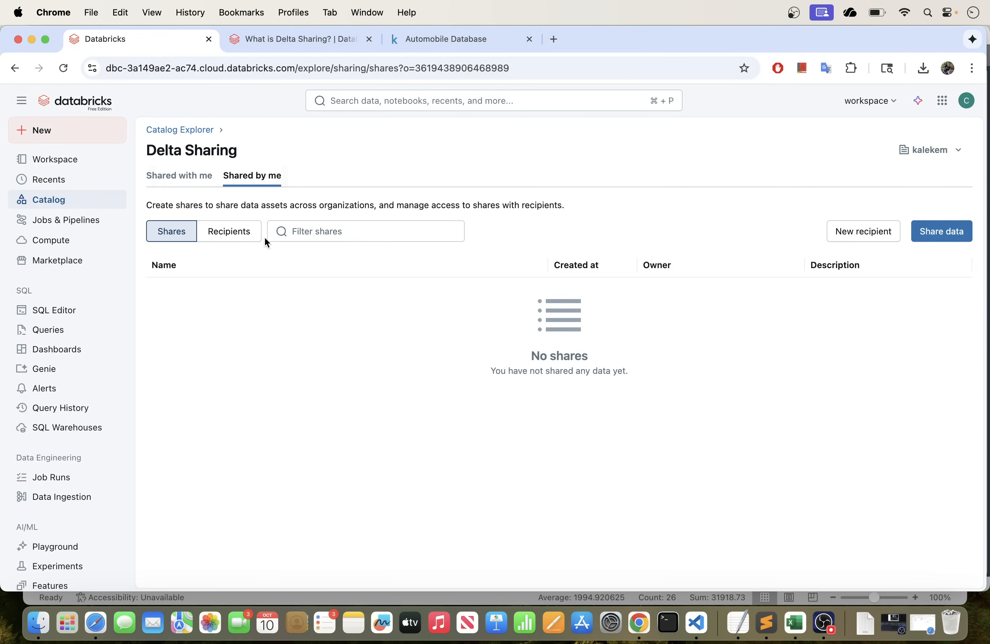
click(176, 175)
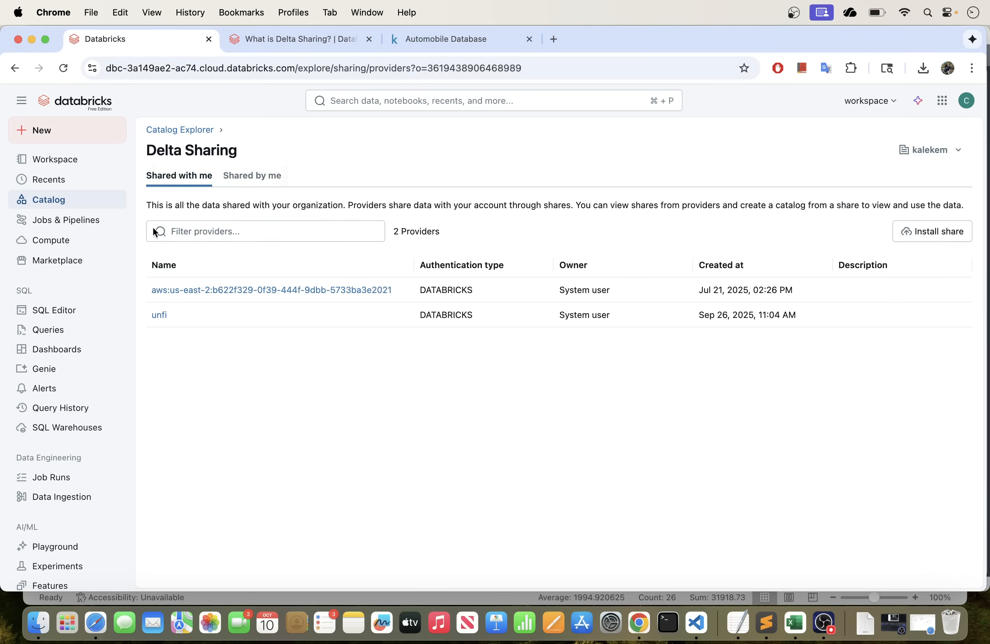
click(270, 183)
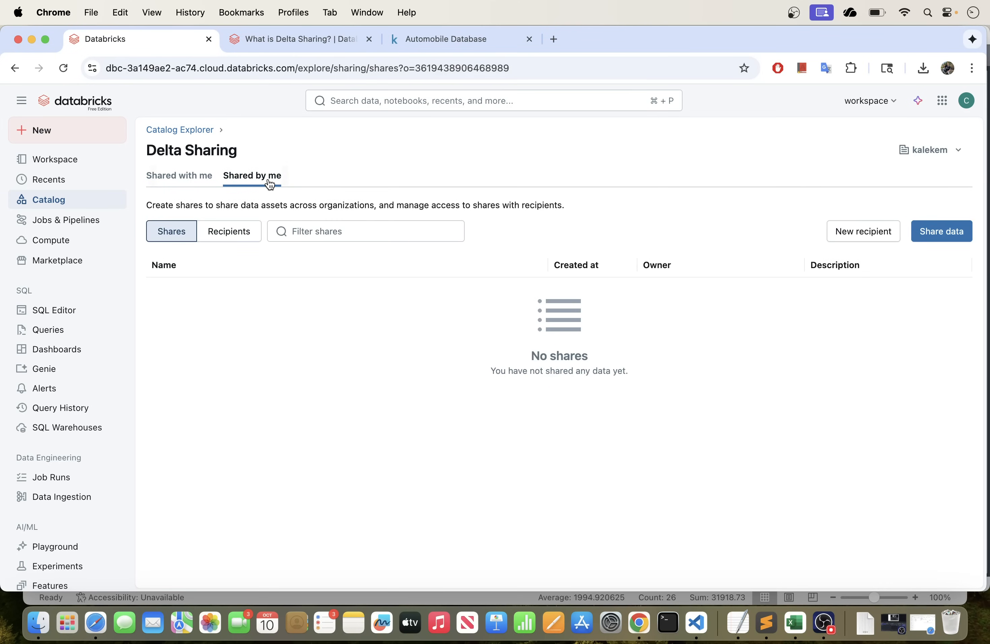
click(159, 176)
click(263, 176)
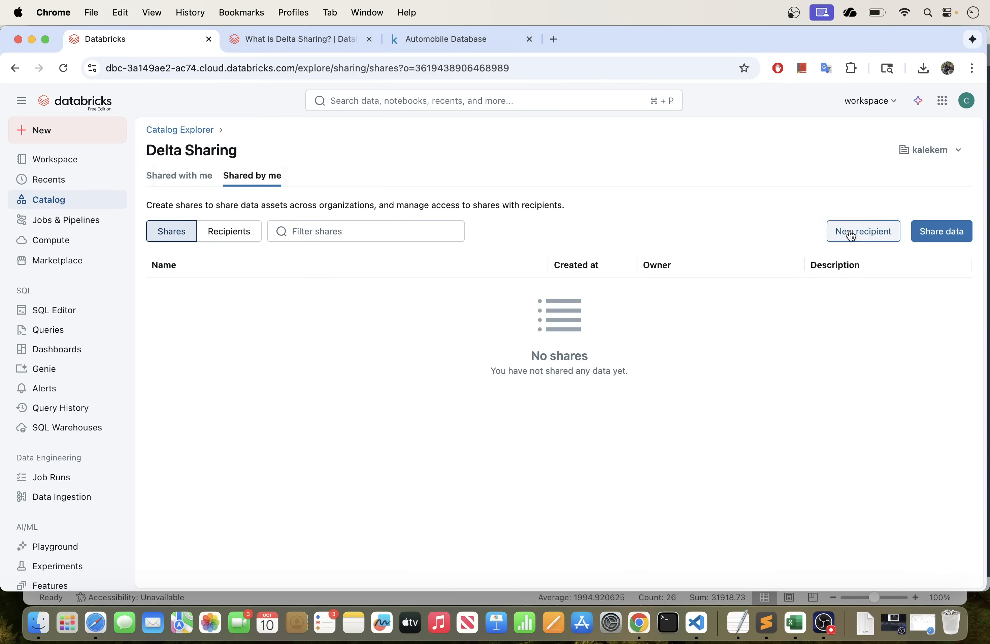
Look at the lists of recipients and shares under the data shared by this workspace
click(221, 235)
click(165, 230)
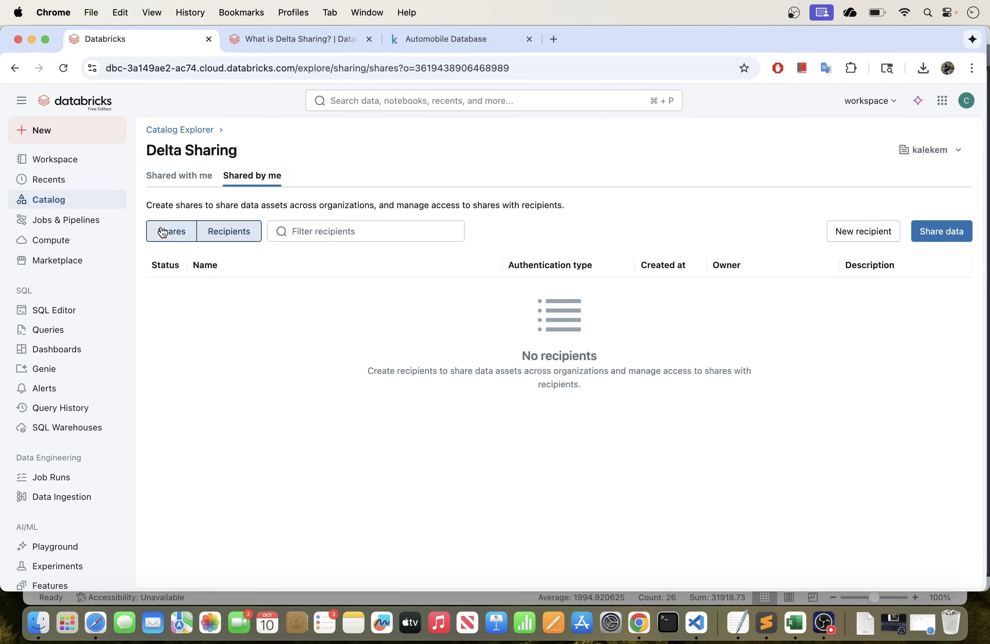
click(238, 237)
click(851, 239)
key(Escape)
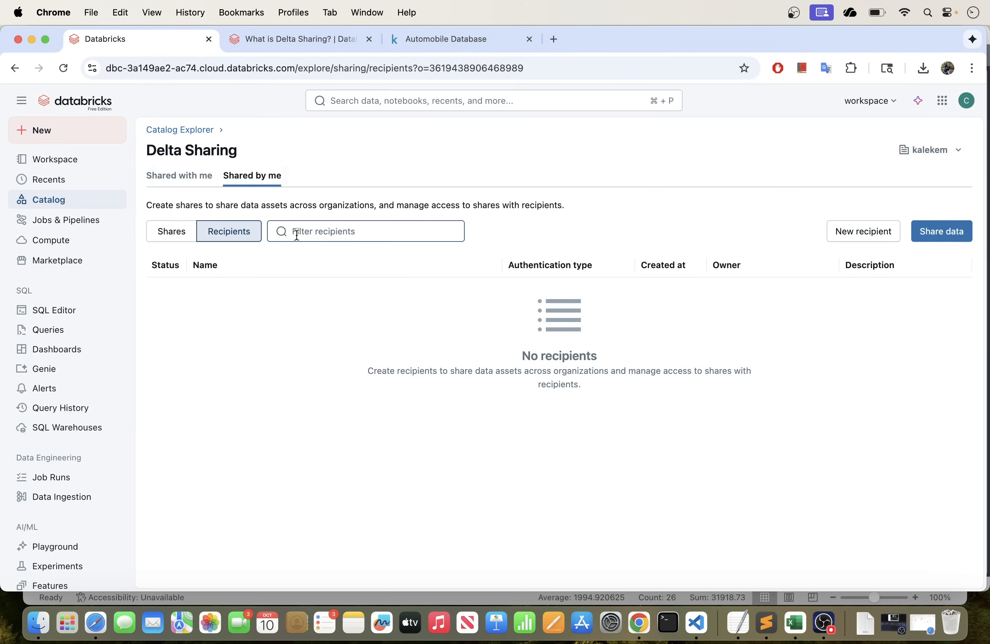
click(165, 230)
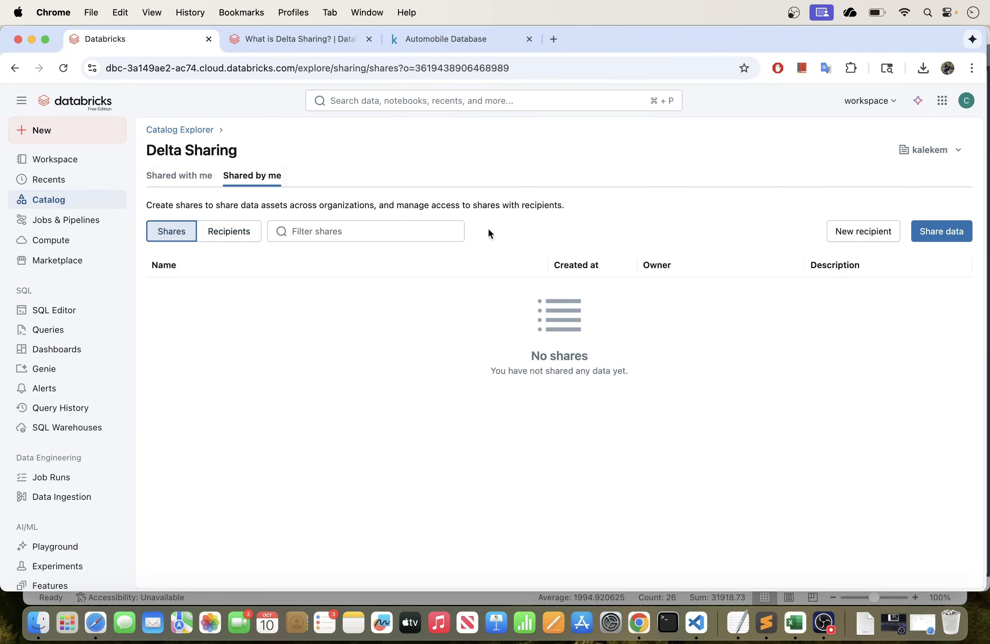
Create a new data share named delta_share_demo and continue to adding data assets
click(940, 234)
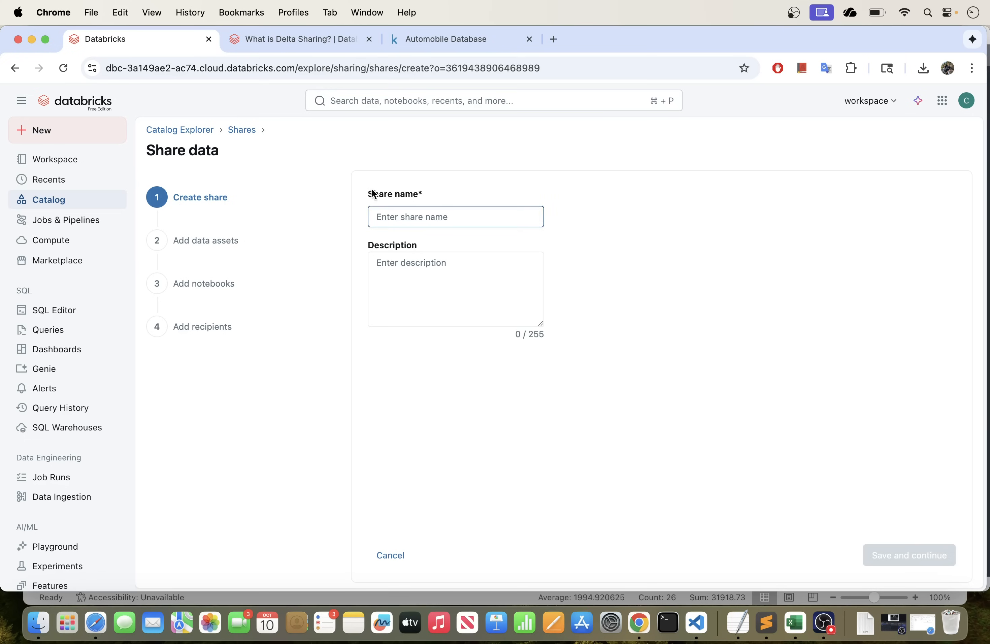
click(450, 223)
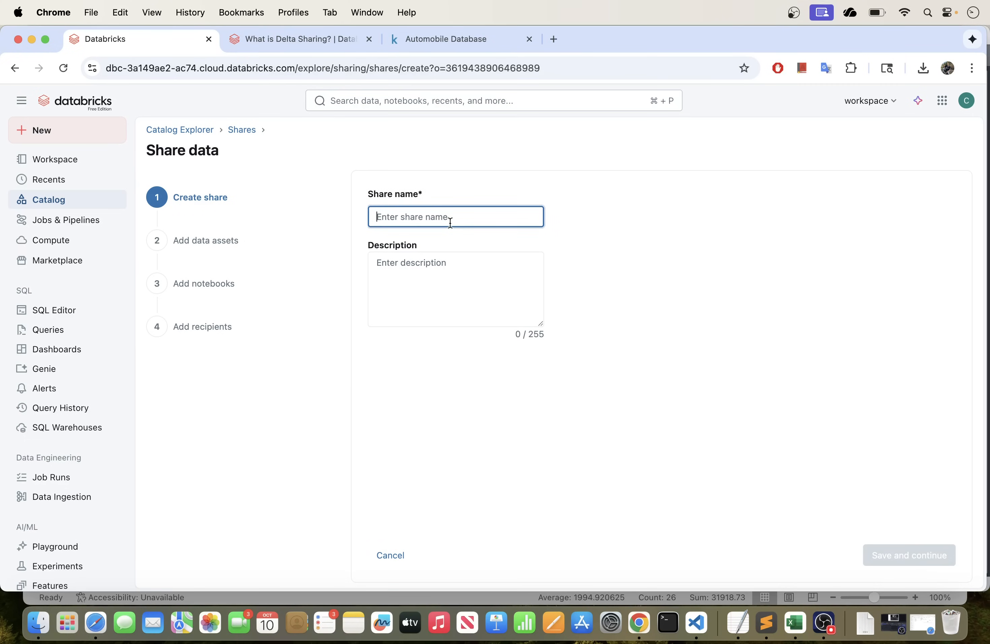
text(delta)
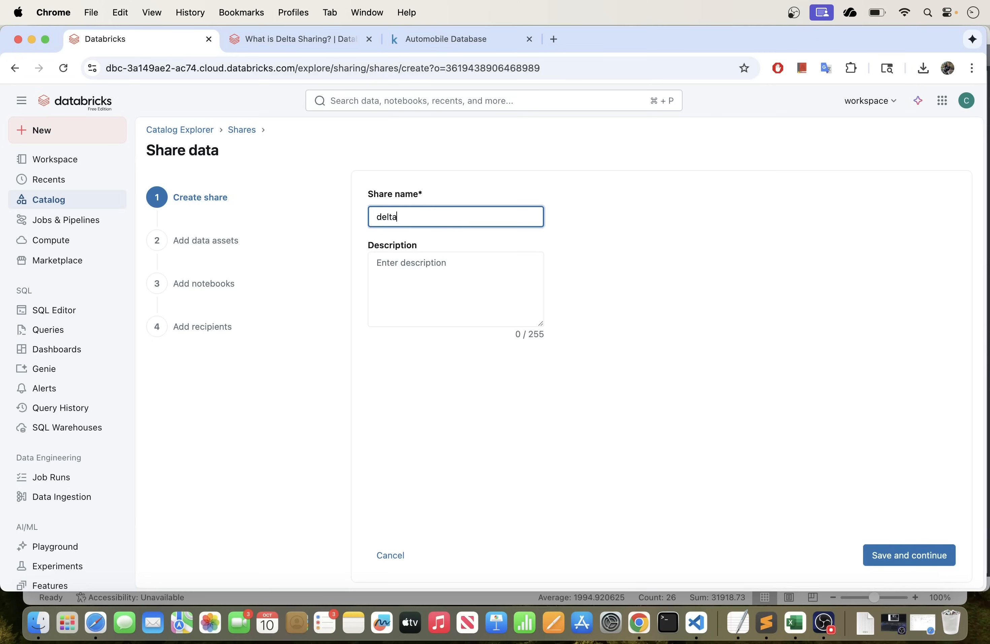
text(_shar)
key(BackSpace)
text(are_demo)
click(891, 564)
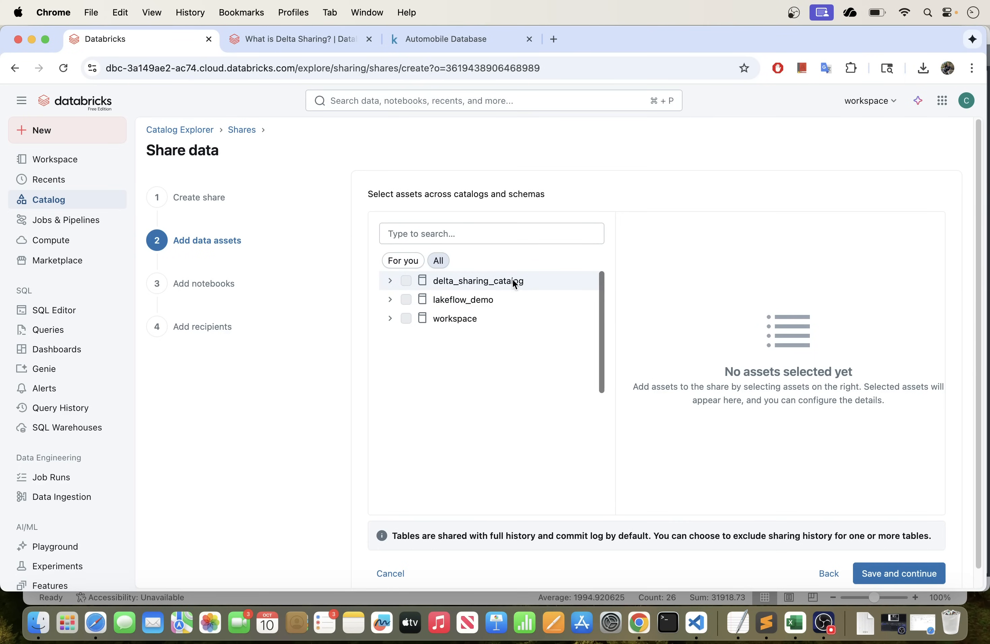
Select the automobile_data table under delta_sharing_catalog's delta_sharing_schema, granting the required permissions and sharing the whole schema instead
click(389, 280)
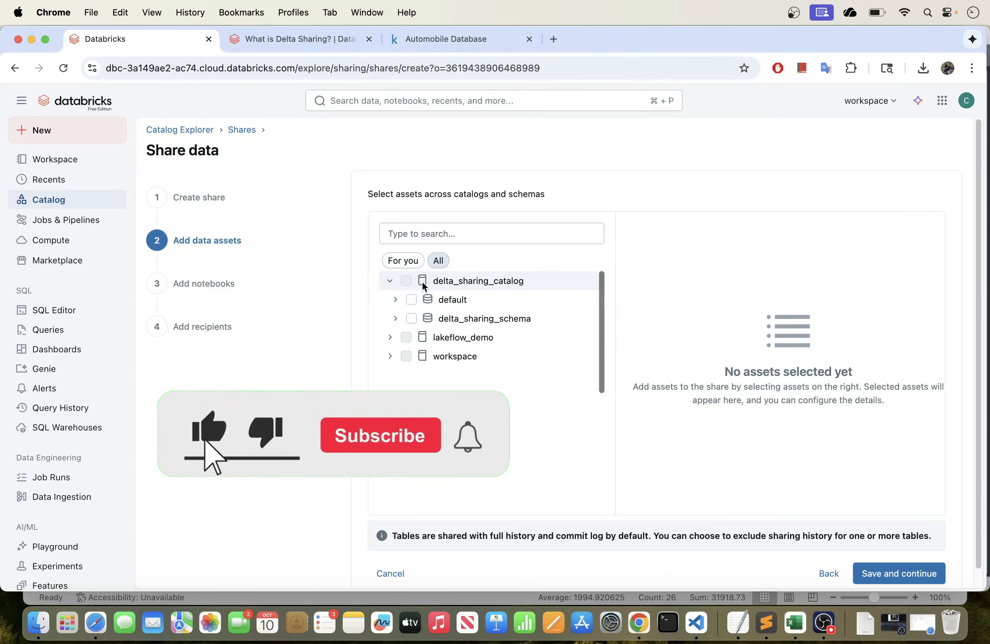
mouse_move(407, 280)
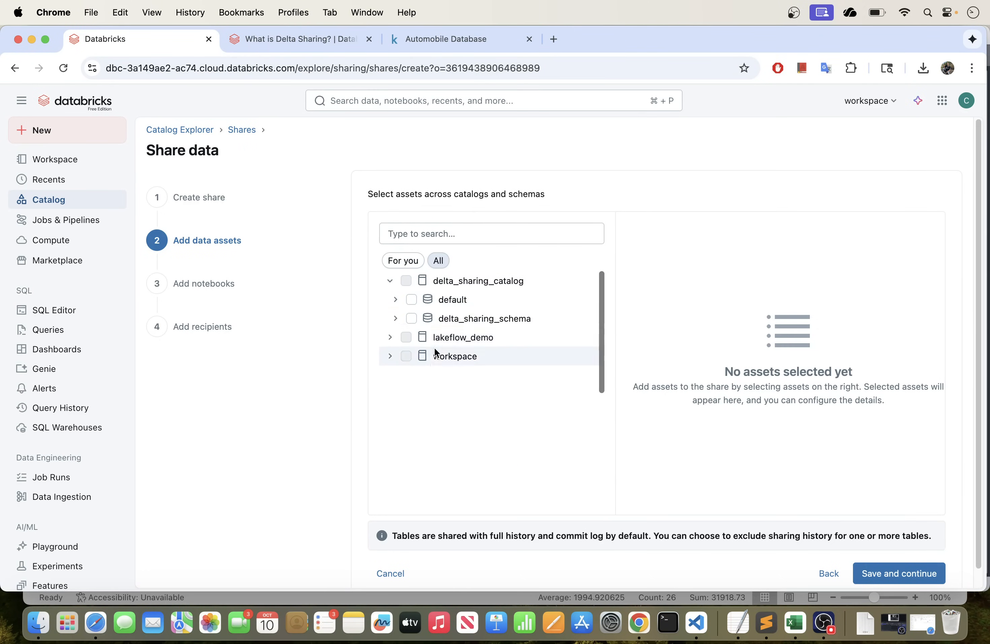
click(395, 318)
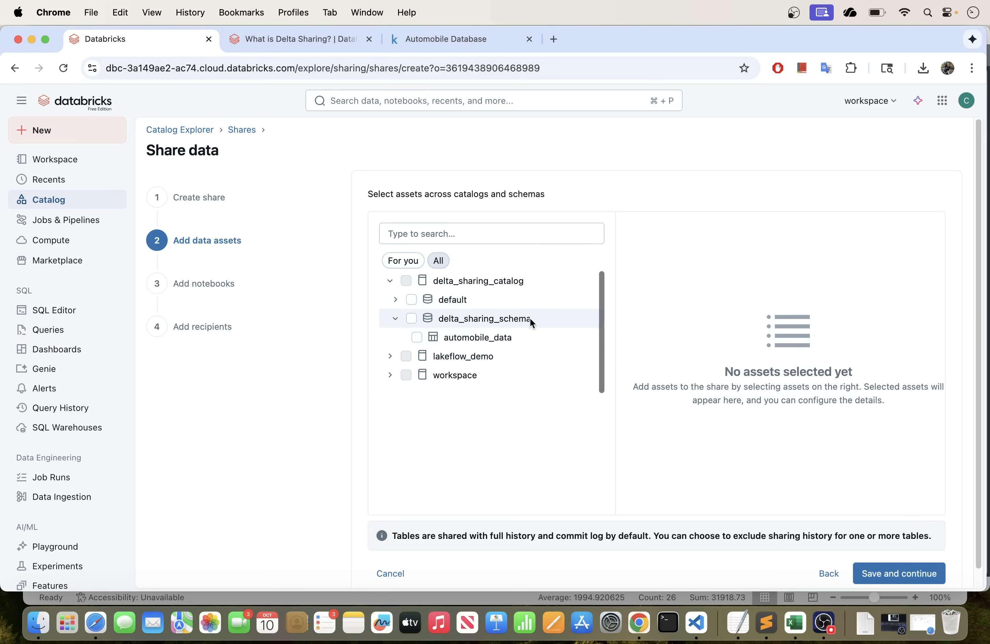
click(417, 337)
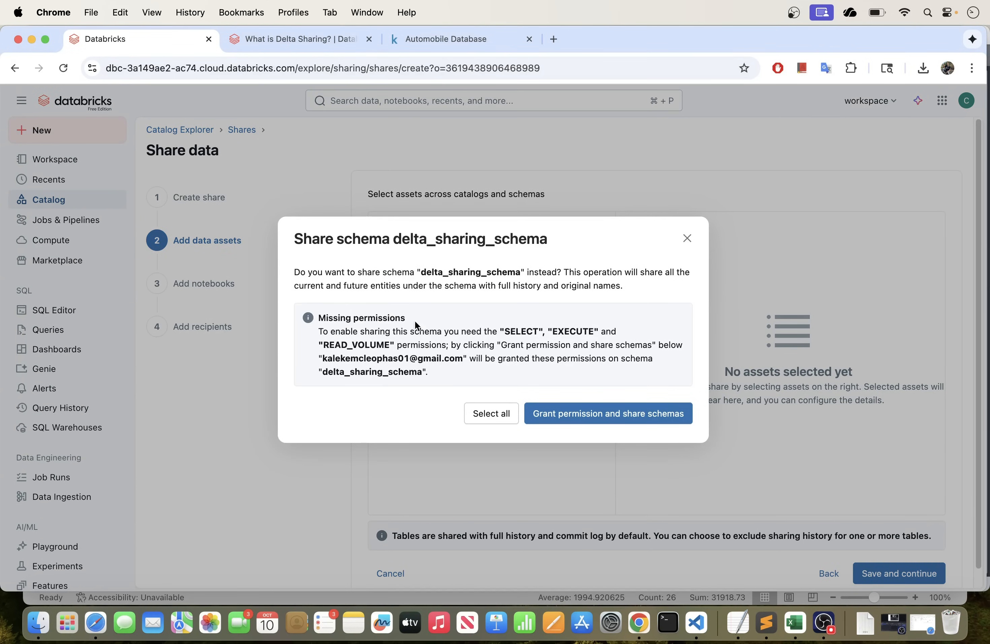
click(579, 414)
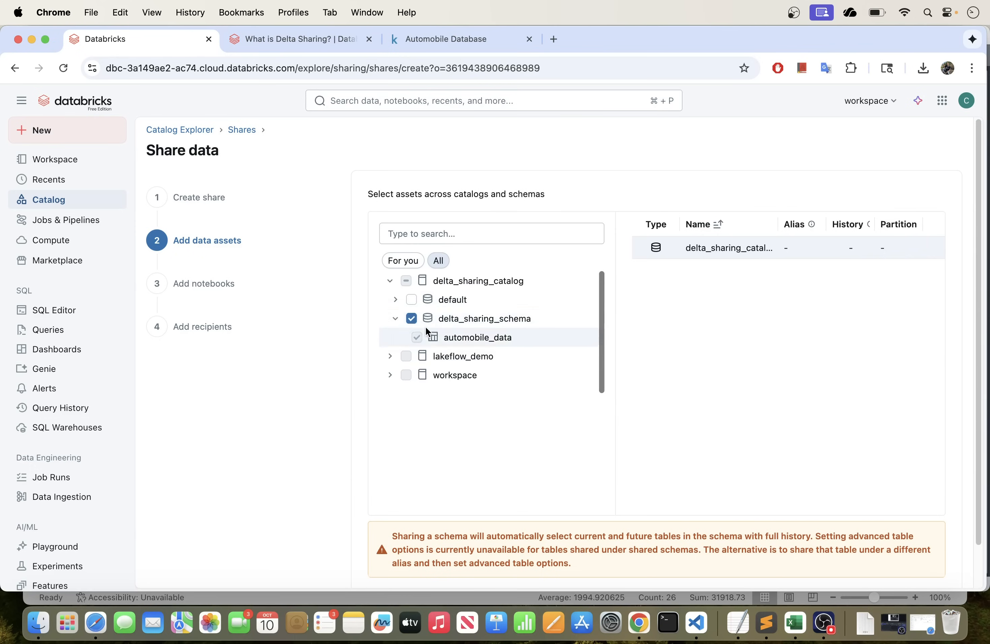
Deselect delta_sharing_schema, try selecting automobile_data again and dismiss the offer to share the schema
click(411, 319)
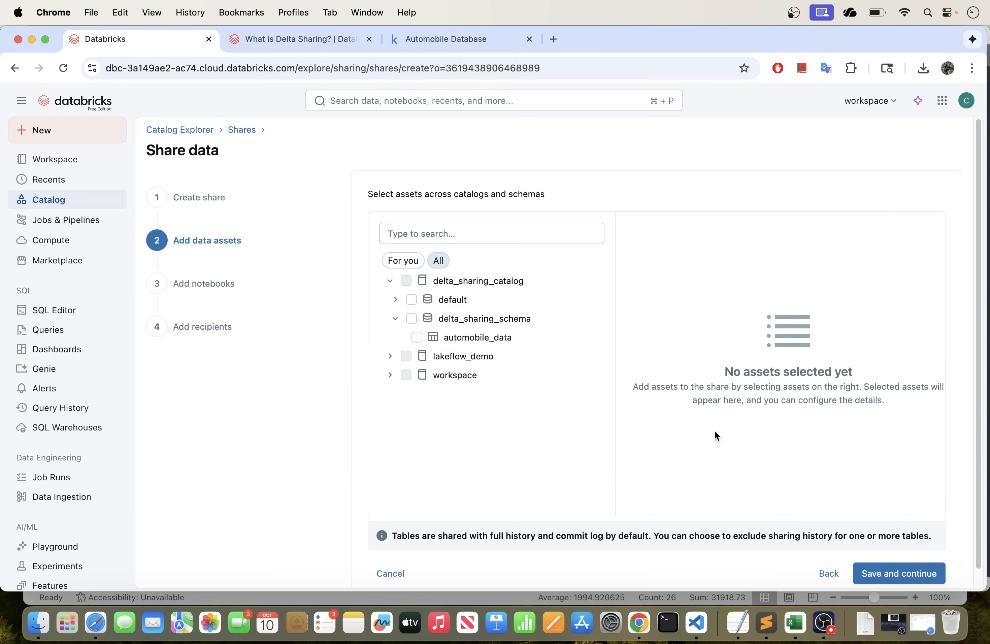
click(417, 338)
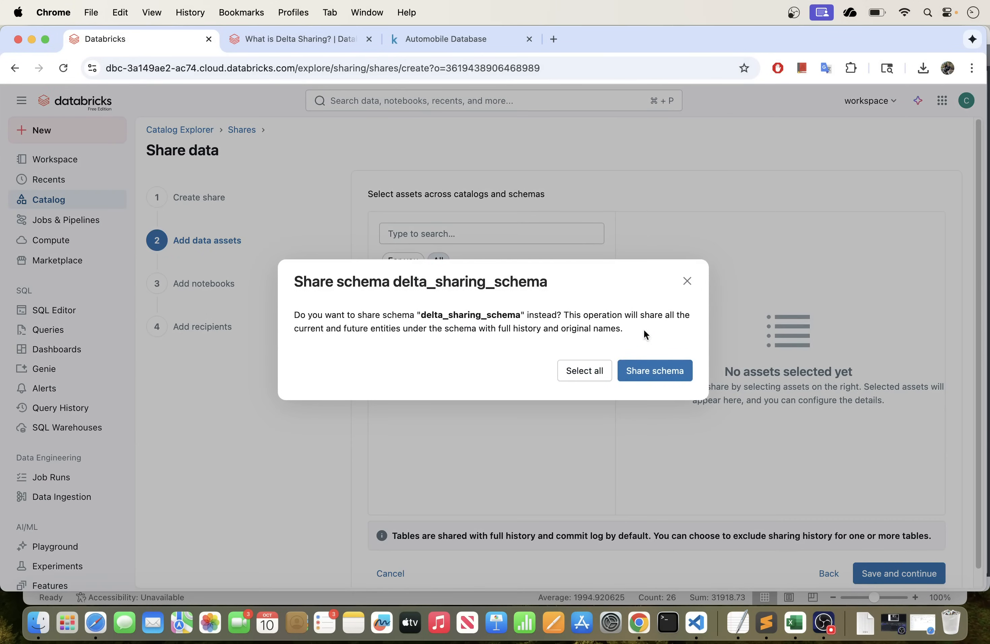
click(688, 282)
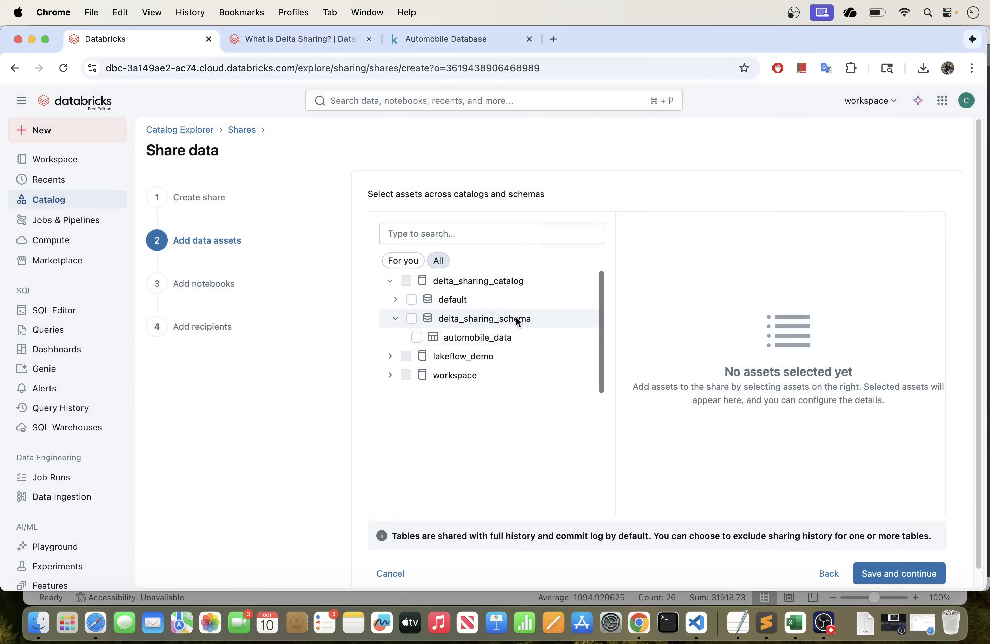
Select automobile_data again, choose to share the whole delta_sharing_schema and save the data assets
click(417, 337)
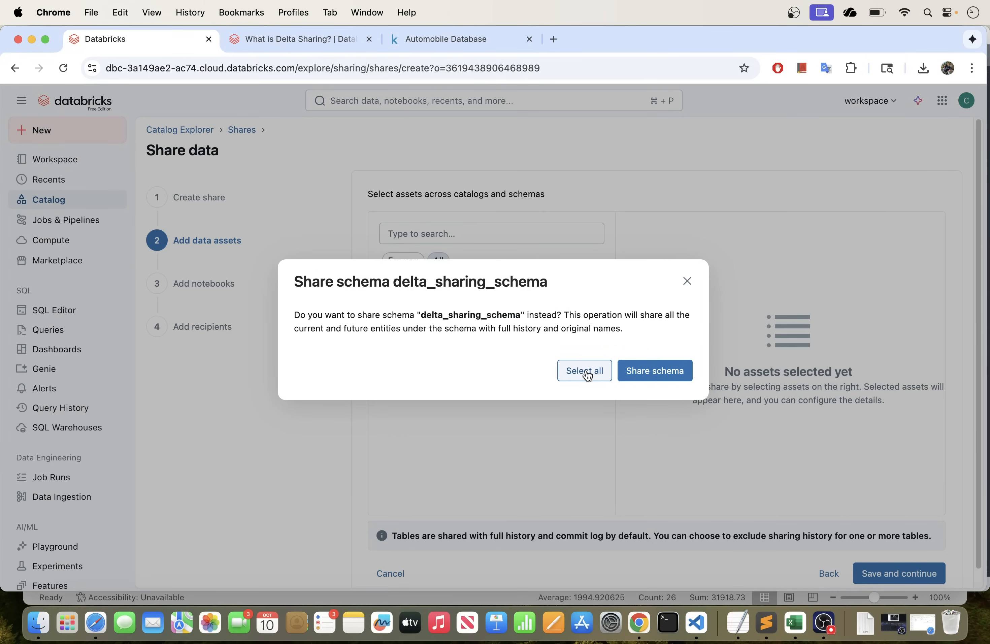
click(647, 373)
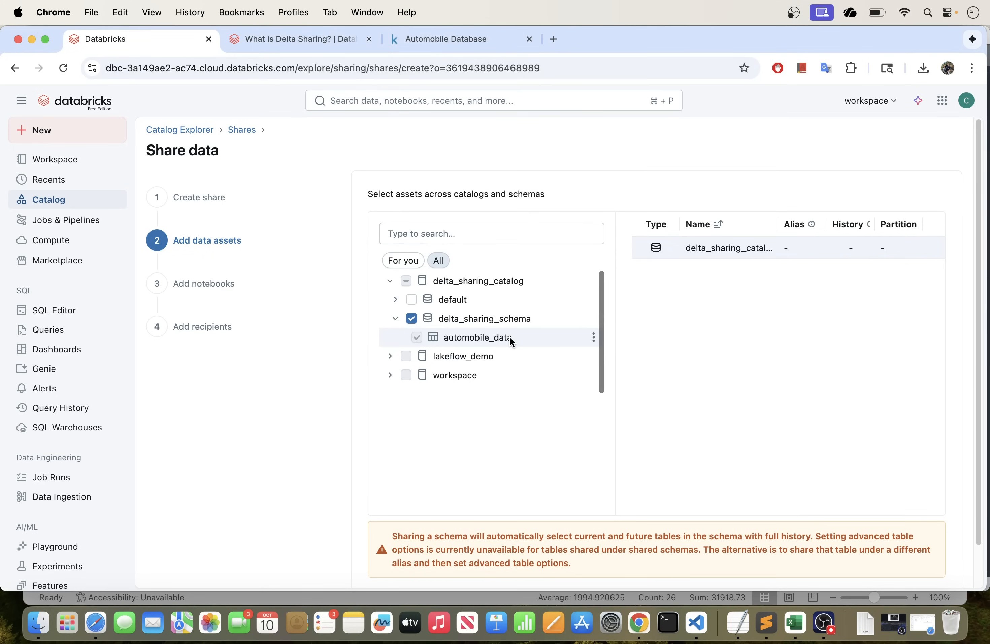
scroll(538, 342, down, 2)
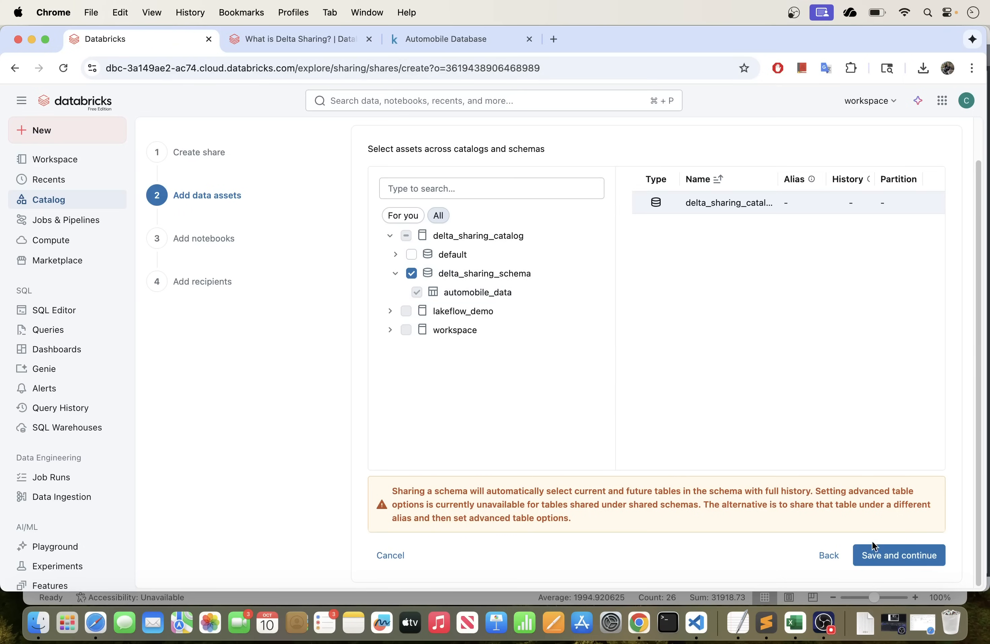
click(881, 560)
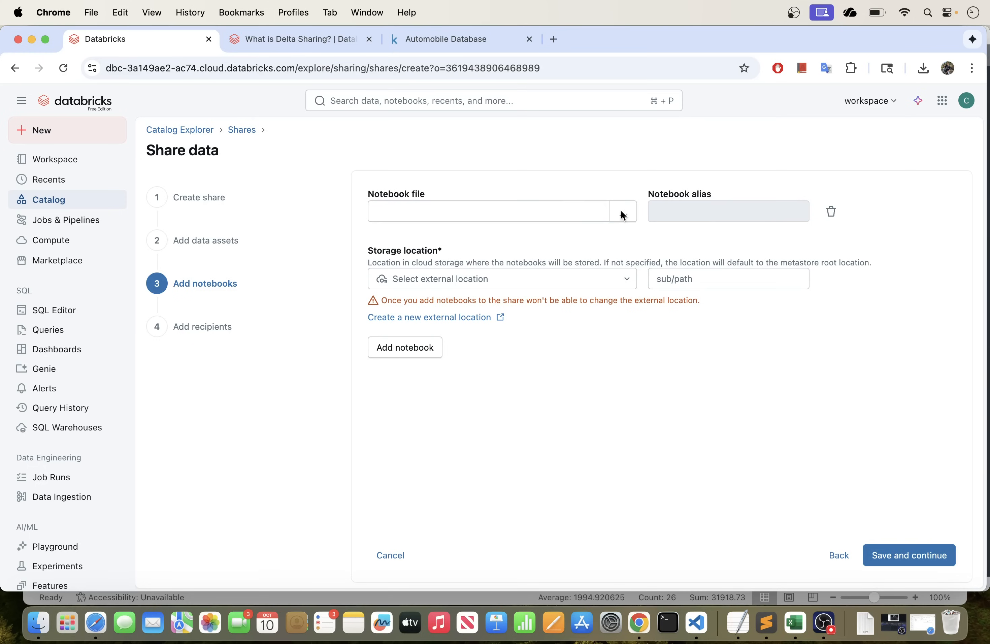
Continue without adding notebooks or recipients and finish sharing the data
click(622, 216)
click(614, 487)
click(913, 558)
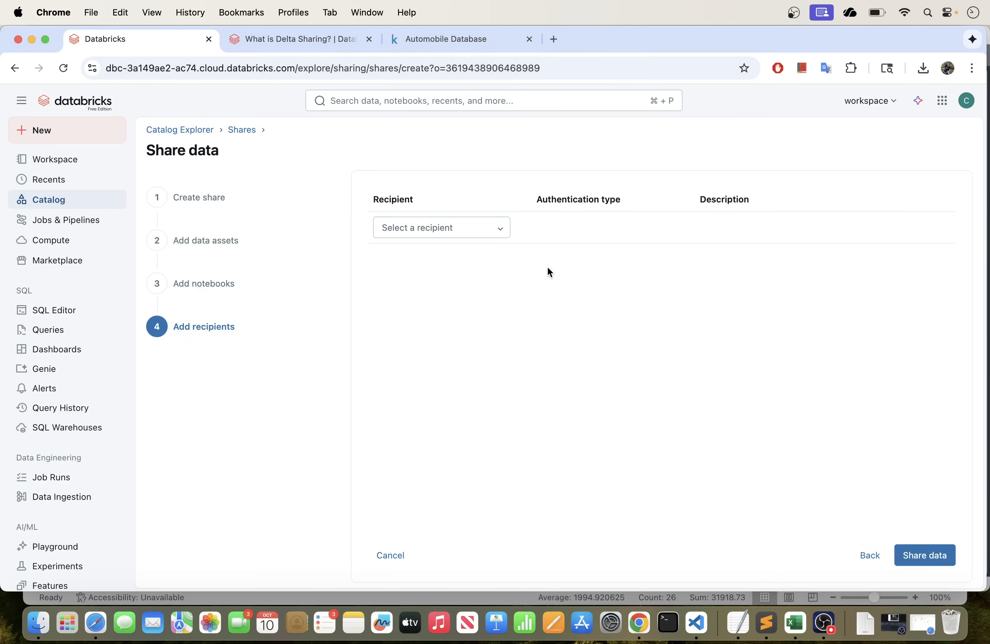
click(497, 232)
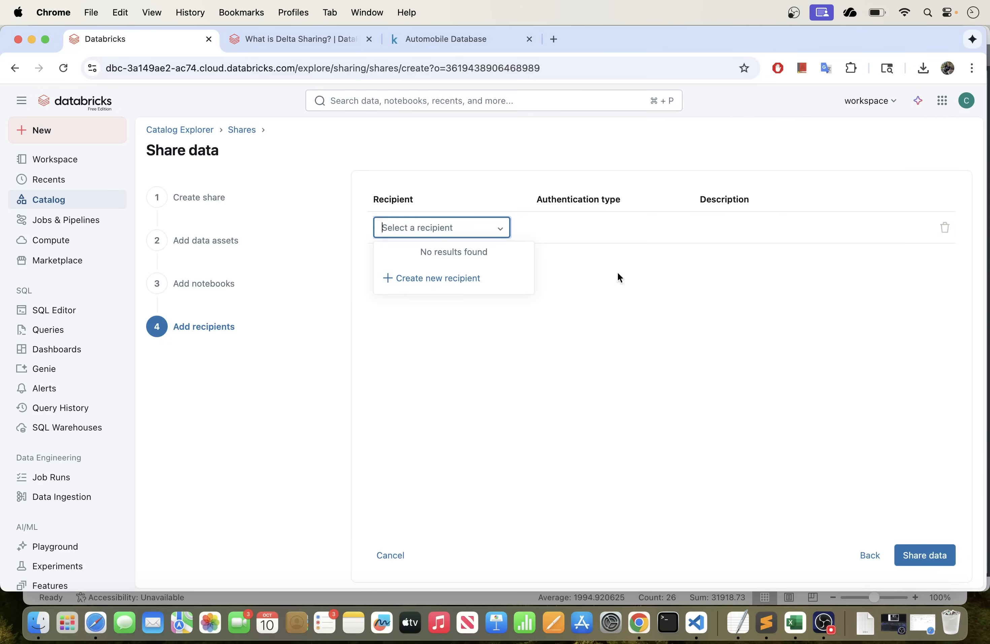
click(933, 559)
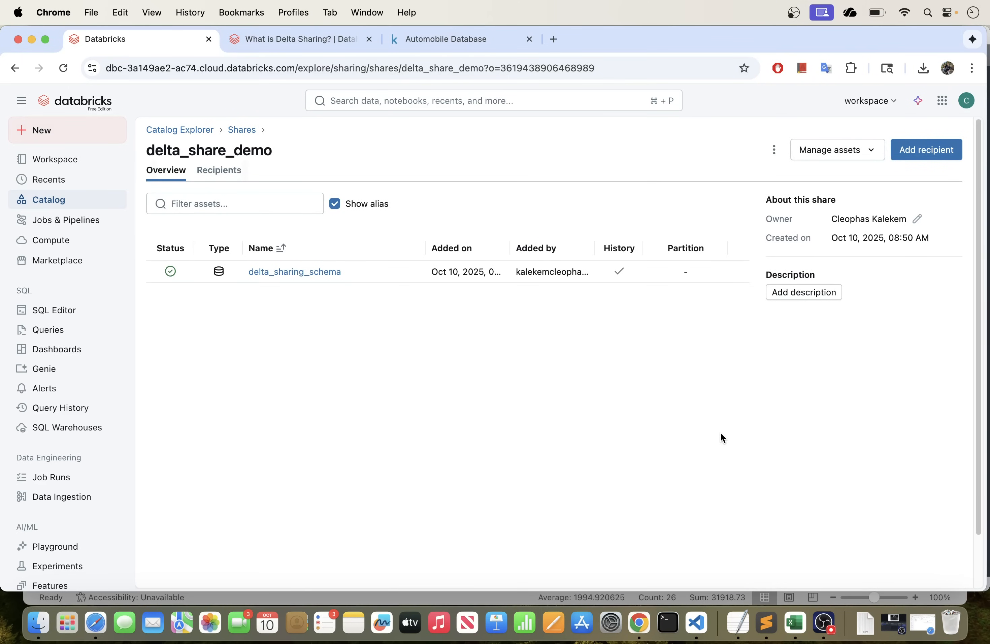
Open delta_sharing_schema from the share and view the sample data of its automobile_data table
click(289, 274)
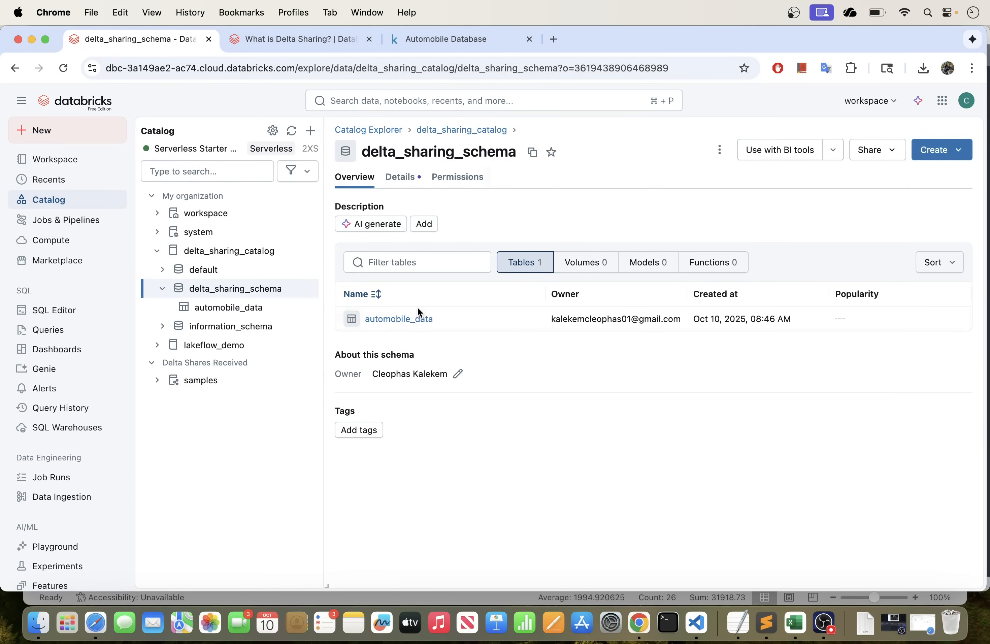
click(408, 319)
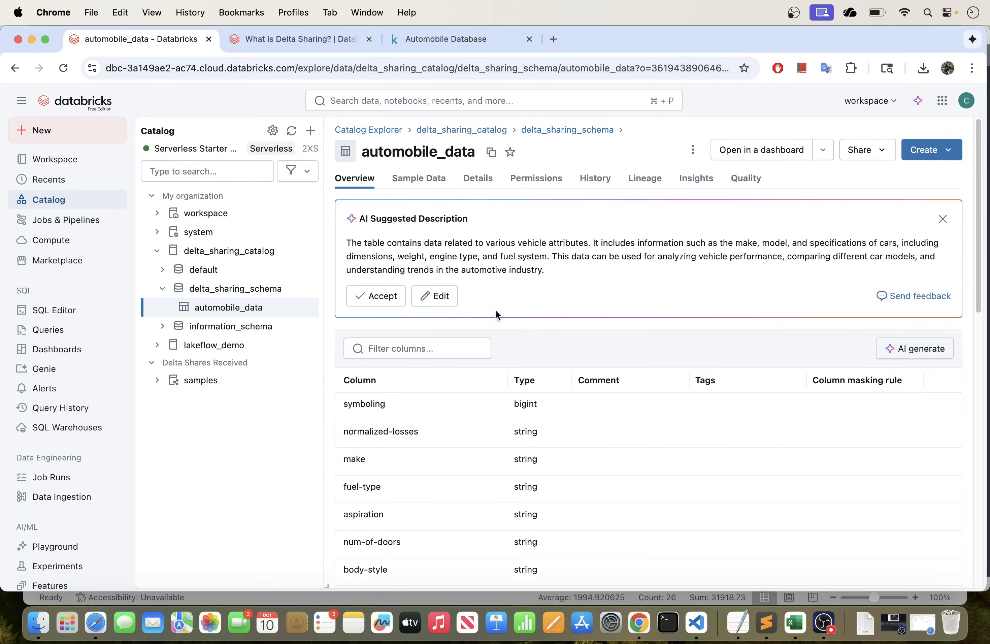
click(427, 182)
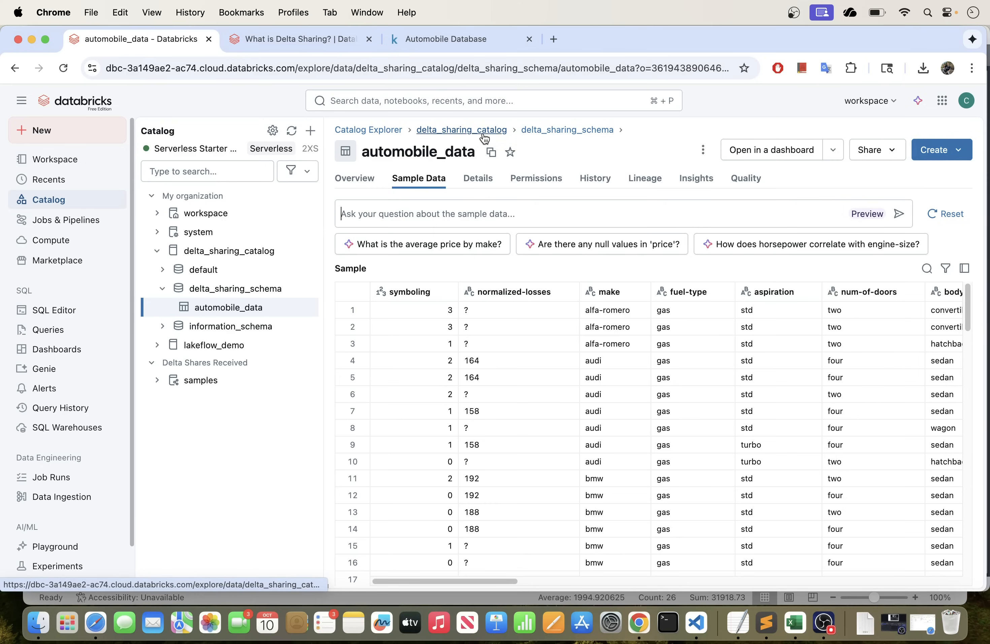
Return to the Delta Sharing page and open delta_share_demo from the shares provided by this workspace
click(77, 203)
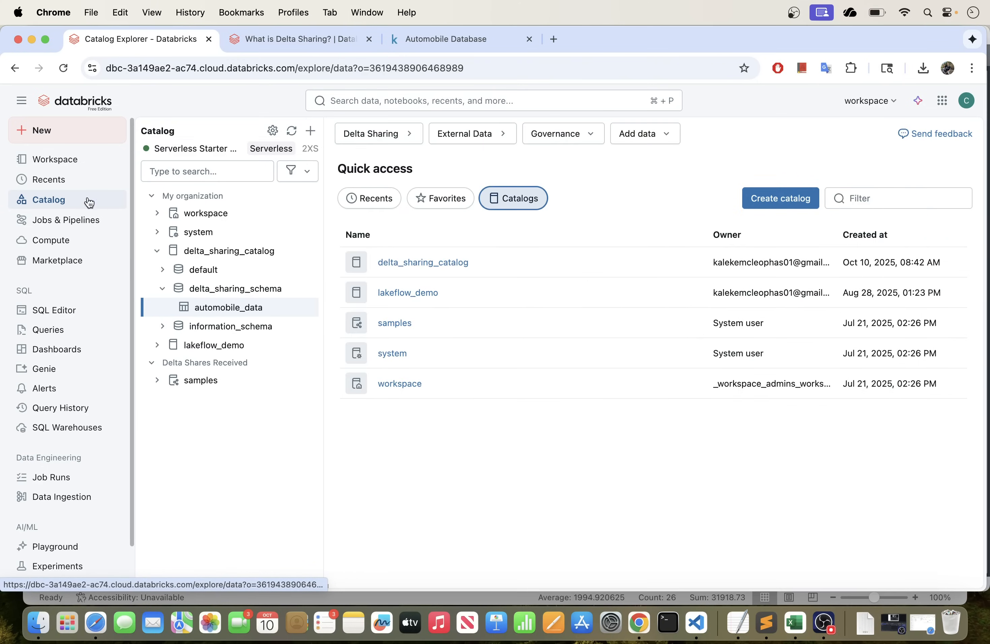
click(382, 133)
click(259, 174)
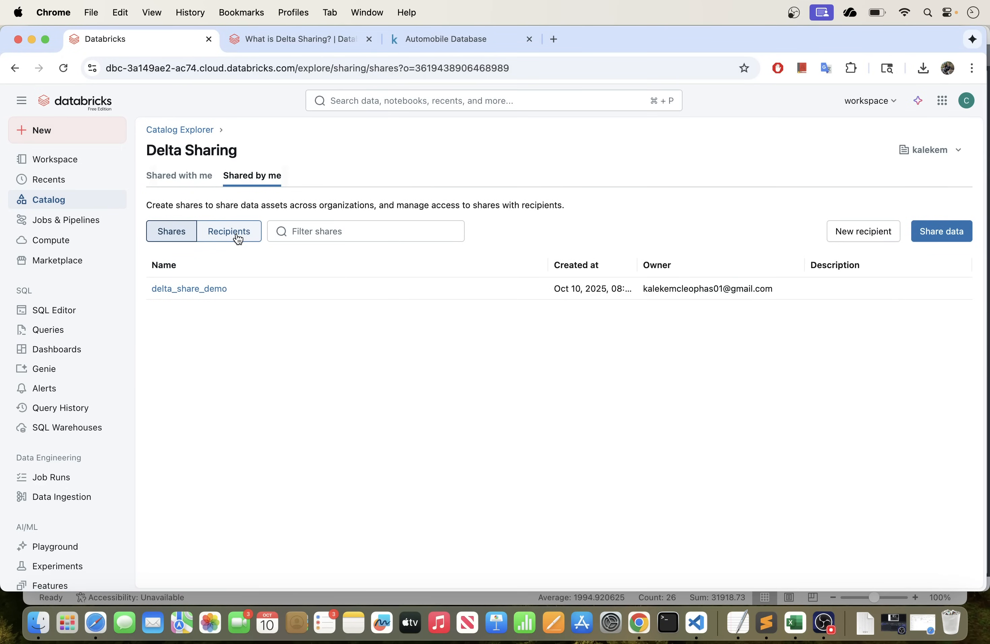
click(190, 289)
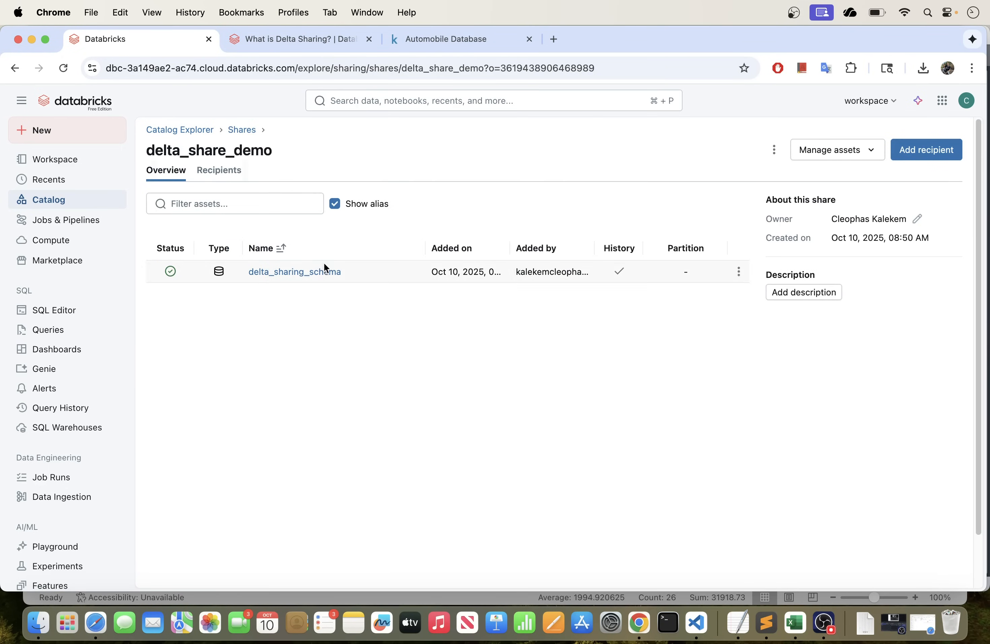
Compare the overview and the recipient list of the delta_share_demo share
click(223, 176)
click(168, 179)
click(221, 175)
click(186, 177)
click(221, 174)
click(173, 177)
click(223, 175)
click(166, 174)
click(223, 175)
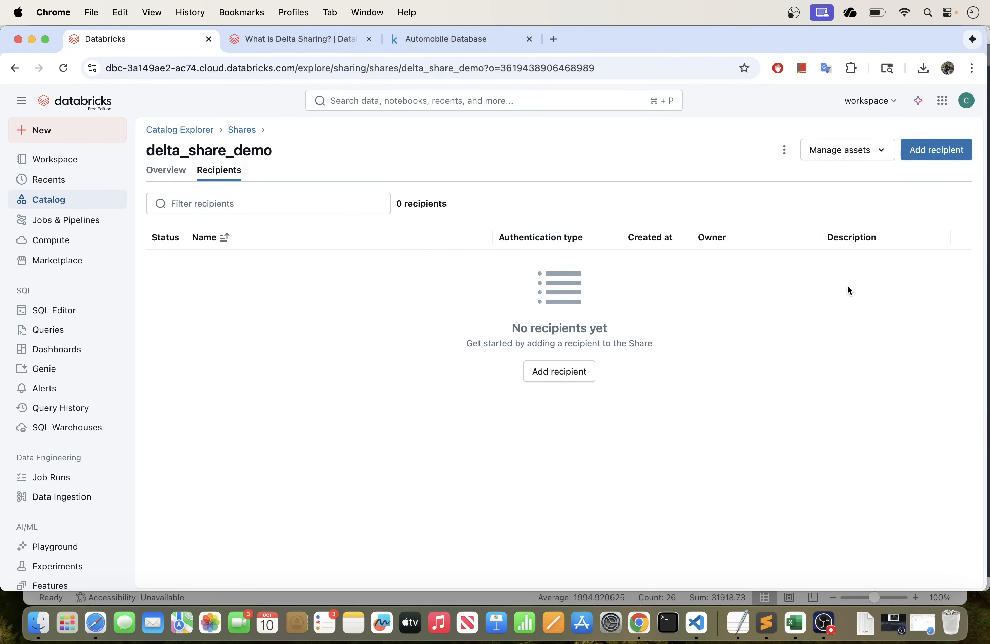
Start adding a recipient to delta_share_demo and open the form for creating a new one
click(945, 157)
click(671, 329)
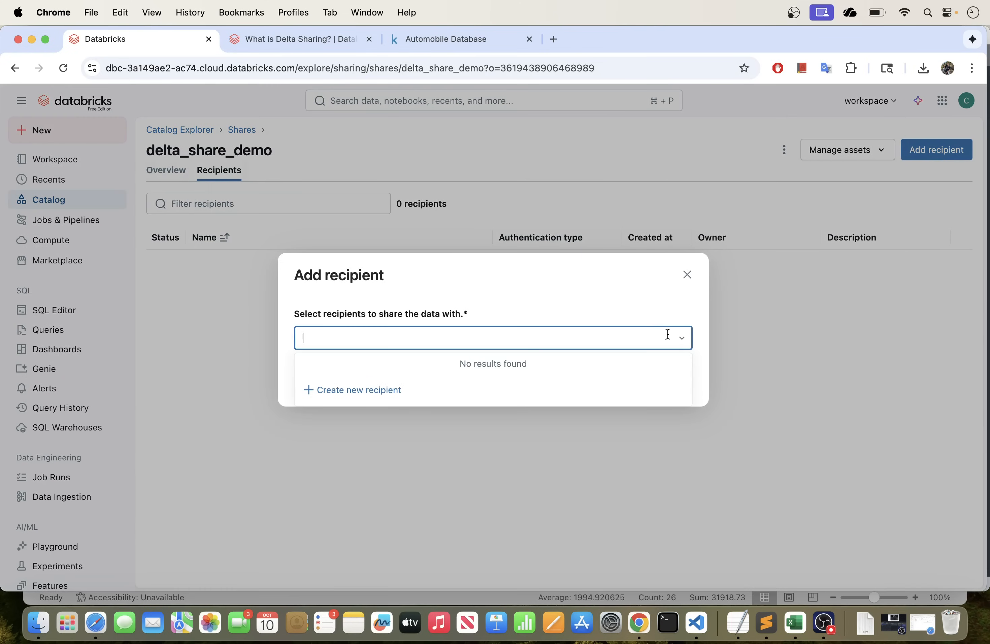
click(354, 392)
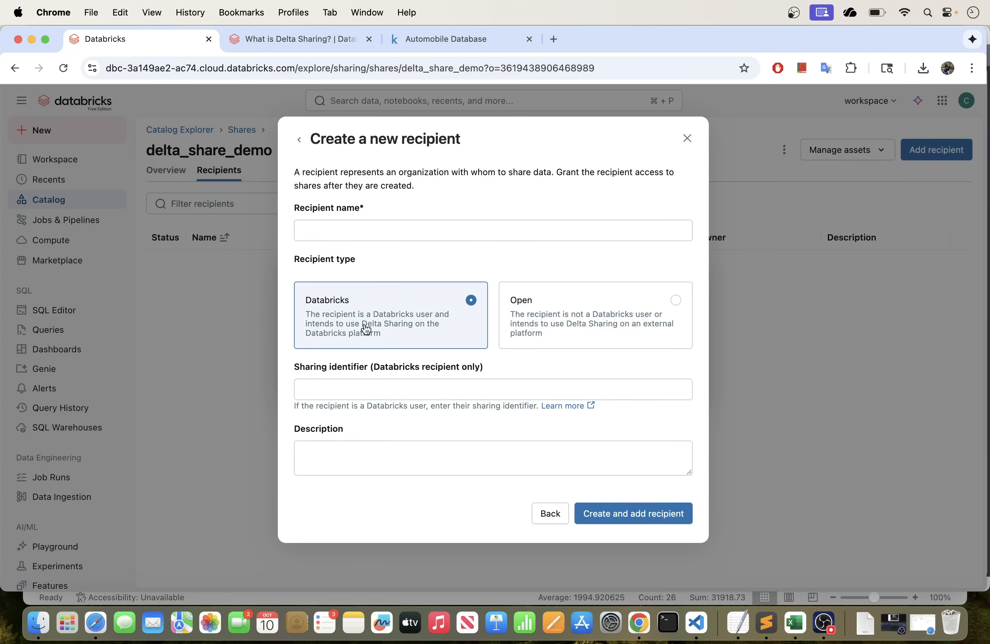
Check the sharing protocols in the documentation, compare the Databricks and Open recipient types, and keep Databricks
click(298, 46)
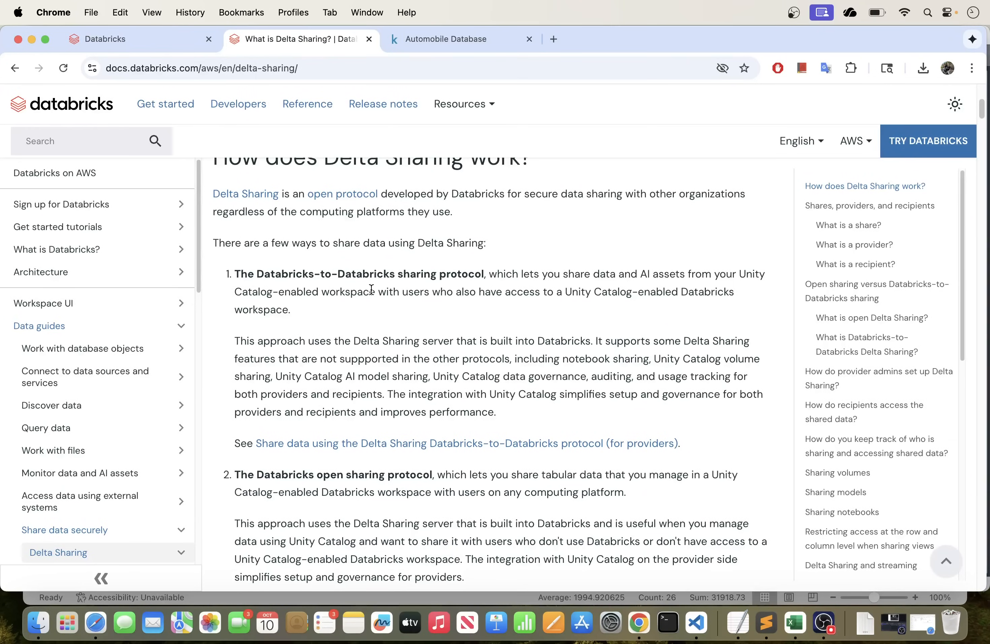
click(137, 39)
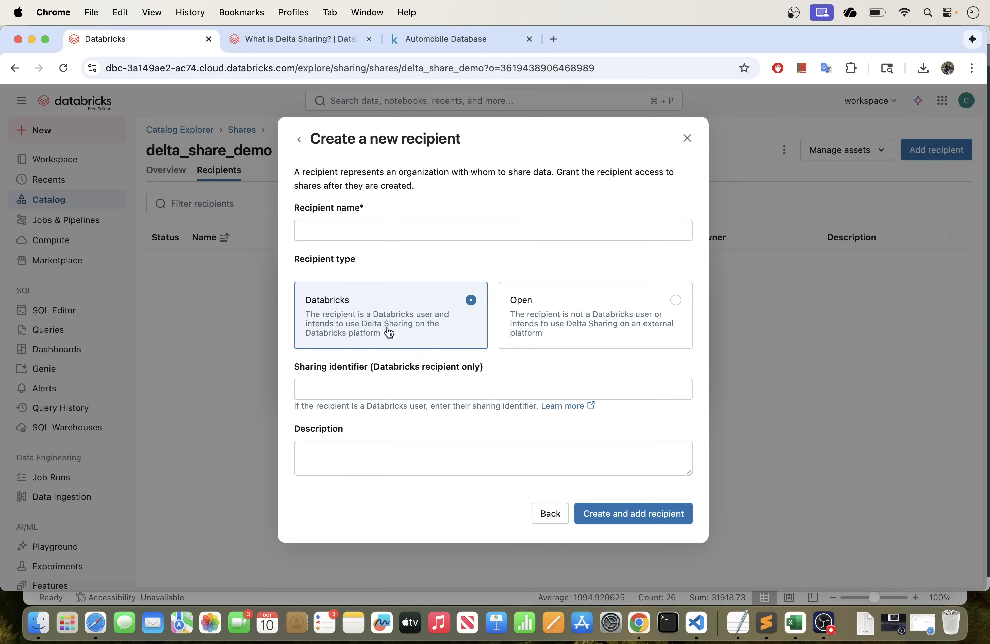
click(551, 298)
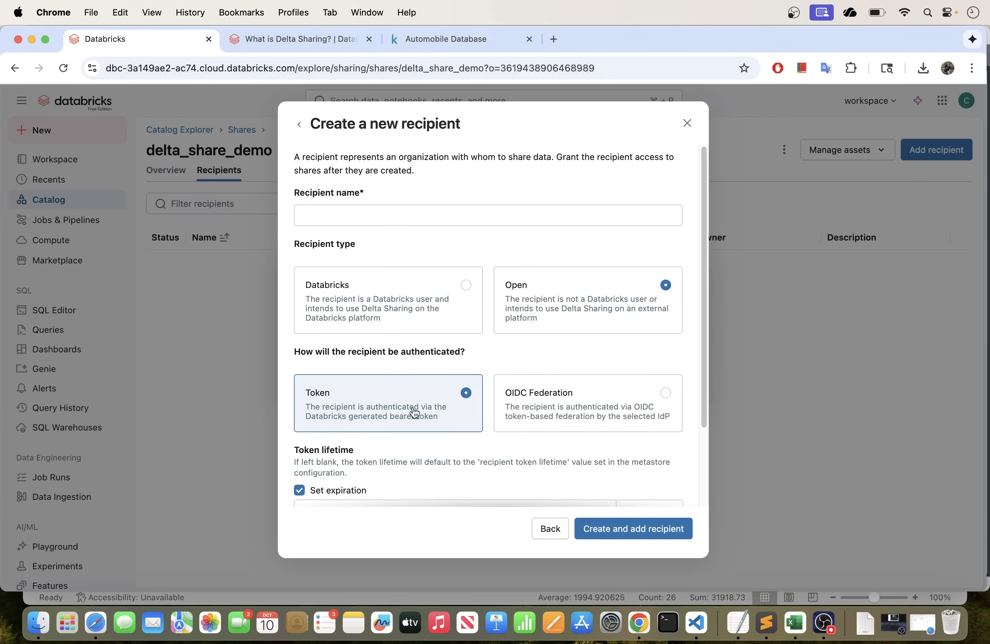
click(389, 307)
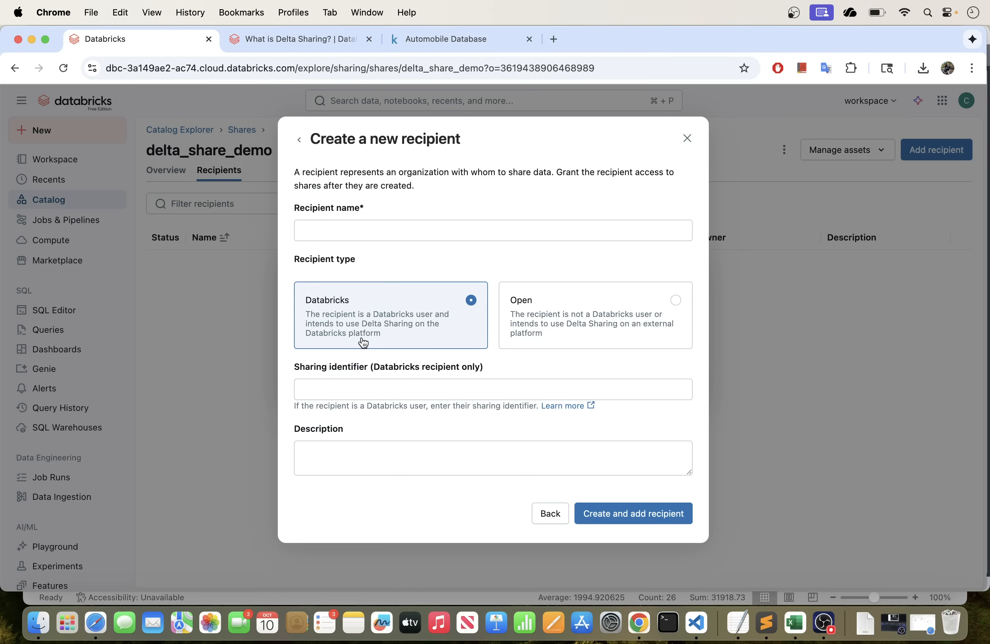
Name the new recipient databricks_user_recipient and go to its sharing identifier field
click(339, 236)
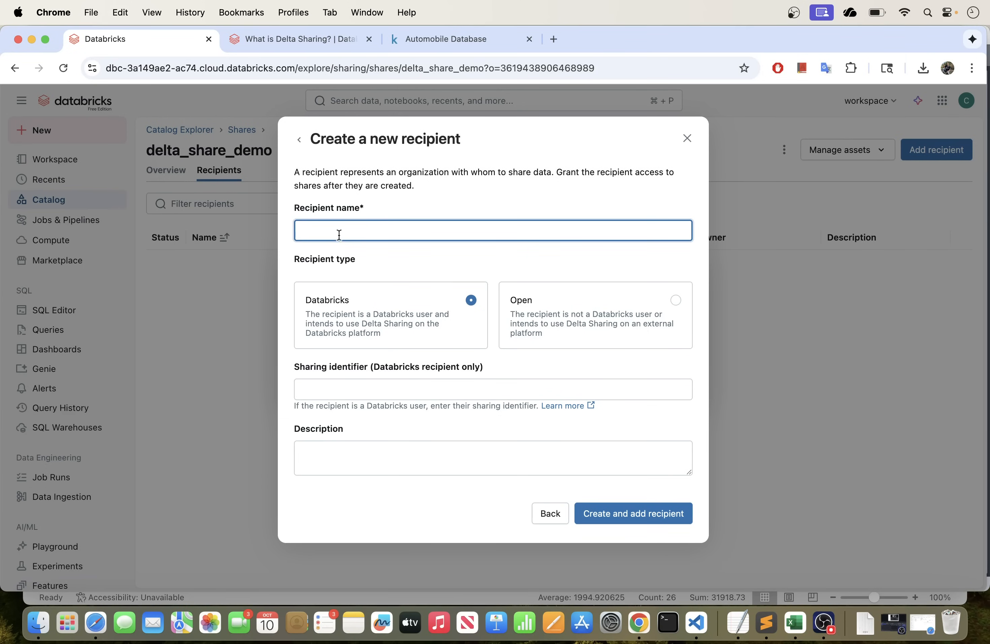
text(databricks_user_recipient)
click(353, 388)
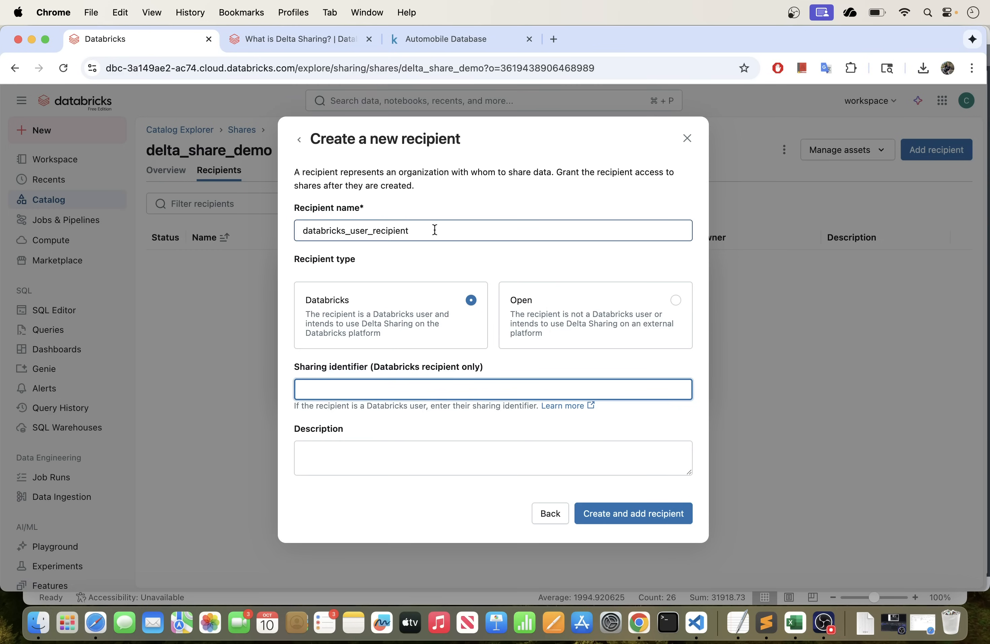
drag(426, 228, 308, 230)
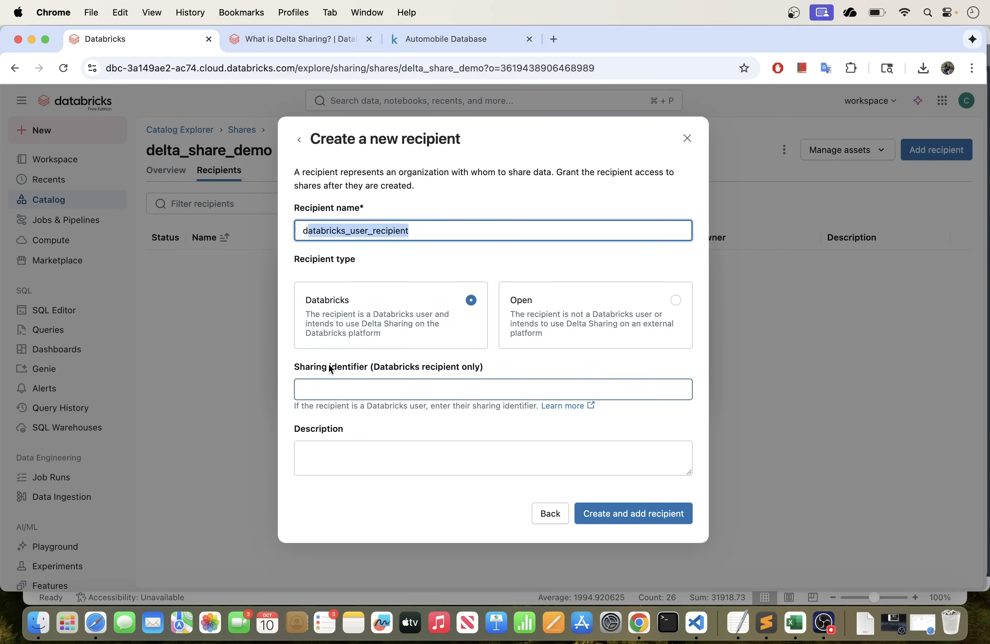
click(334, 385)
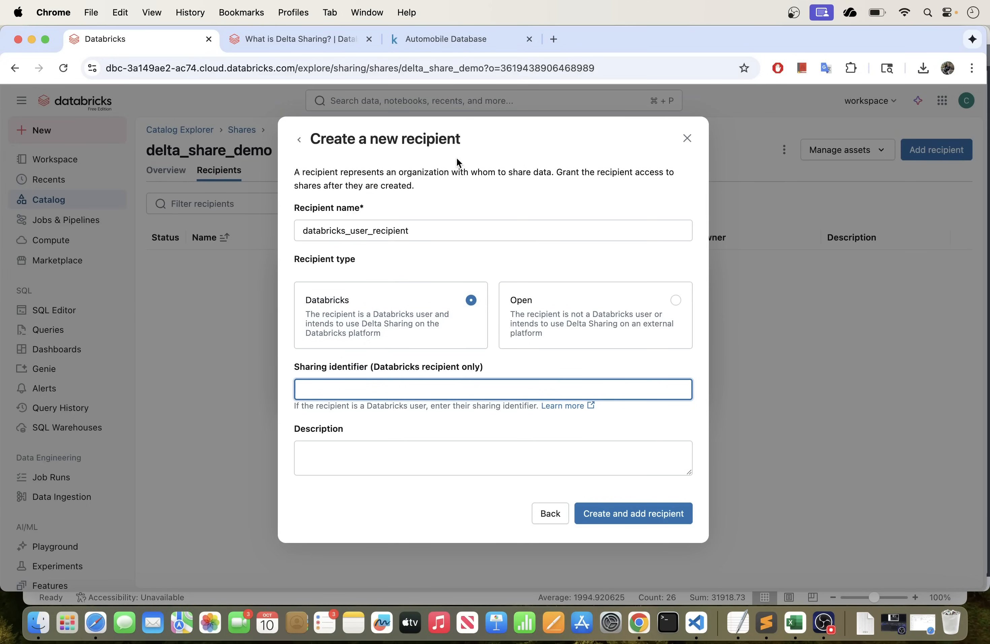
Switch to the recipient's Databricks workspace in Safari and copy its sharing identifier from the Delta Sharing page
click(96, 623)
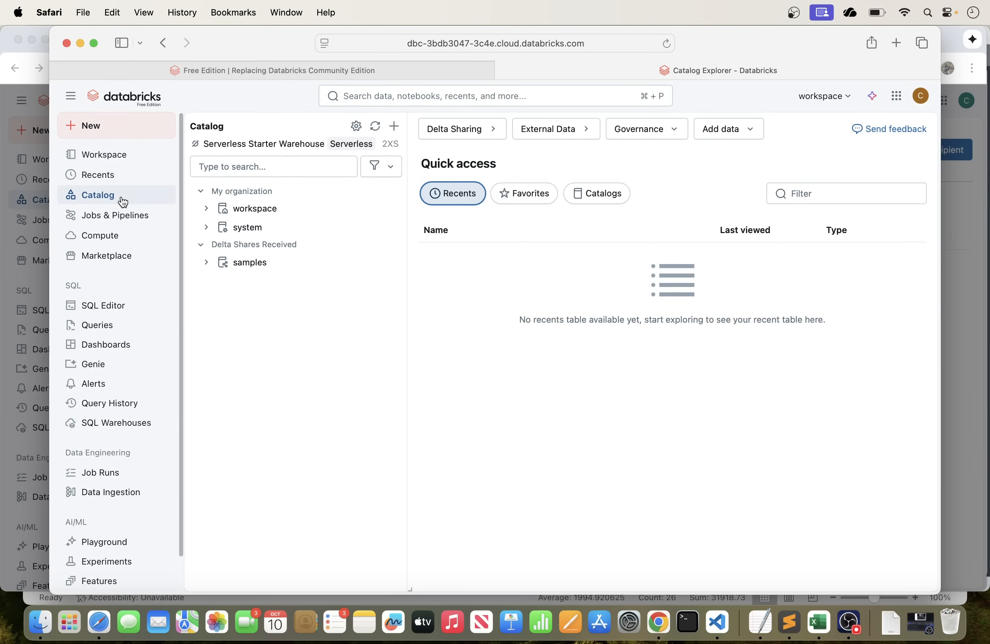
click(482, 131)
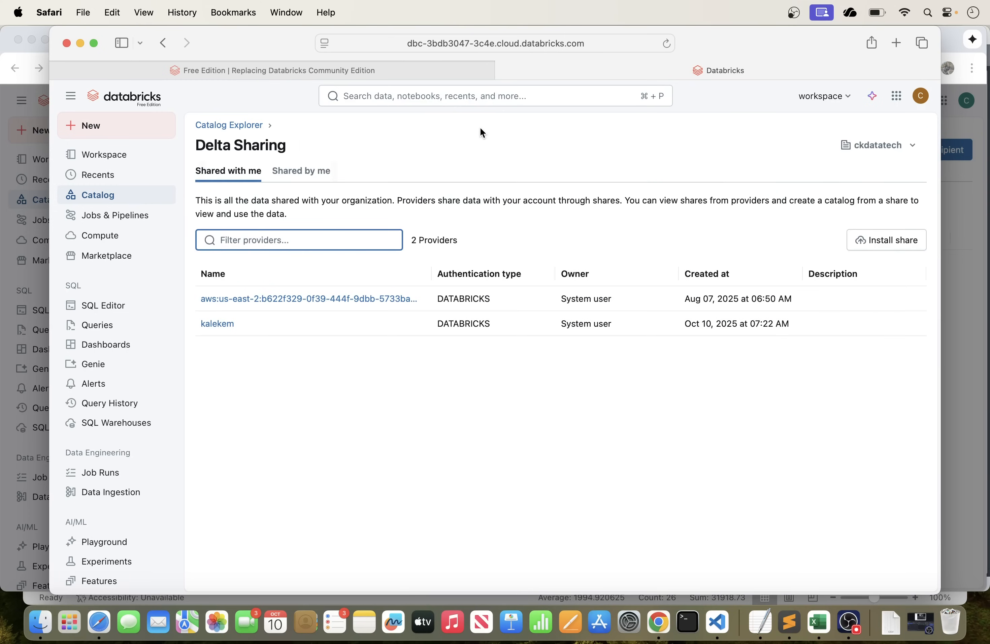
click(914, 149)
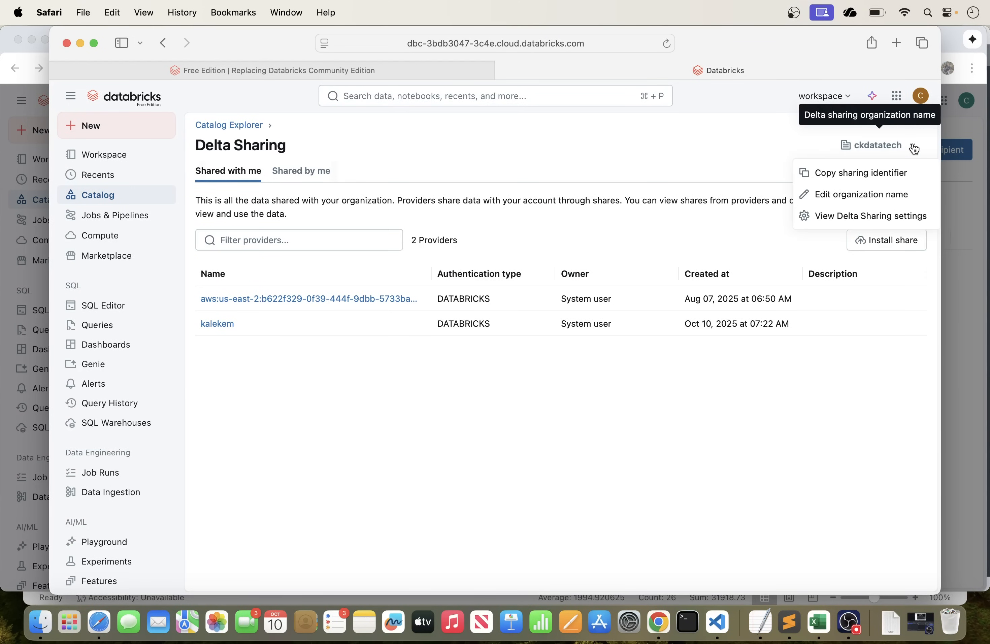
click(878, 178)
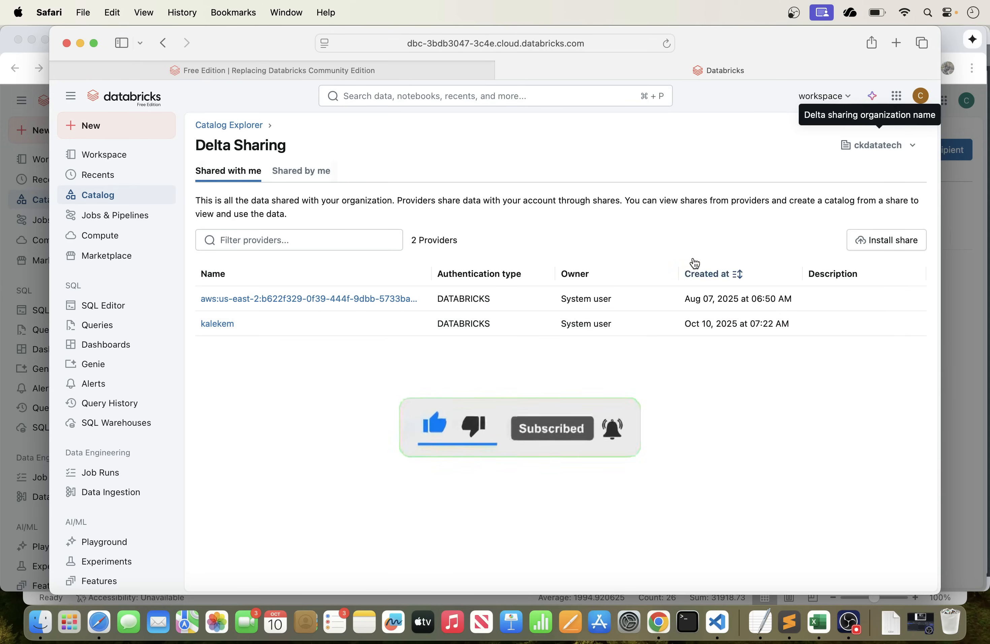
Return to the new recipient form in Chrome and paste the copied sharing identifier, leaving the description empty
click(665, 620)
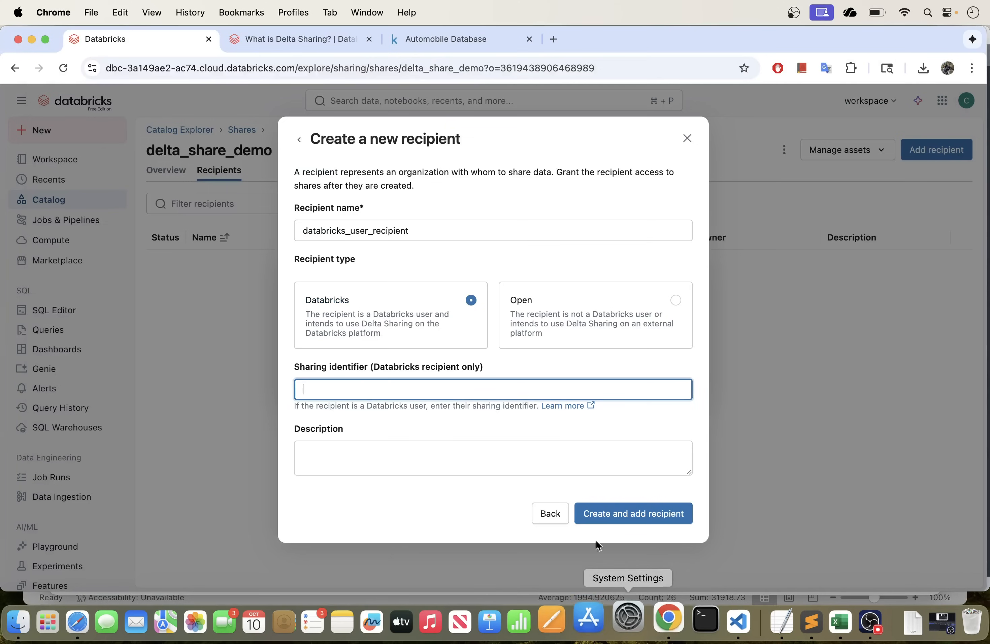
key(super+v)
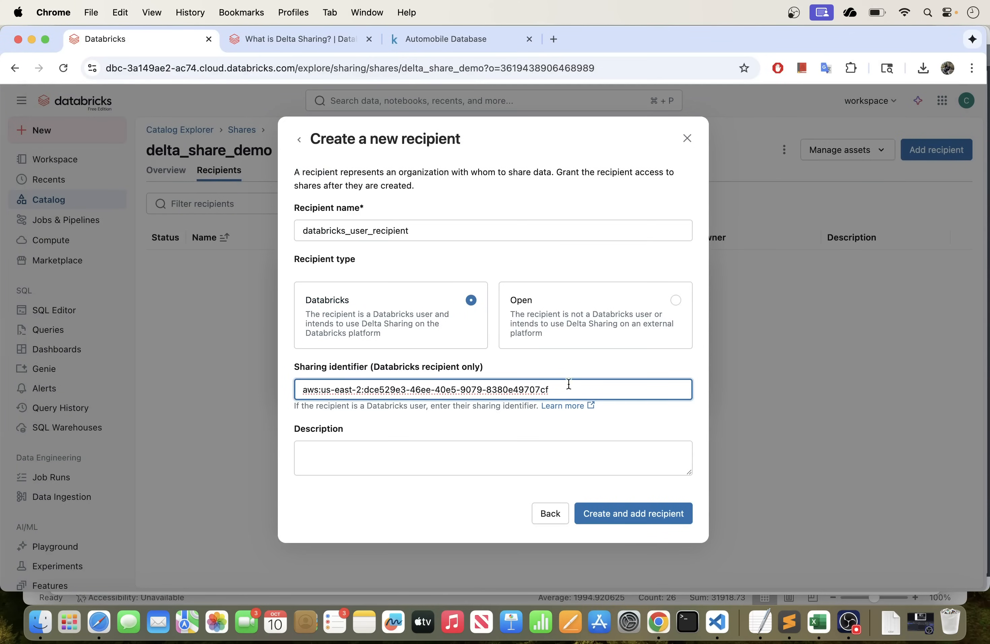
drag(563, 387, 298, 388)
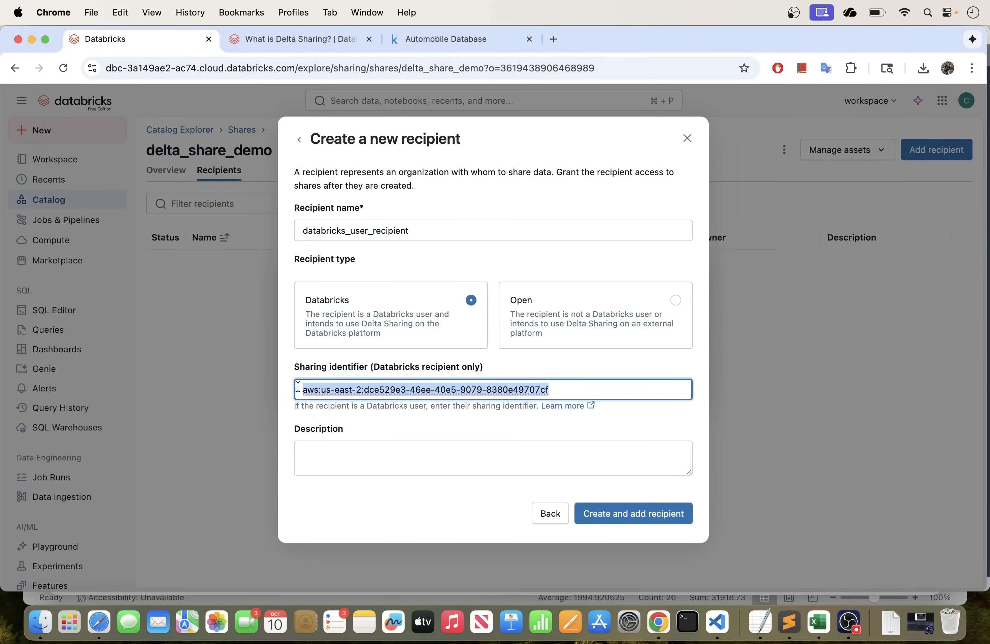
click(588, 388)
click(410, 432)
click(359, 456)
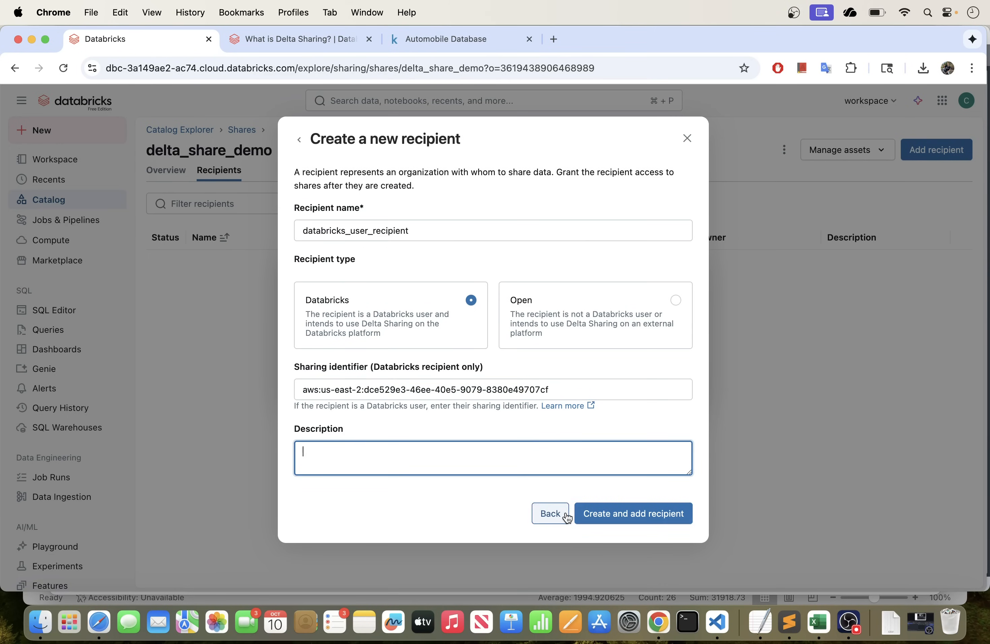
Create databricks_user_recipient, add it to the delta_share_demo share, and dismiss the notification
click(633, 520)
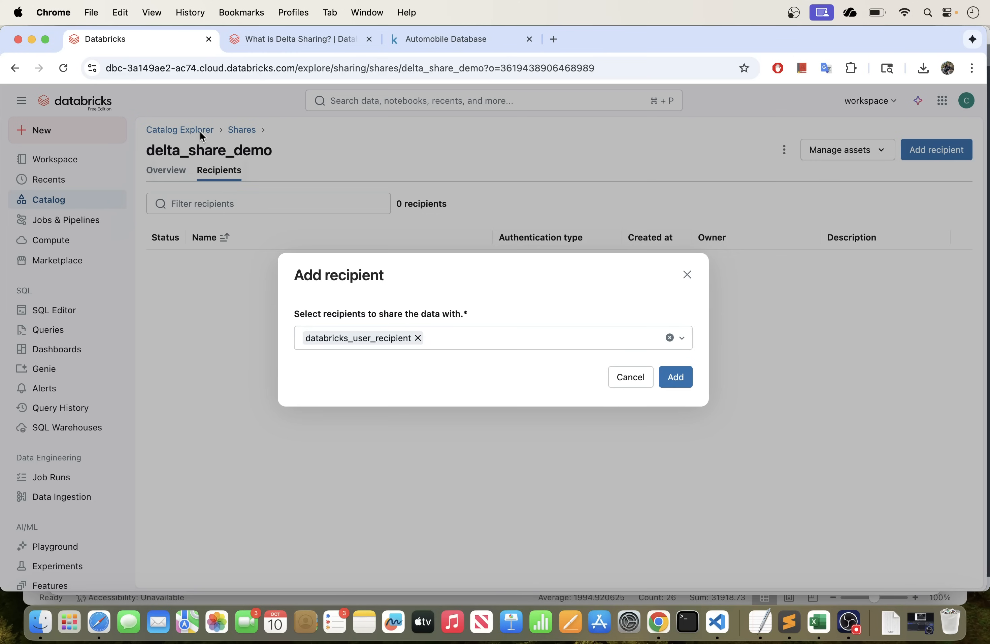
click(679, 379)
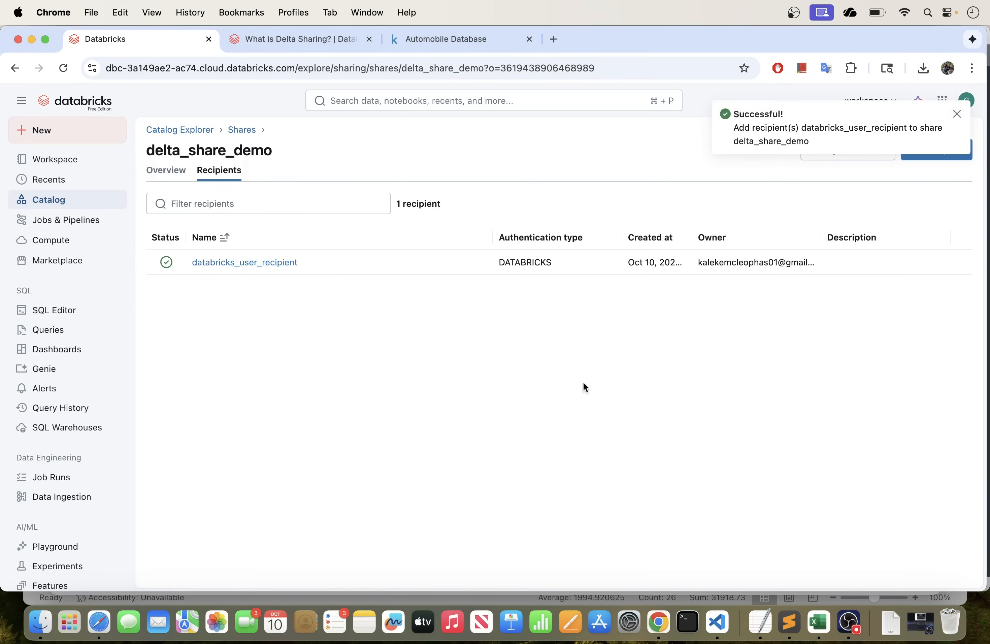
click(955, 120)
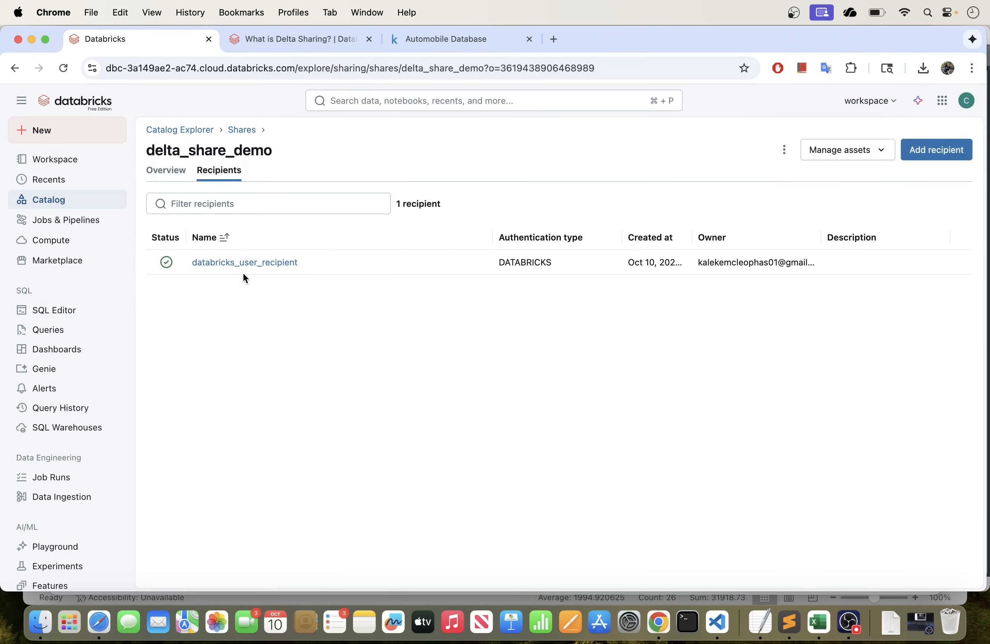
Review the assets and recipients of delta_share_demo and inspect the shared delta_sharing_schema
click(168, 178)
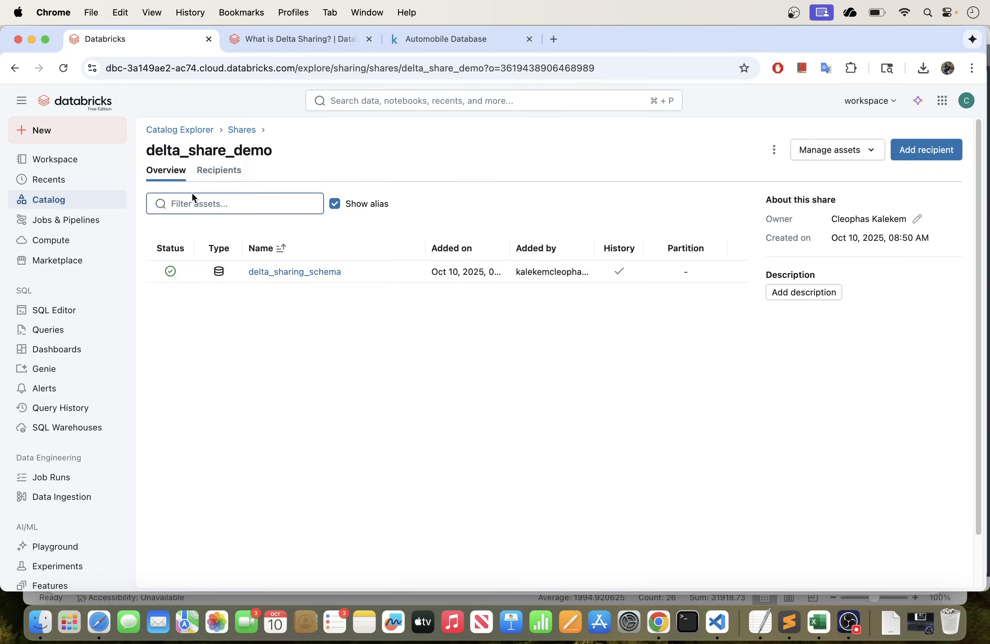
click(220, 178)
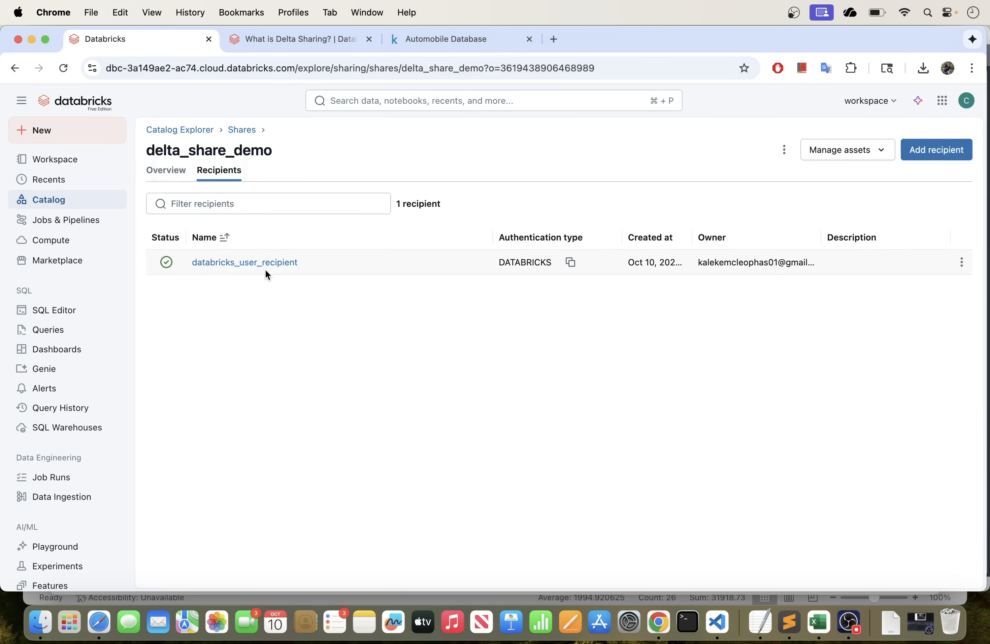
click(152, 175)
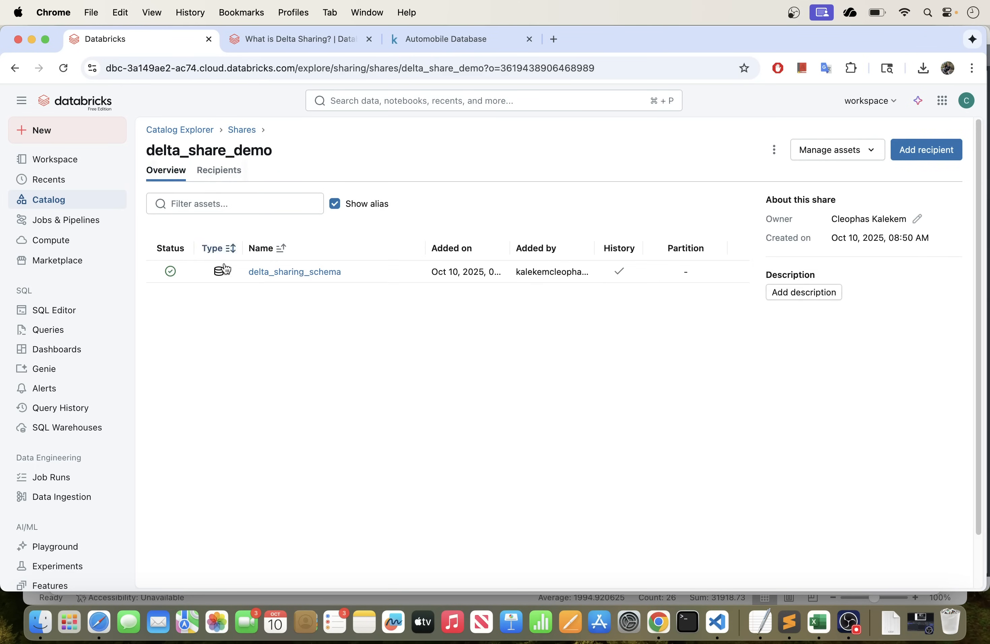
click(301, 273)
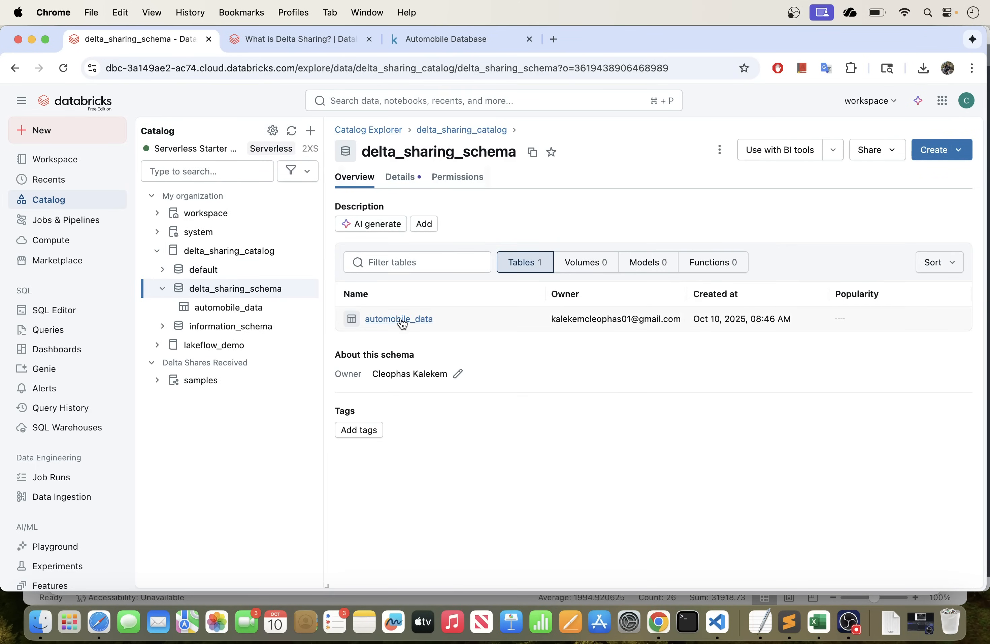
Reopen delta_share_demo from the shares provided by this workspace, view its databricks_user_recipient, and return to the share
click(82, 202)
click(370, 133)
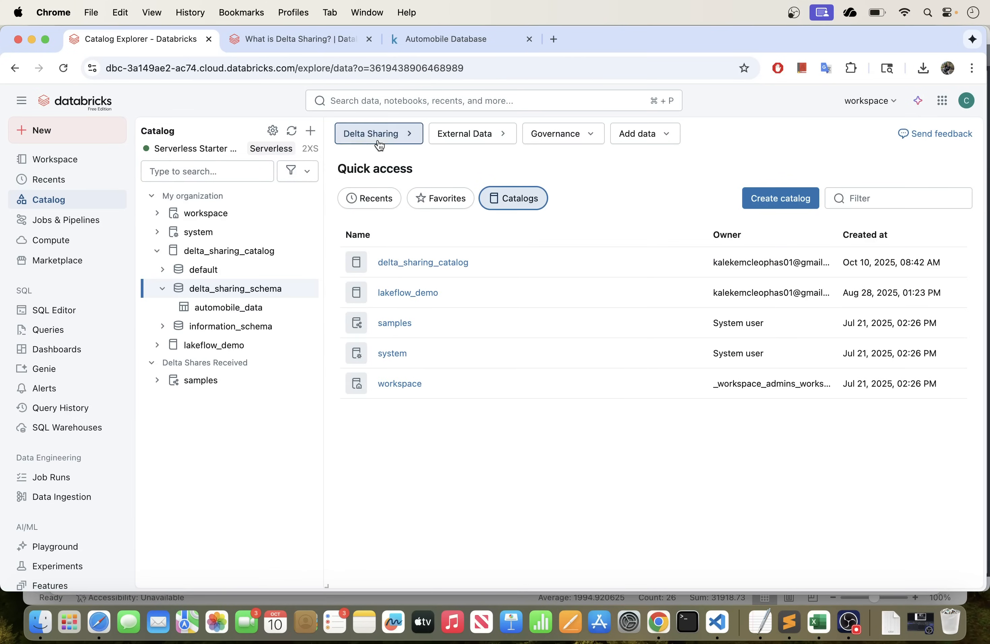
click(242, 175)
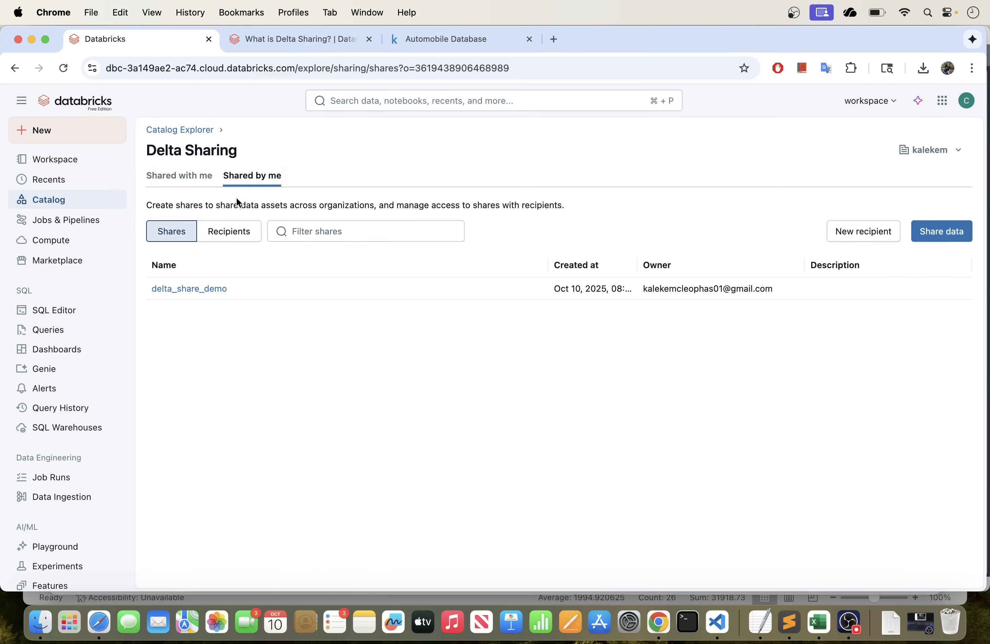
click(194, 288)
click(214, 172)
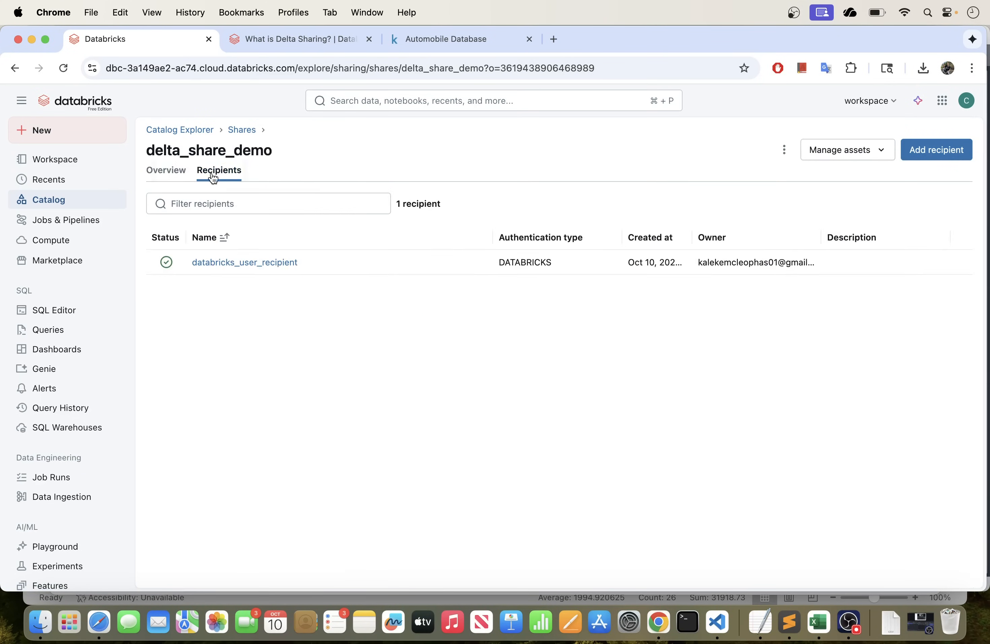
click(250, 267)
click(176, 273)
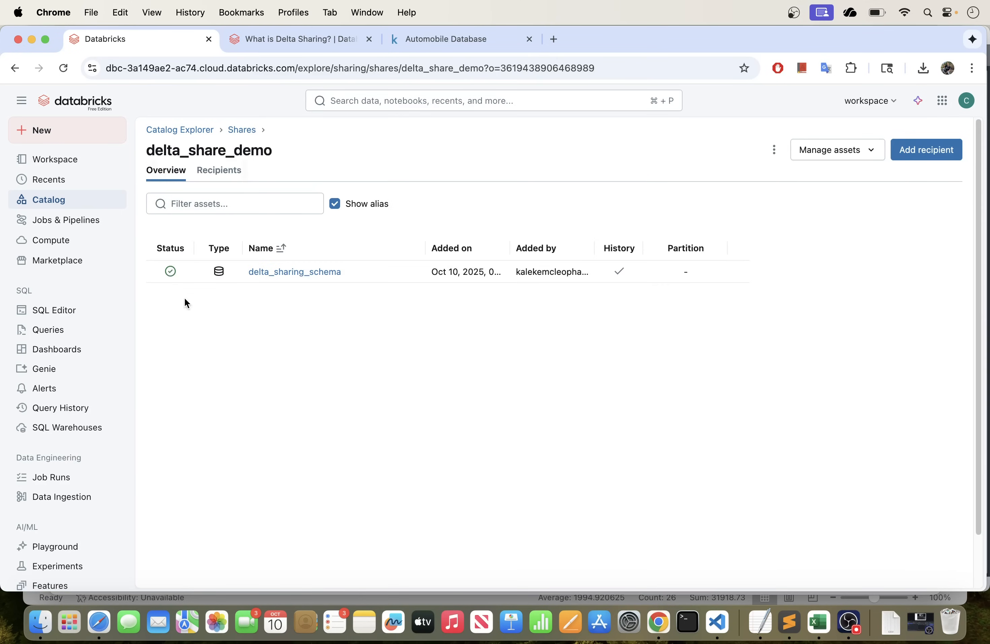
Open the shared delta_sharing_schema and view the sample data of its automobile_data table
click(278, 272)
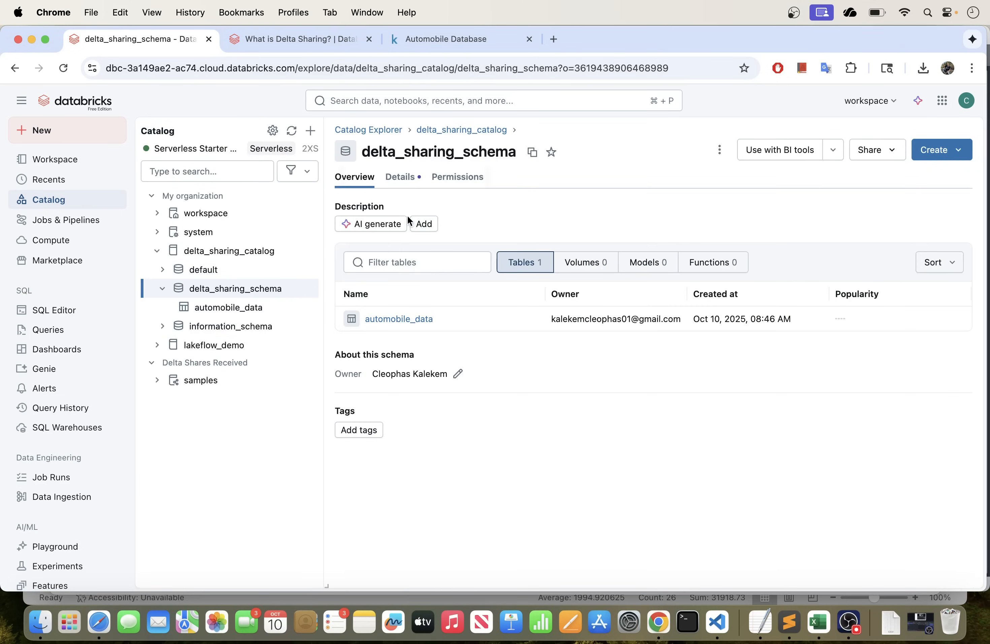
click(398, 319)
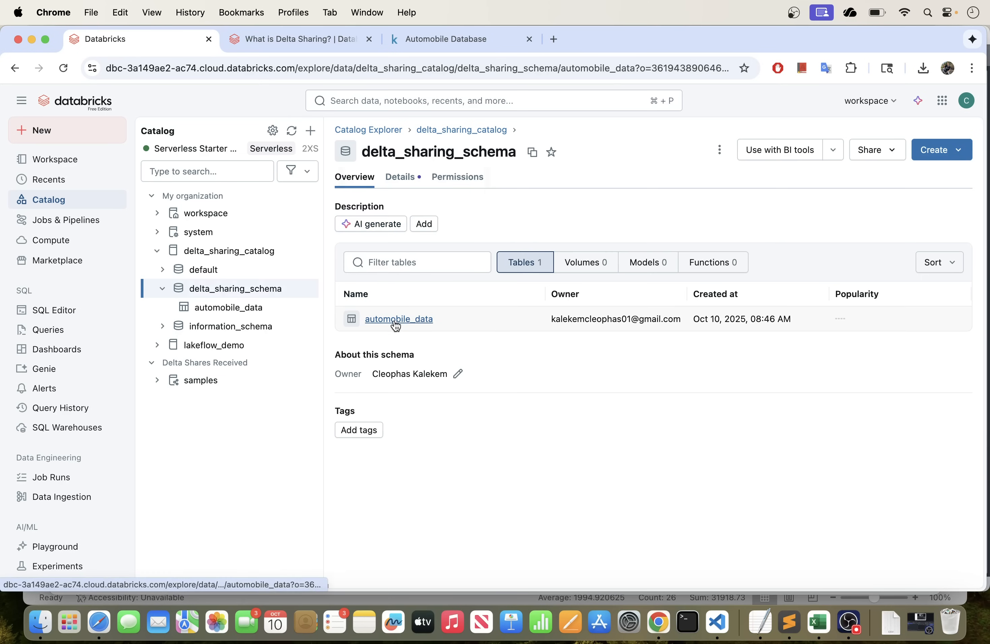
click(432, 186)
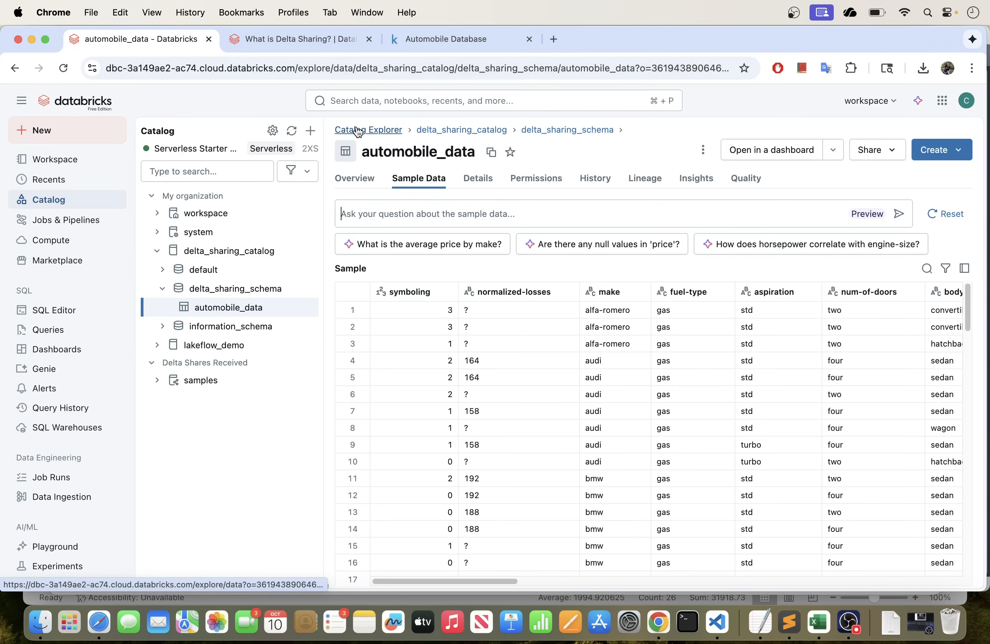
Go back from the table to the delta_share_demo share among the shares provided by this workspace
click(74, 200)
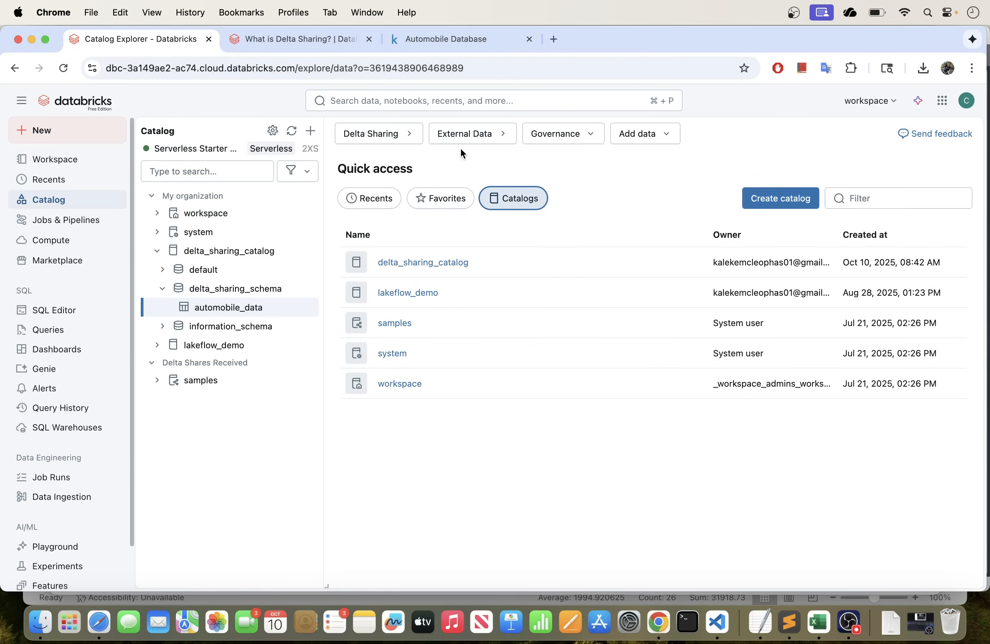
click(386, 134)
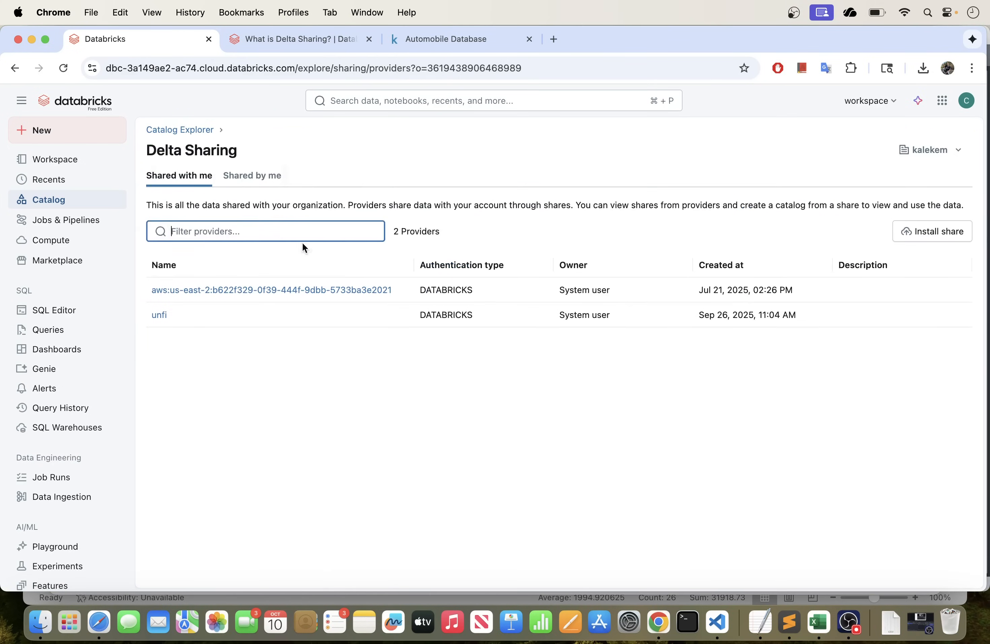
click(273, 176)
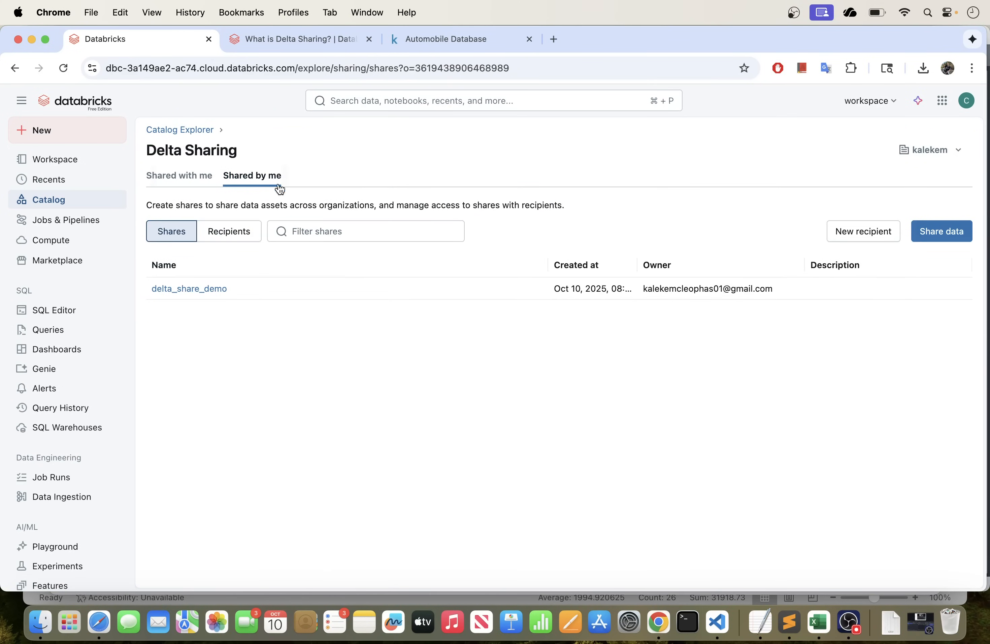
click(186, 289)
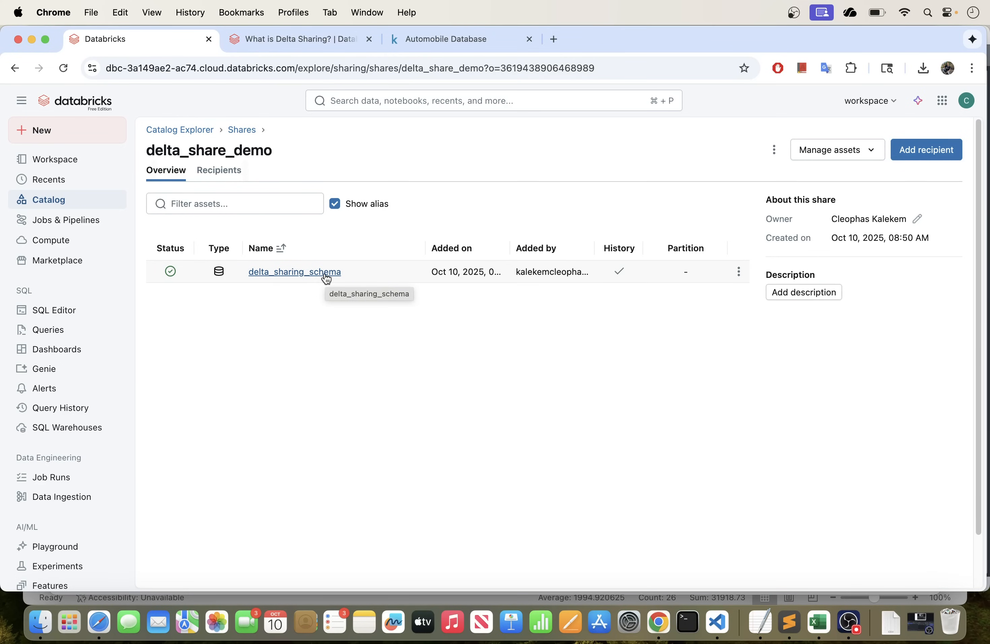
Compare the share's assets with its recipients and open the details of databricks_user_recipient
click(227, 179)
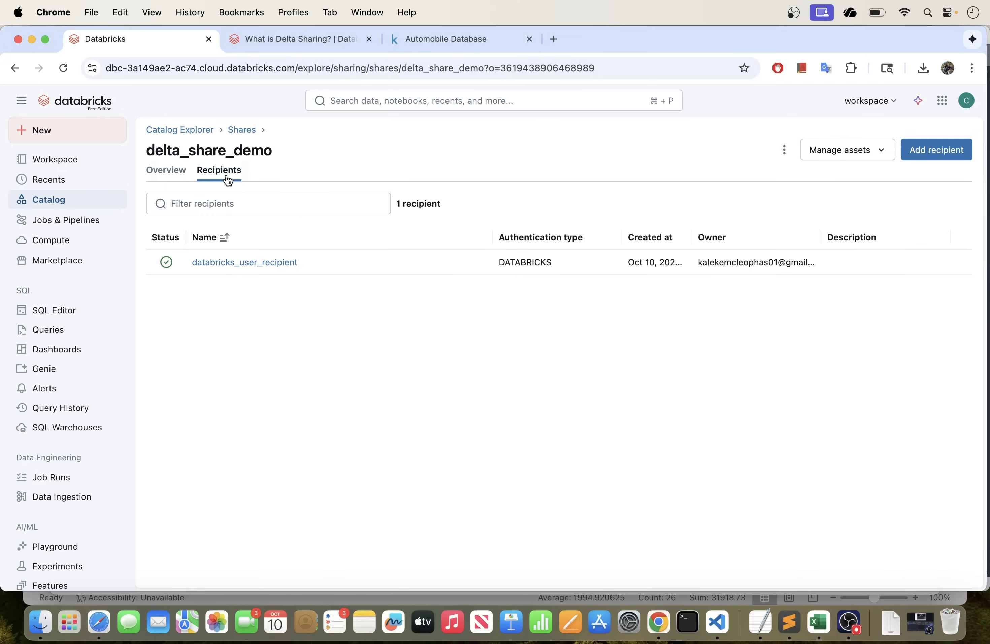
click(172, 174)
click(216, 178)
click(168, 176)
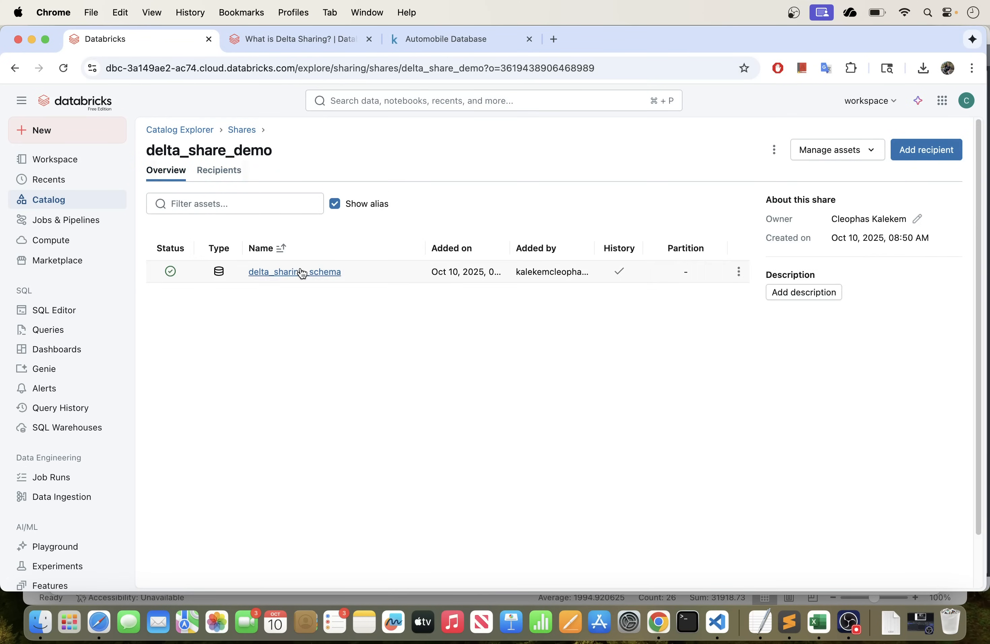
click(219, 170)
click(245, 263)
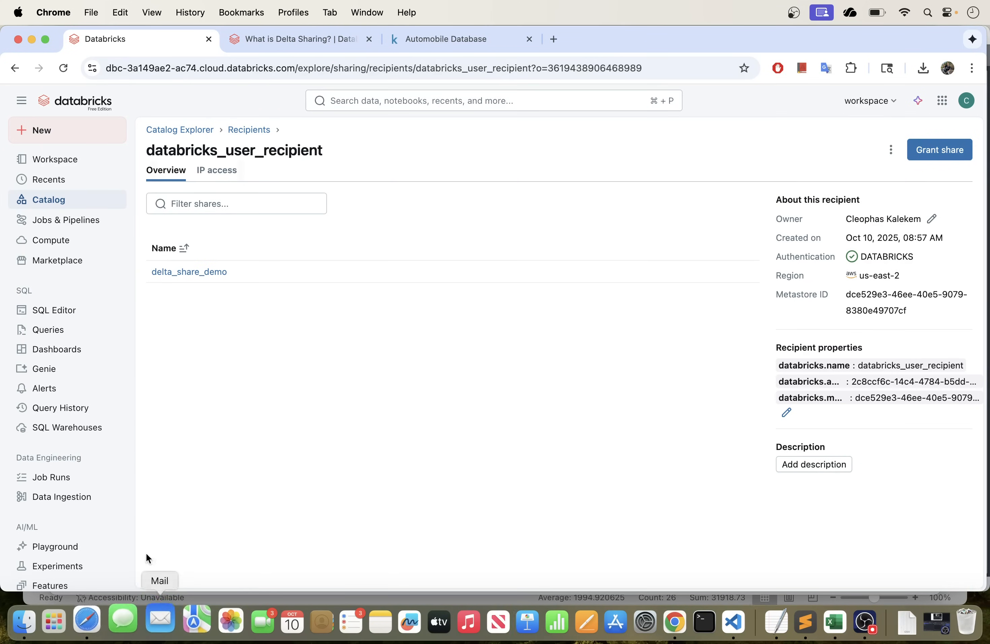
Switch to the recipient workspace in Safari, make it full screen, reload the Delta Sharing page, and close the Assistant
click(111, 626)
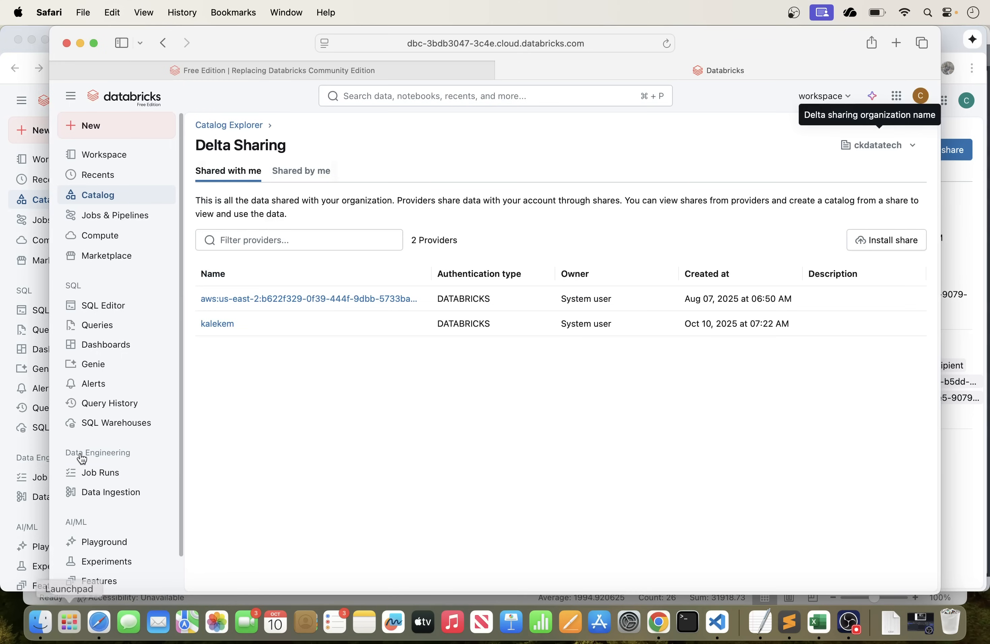
click(95, 44)
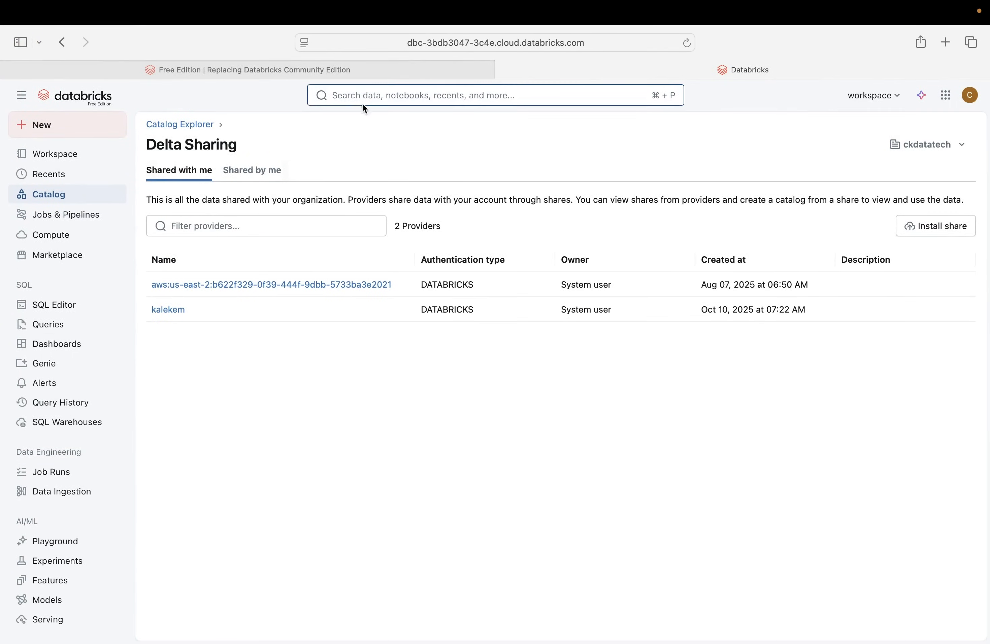
click(687, 42)
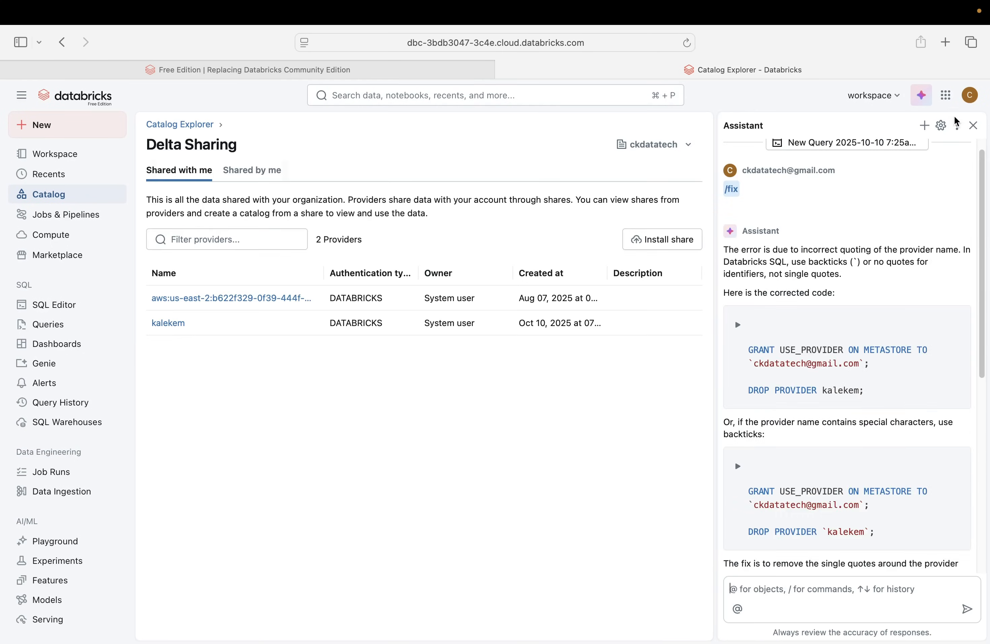
click(973, 126)
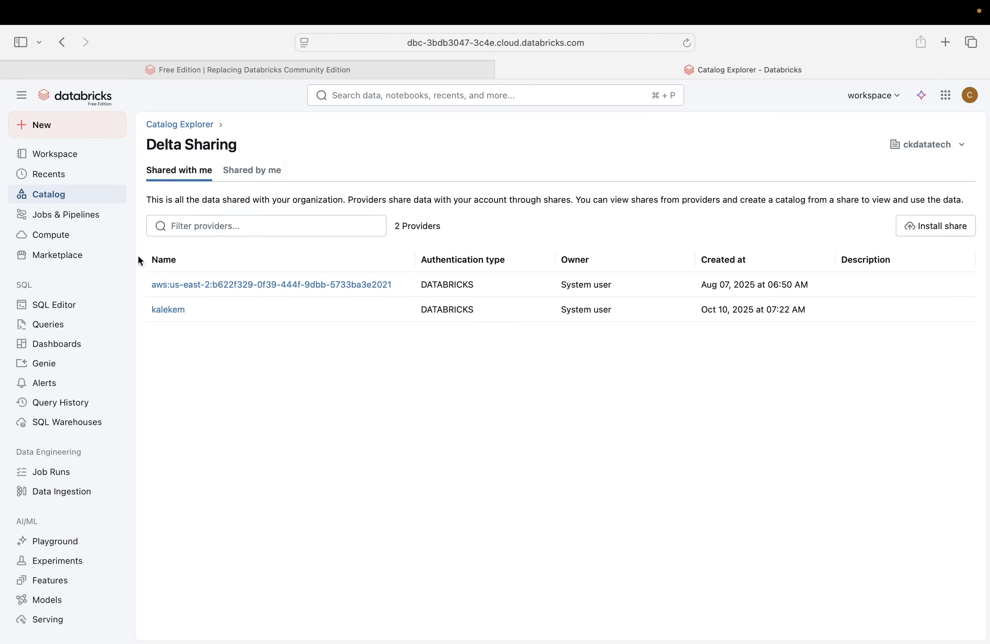
Look through the shares of the aws:us-east-2 provider and return to the provider list
click(194, 286)
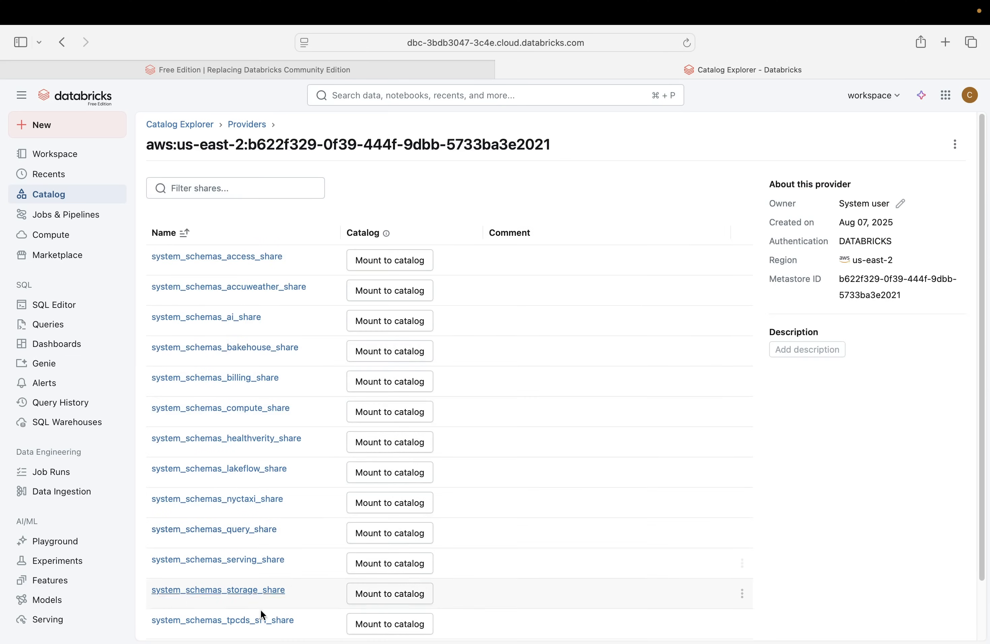
click(246, 125)
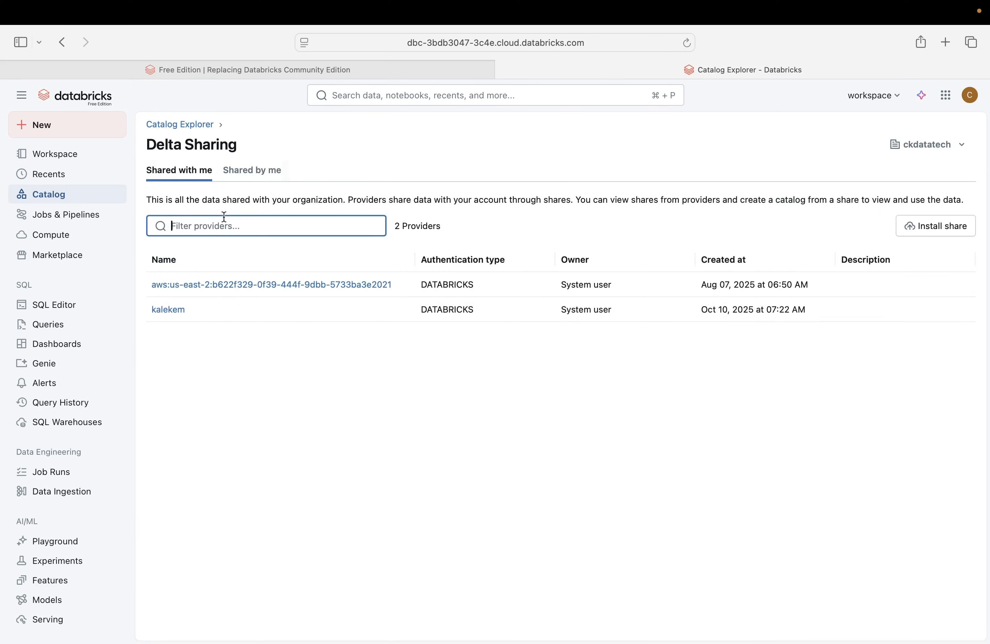
Open the delta_share_demo share from its provider, start mounting it, and check the existing catalogs offered as mount target
click(169, 310)
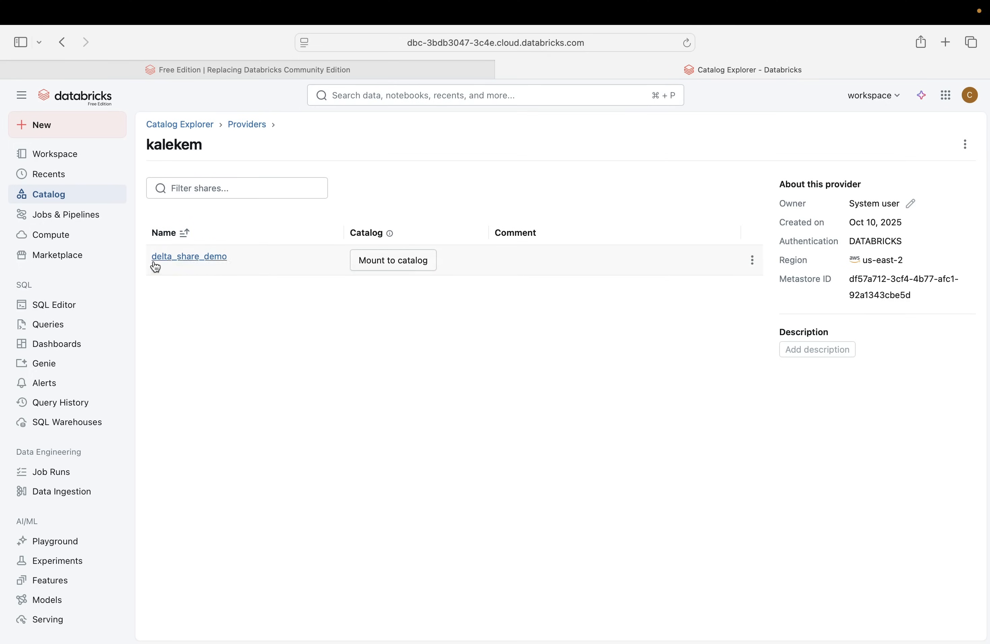
click(215, 258)
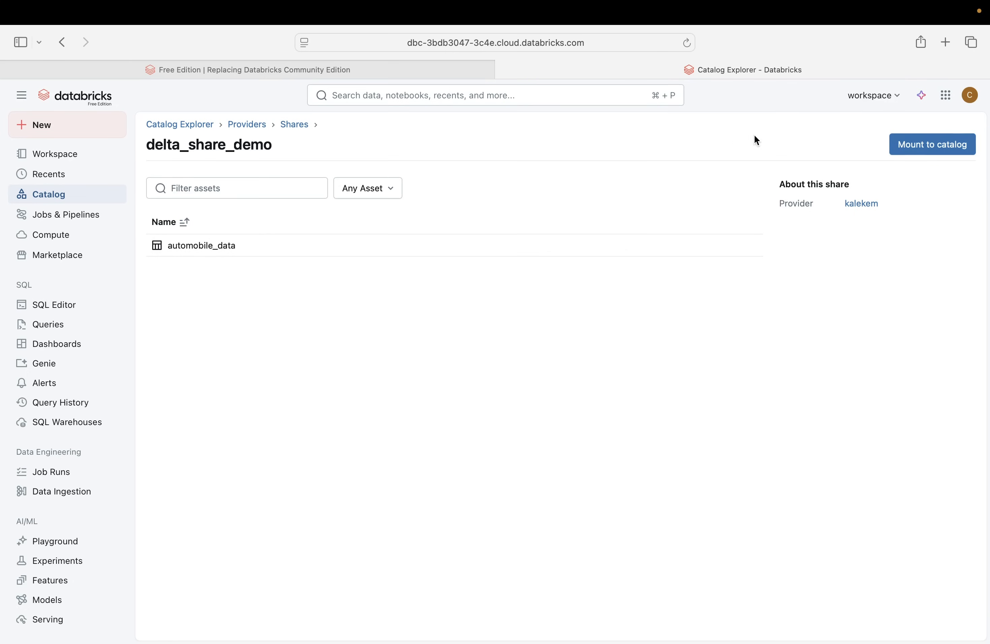
click(928, 157)
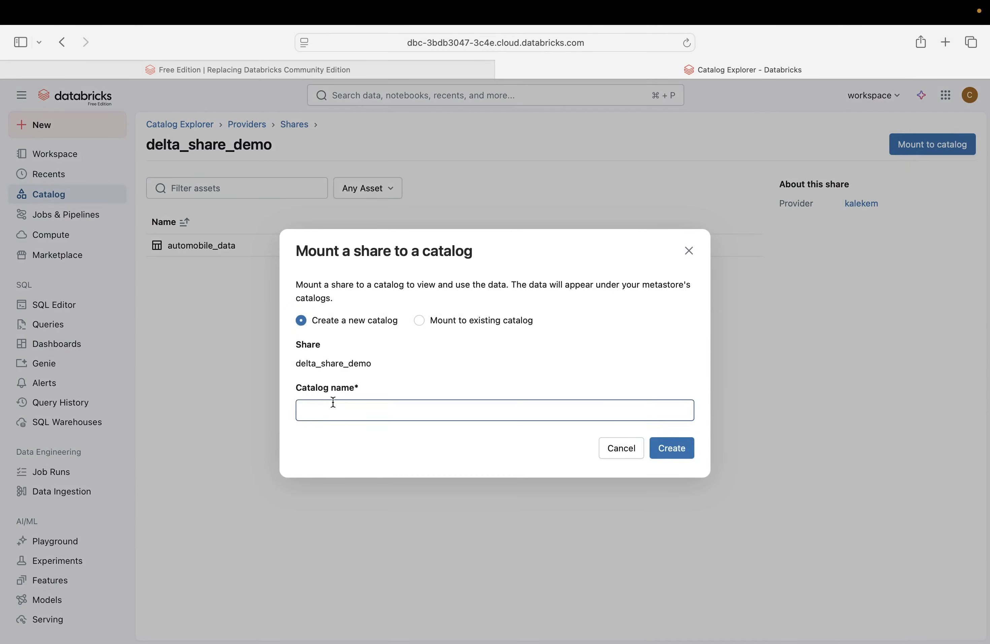
click(422, 325)
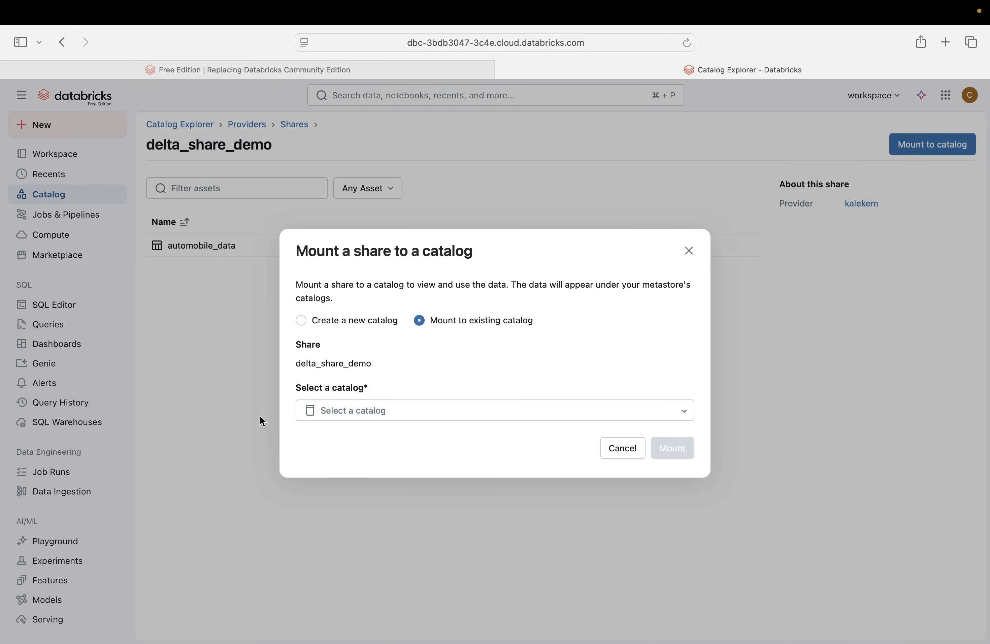
click(422, 413)
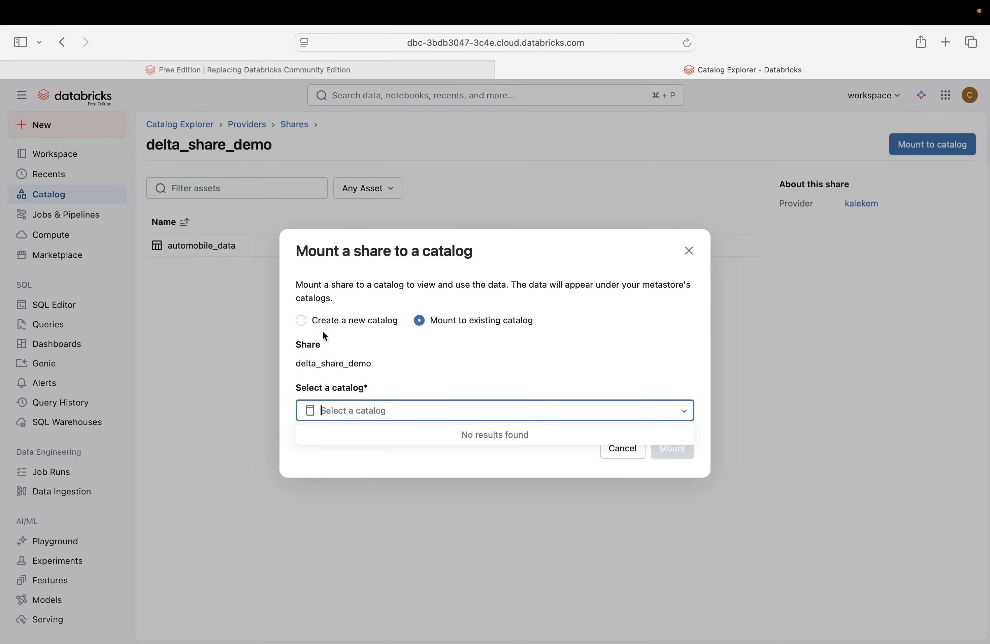
Mount the delta_share_demo share to a new catalog named delta_sharing_ctg
click(304, 323)
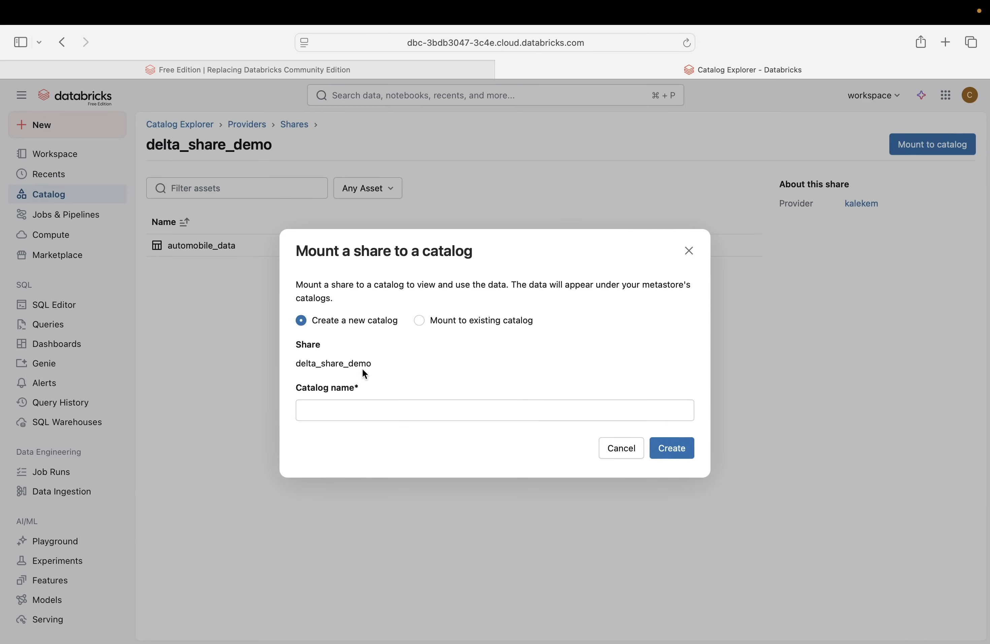
drag(374, 364, 268, 358)
click(406, 375)
click(366, 409)
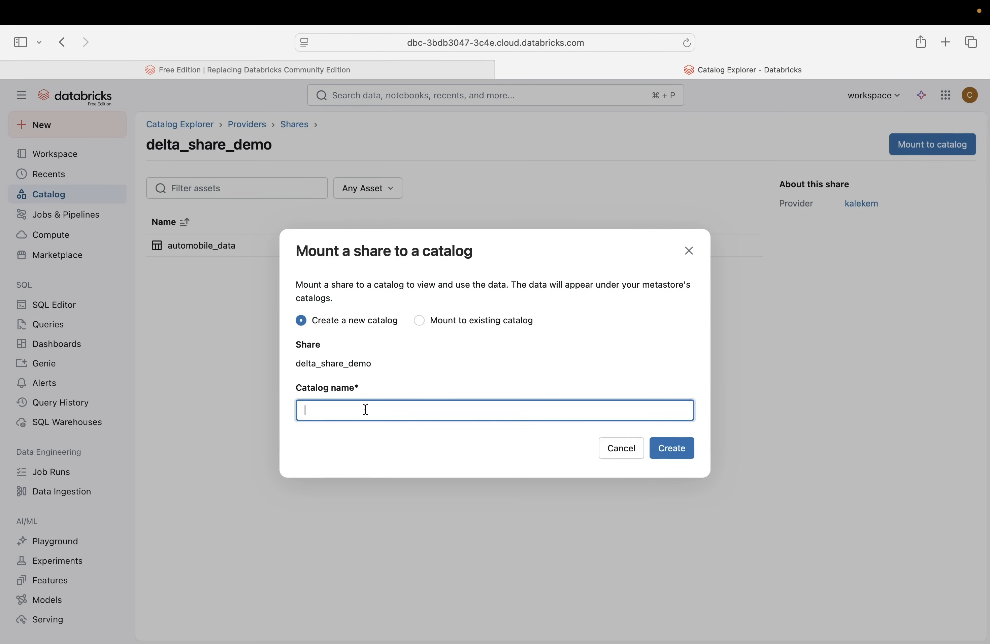
text(delta_sharing_ctg)
click(677, 449)
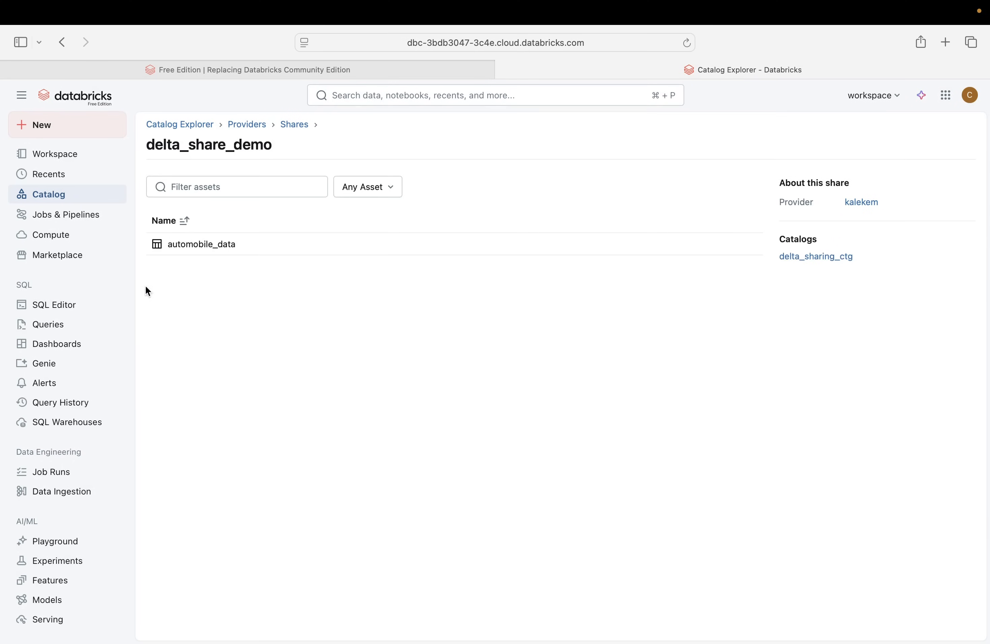
Browse the catalog tree, comparing the workspace catalog with the received delta_sharing_ctg catalog and expanding delta_sharing_schema
click(62, 196)
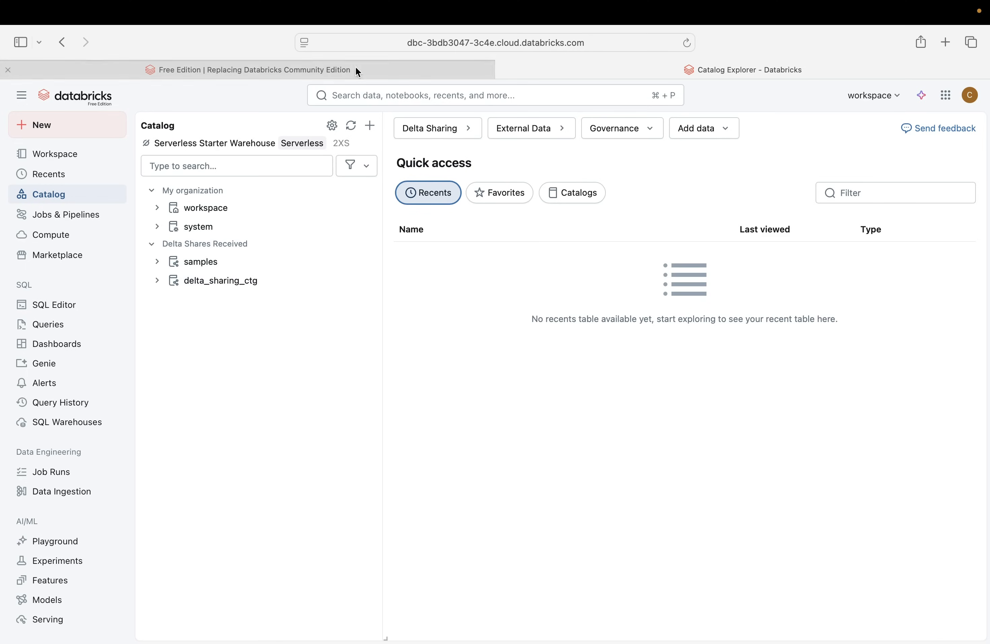
click(685, 43)
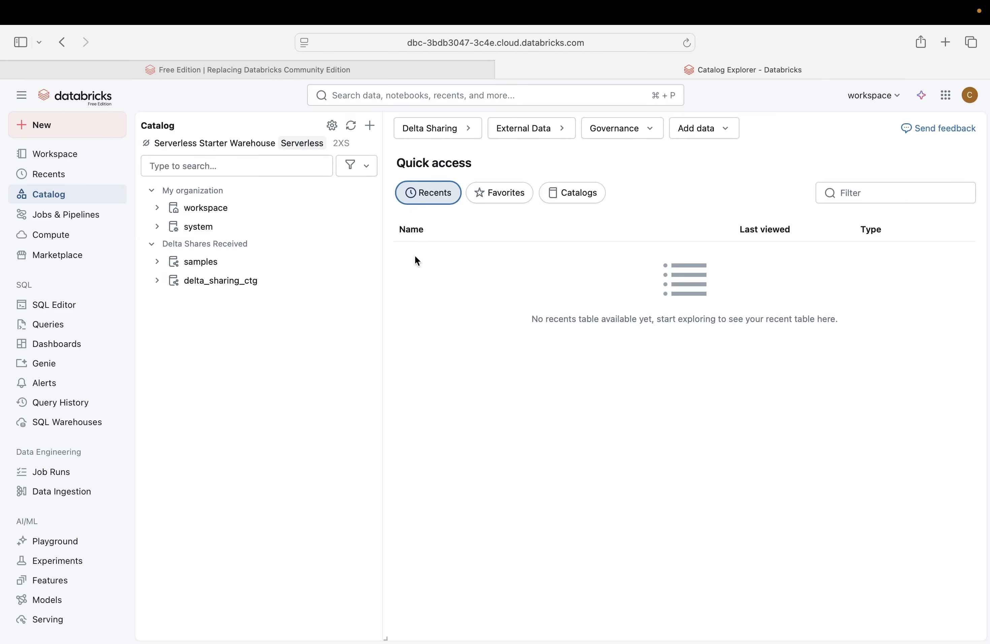
click(157, 208)
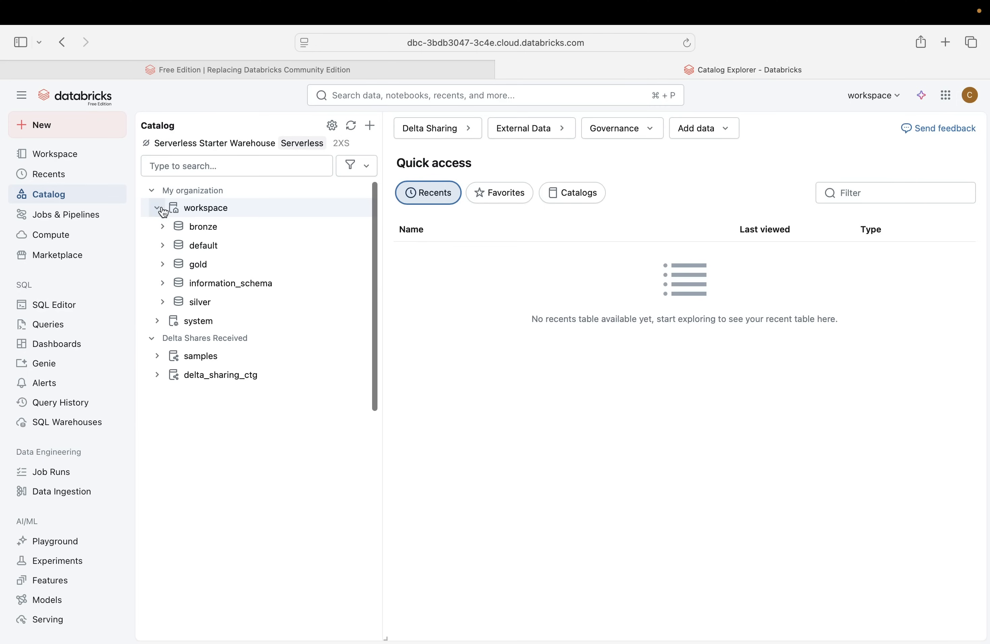
click(159, 208)
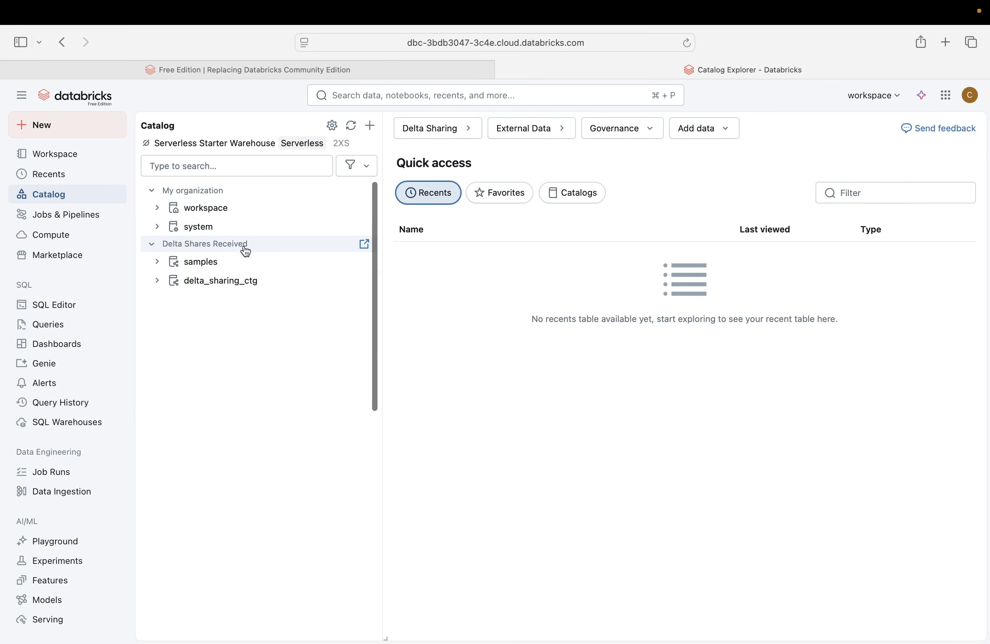
click(158, 282)
mouse_move(232, 282)
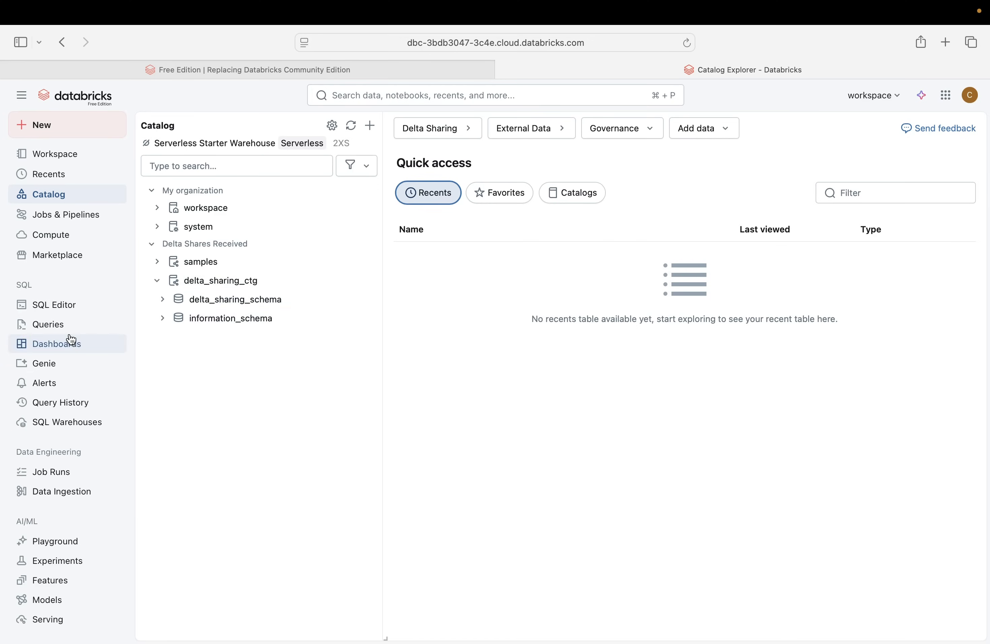
click(164, 301)
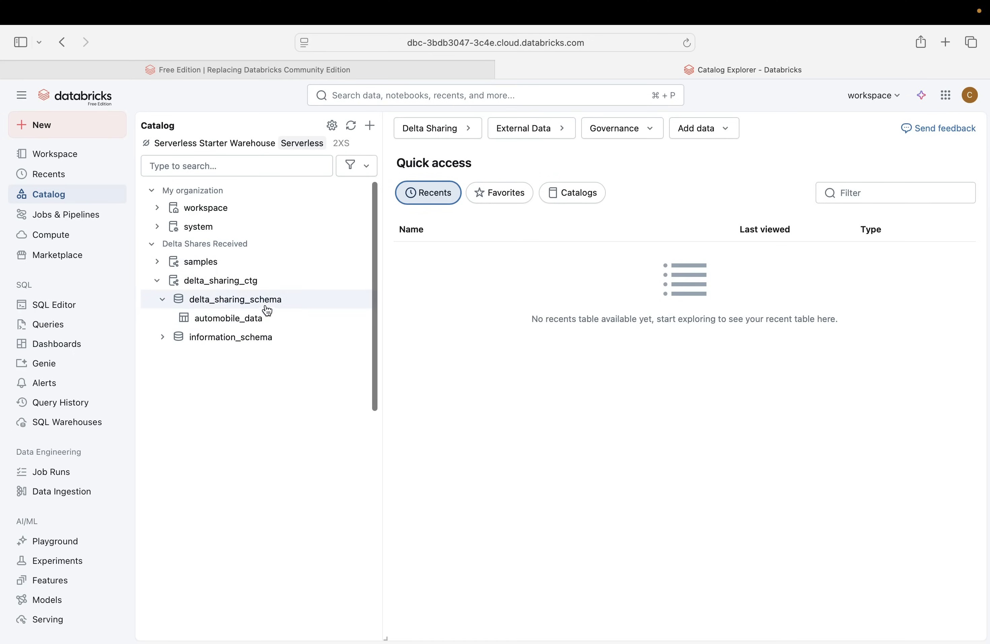
mouse_move(307, 307)
mouse_move(266, 308)
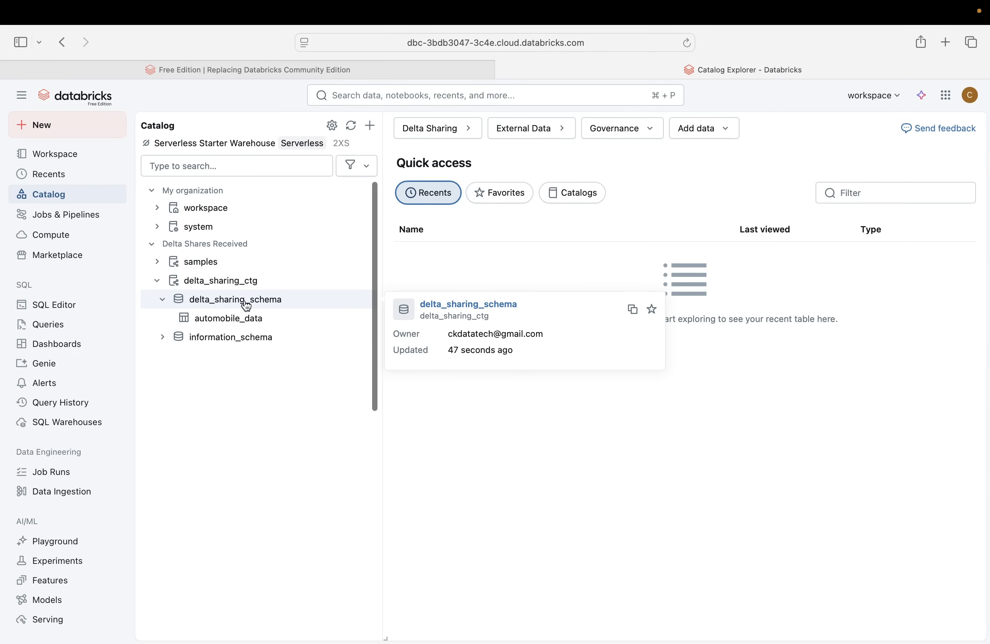
Open the automobile_data table in delta_sharing_schema and review its columns
click(262, 306)
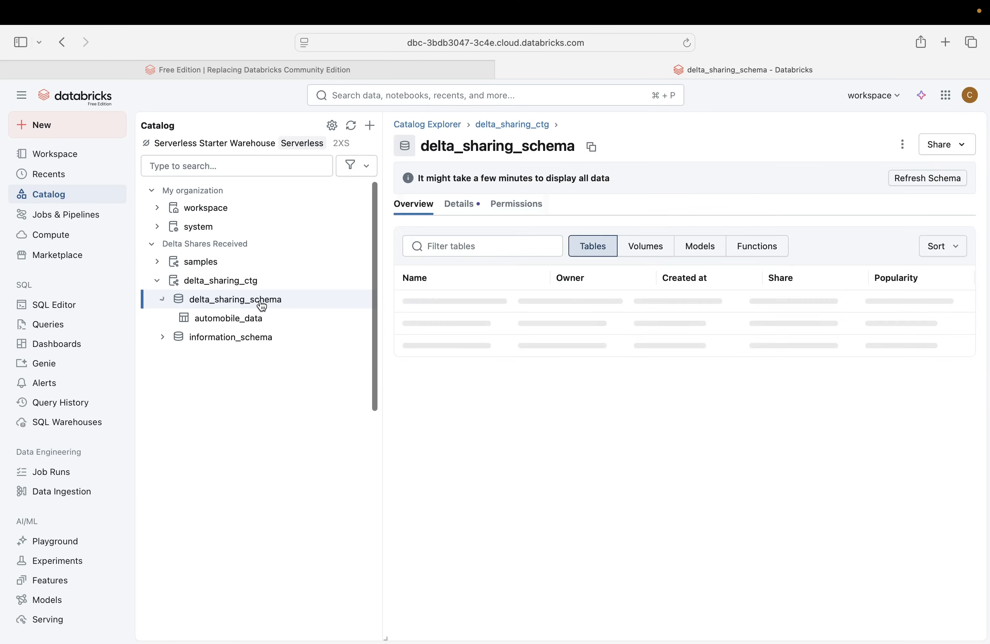
click(261, 321)
mouse_move(261, 322)
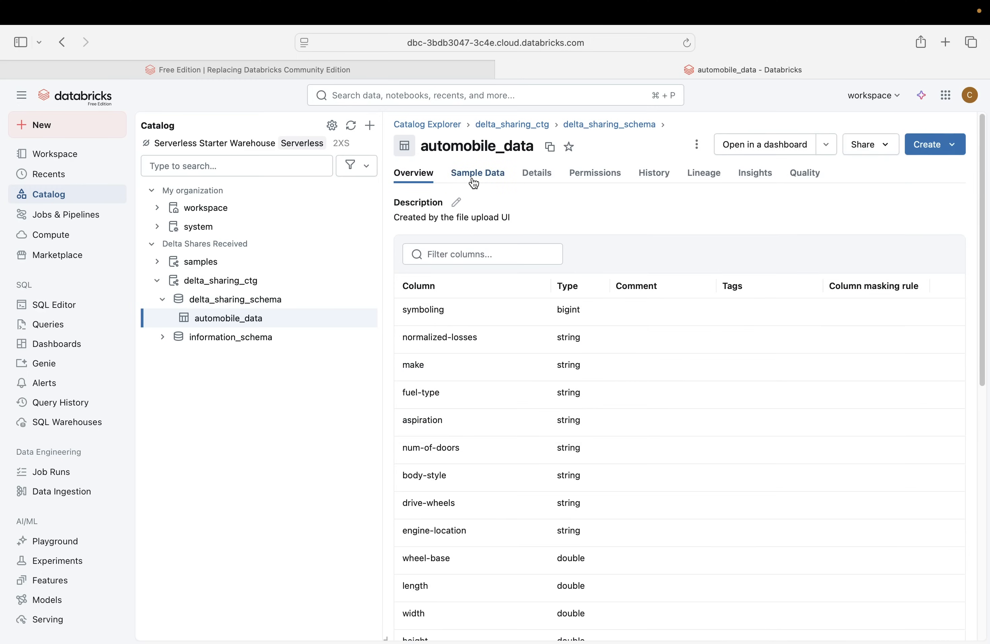
scroll(517, 485, down, 10)
scroll(519, 412, up, 10)
Start the Serverless Starter Warehouse for automobile_data's sample data and narrow the catalog tree
click(477, 180)
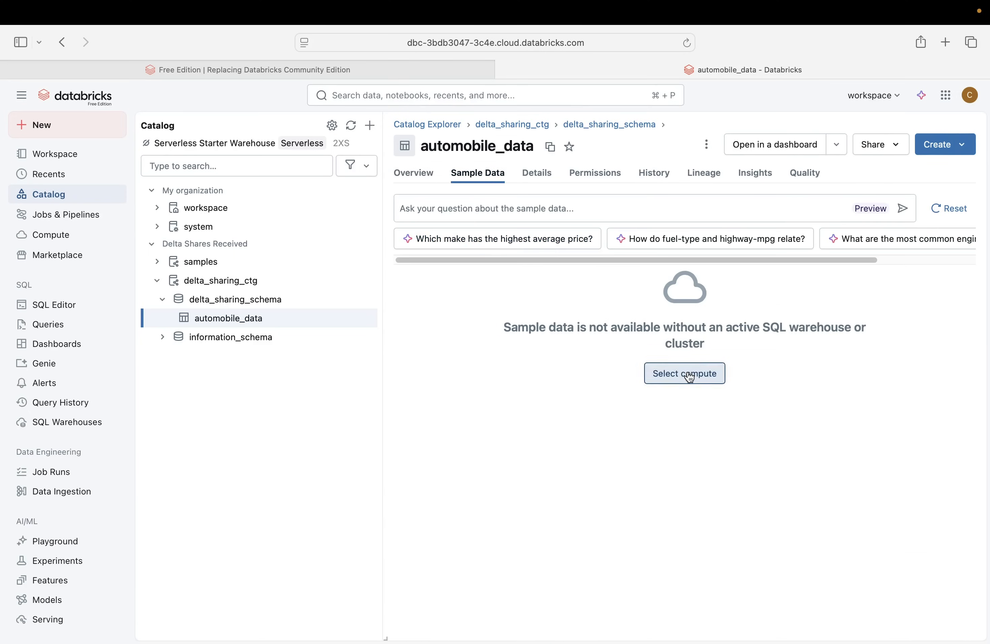
click(684, 383)
click(646, 389)
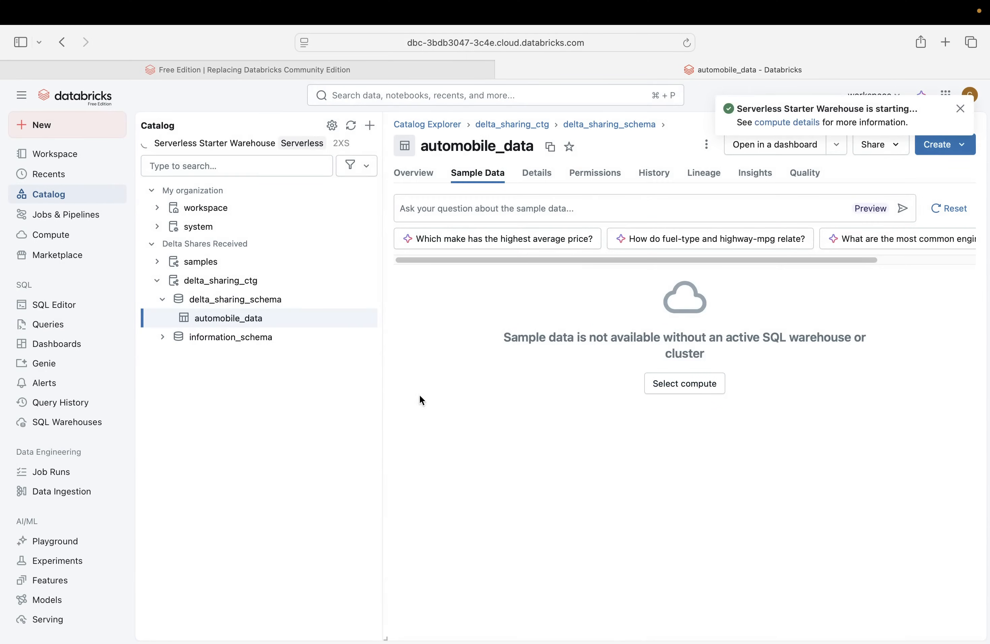
drag(382, 393, 294, 413)
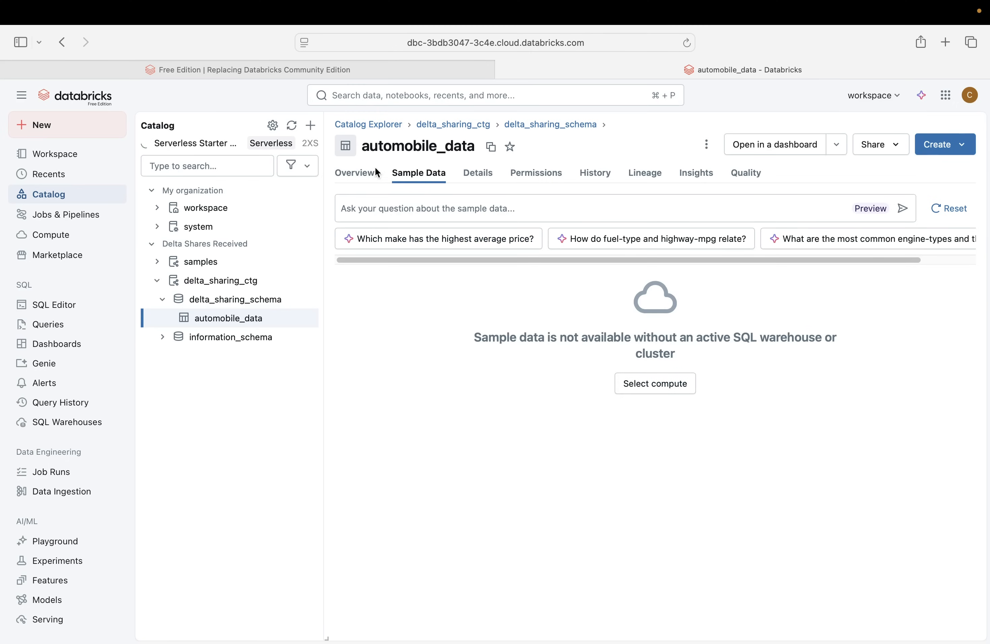
Reload the sample data of automobile_data from its overview and examine the shared table's rows and details
click(365, 173)
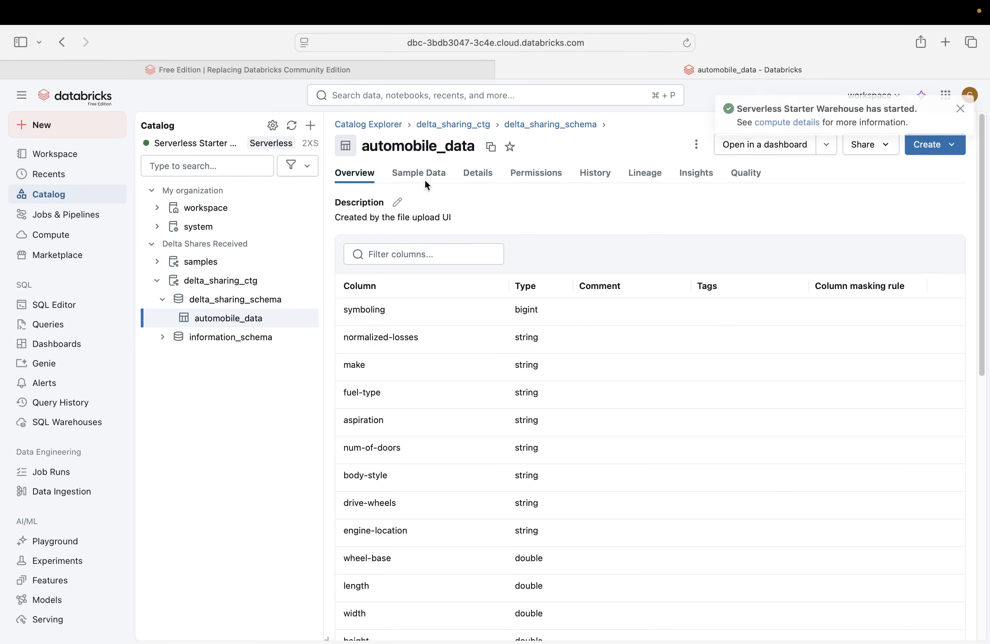
click(427, 184)
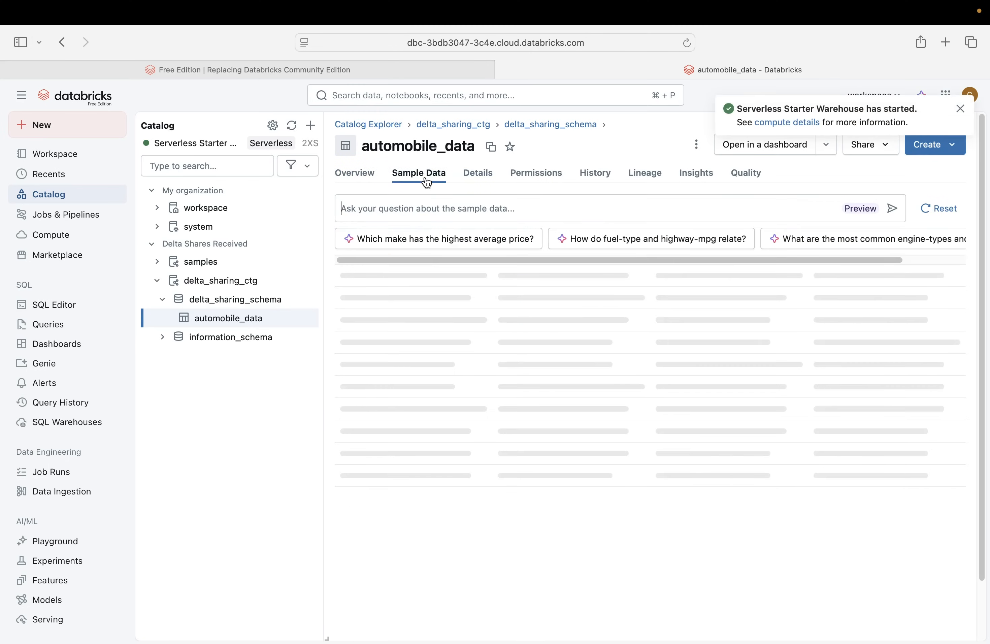
click(961, 108)
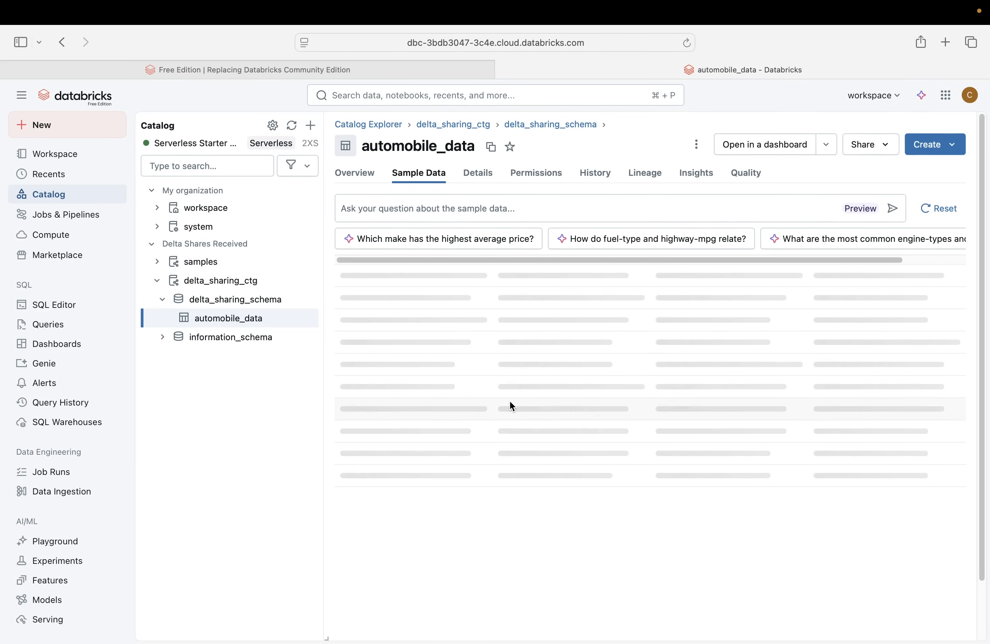
click(354, 182)
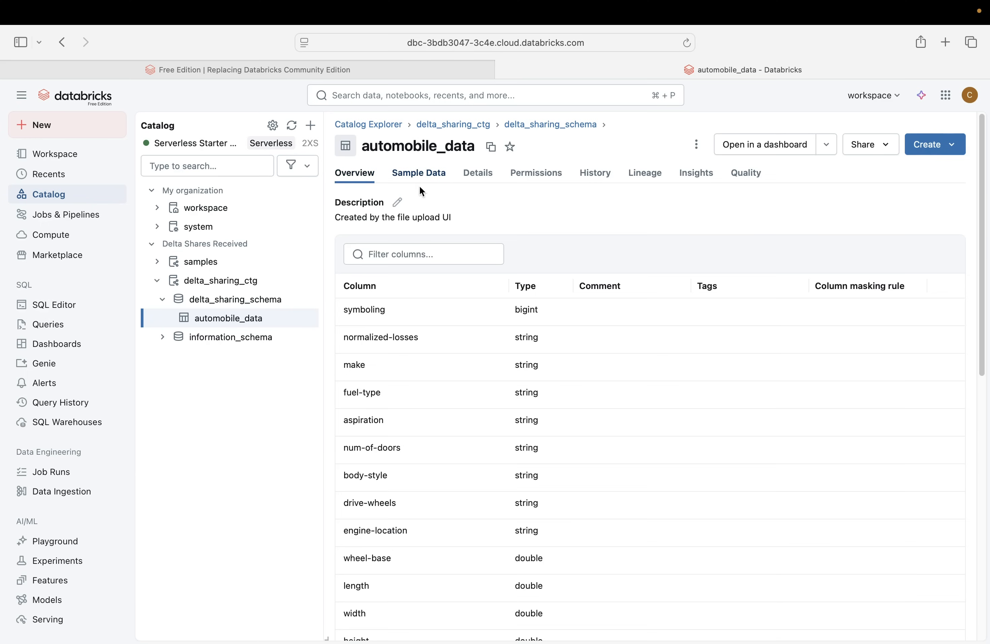
click(419, 181)
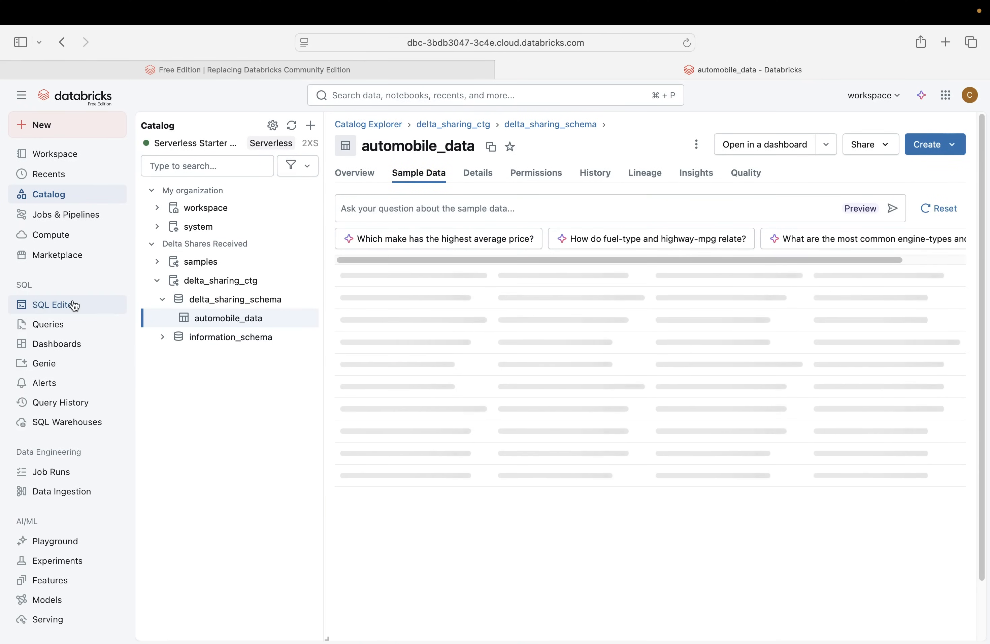
mouse_move(211, 320)
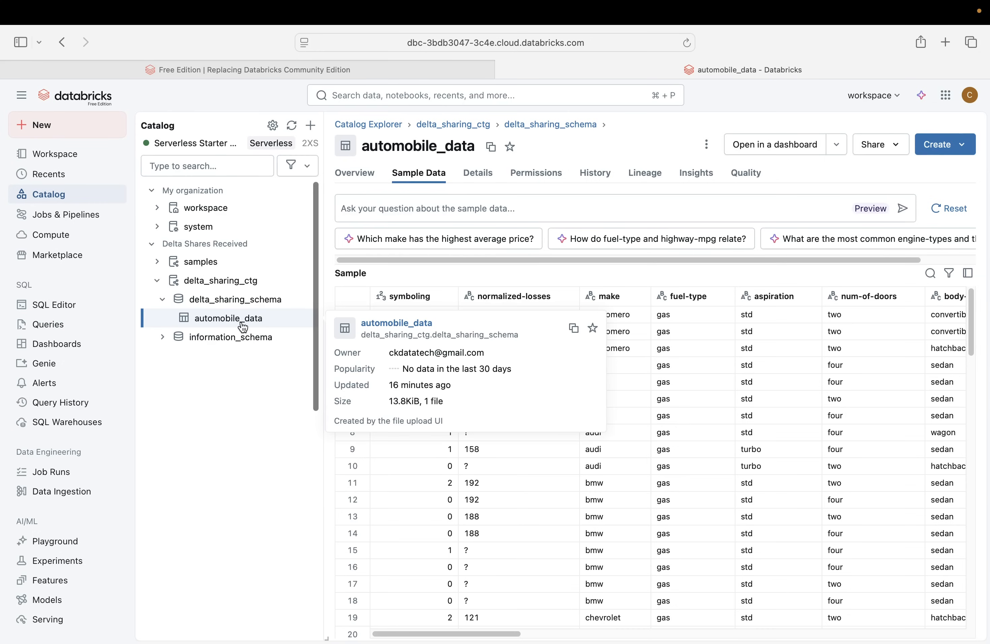
Create a new empty query in the SQL editor
click(69, 310)
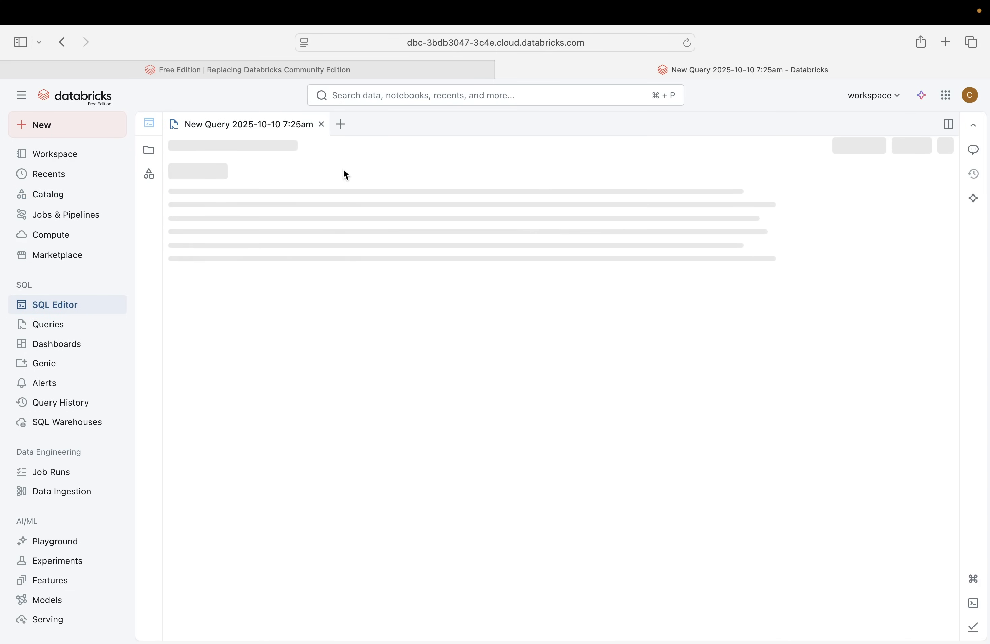
click(341, 128)
click(353, 154)
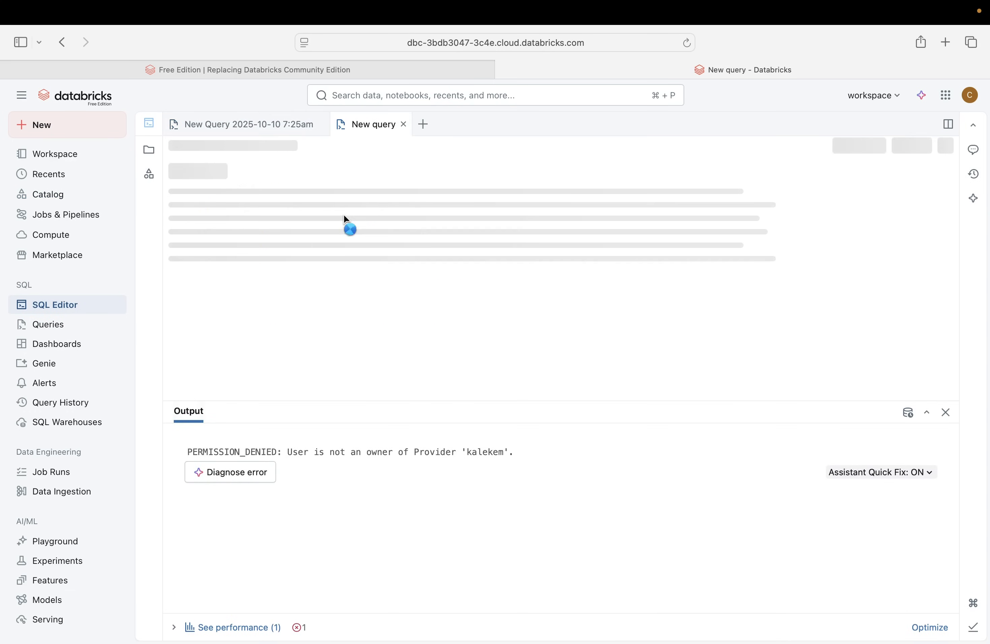
Run "select * from delta_sharing_ctg.delta_sharing_schema.automobile_data" and enlarge the results area
text(s)
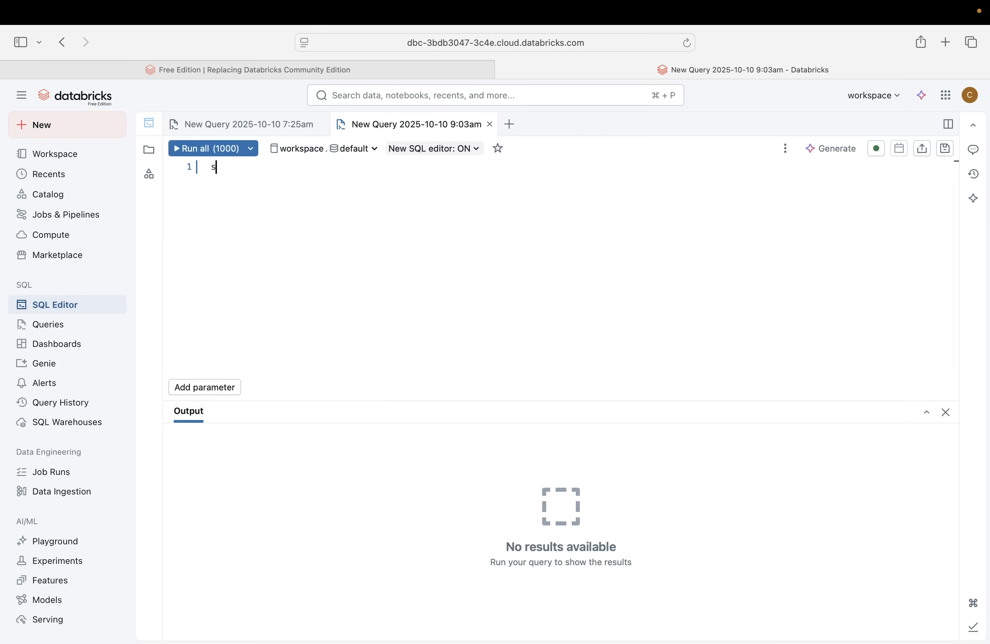
text(elect * from del)
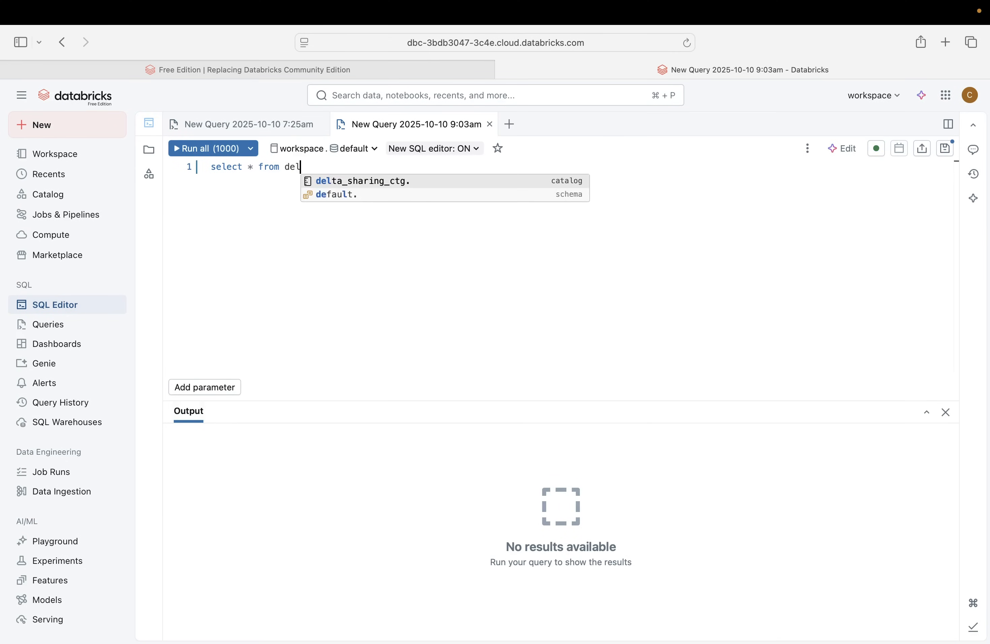
key(Tab)
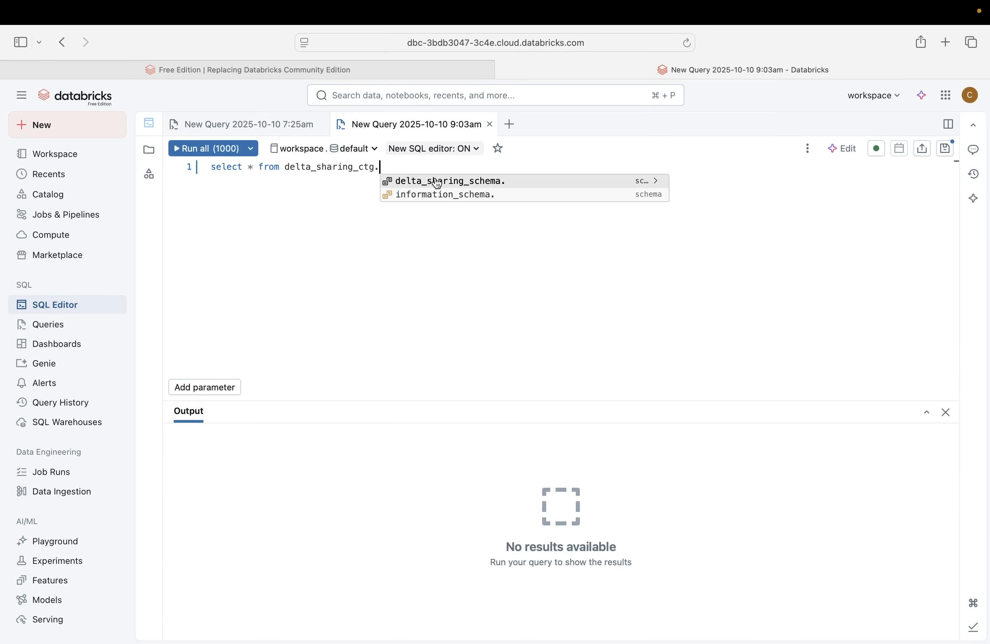
click(470, 183)
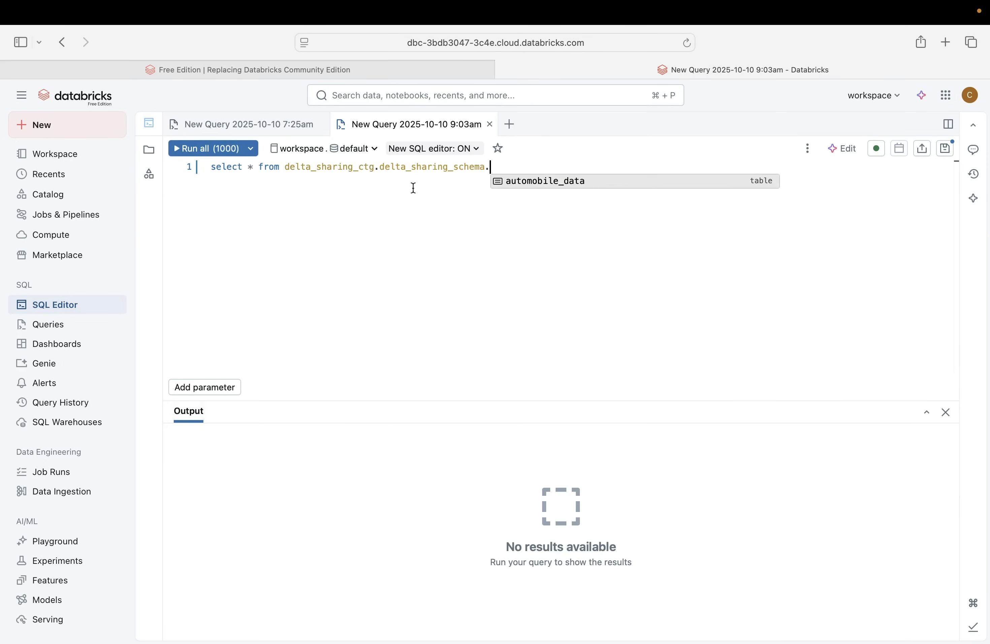
click(533, 188)
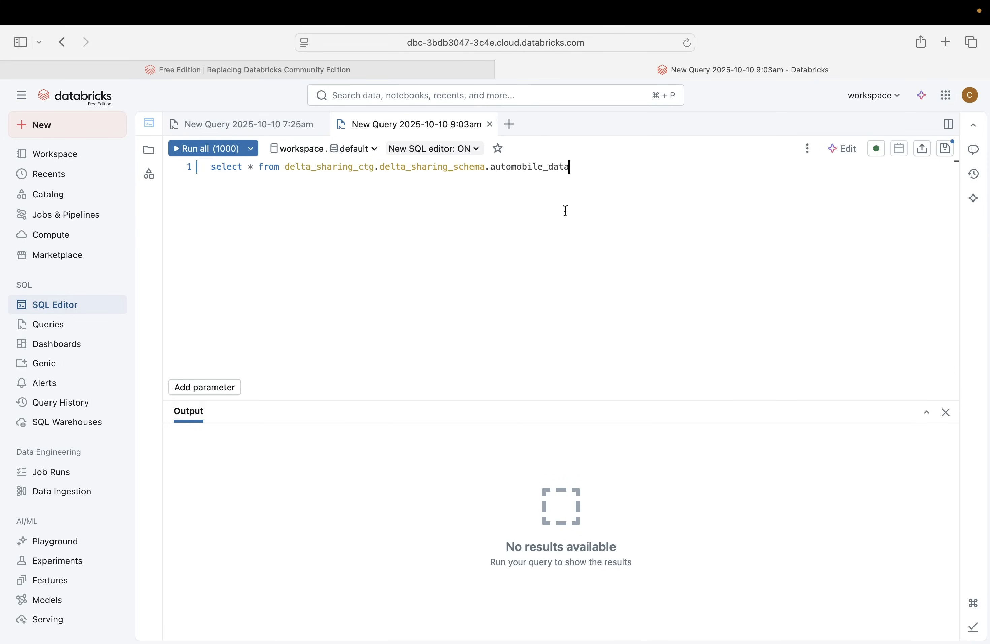
click(207, 148)
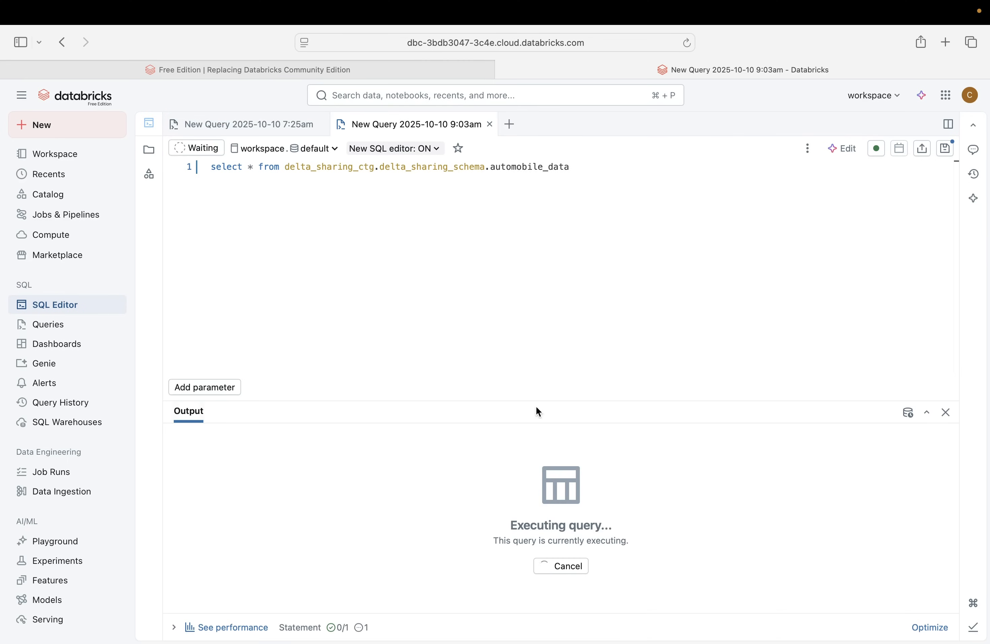
drag(539, 401, 527, 233)
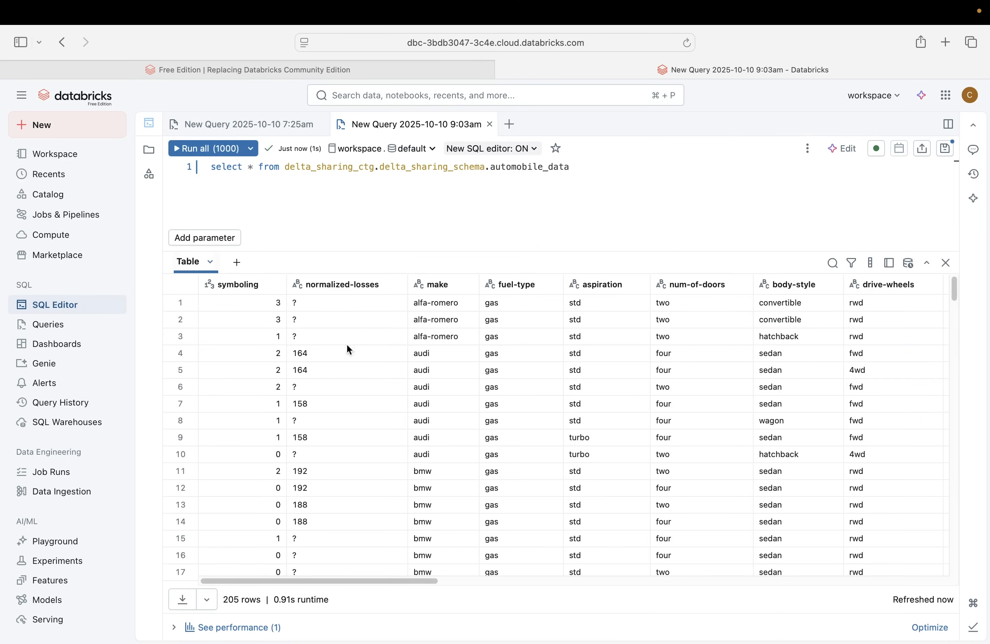
Check the query result's row count and review the Delta Shares Received group in the catalog tree
drag(344, 581, 276, 578)
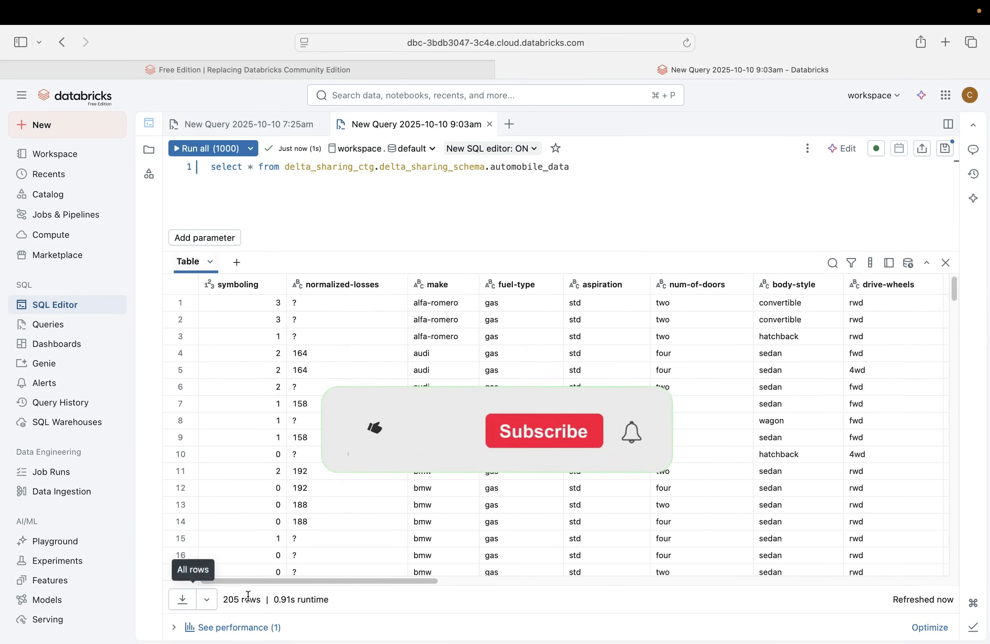
double_click(230, 599)
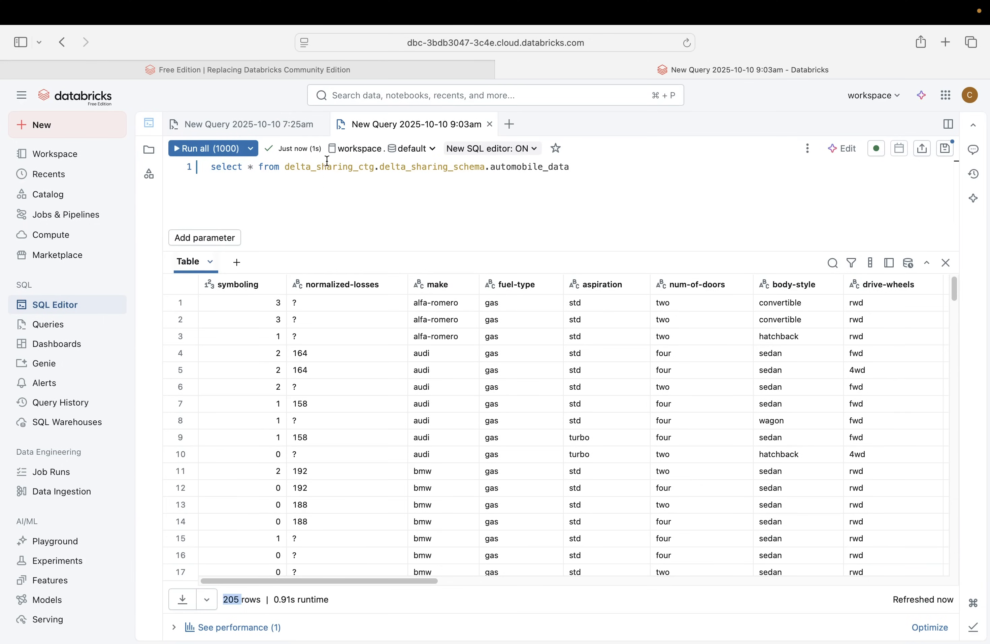
click(52, 194)
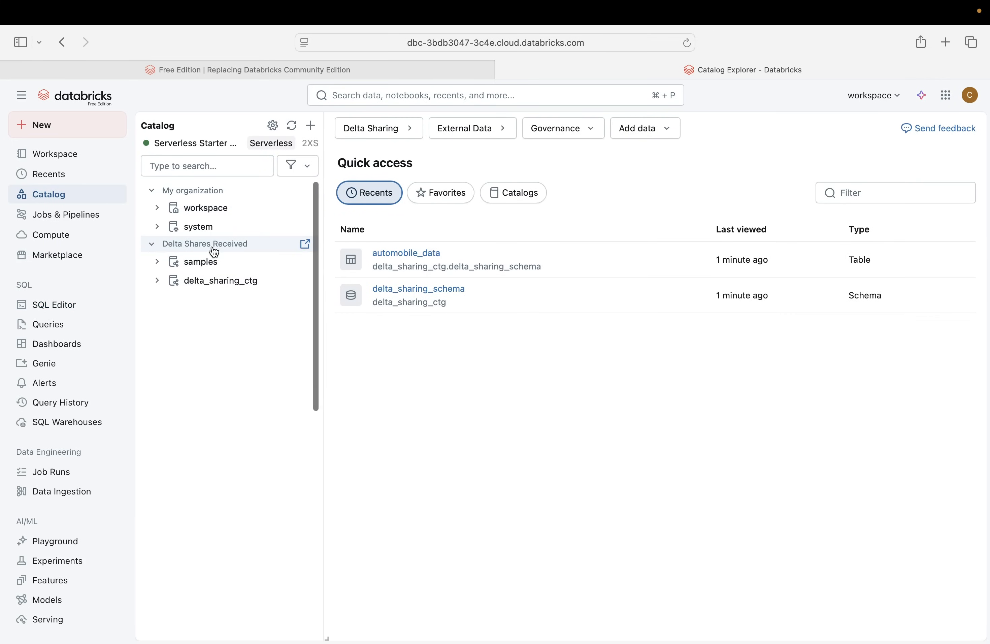
click(152, 247)
click(152, 247)
Open Delta Sharing from the catalog and compare the data shared with and shared by the recipient workspace
click(397, 130)
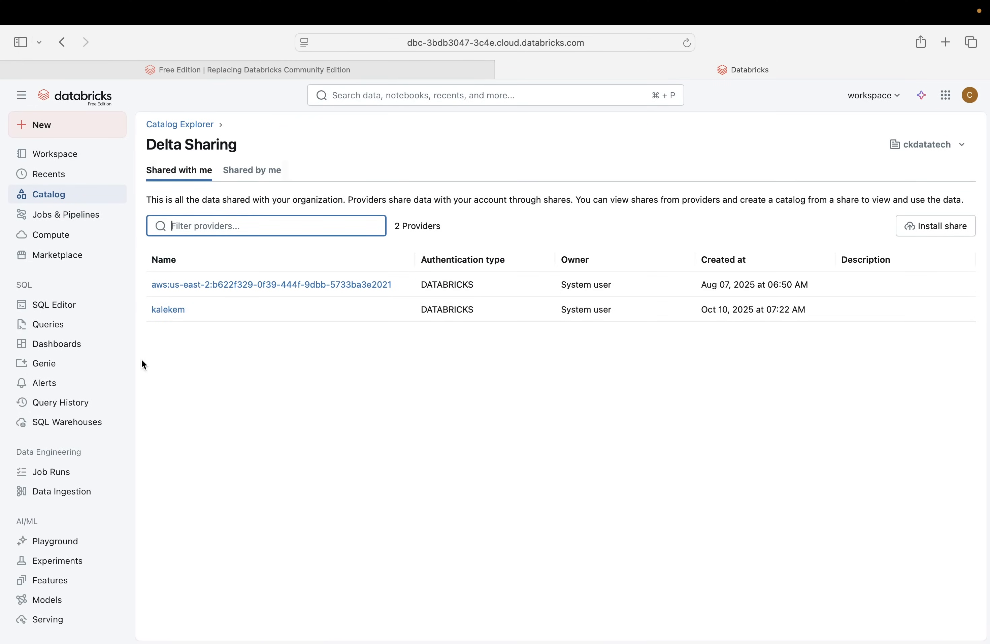
click(230, 169)
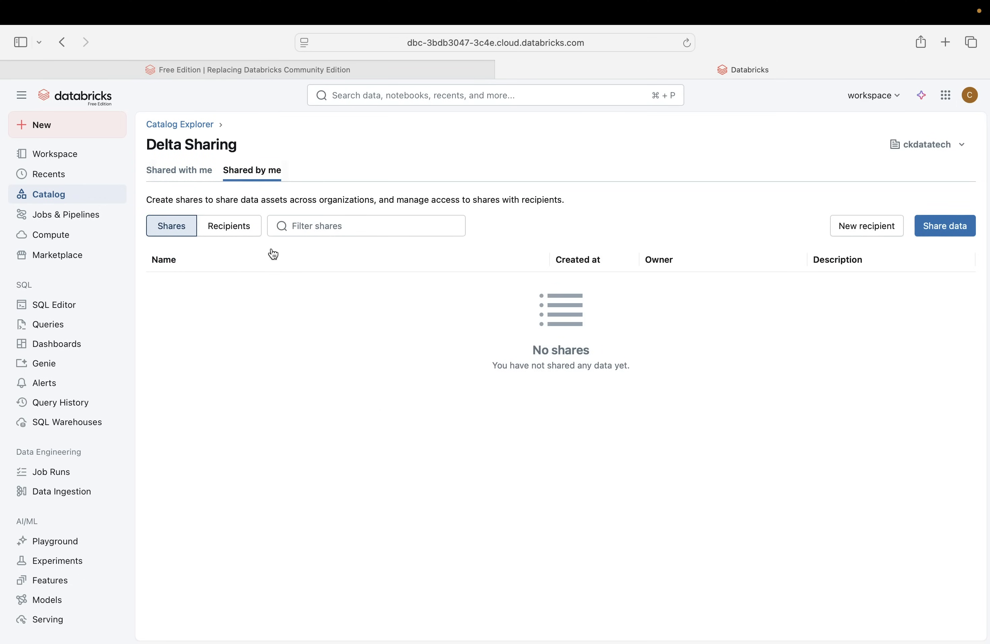
click(185, 179)
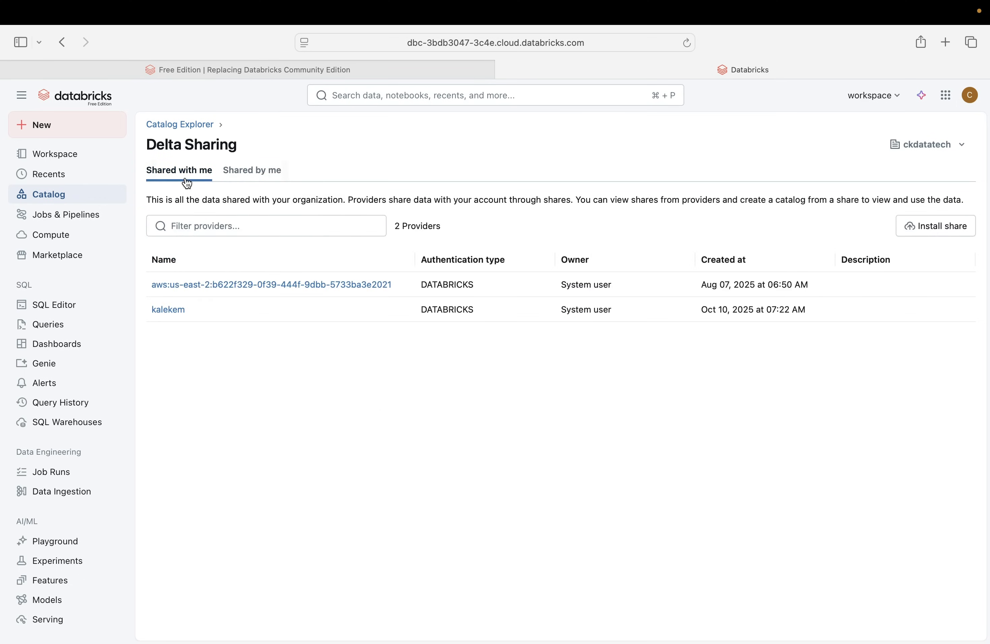
click(244, 169)
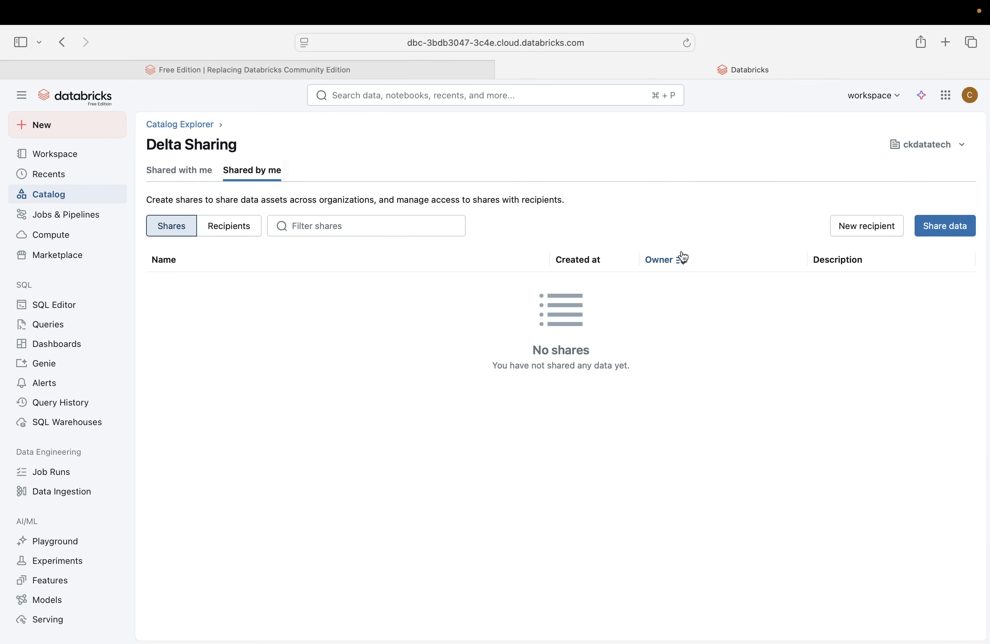
Switch to the provider workspace in Chrome and examine the schemas of delta_sharing_catalog in its catalog
mouse_move(118, 4)
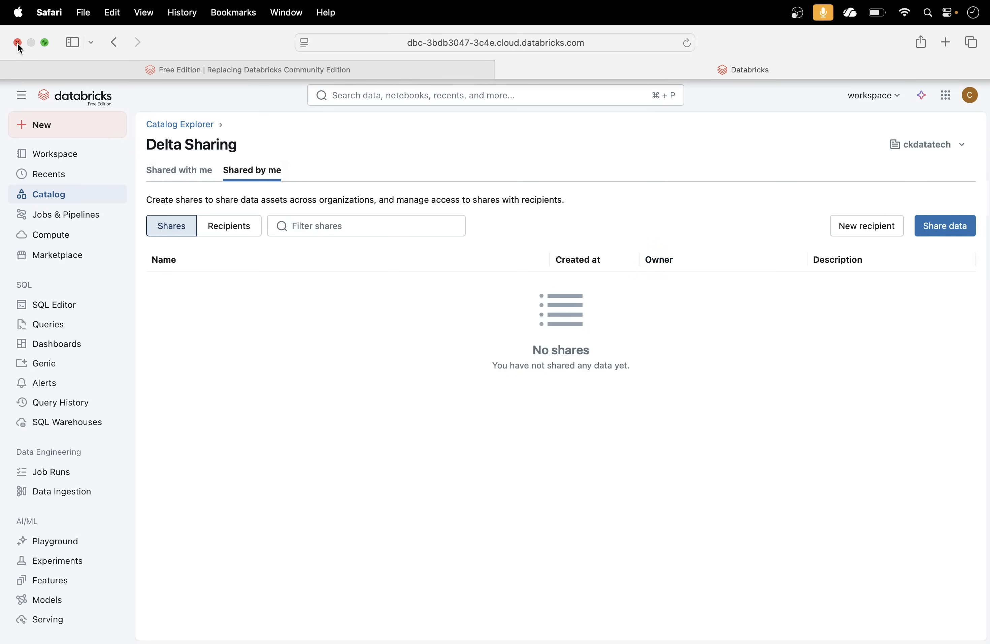
click(44, 45)
click(81, 42)
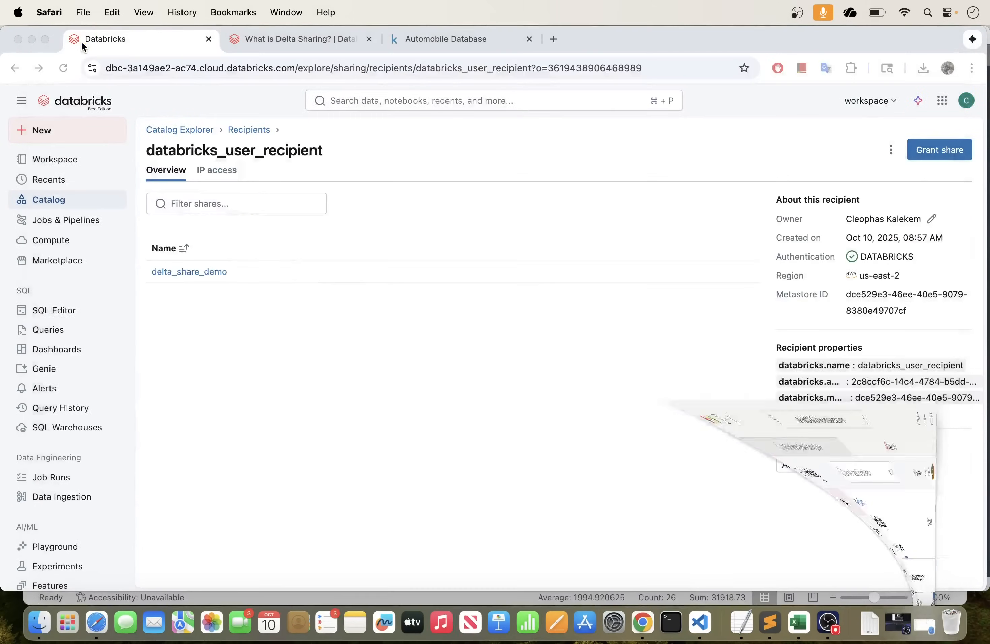
click(81, 201)
mouse_move(304, 215)
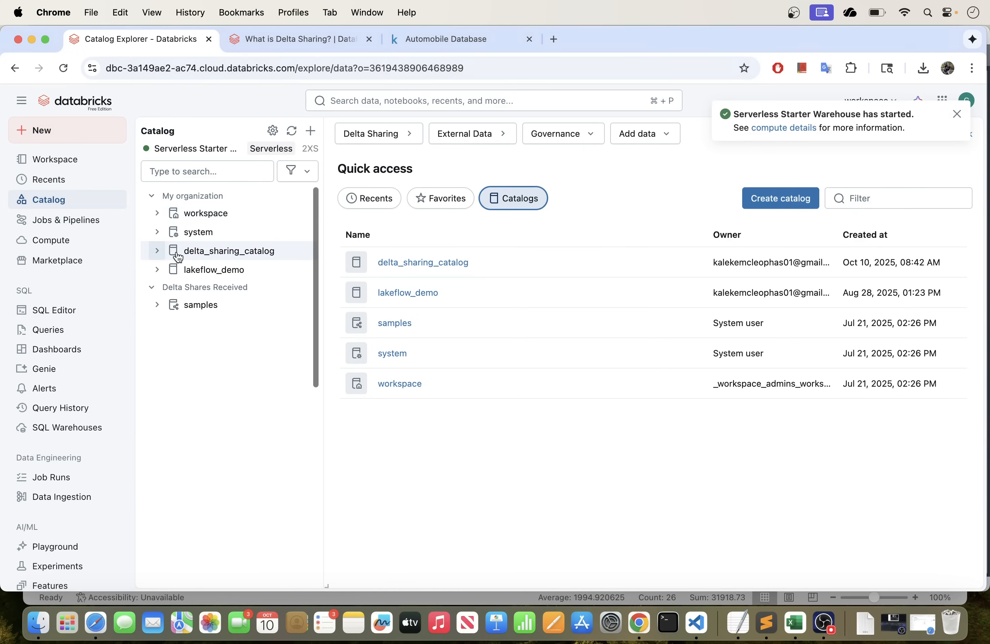
click(956, 114)
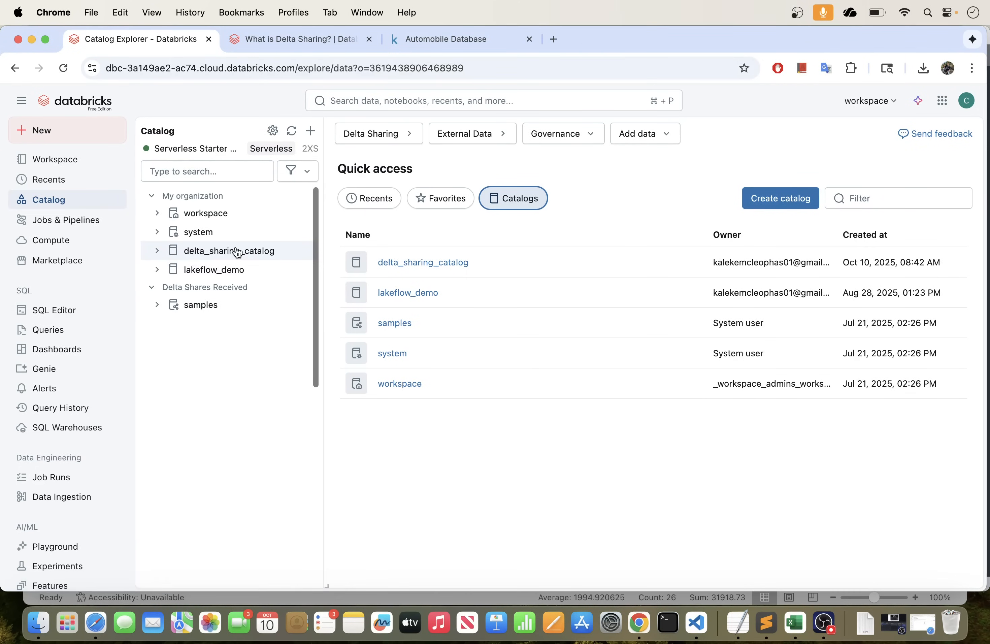
mouse_move(234, 255)
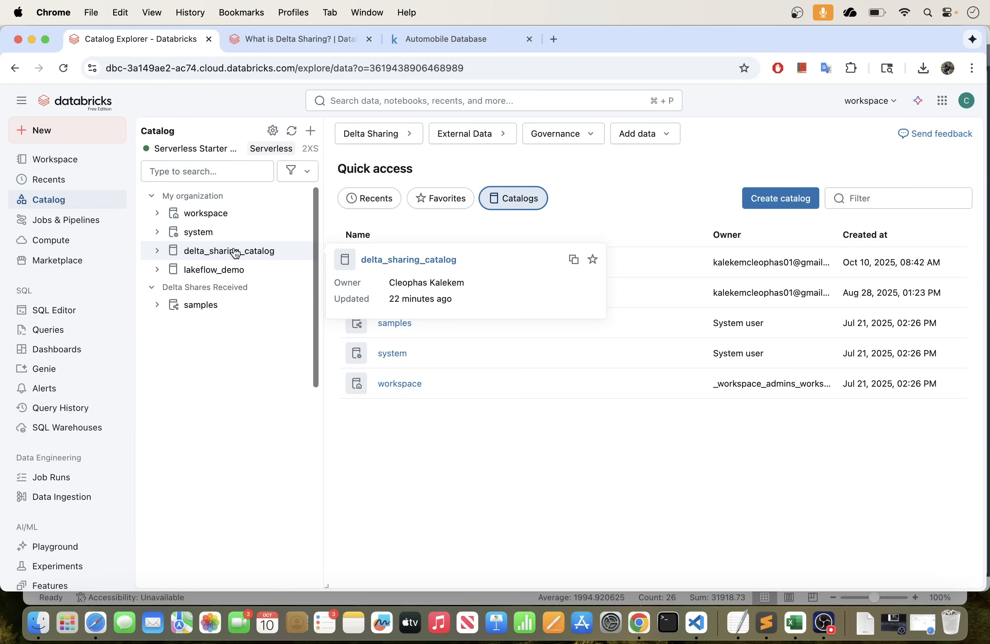
click(236, 253)
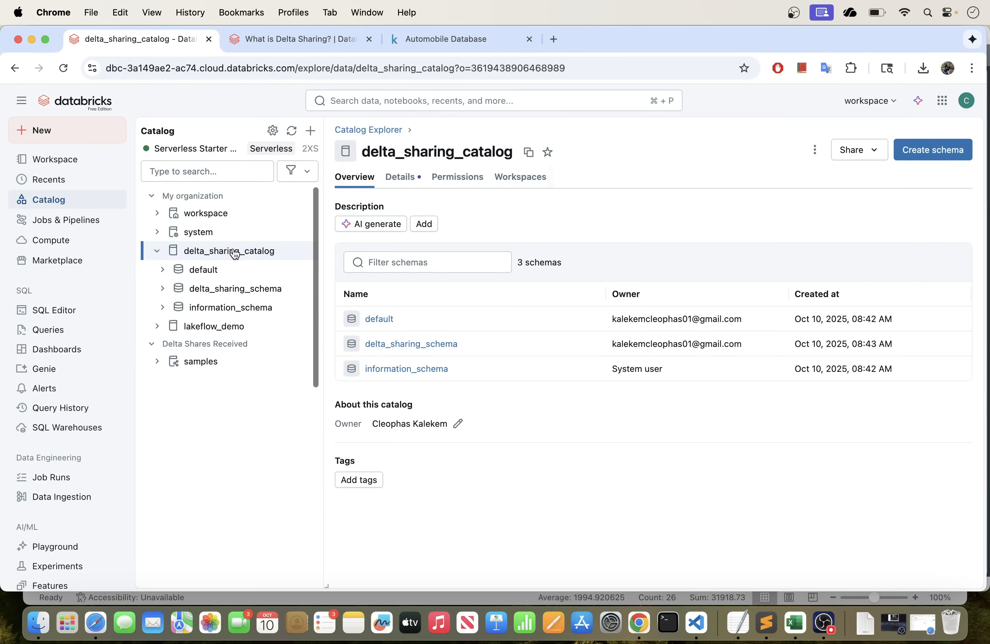
Revoke databricks_user_recipient's access to the delta_share_demo share and return to the share's overview
click(87, 201)
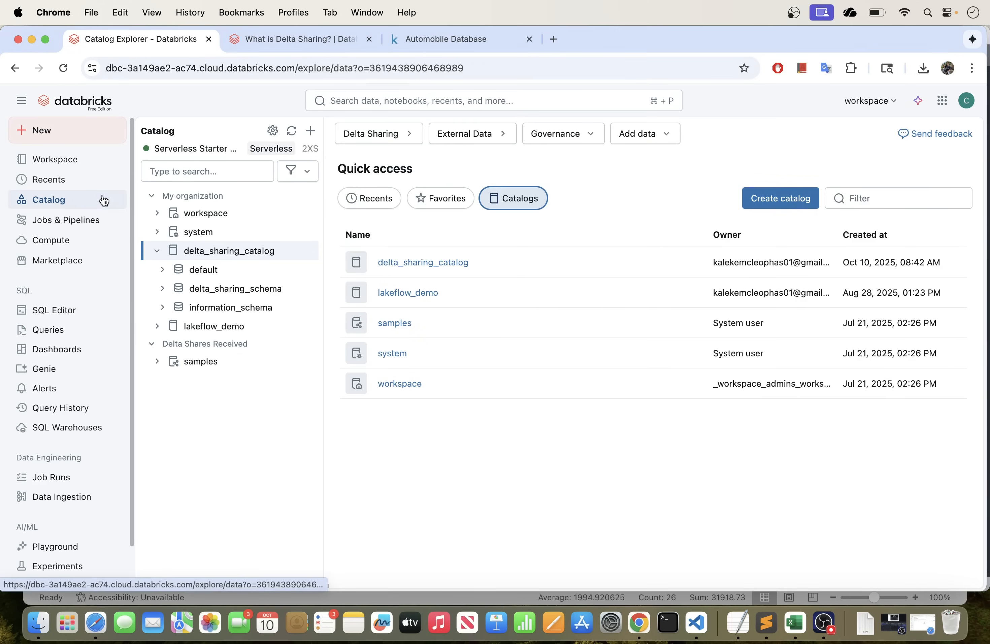
click(394, 133)
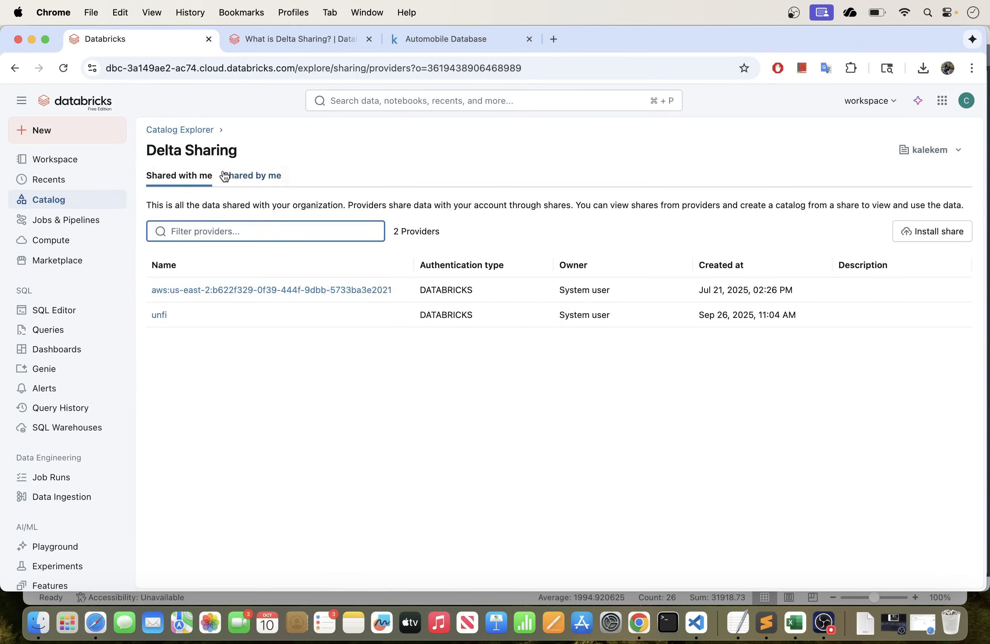
click(234, 176)
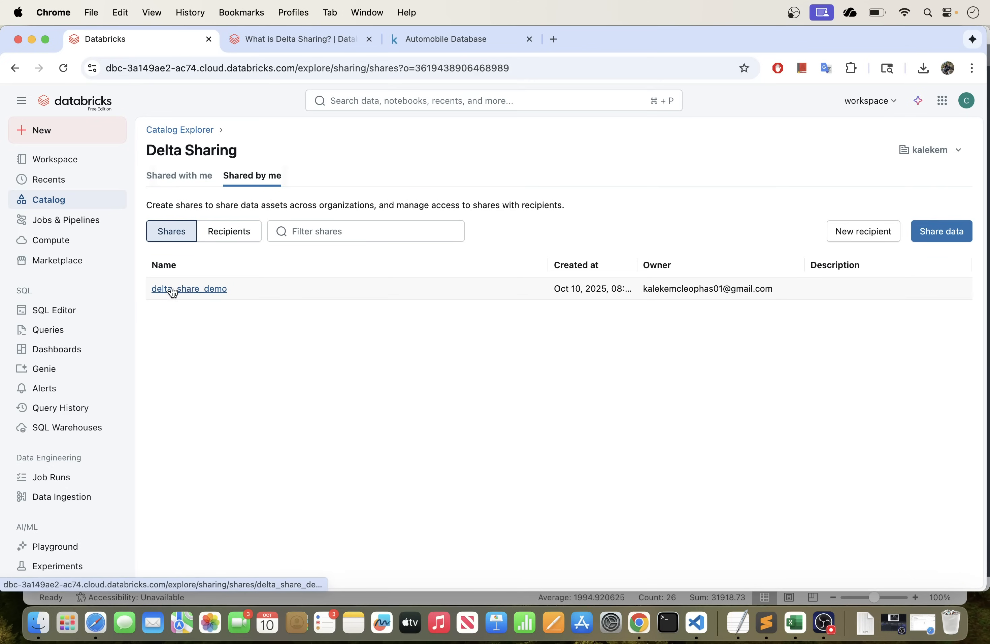
click(197, 292)
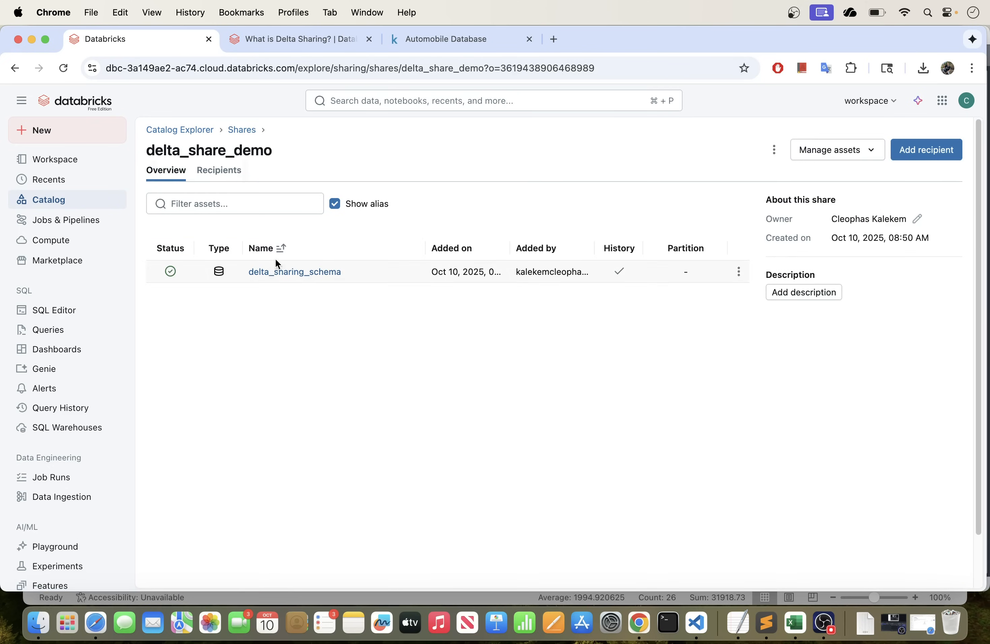
click(220, 172)
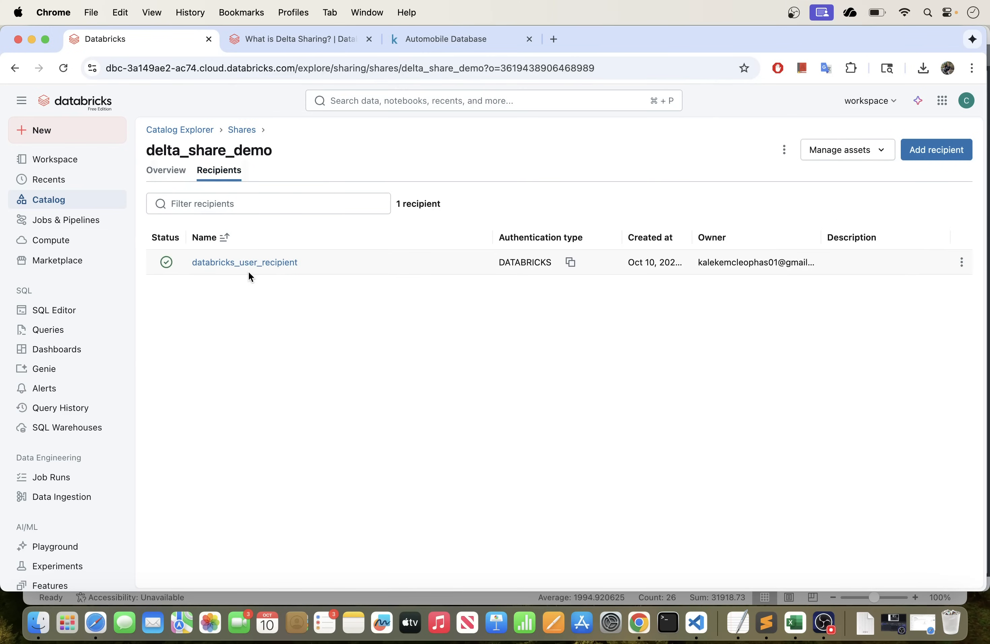
click(962, 262)
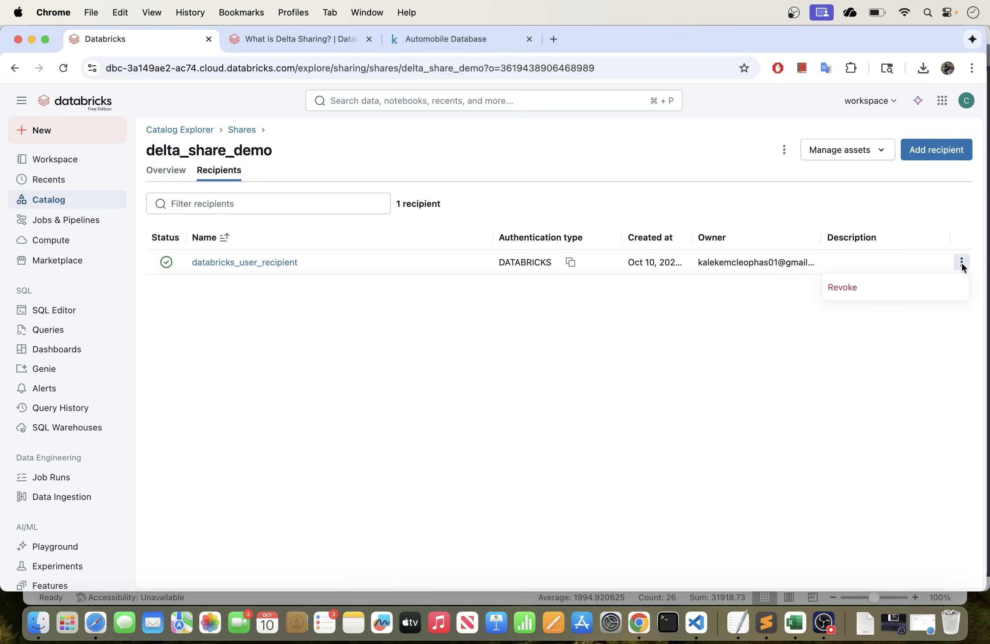
click(848, 293)
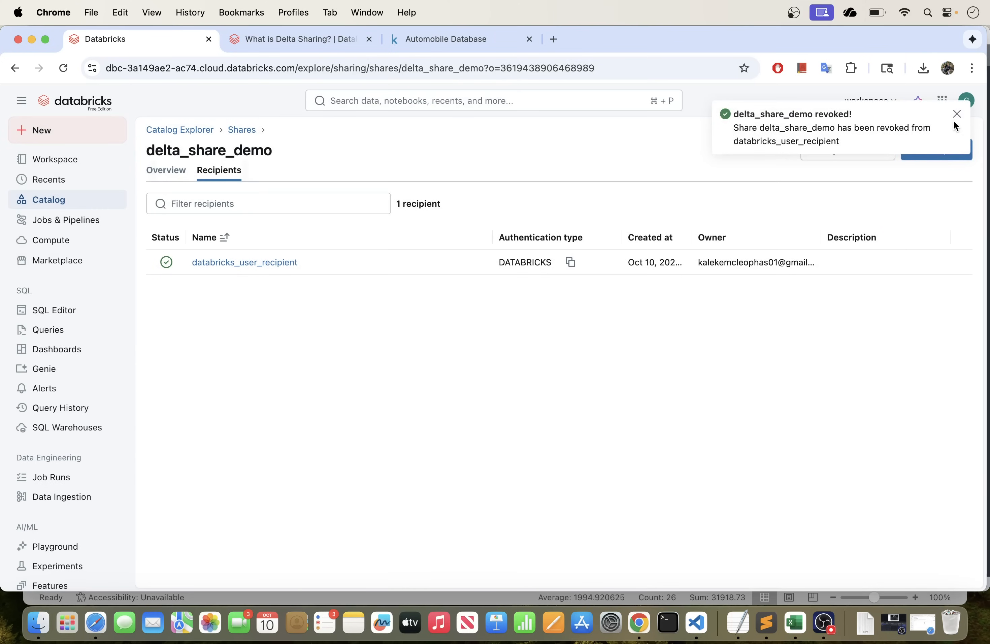
click(954, 117)
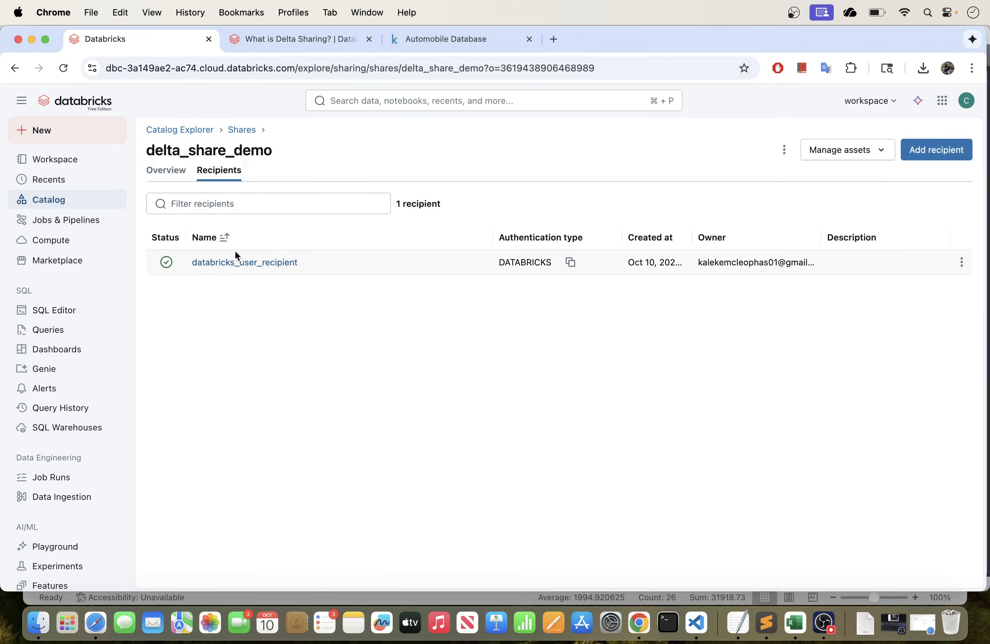
click(173, 171)
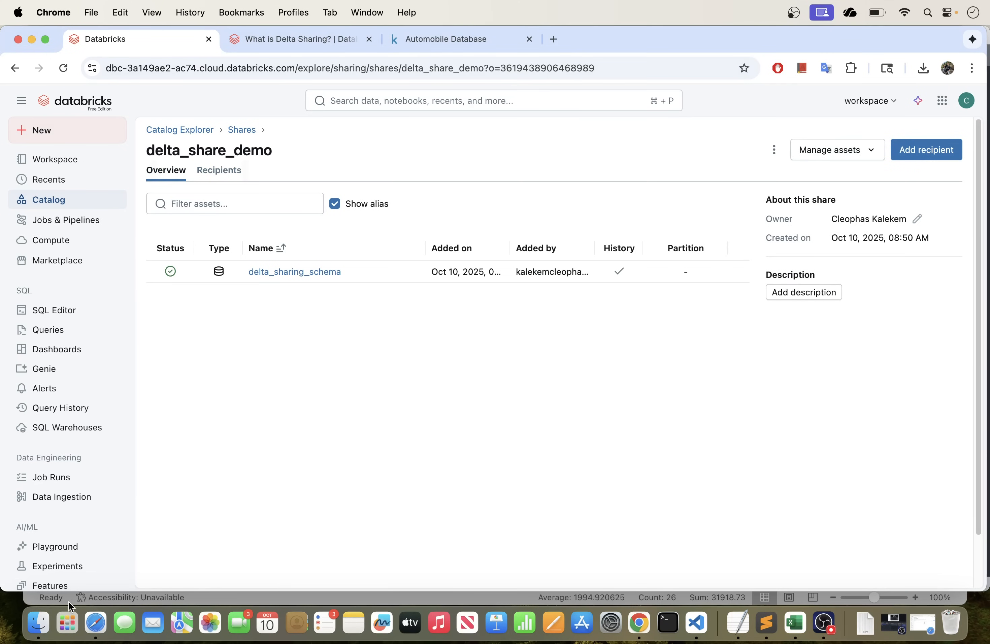
Switch to the recipient workspace in Safari, reload its catalog and check access to delta_sharing_schema in delta_sharing_ctg
click(95, 619)
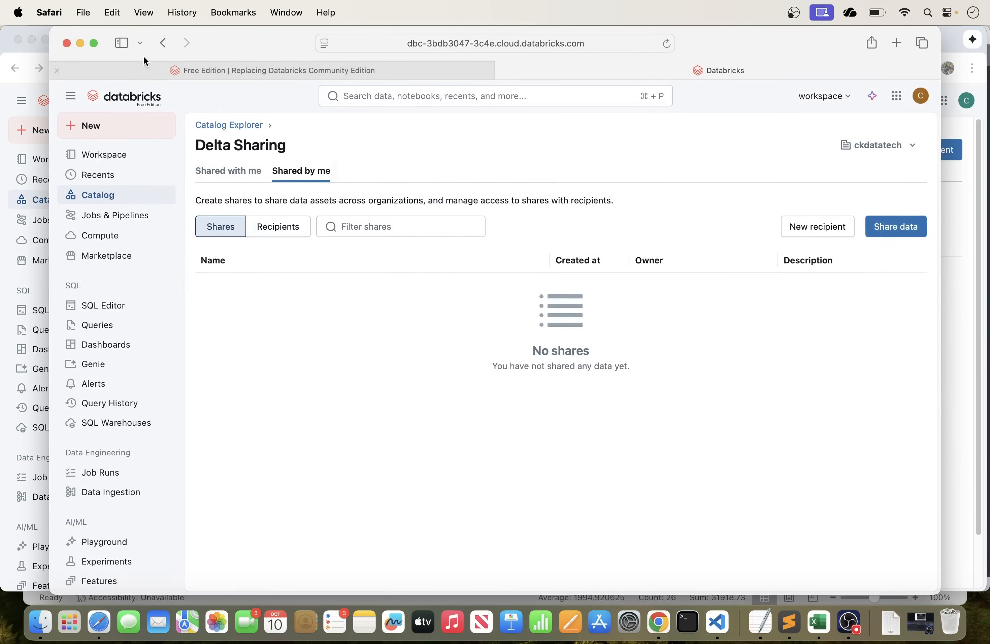
click(93, 42)
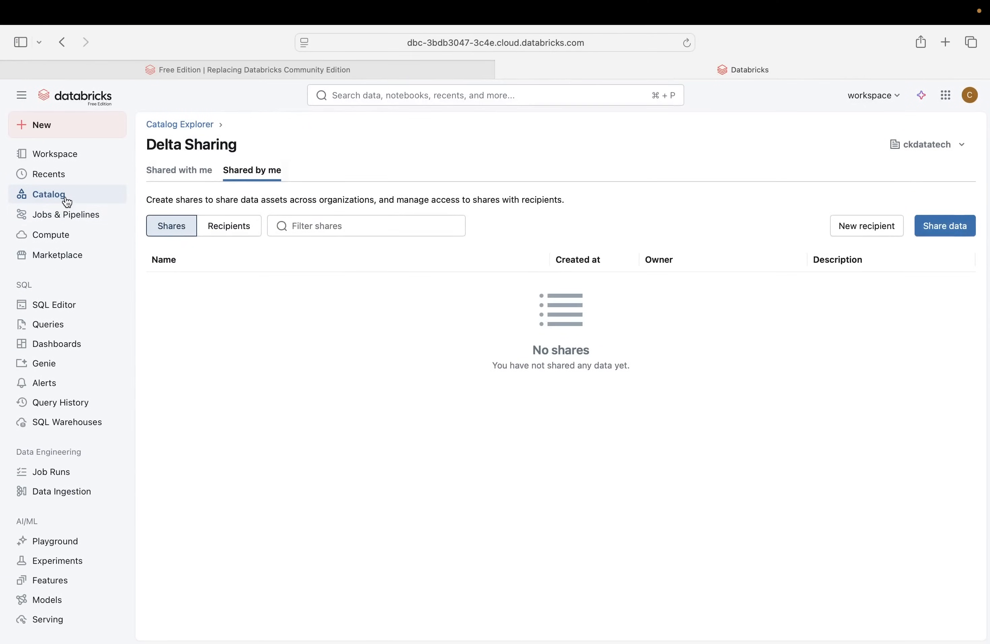
click(67, 202)
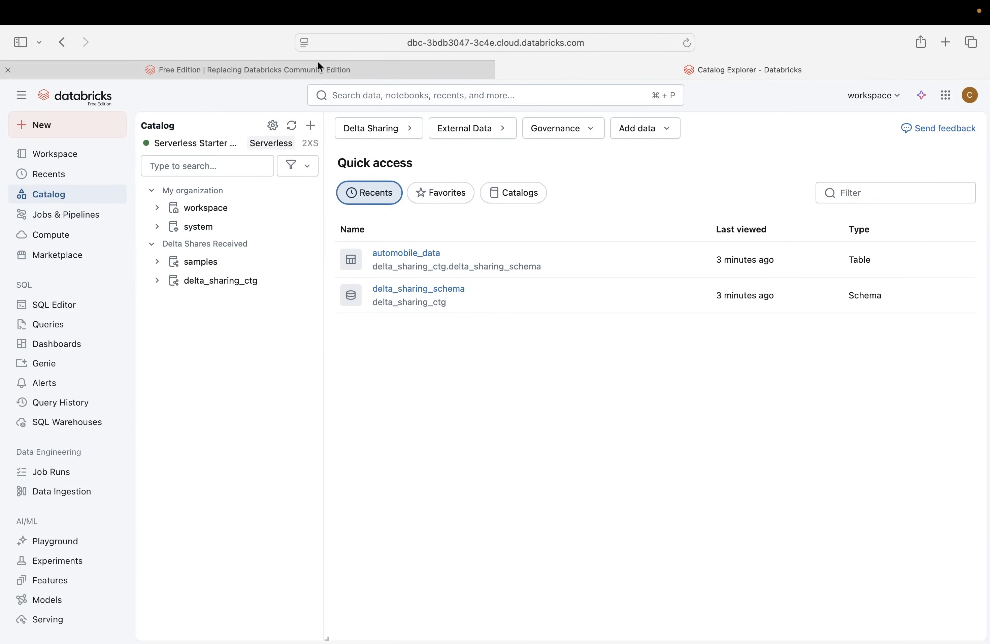
click(687, 42)
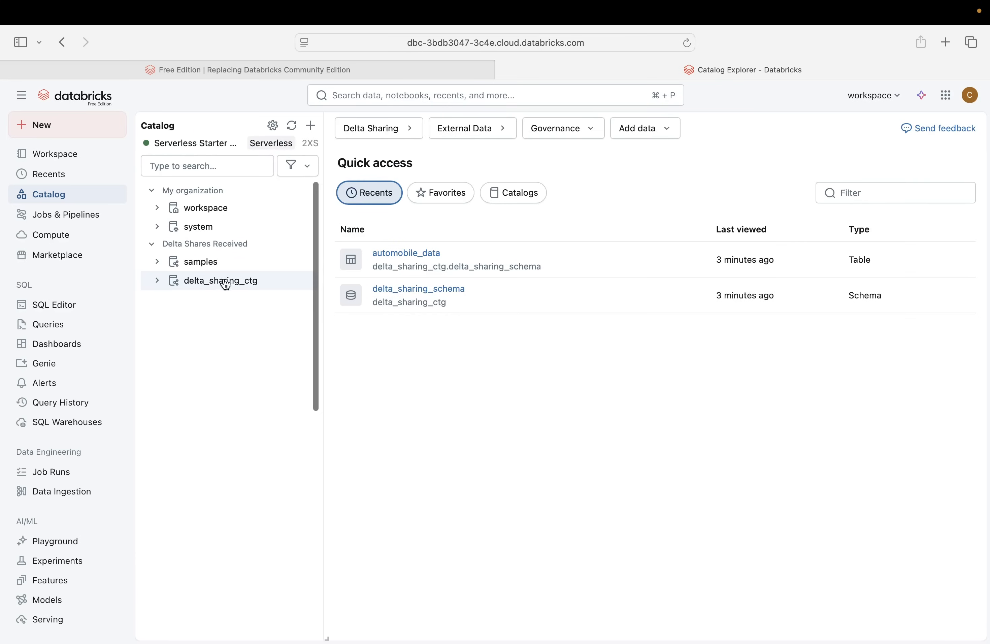
click(158, 281)
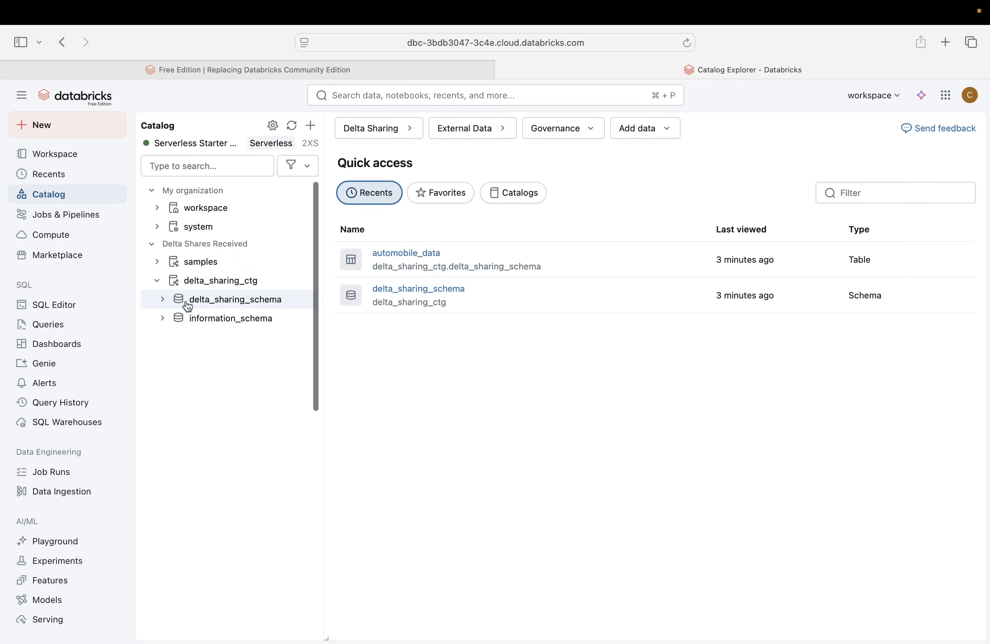
click(170, 299)
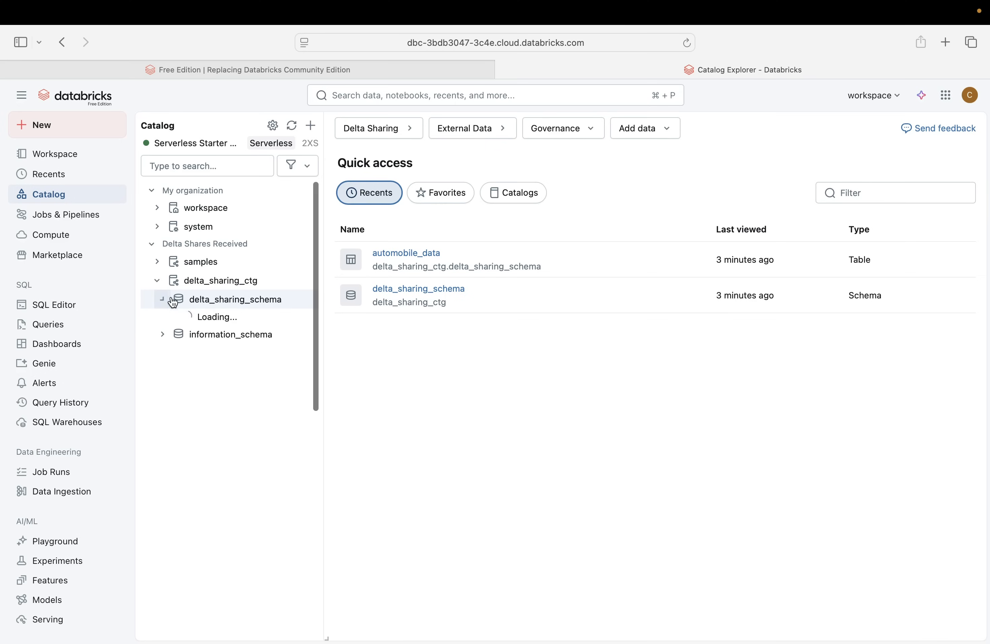
click(234, 300)
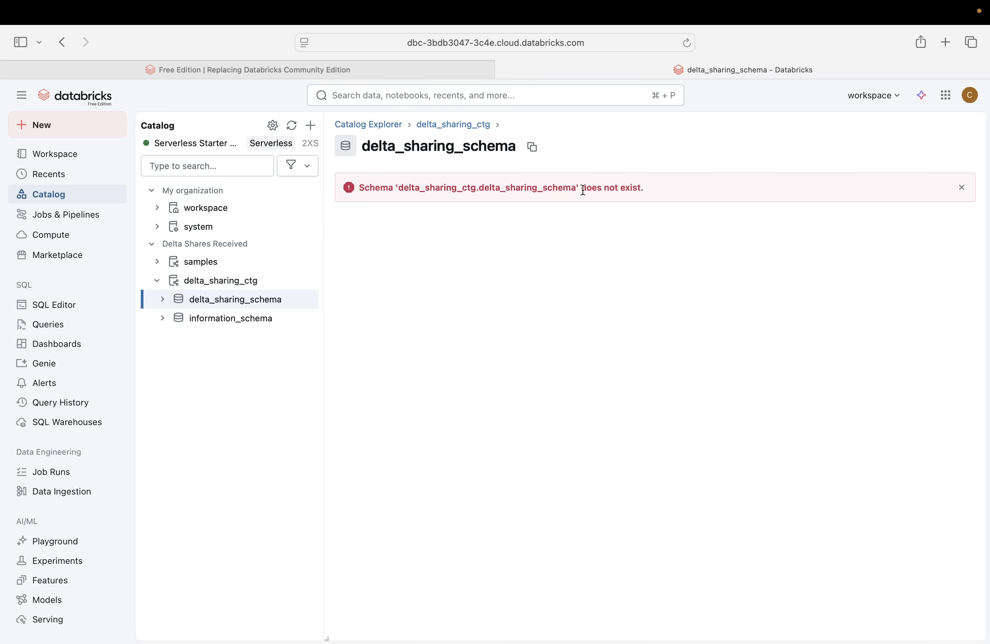
drag(663, 194, 352, 193)
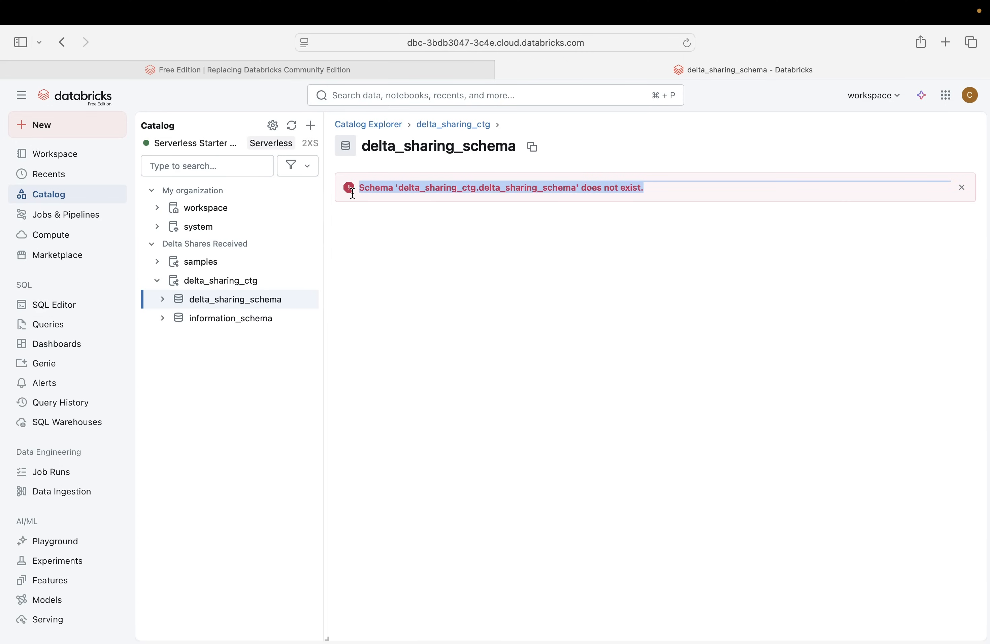
Expand delta_sharing_schema again, reload the page and recheck the schemas listed under delta_sharing_ctg
click(163, 299)
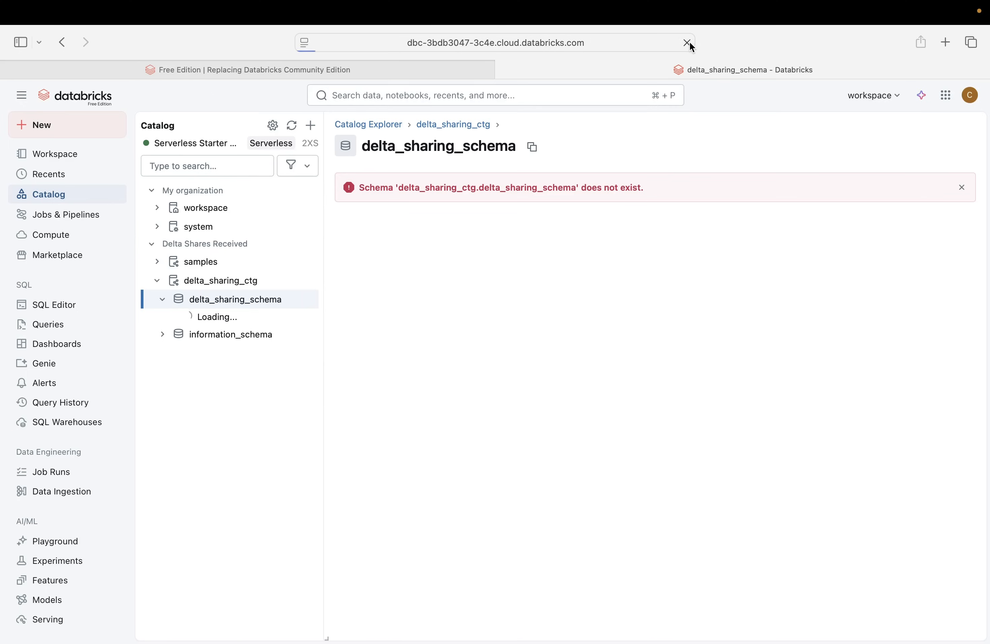
click(686, 42)
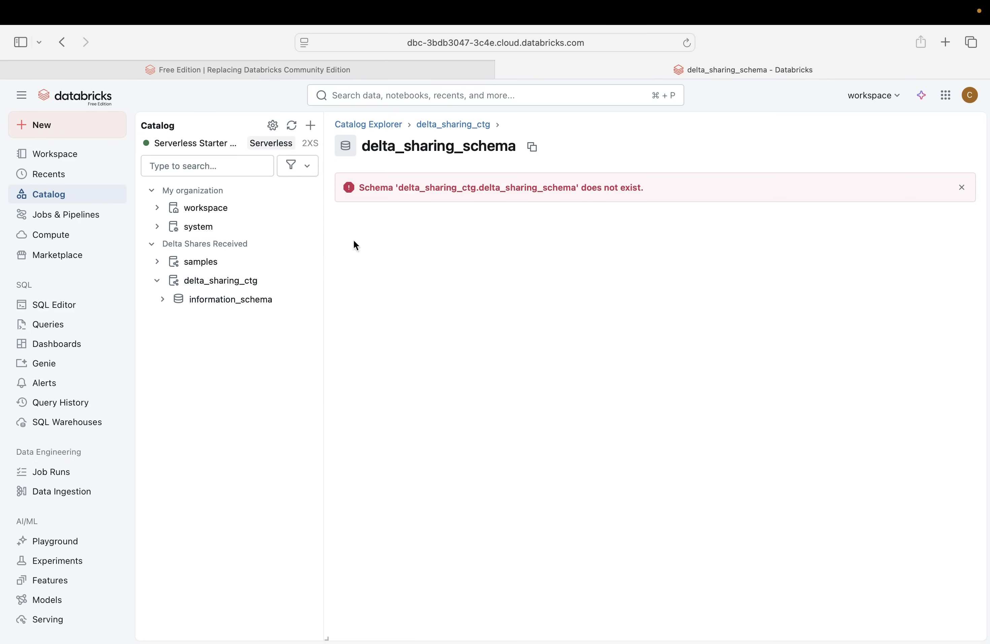
drag(479, 187, 592, 188)
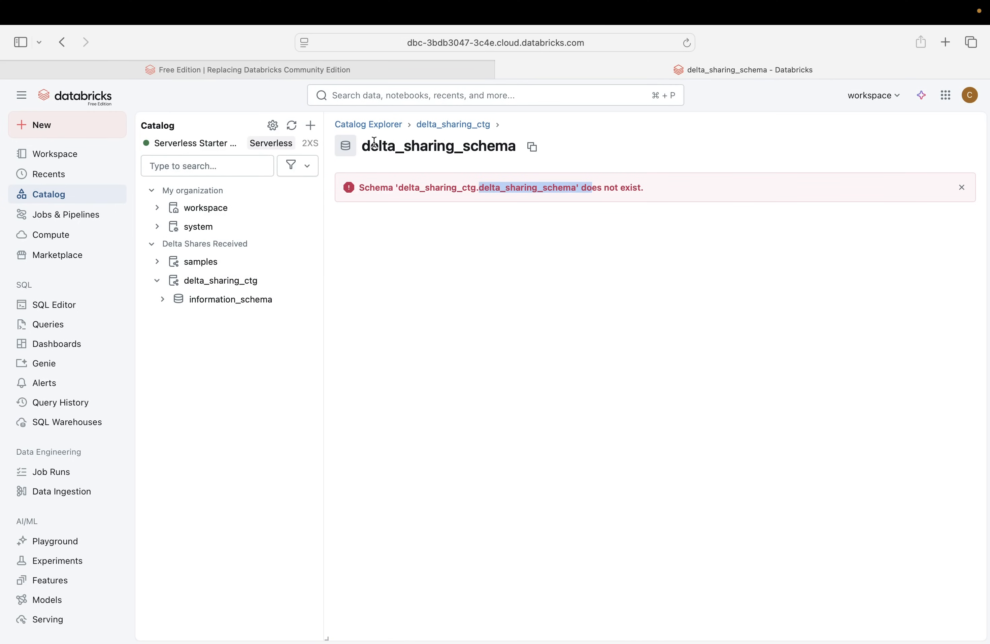
Switch to the provider workspace in Chrome, reload delta_share_demo and recheck its recipients
mouse_move(46, 44)
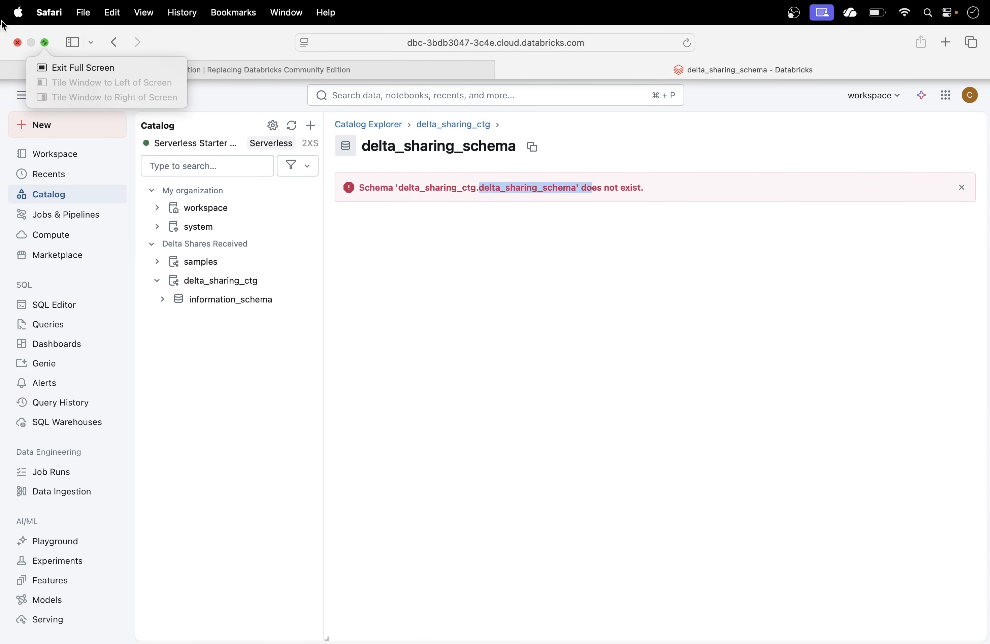
key(ctrl+Left)
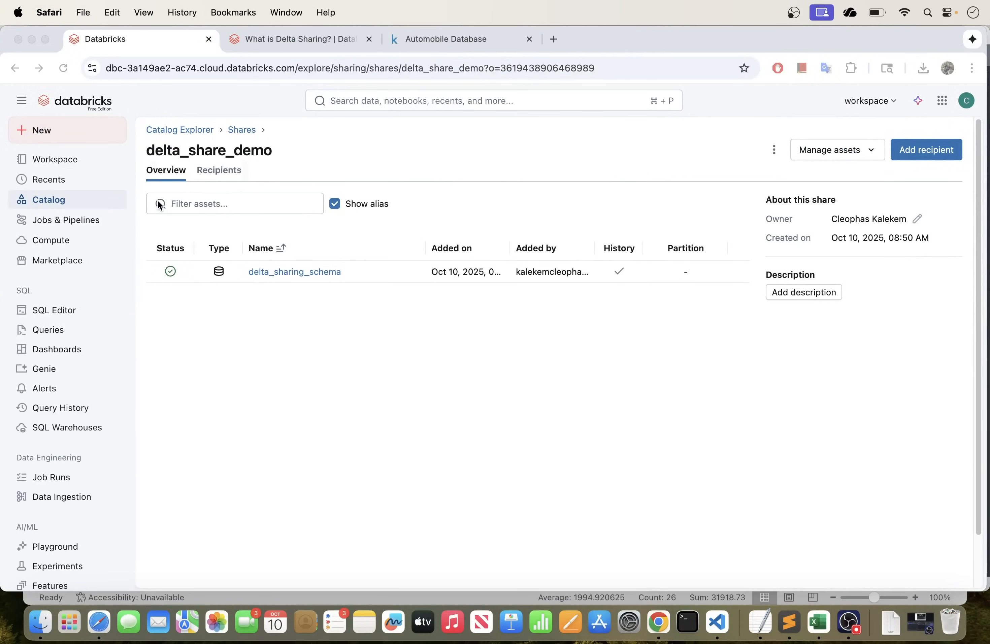
click(216, 174)
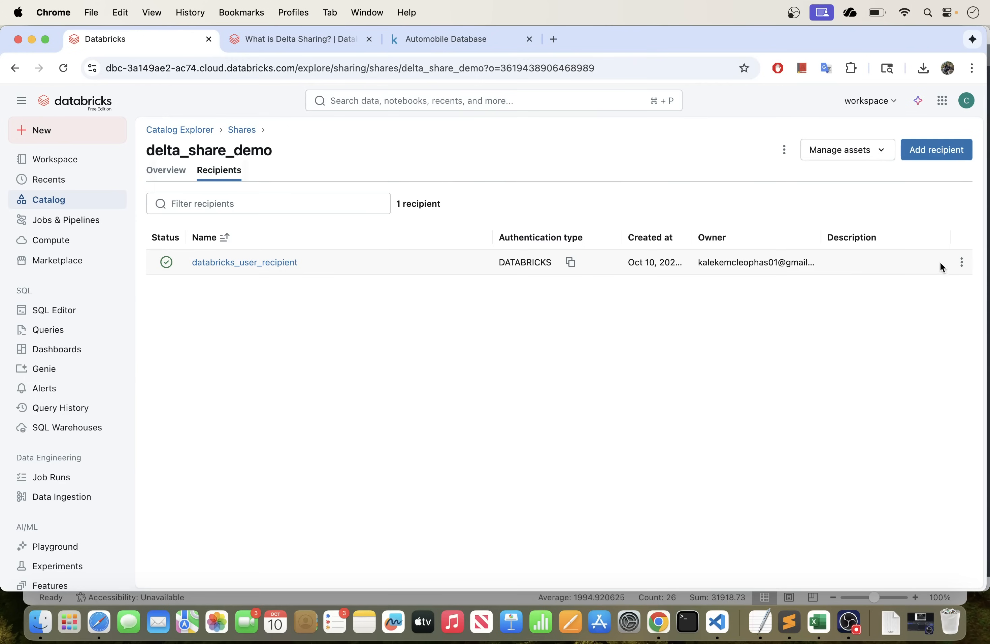
click(962, 262)
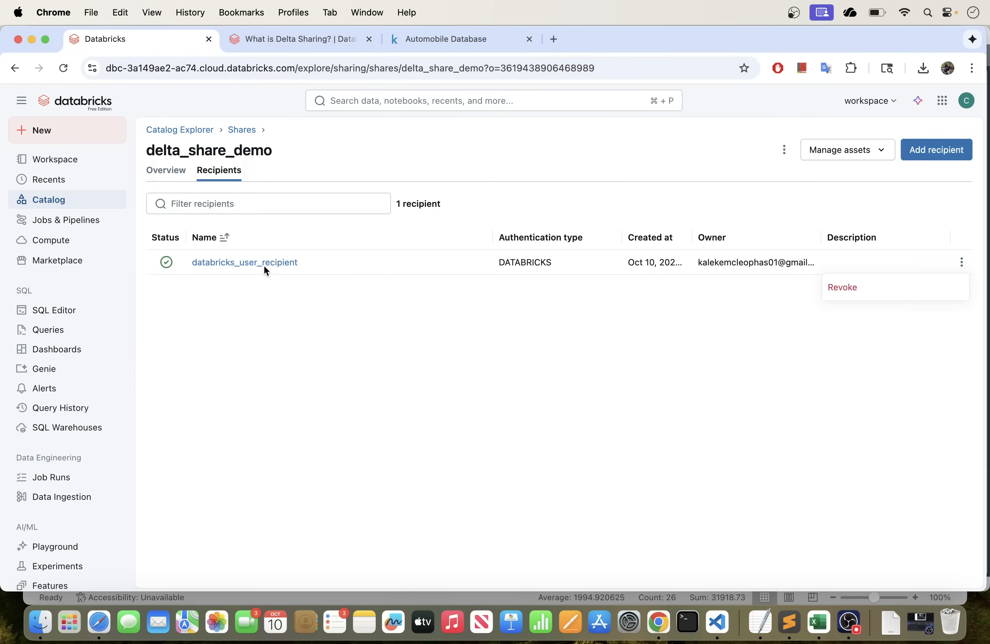
click(63, 67)
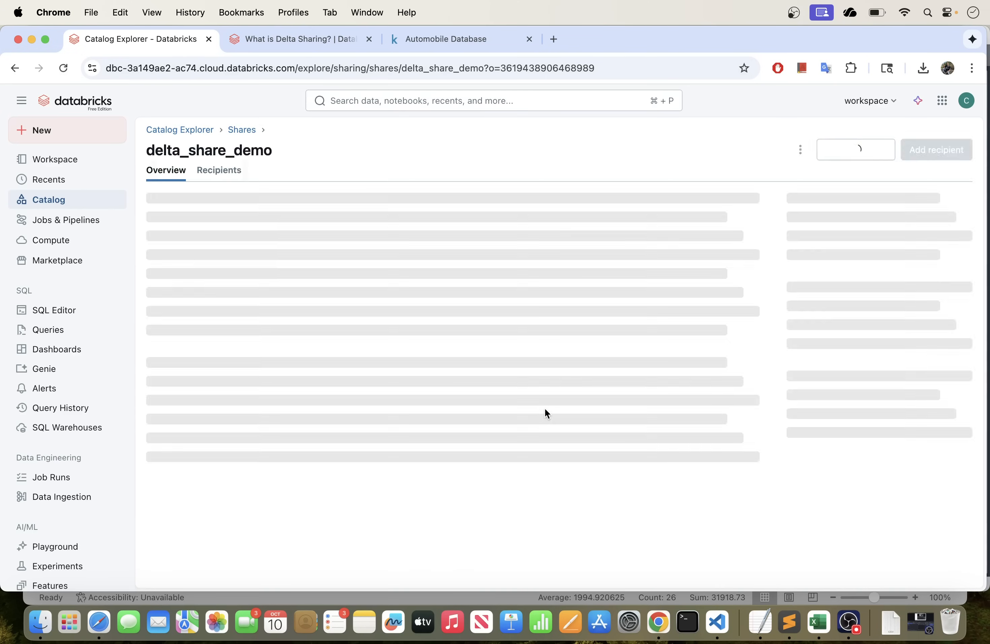
click(223, 175)
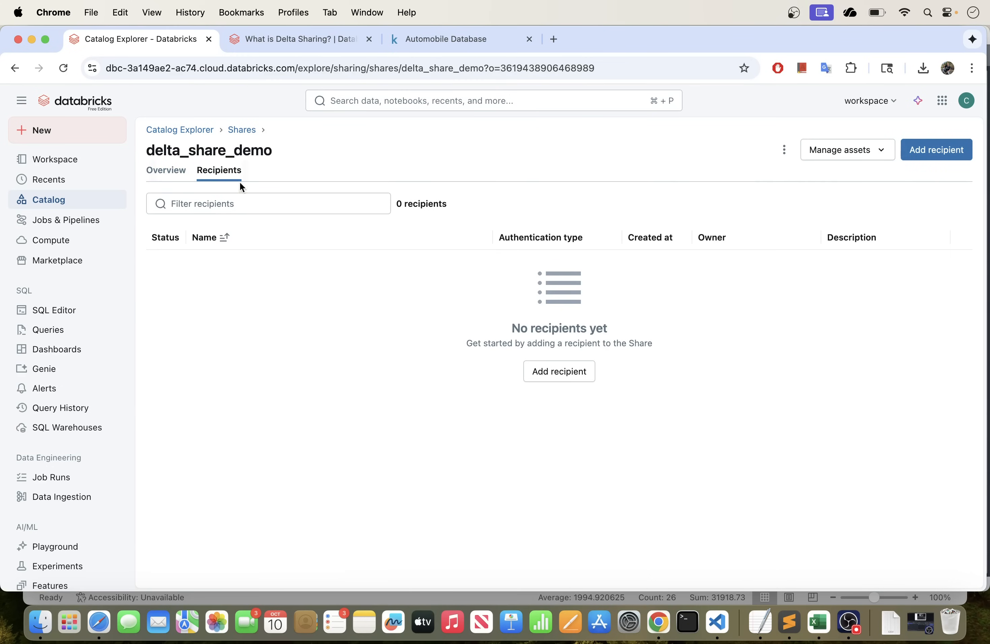
Add databricks_user_recipient back as a recipient of the delta_share_demo share
click(948, 150)
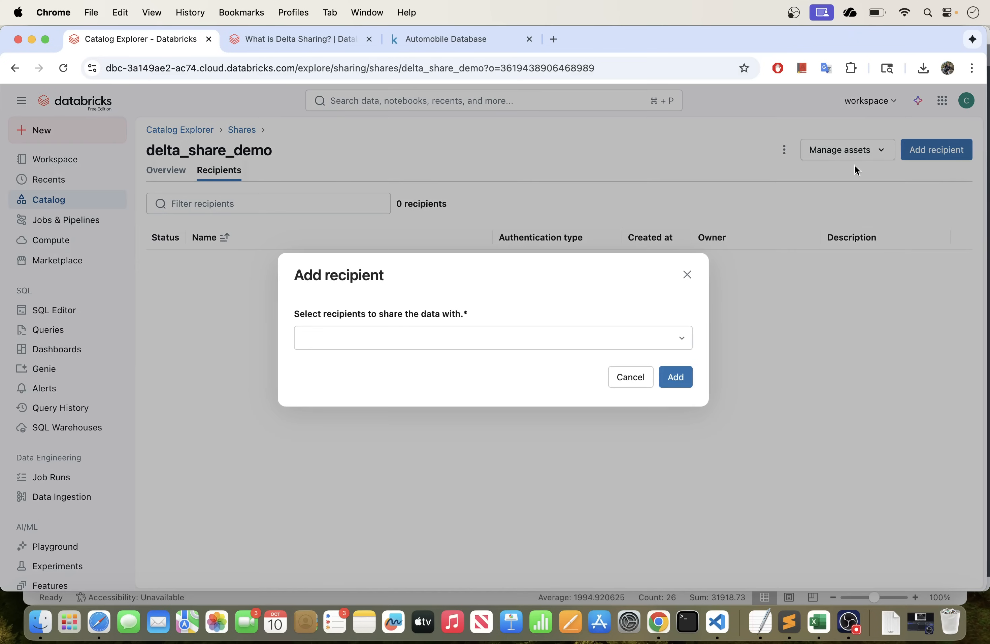
click(495, 335)
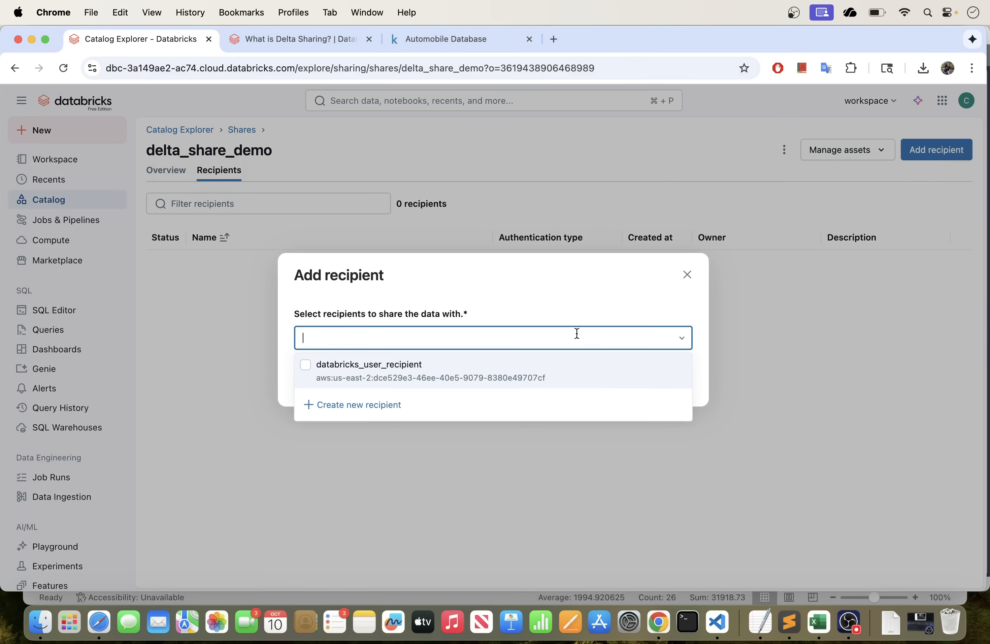
click(387, 376)
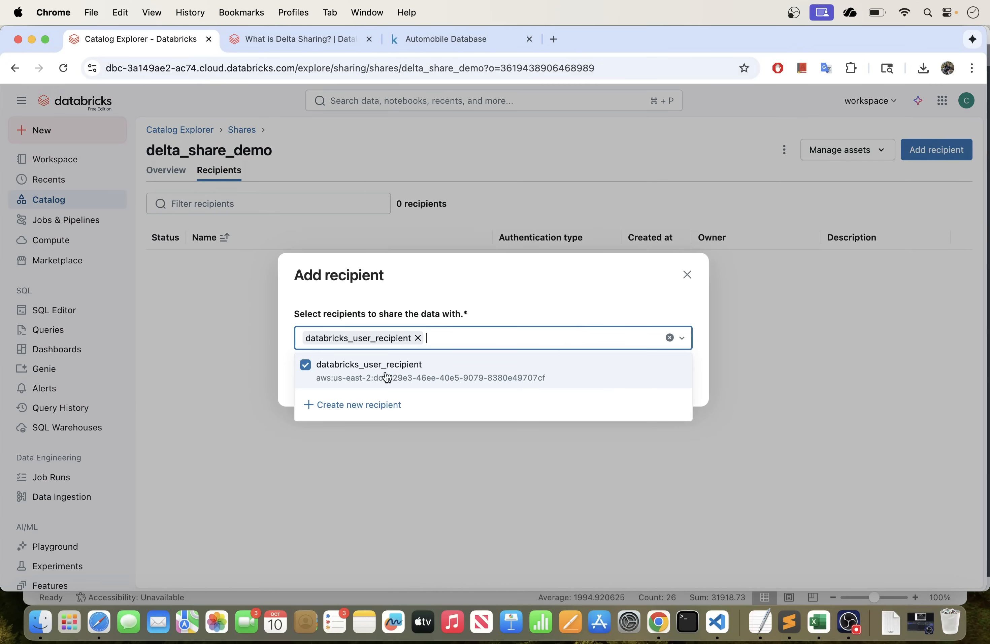
click(544, 298)
click(676, 379)
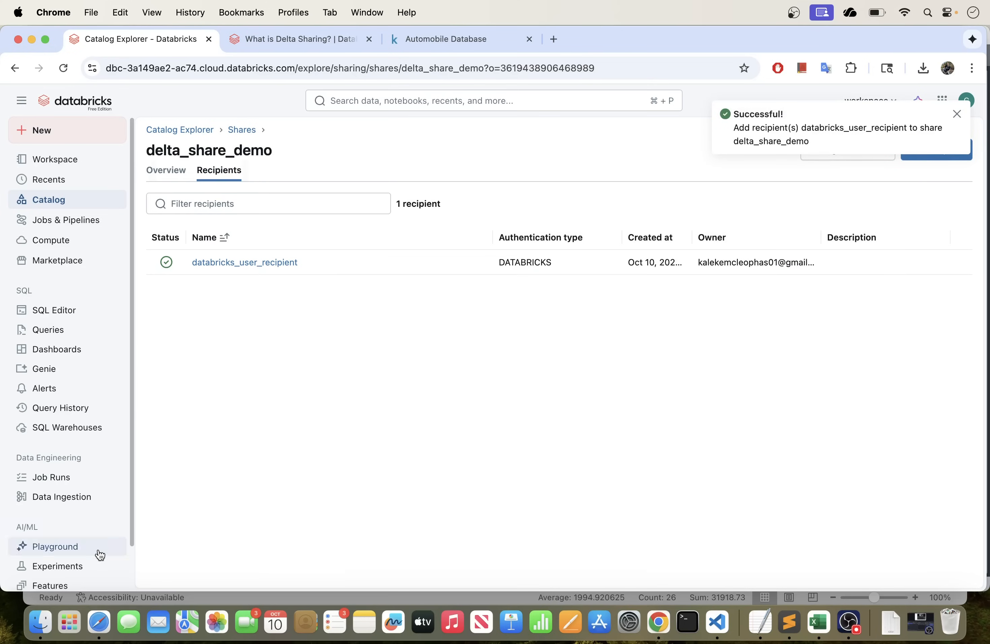
Switch to Safari, open the Databricks site and log in to the recipient's workspace in a full-screen window
click(99, 621)
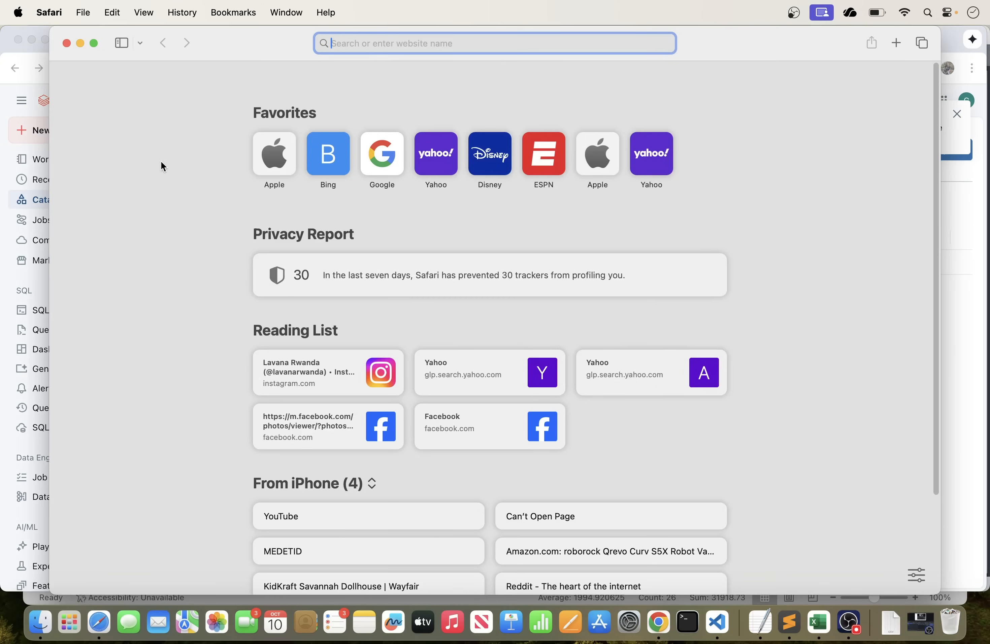
click(66, 43)
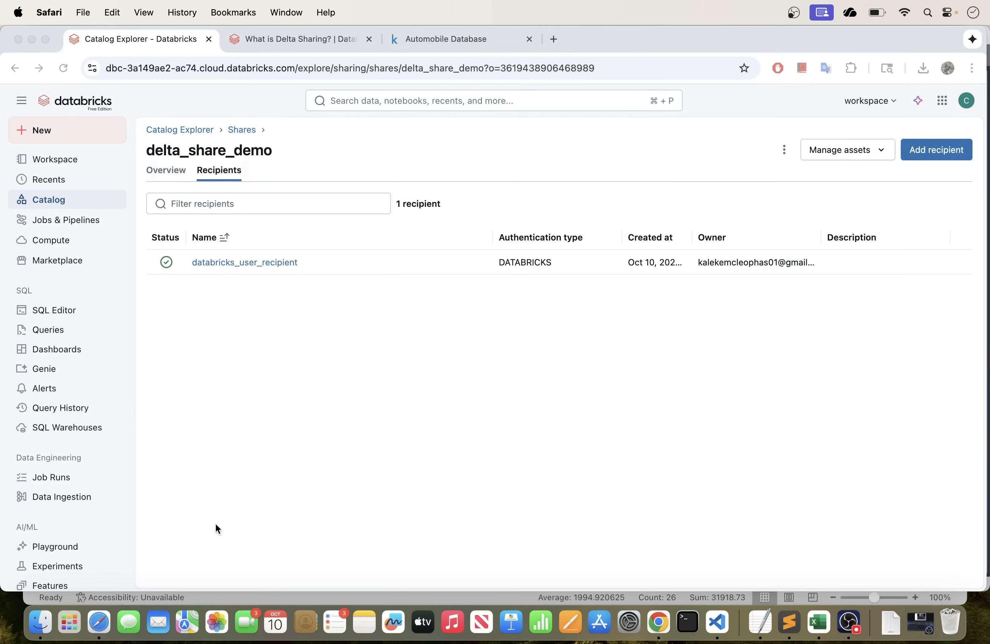
click(98, 620)
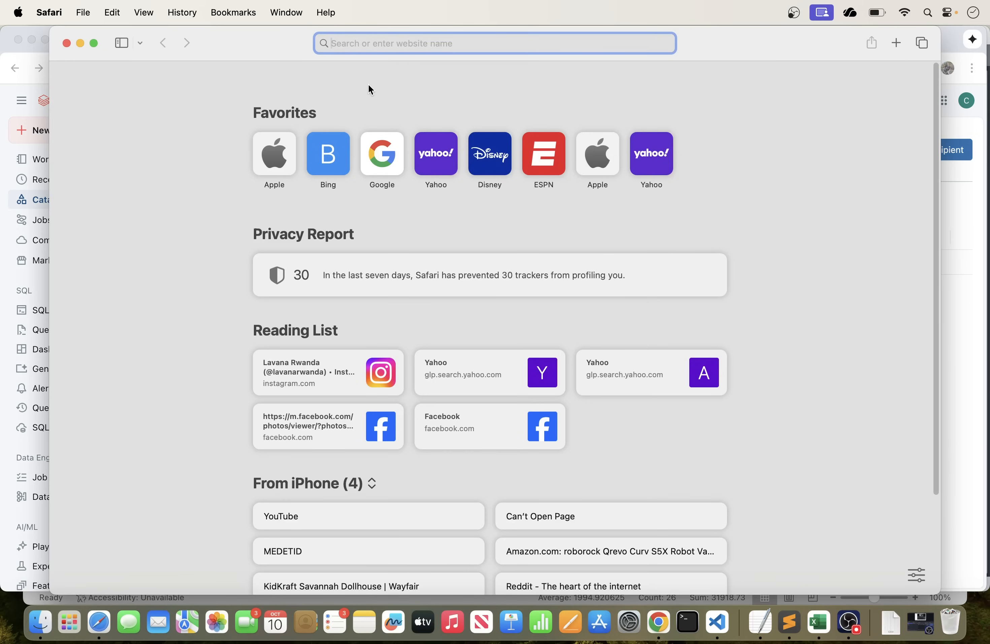
text(dat)
key(Return)
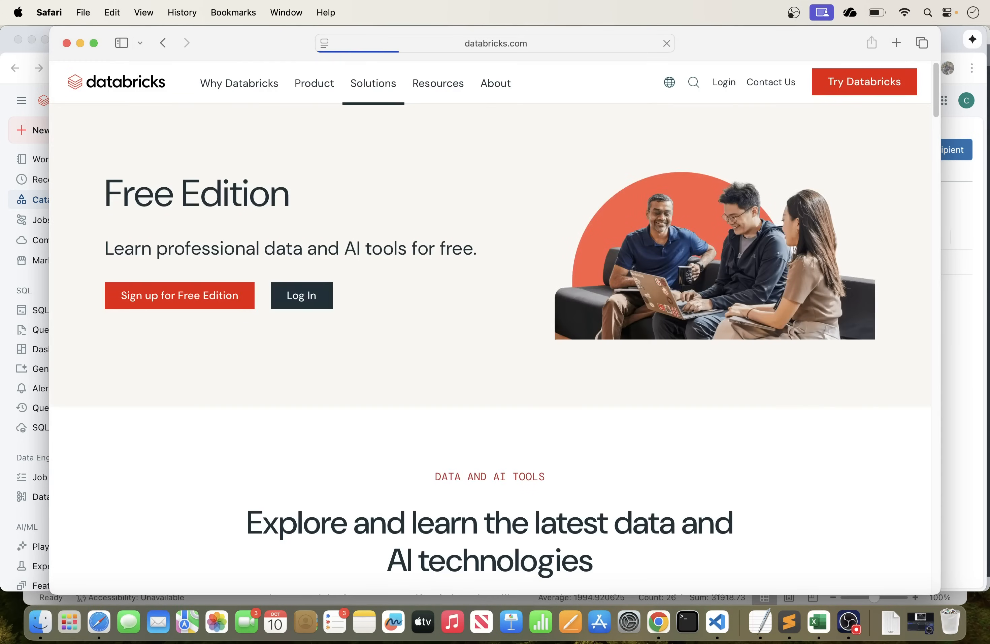
click(724, 82)
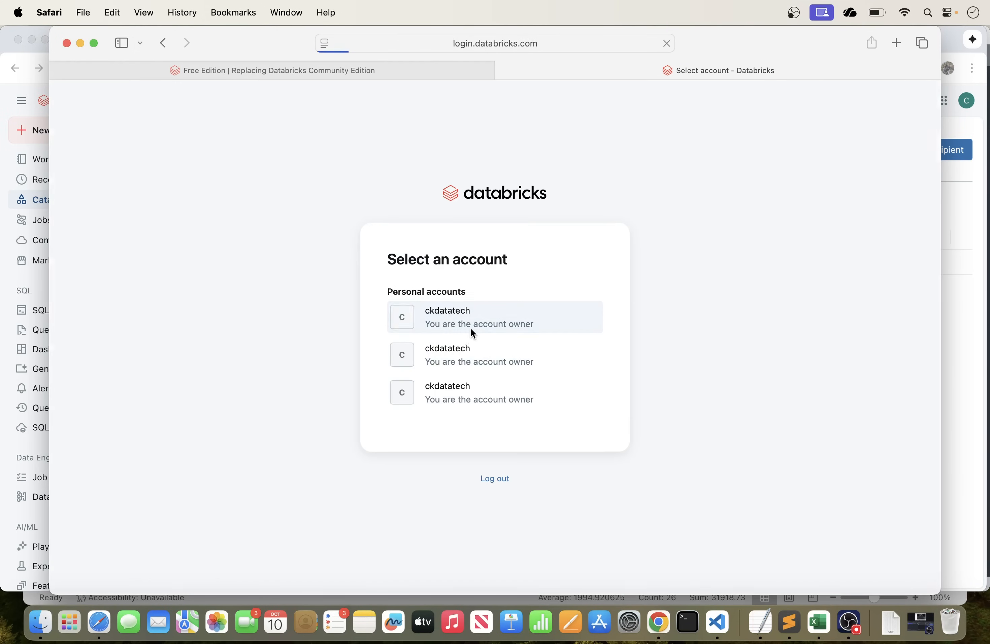
click(470, 326)
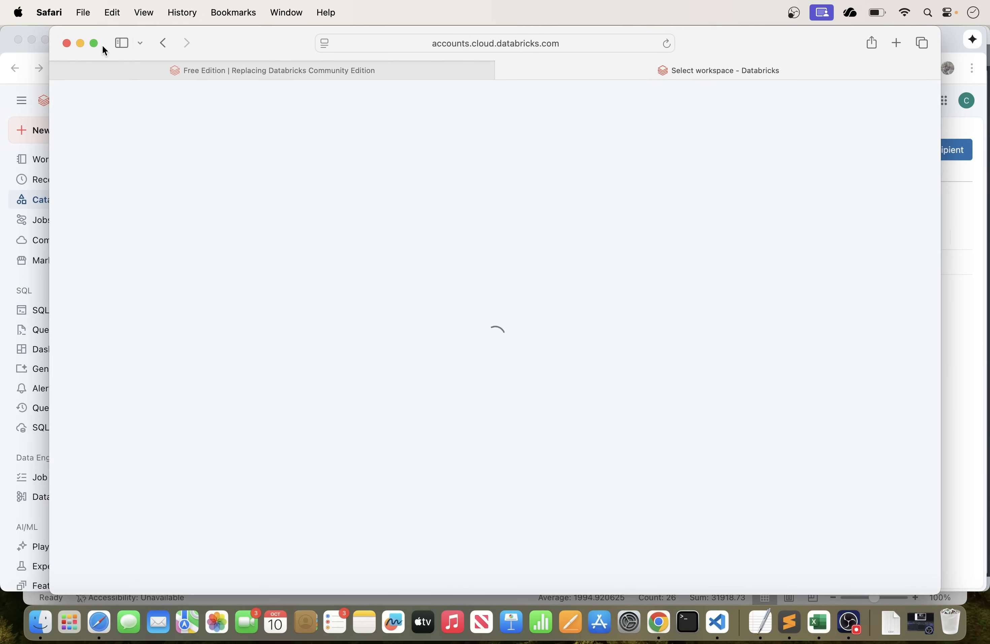
click(94, 43)
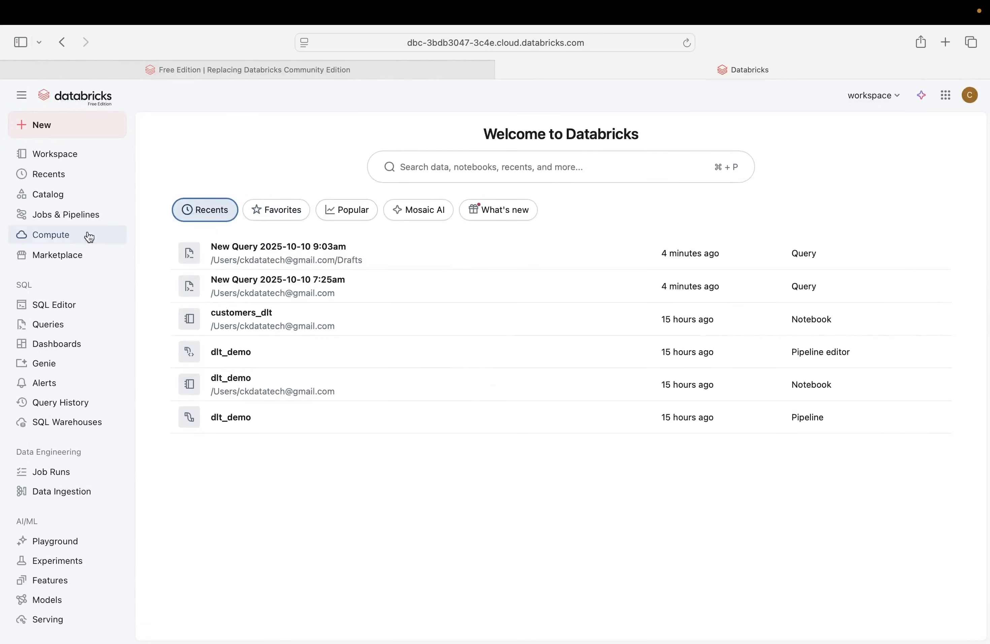
Check the schemas under delta_sharing_ctg, then open the provider's delta_share_demo share and go to its linked catalog
click(48, 195)
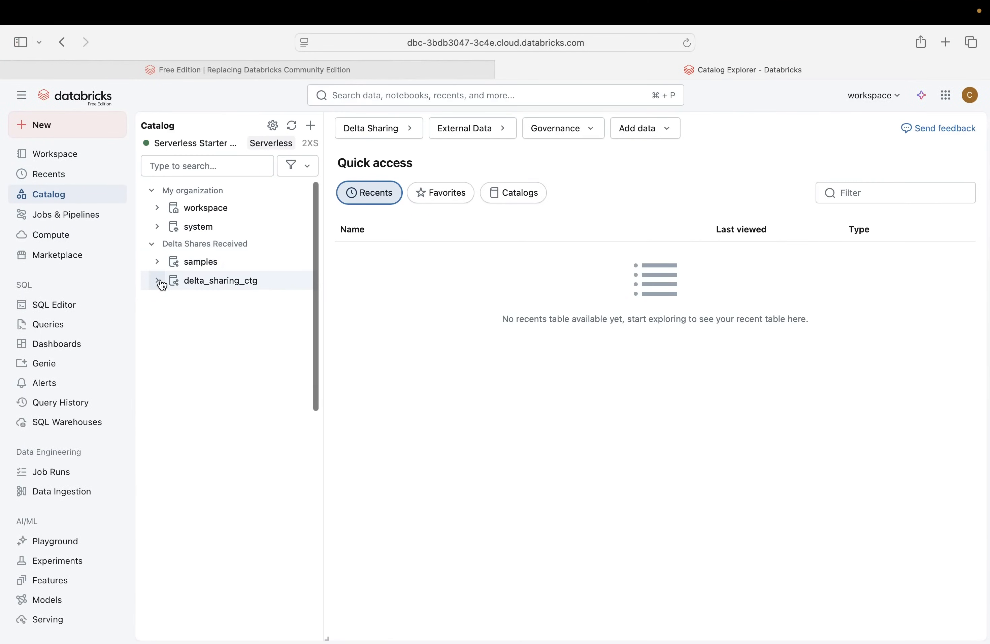
click(159, 285)
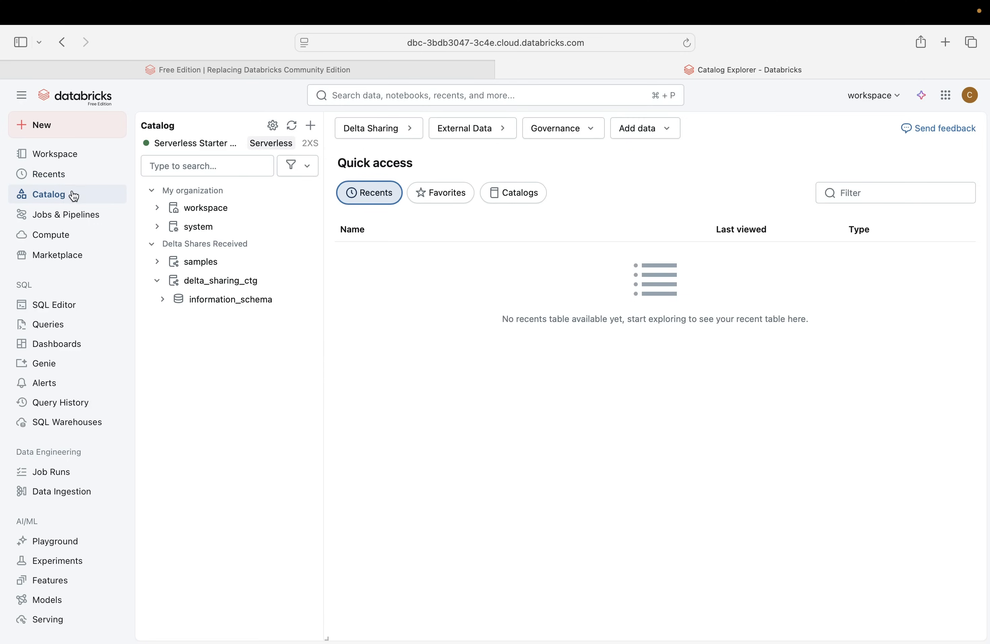
click(379, 128)
click(168, 310)
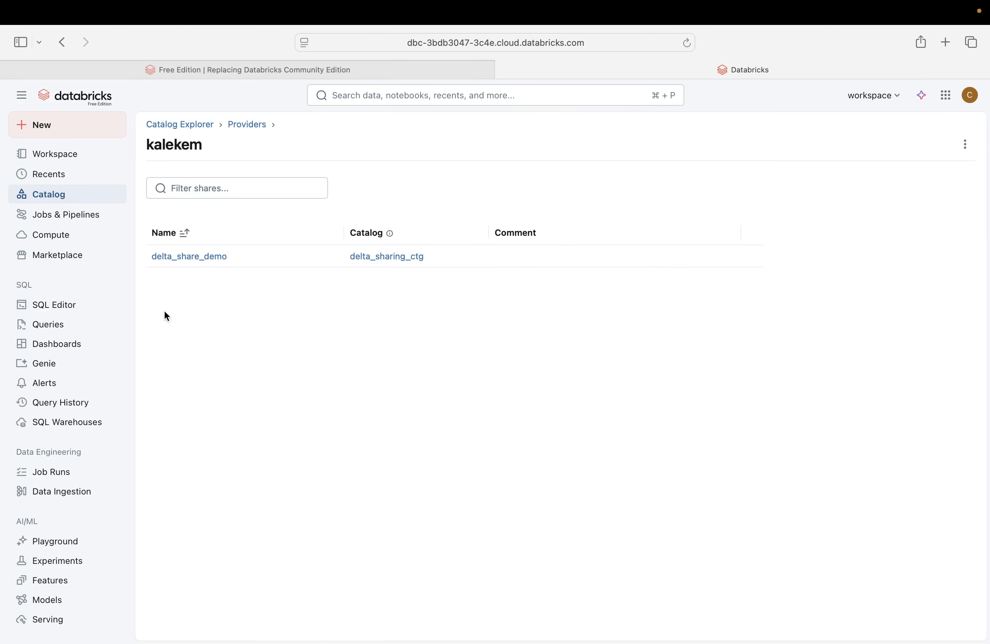
click(211, 261)
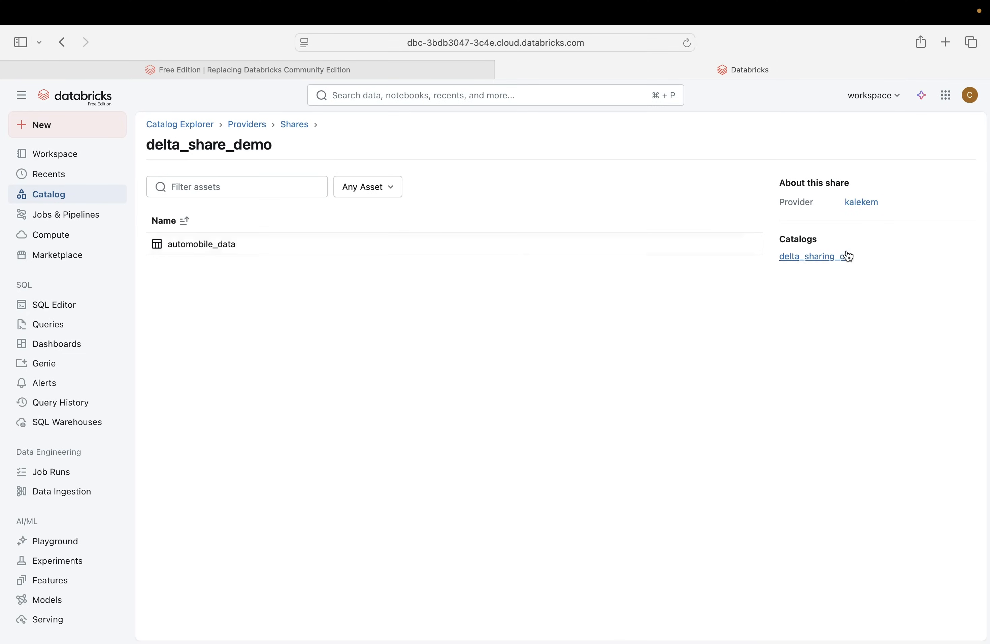
click(834, 258)
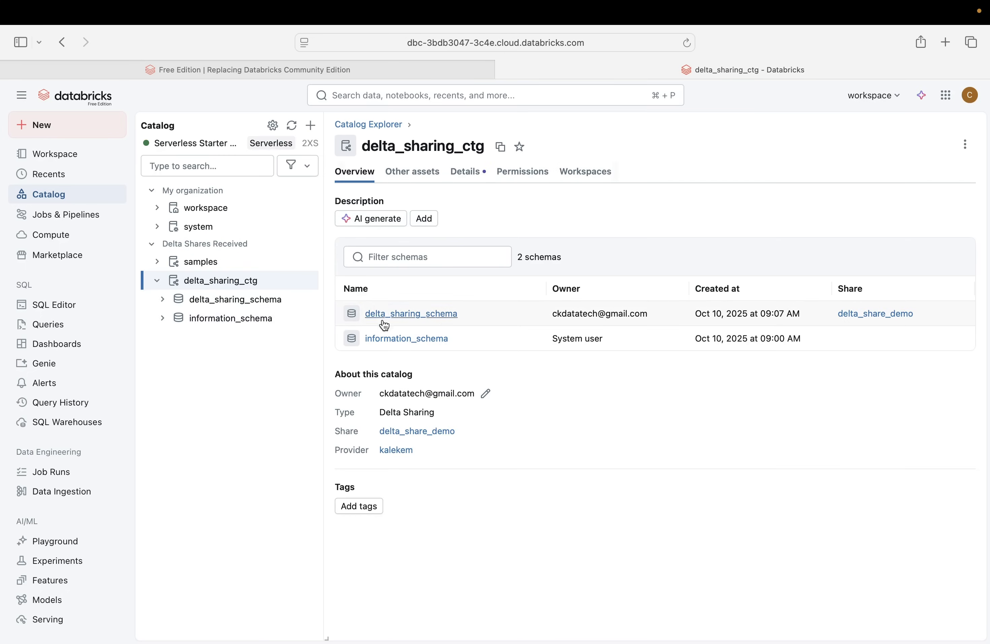
Open the automobile_data table in delta_sharing_schema and view its sample data
click(426, 319)
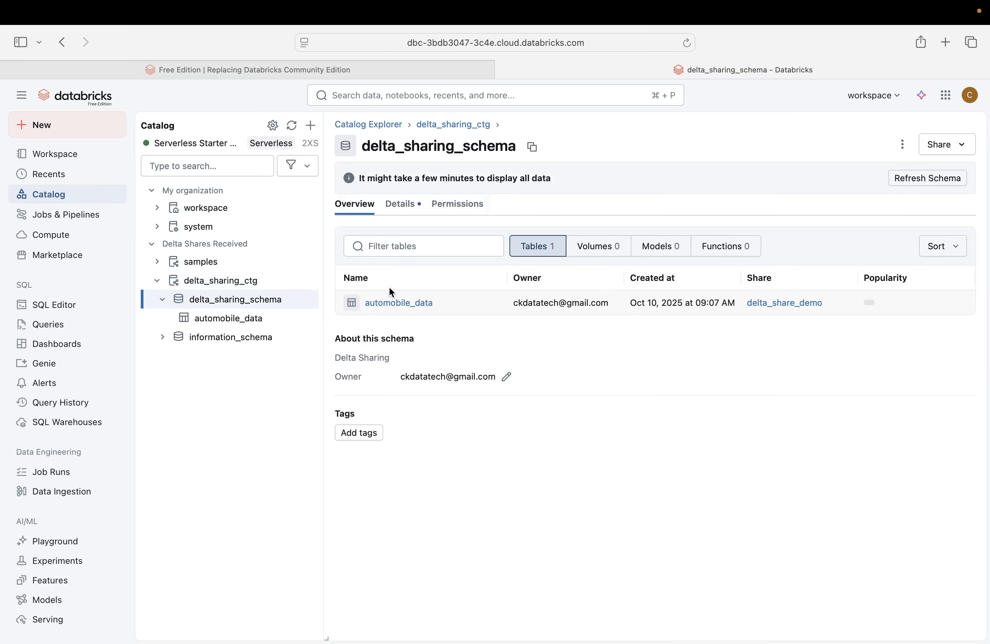
click(403, 304)
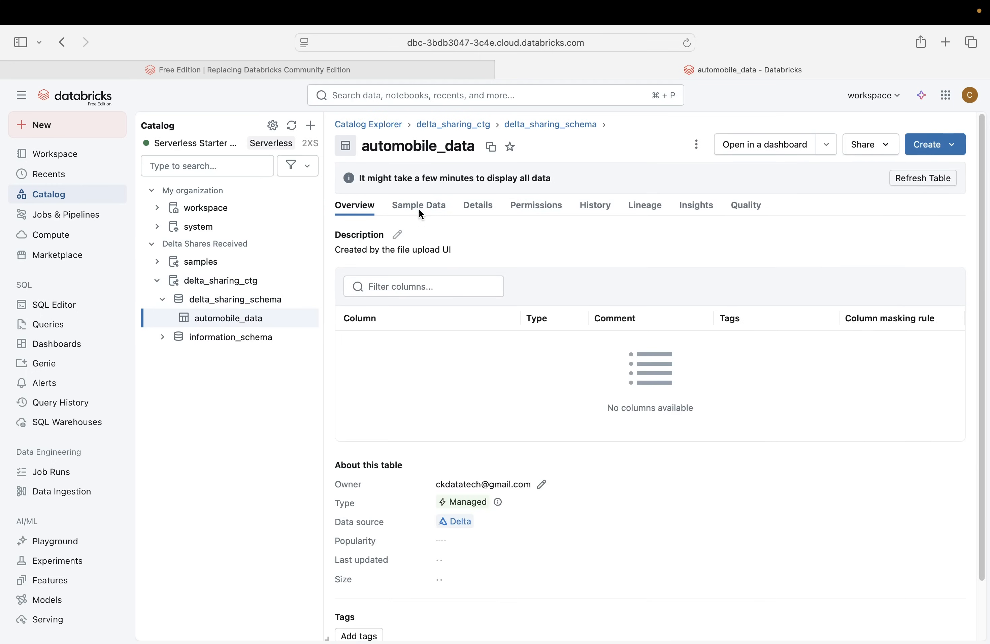
click(420, 176)
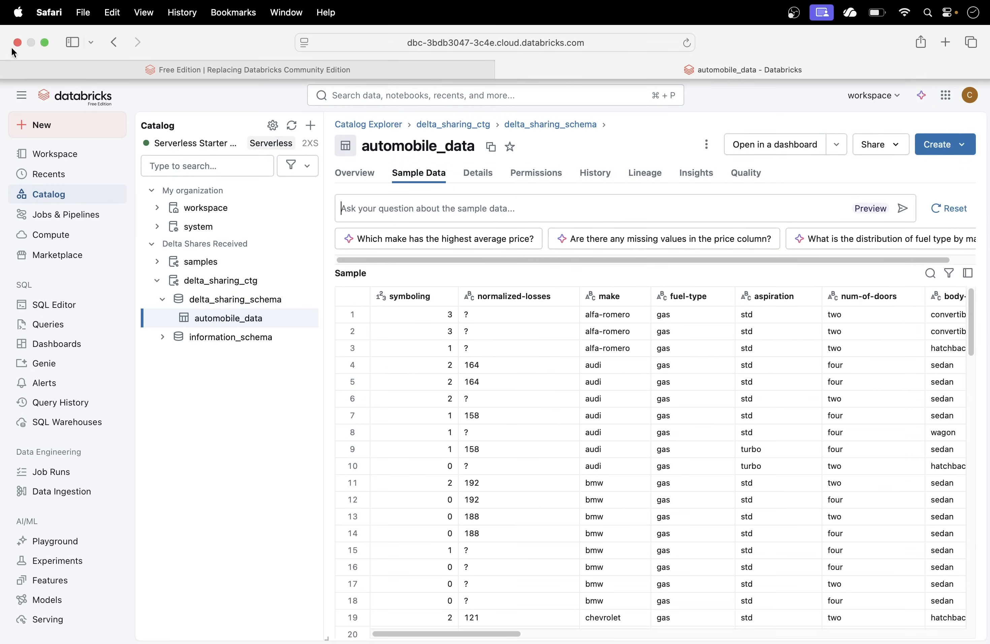
Return to the provider workspace in Chrome and start a new delta_share_demo recipient named non_dbx_user with the Open recipient type
click(16, 42)
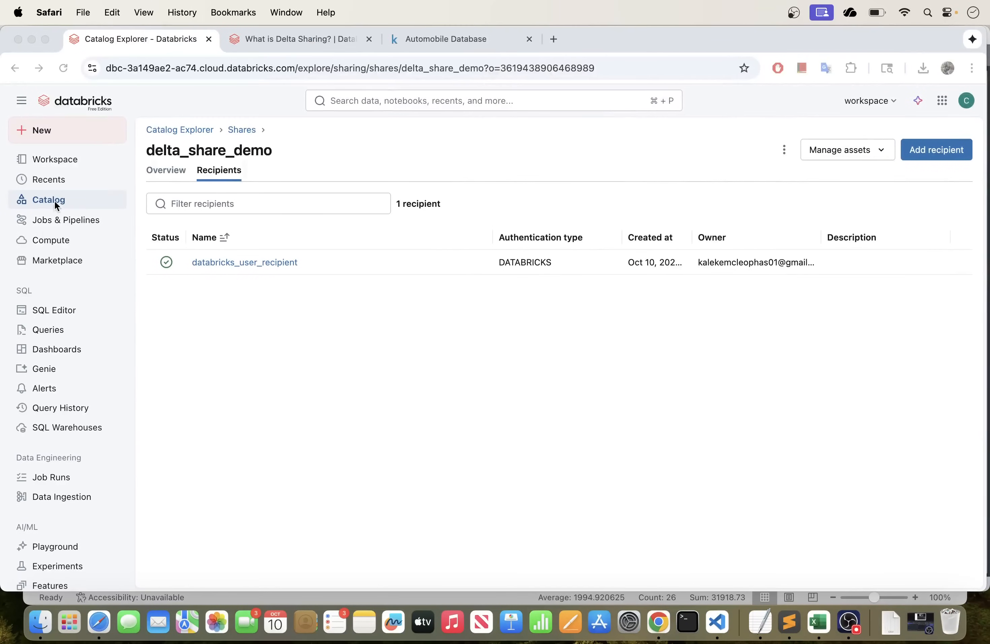
click(78, 201)
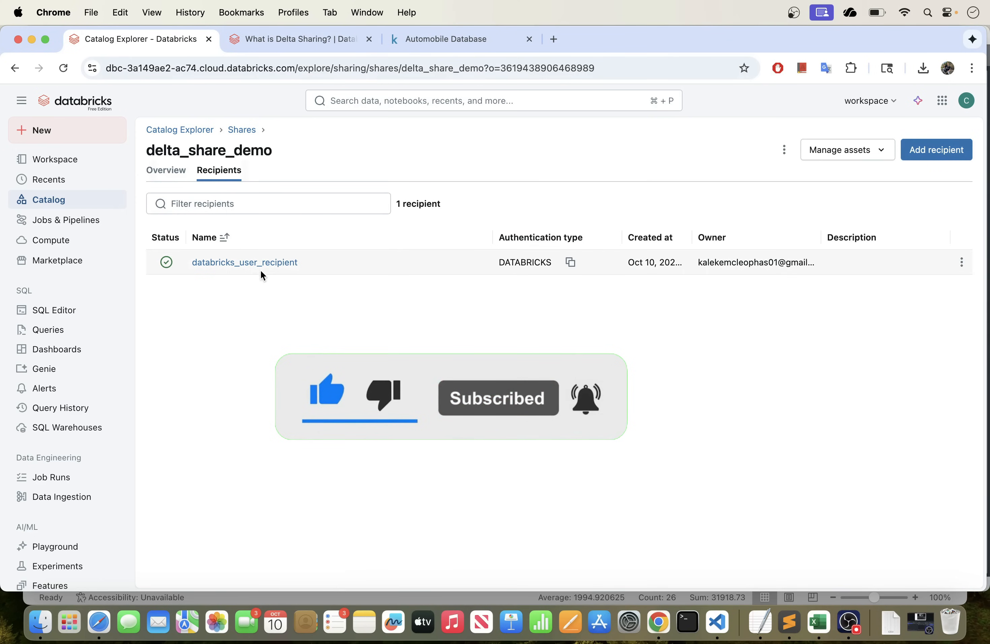
click(939, 157)
click(641, 344)
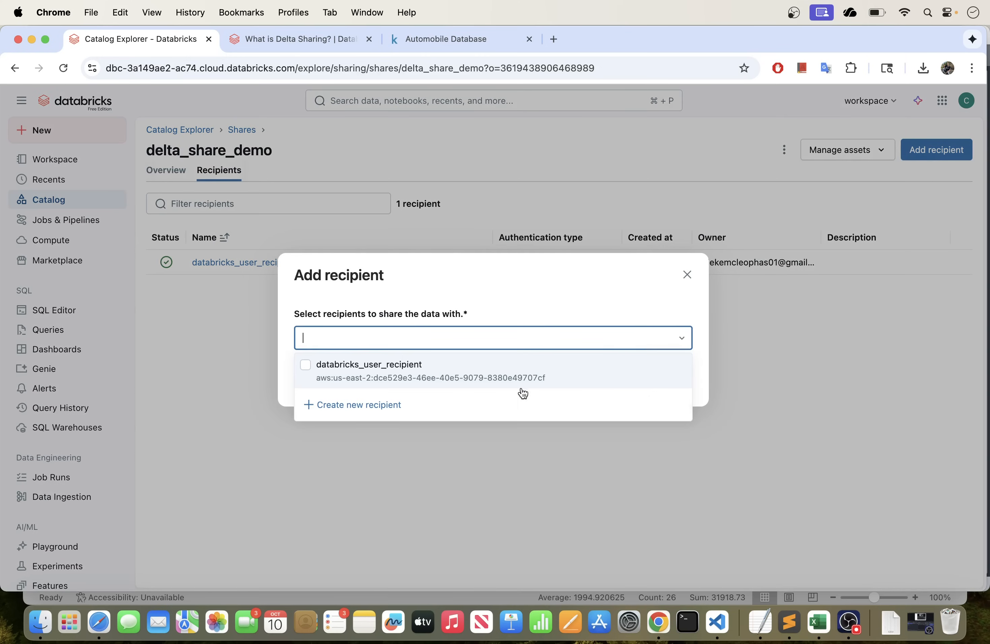
click(408, 407)
click(324, 234)
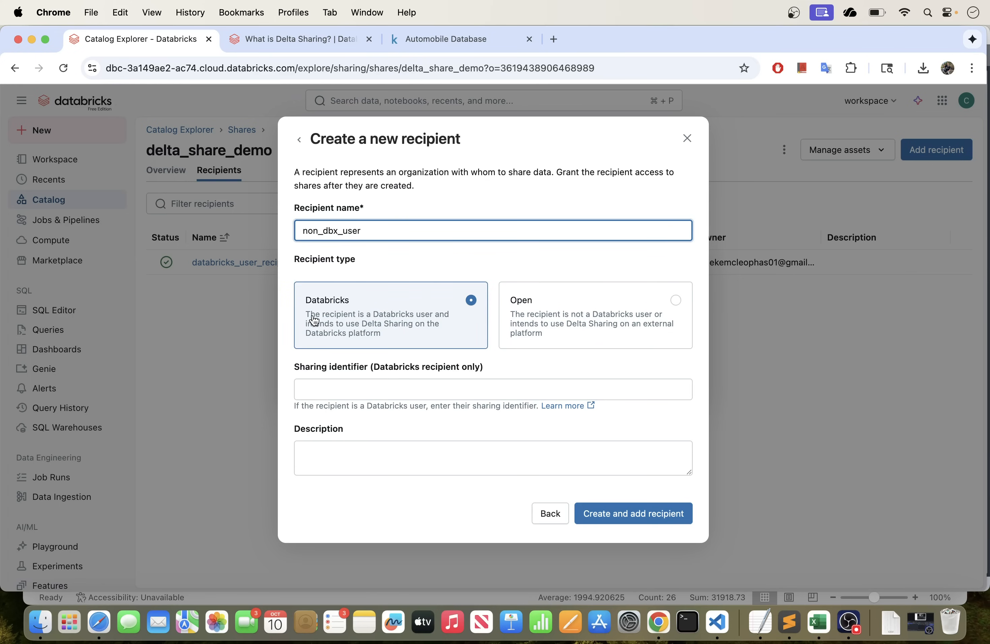
click(634, 319)
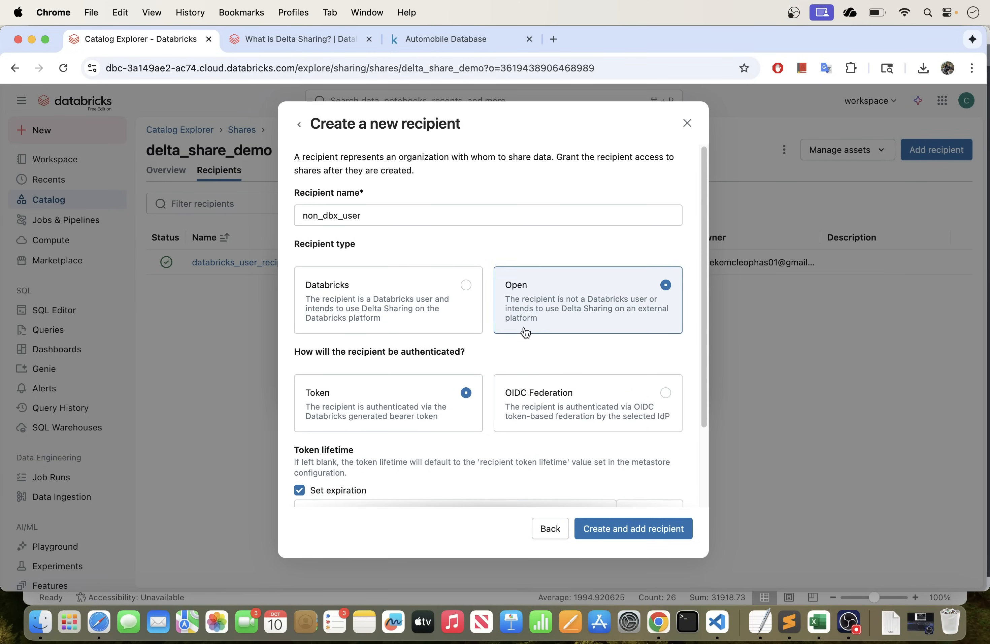
Compare the Token and OIDC Federation authentication options for the new recipient, leaving Token selected
scroll(523, 329, down, 2)
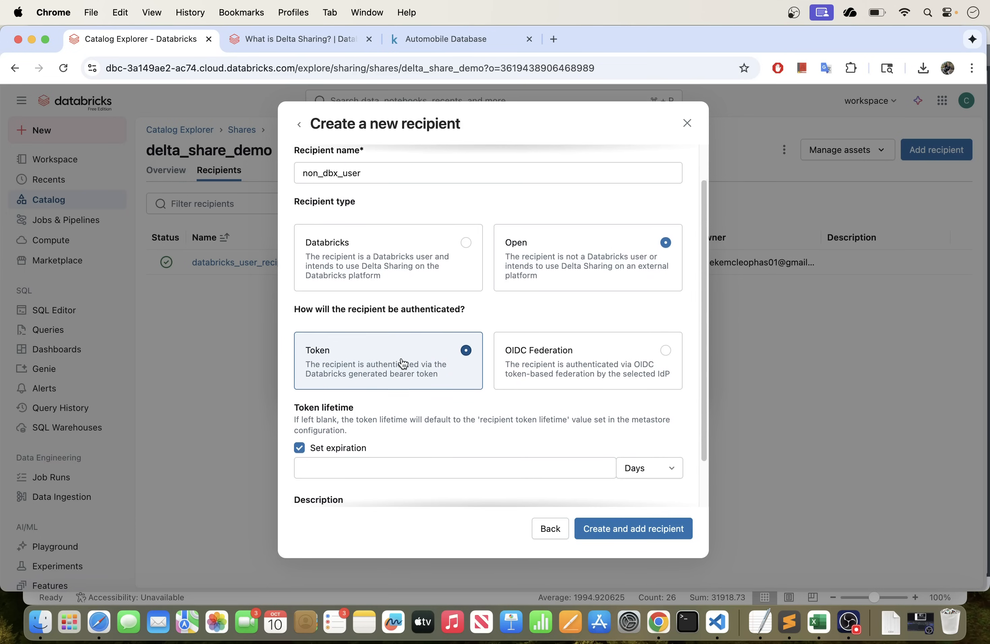
scroll(400, 368, down, 3)
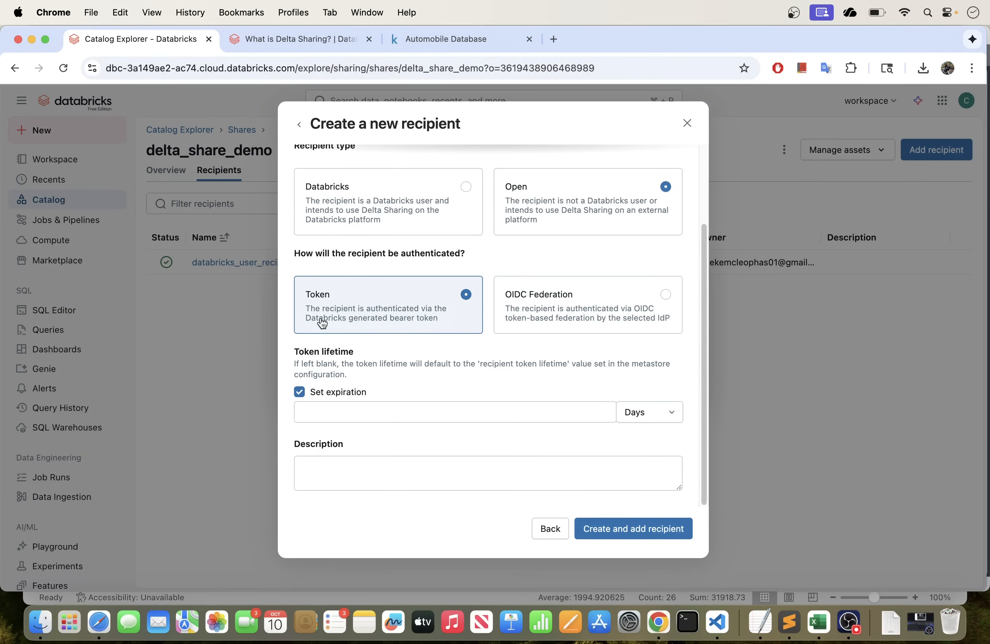
click(611, 314)
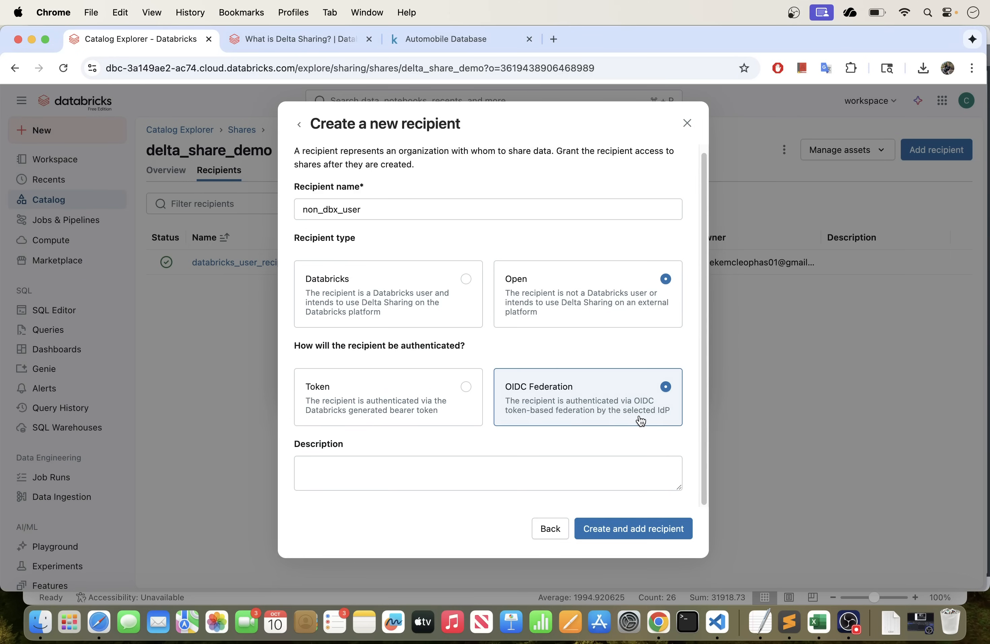
click(438, 395)
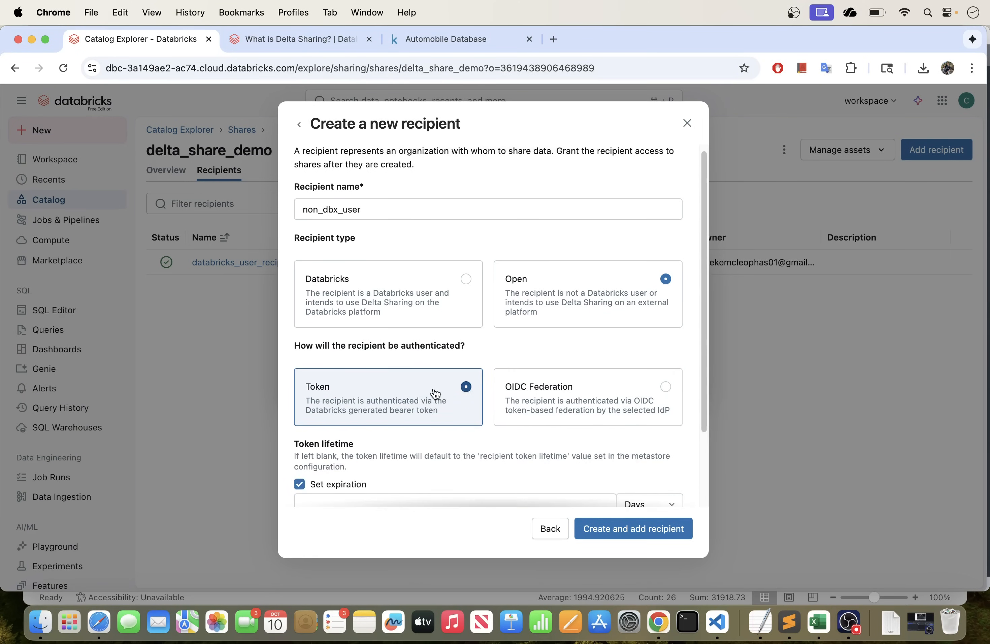
scroll(432, 394, down, 3)
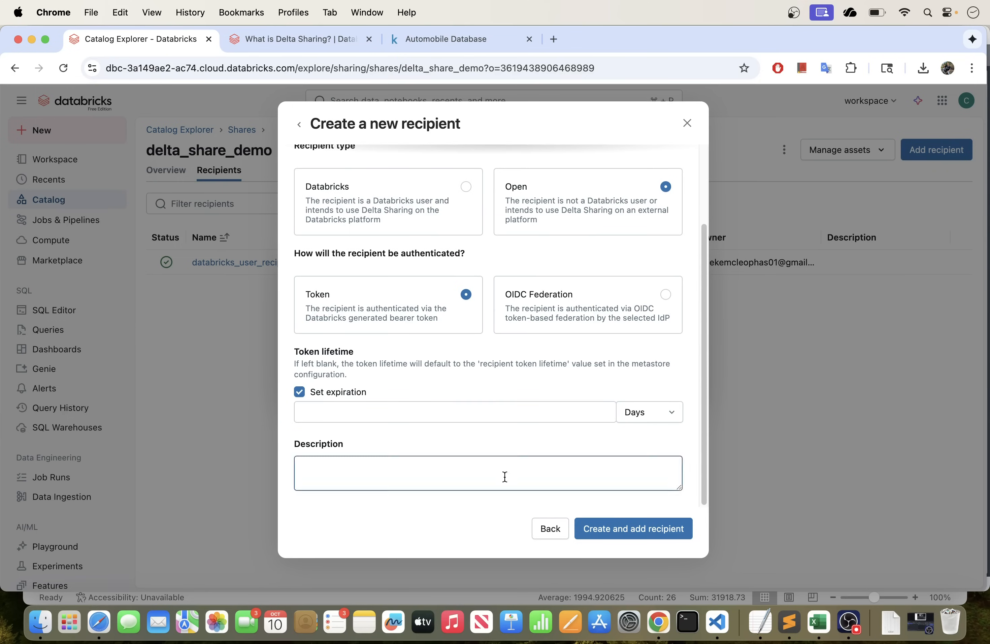
Set the recipient's token expiration to 1 day, create non_dbx_user and add it to the delta_share_demo share
click(602, 408)
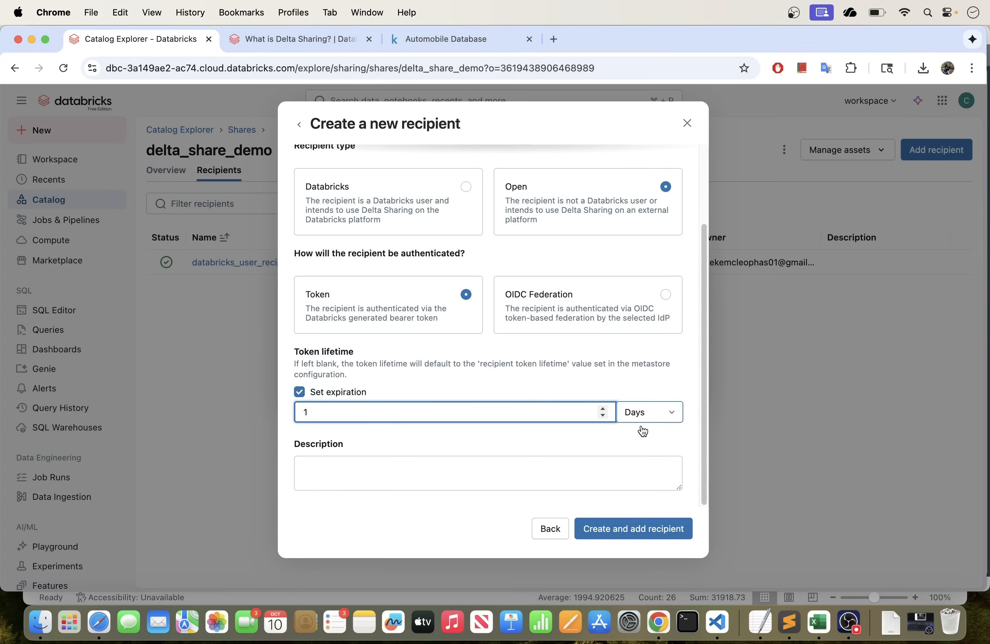
click(628, 531)
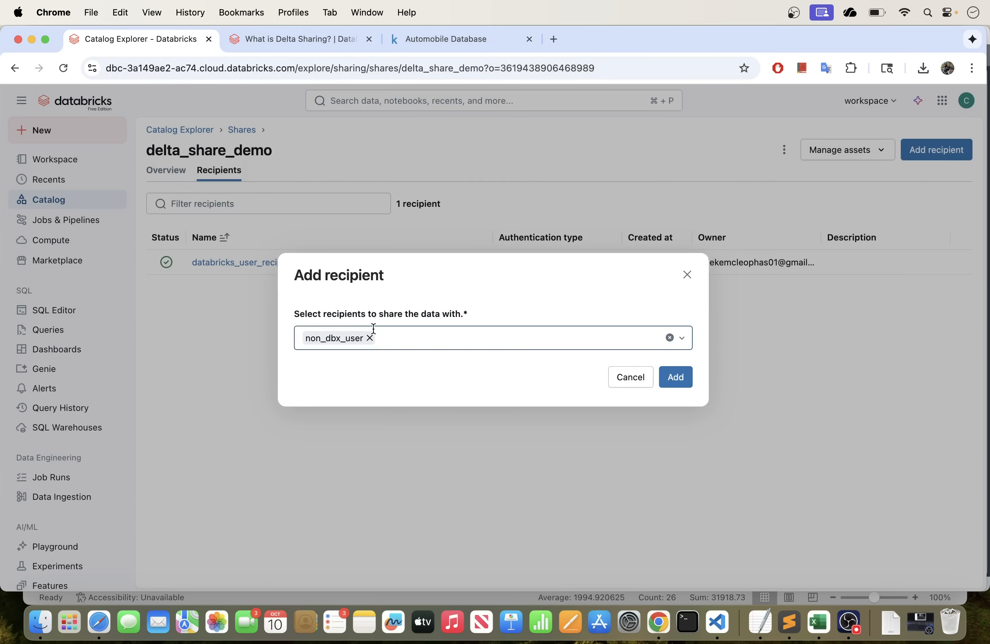
click(668, 376)
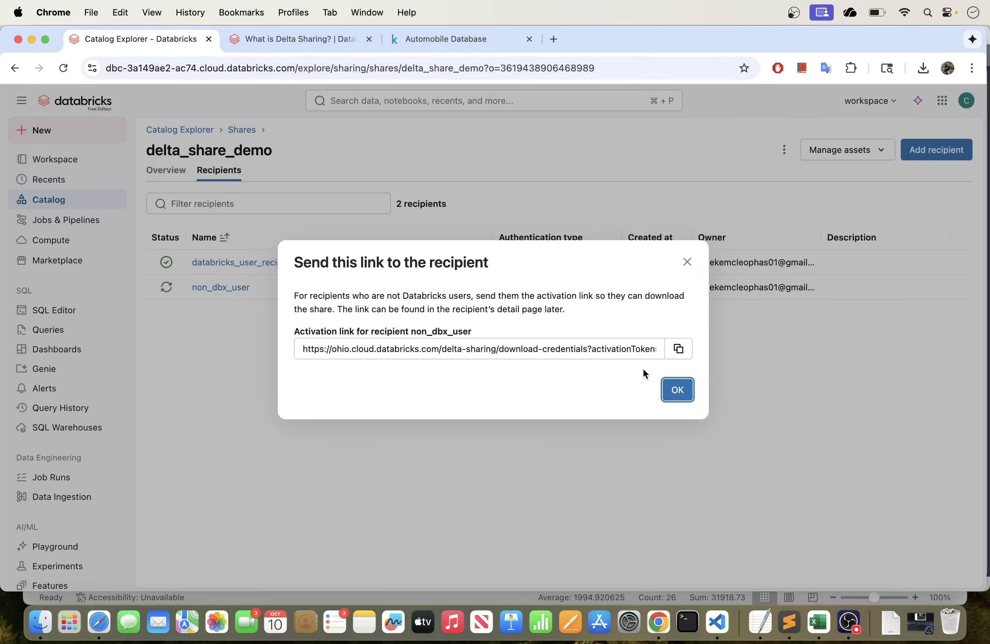
Copy non_dbx_user's activation link, containing its activation token, and open it in a new Incognito window
click(677, 348)
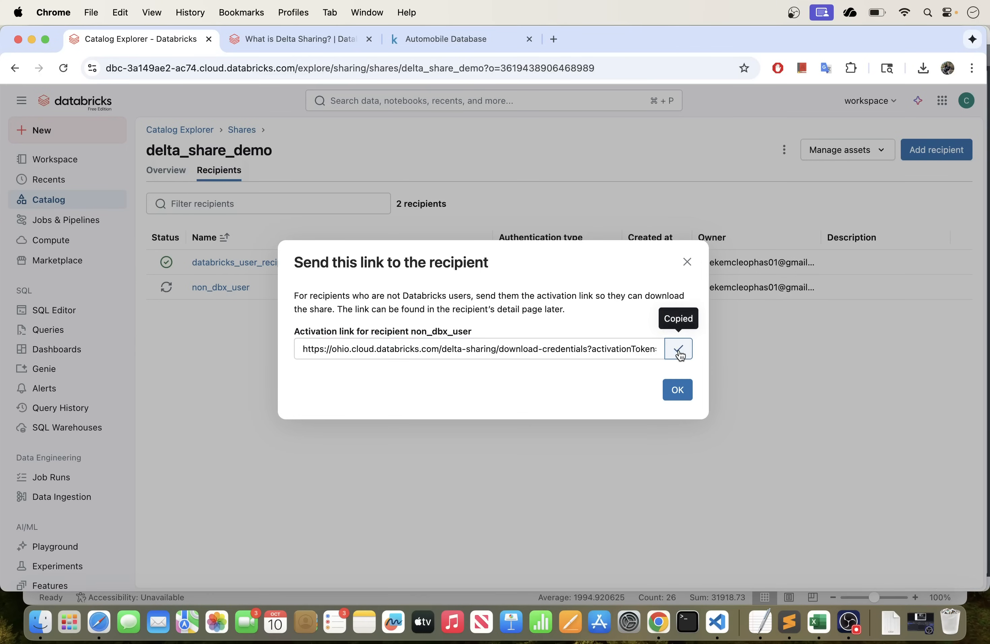
click(676, 390)
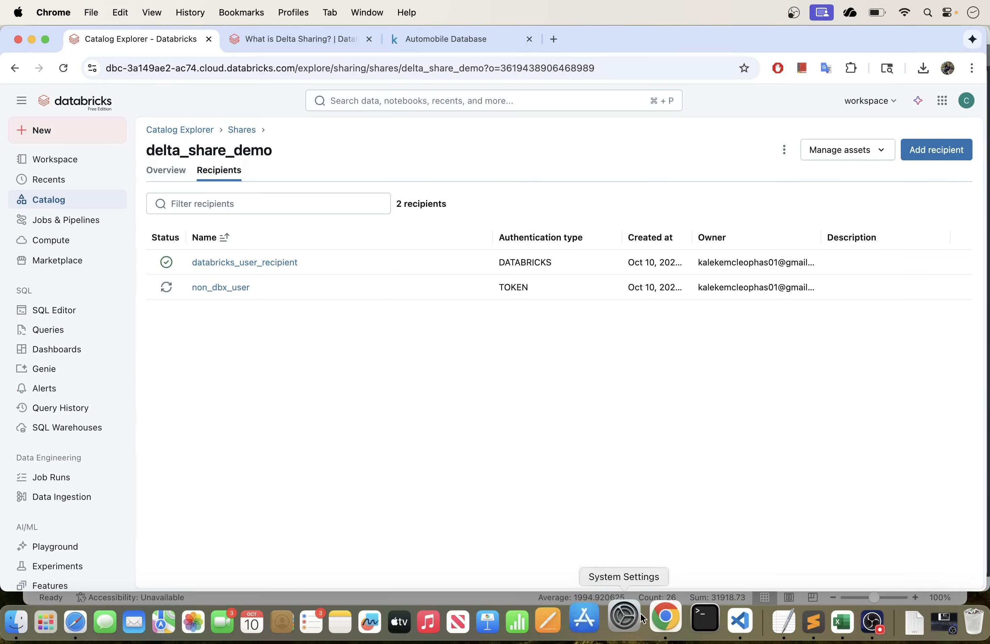
click(971, 69)
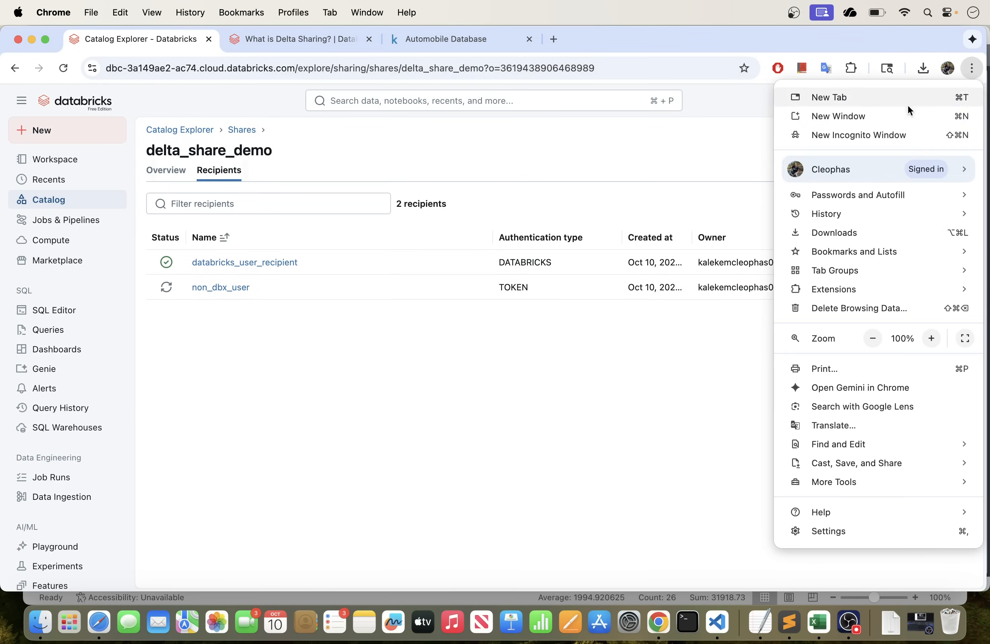
click(883, 131)
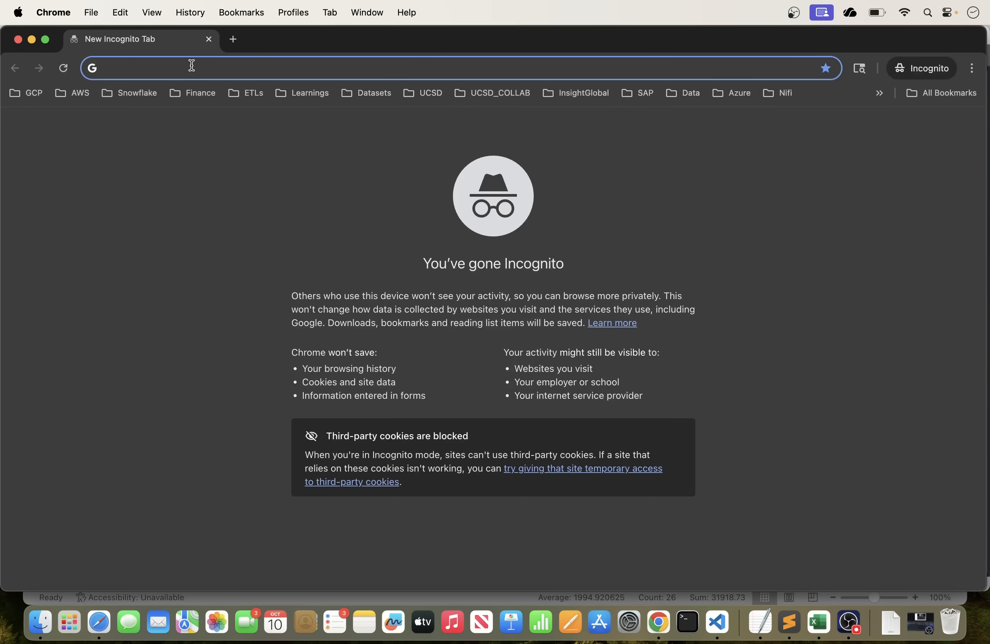
key(super+v)
key(Return)
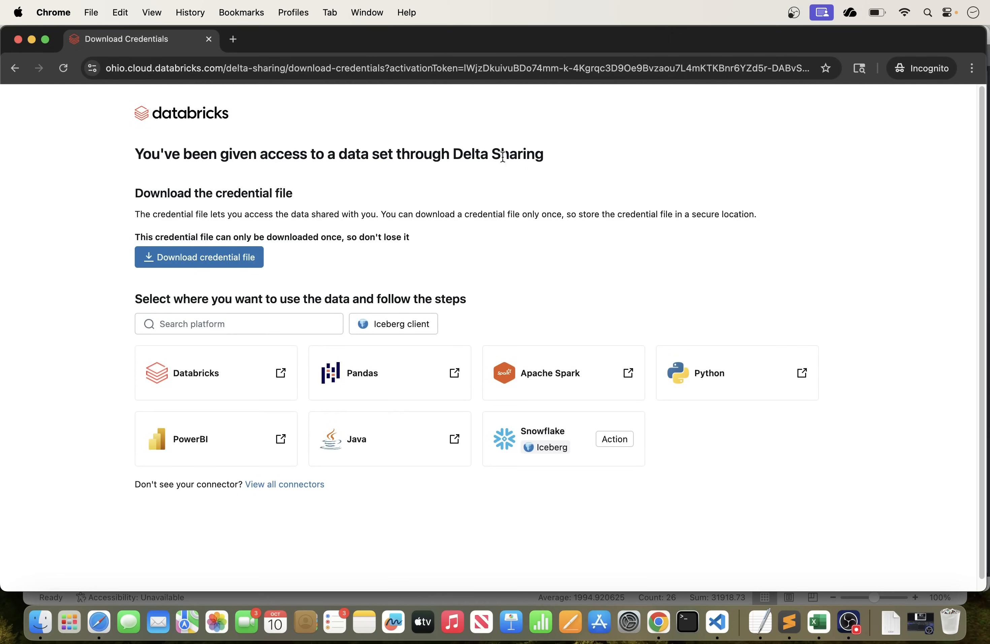
Highlight the Delta Sharing access heading, then open the Pandas connector documentation and review its instructions for accessing shared data
drag(555, 159, 131, 153)
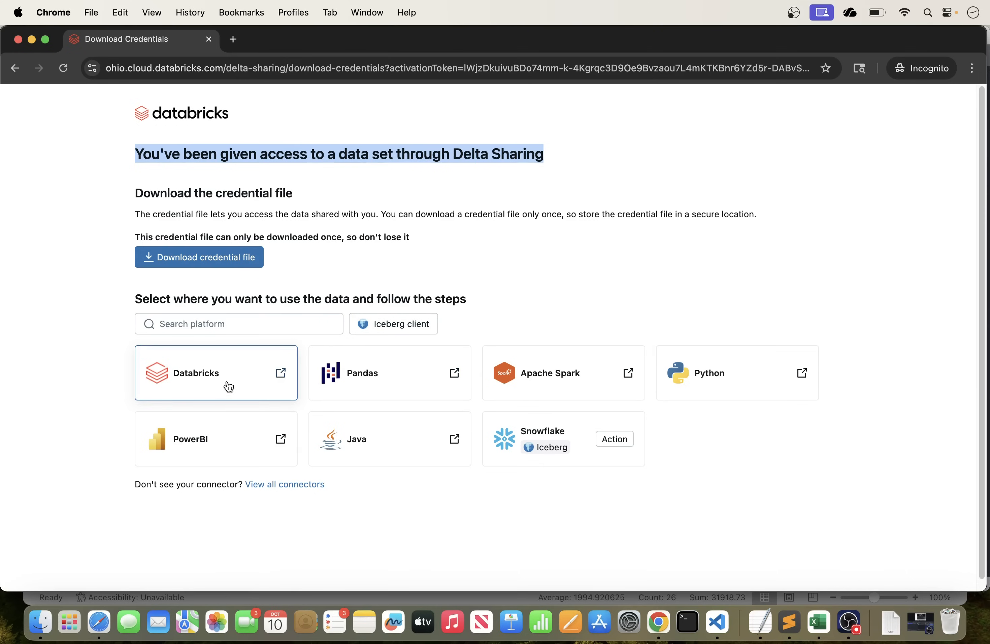
click(426, 380)
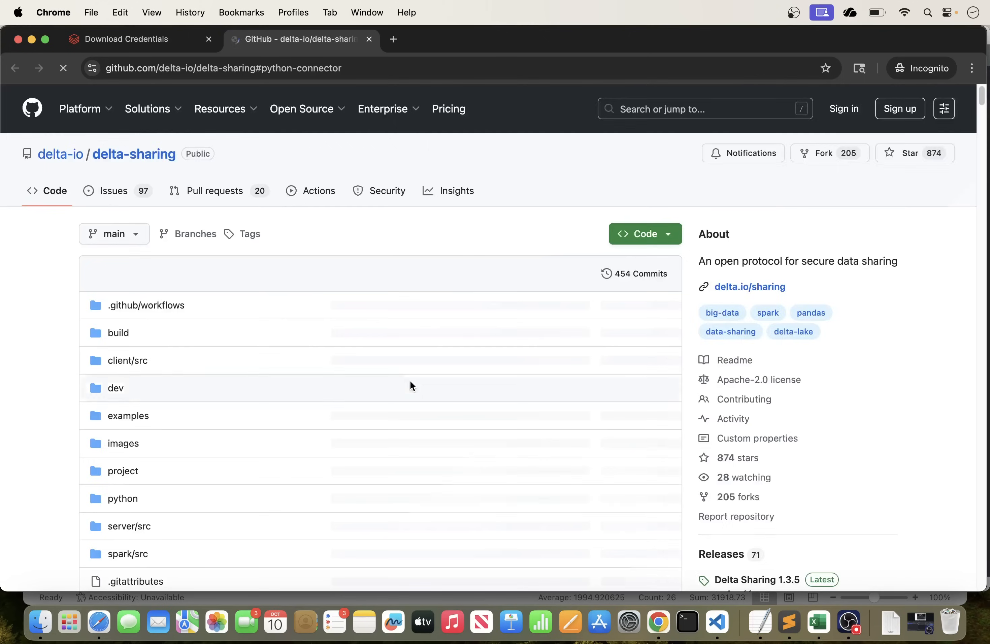
scroll(310, 376, down, 10)
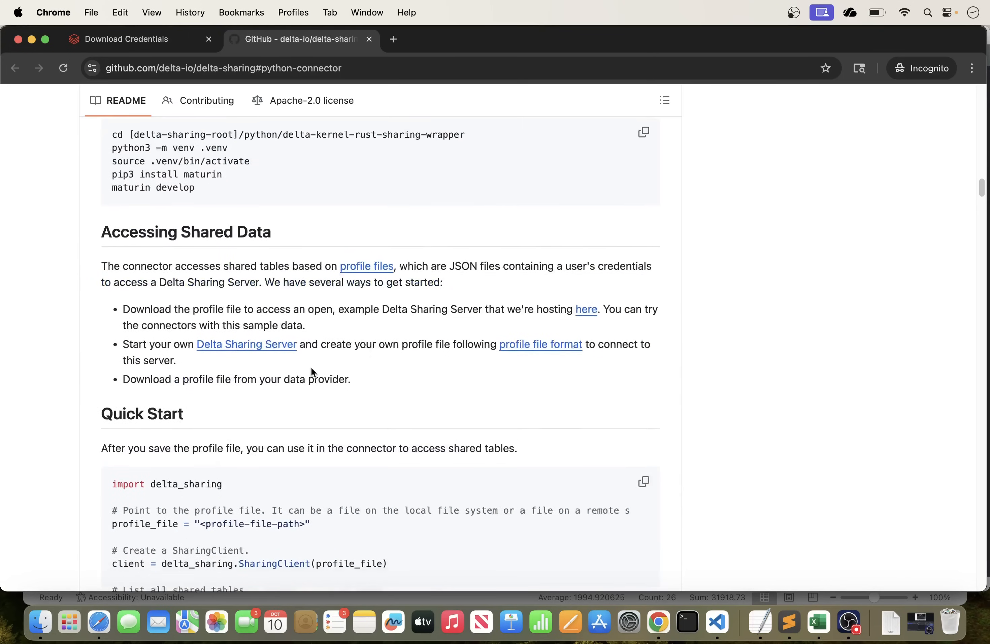
scroll(313, 371, down, 5)
scroll(315, 366, down, 15)
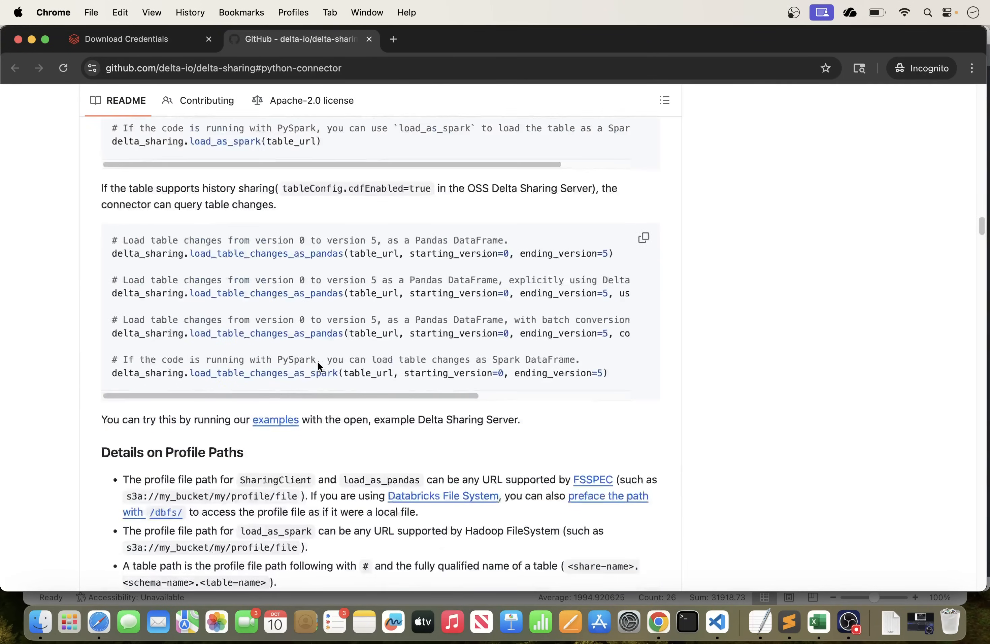
scroll(361, 330, up, 3)
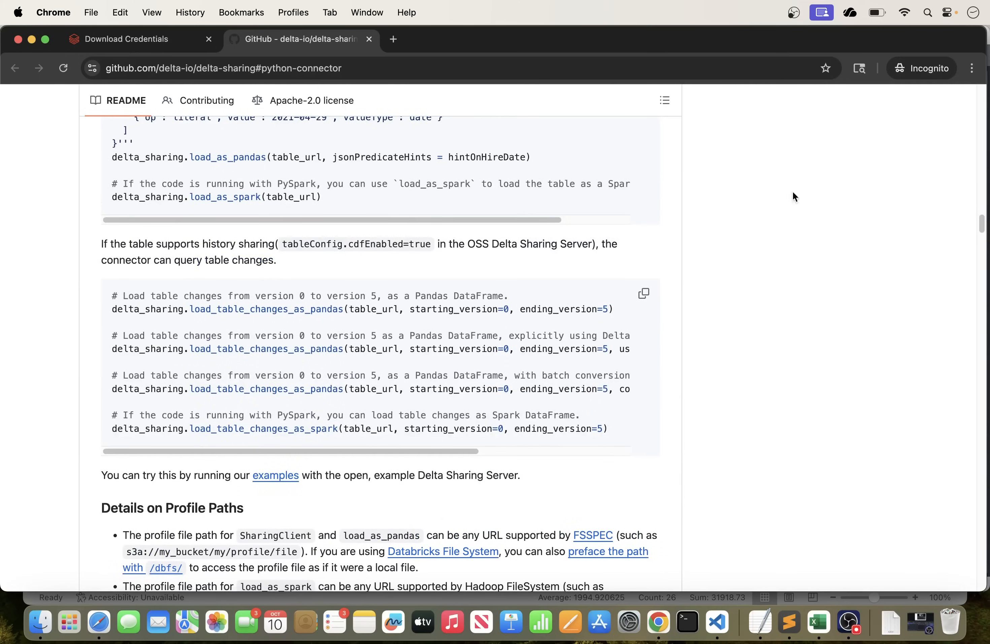
Open the PowerBI connector documentation from the credentials page, then return to that page
click(154, 40)
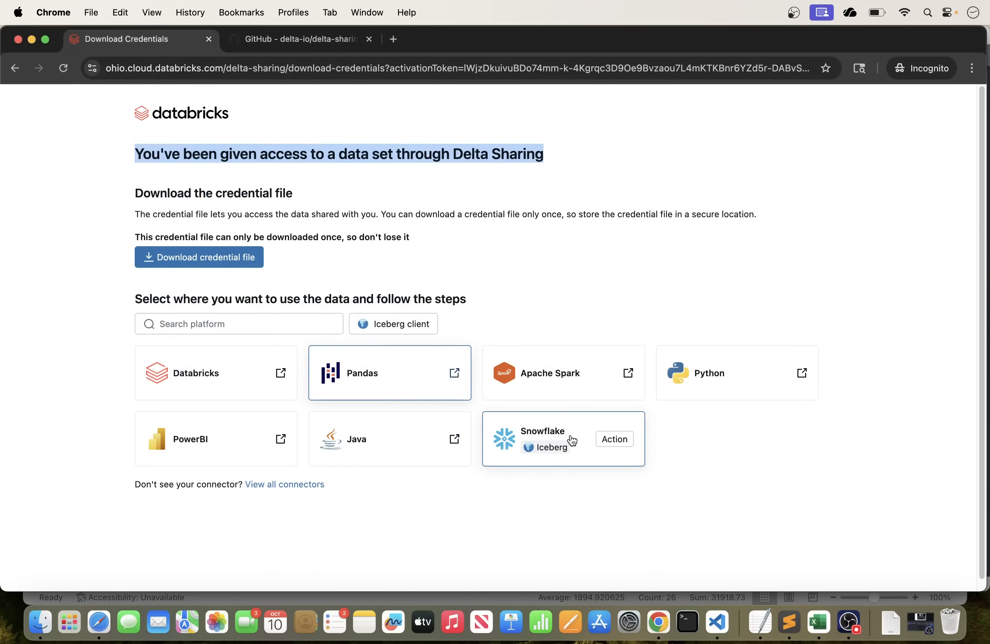
click(273, 457)
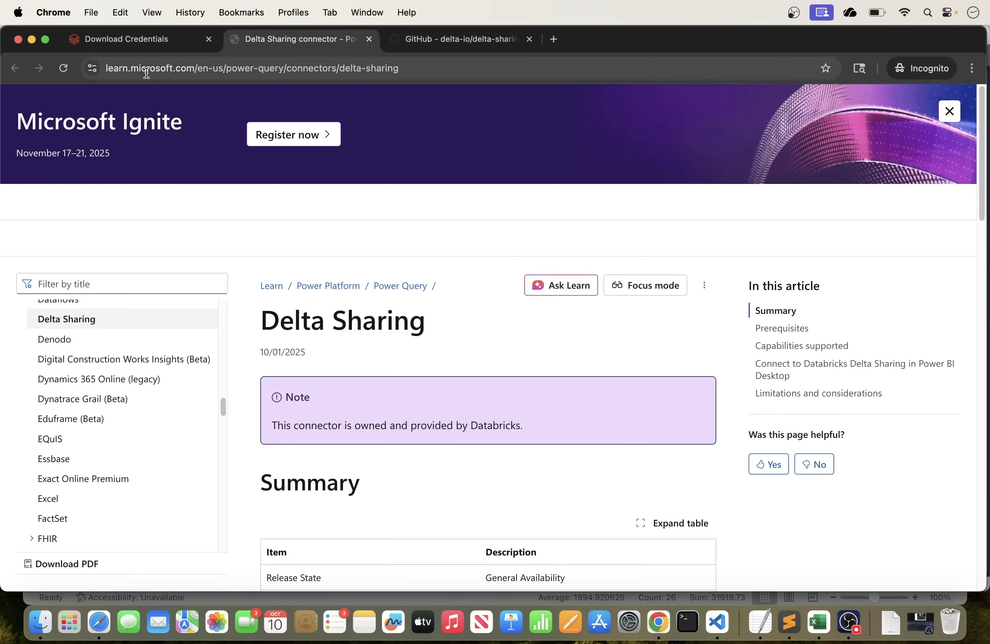
click(138, 38)
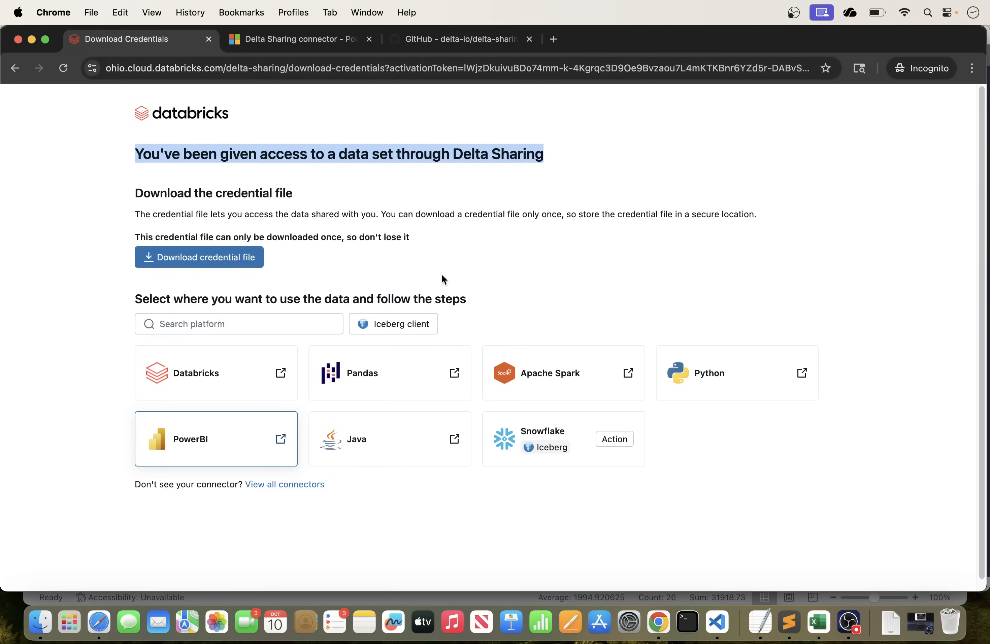
Look through the Apache Spark connector documentation on GitHub, then return to the credentials page and close the Incognito window
click(585, 379)
scroll(385, 294, down, 15)
scroll(393, 292, down, 20)
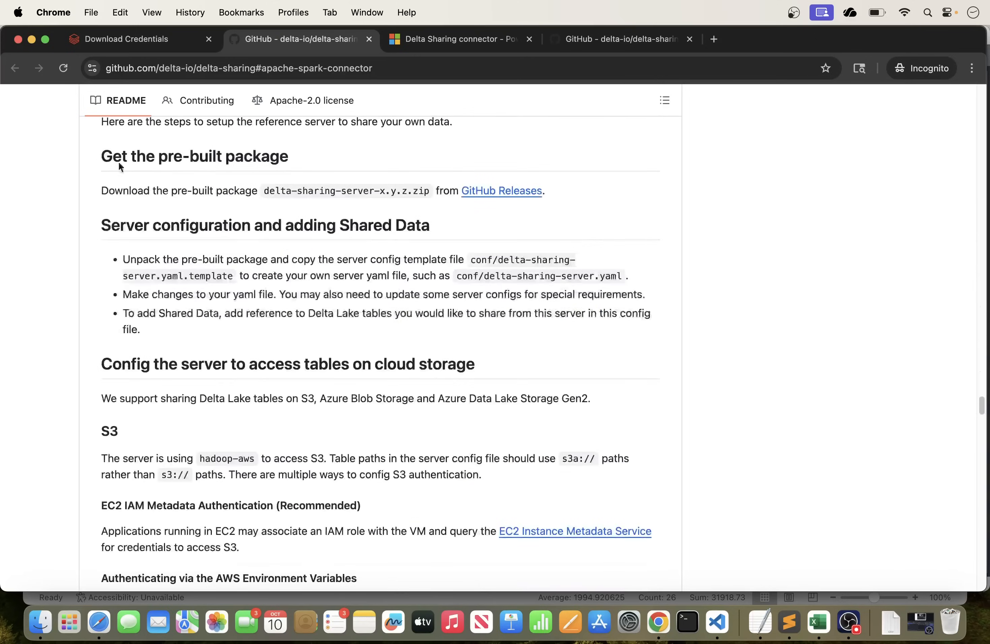
click(134, 40)
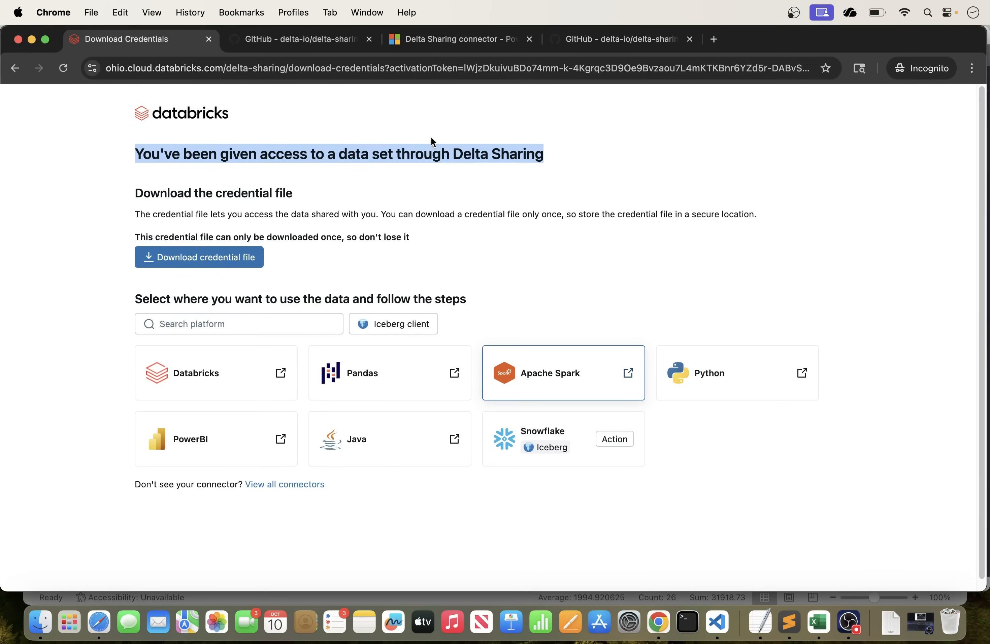
click(19, 40)
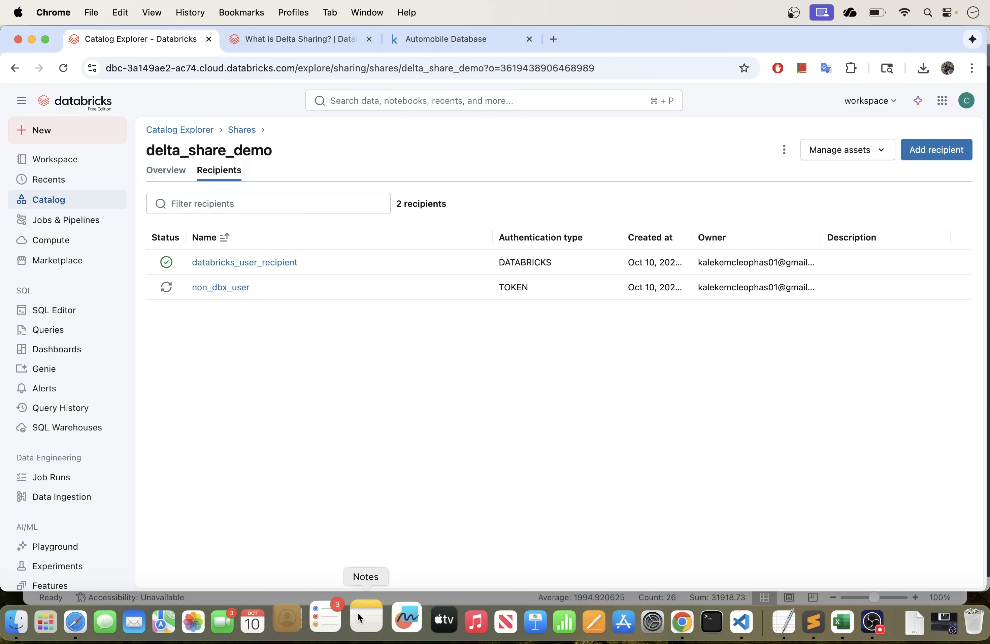
Open the non_dbx_user recipient's details in the provider workspace in Chrome to view its shares and token management
click(100, 621)
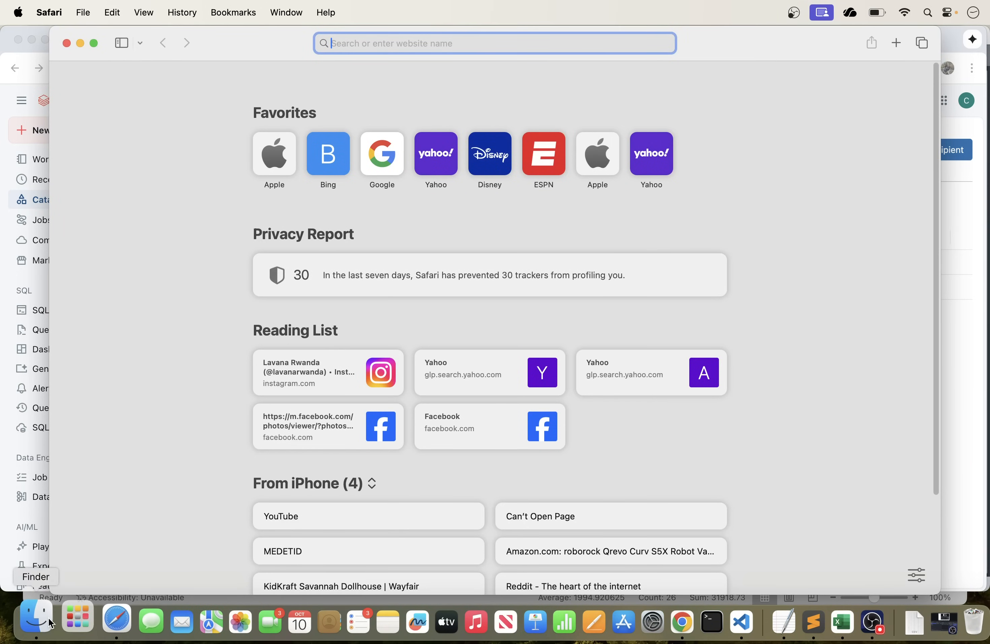
click(644, 621)
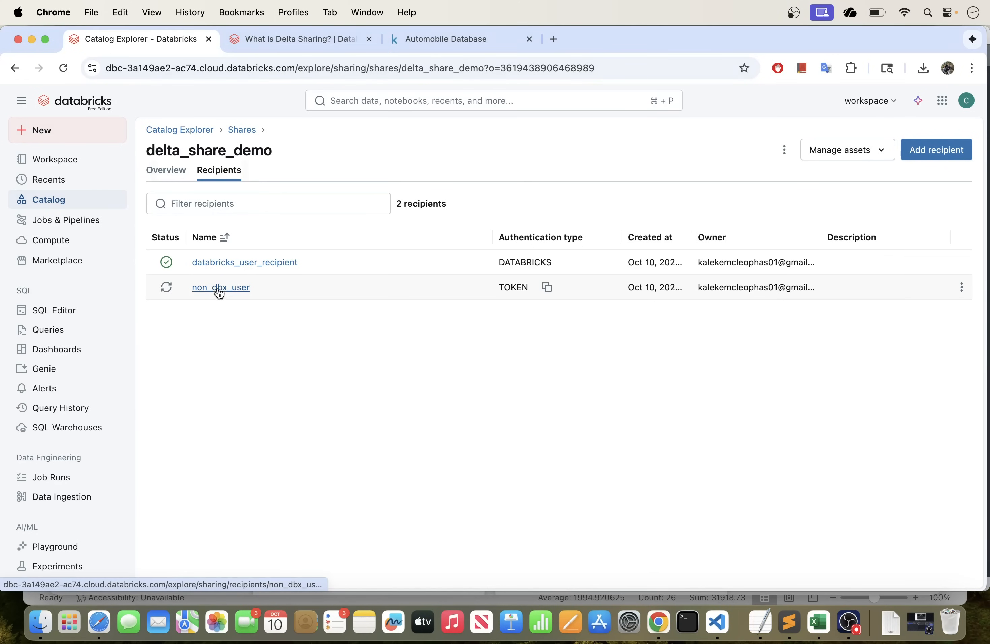
click(241, 288)
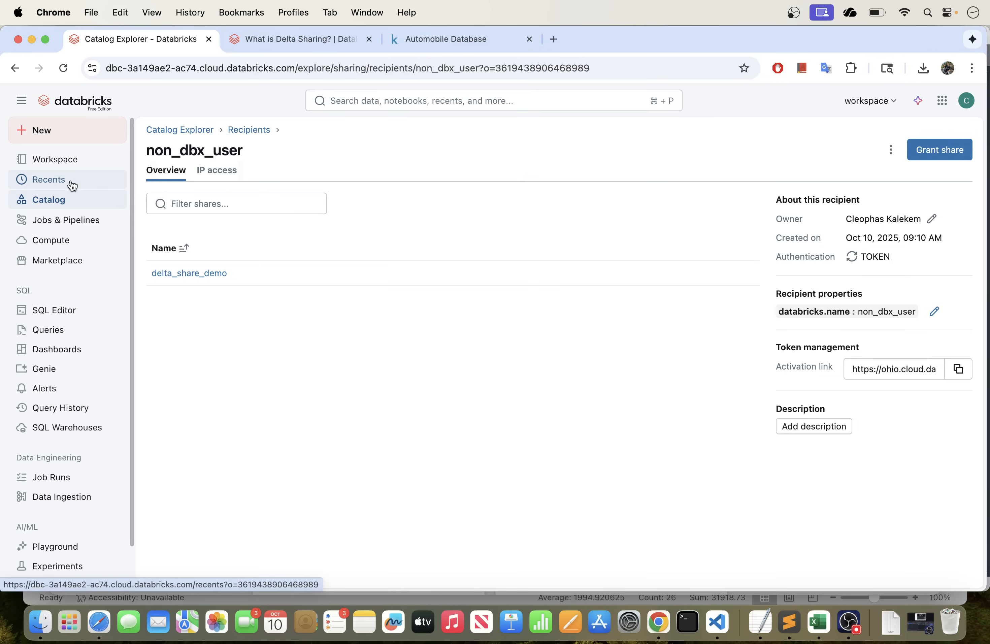
Reopen the recipients of delta_share_demo from the Delta Sharing shares list and check the Revoke option for non_dbx_user without applying it
click(71, 202)
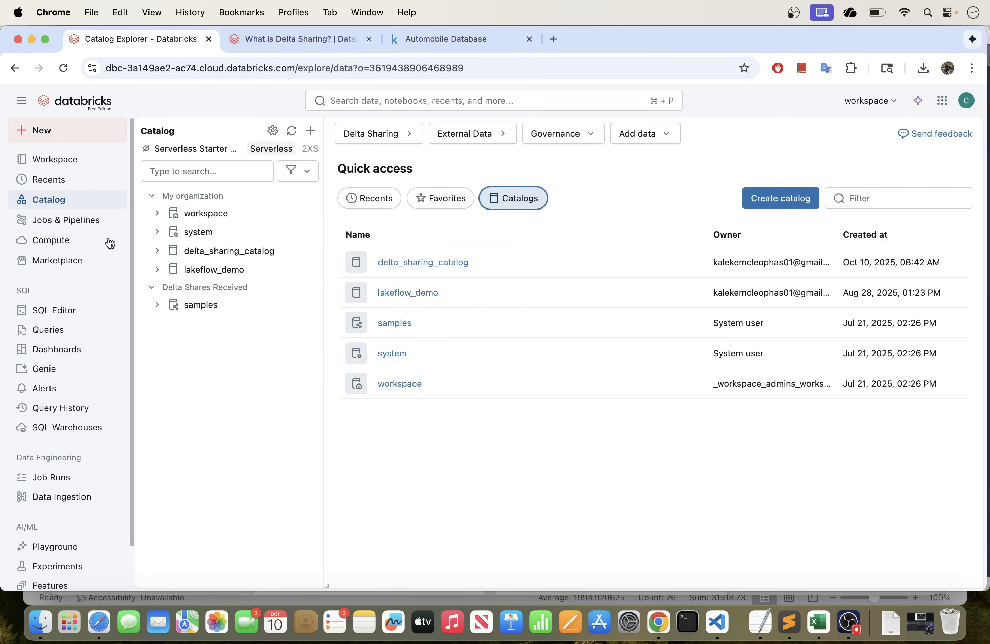
click(404, 134)
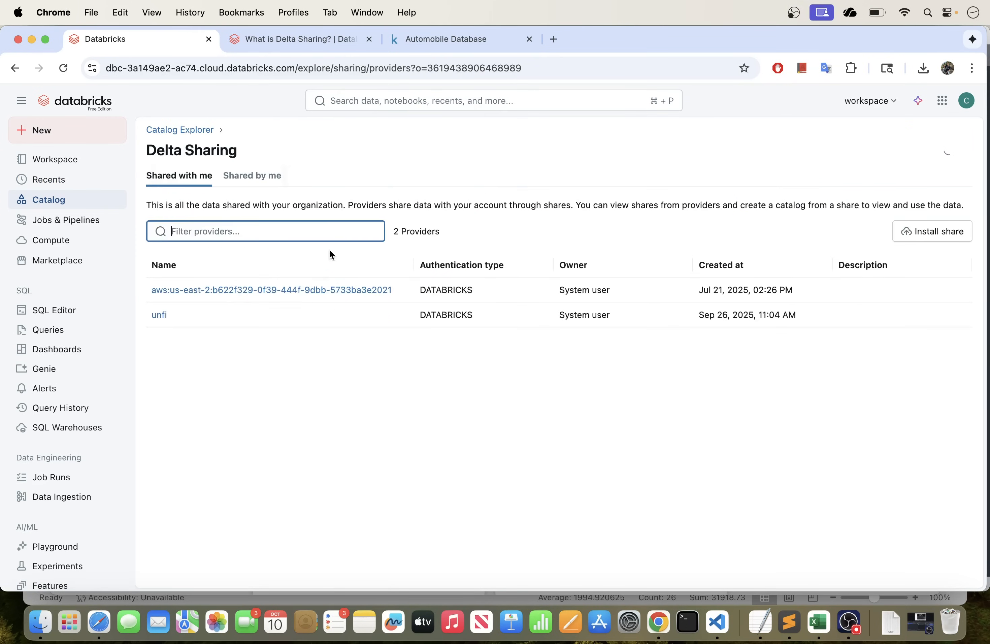
click(249, 177)
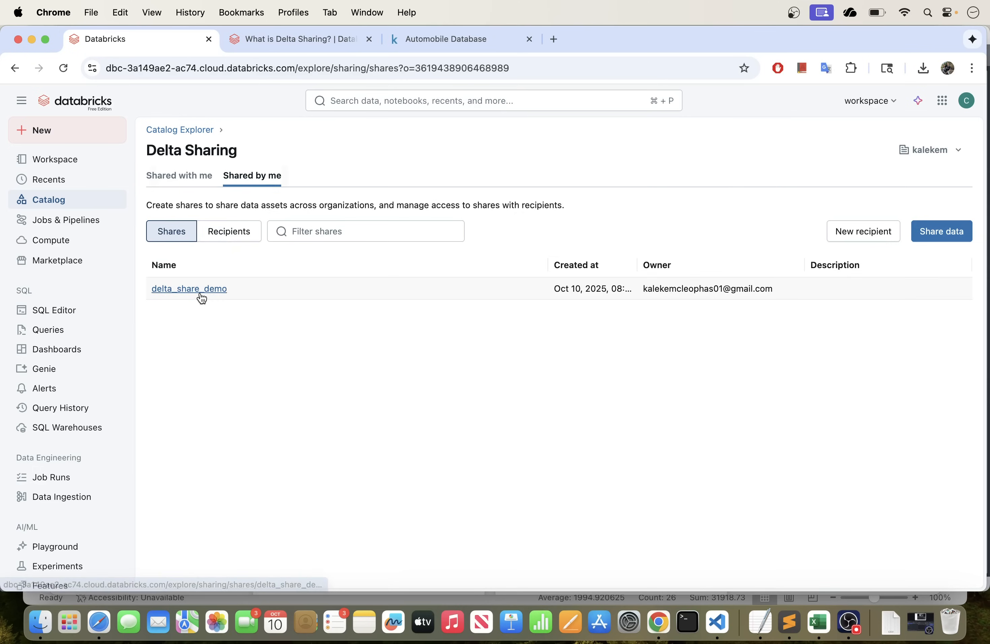
click(199, 291)
click(204, 173)
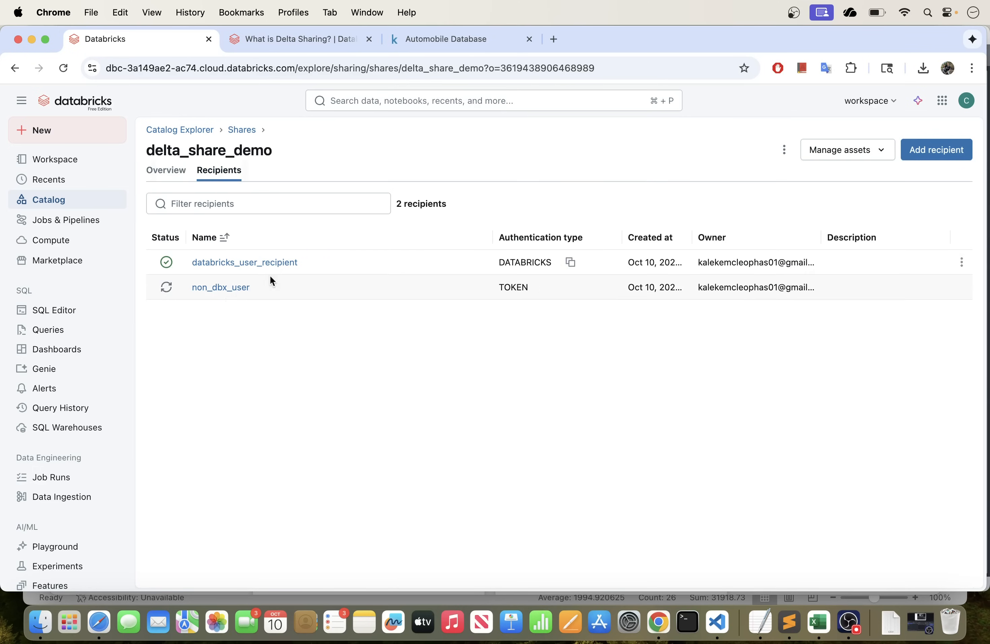
click(961, 287)
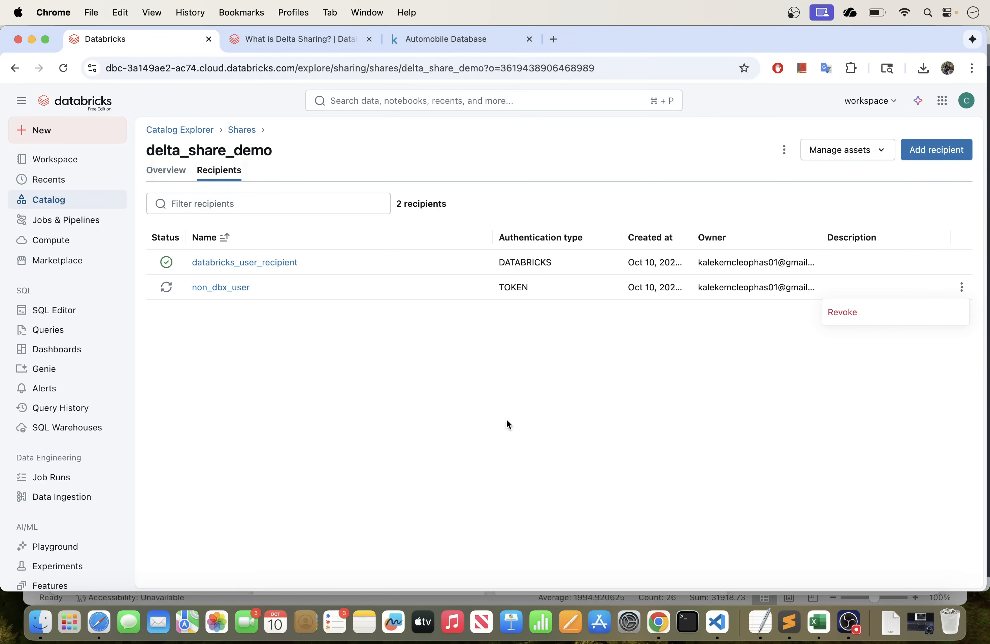
click(436, 404)
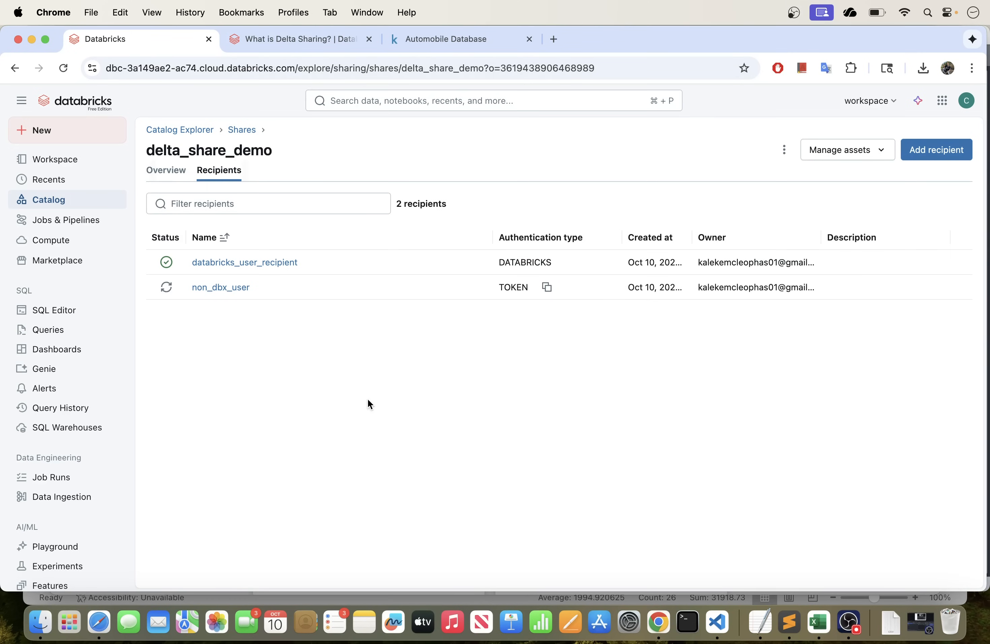